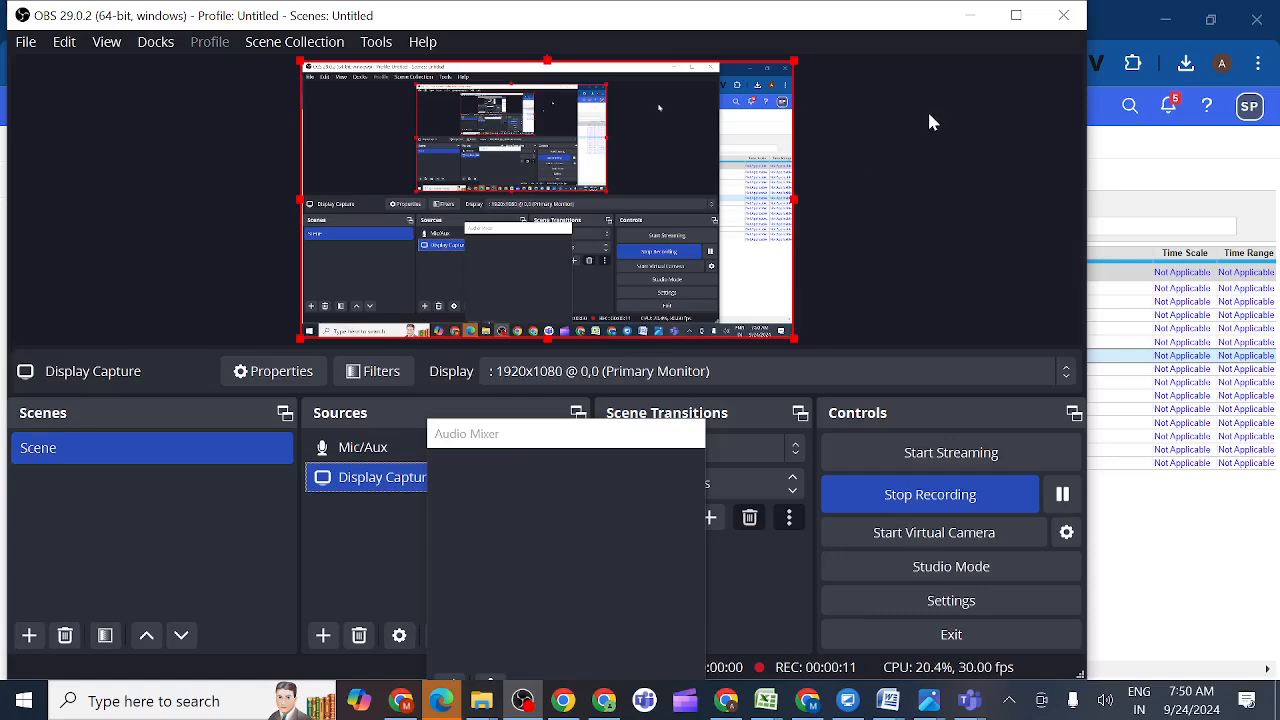
# - Switch to the Anaplan model and select the clear Product code line item in the Data hub2 stg module blueprint
pyautogui.click(967, 16)
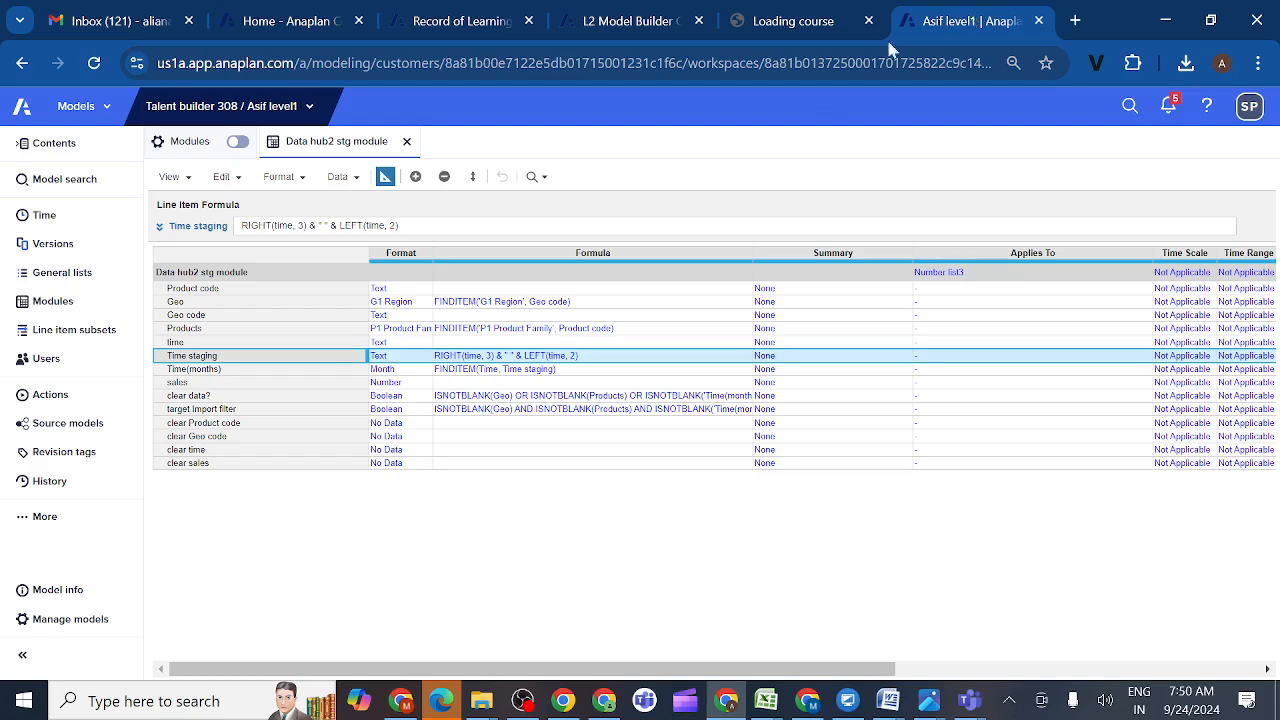
pyautogui.moveTo(524, 704)
pyautogui.click(222, 425)
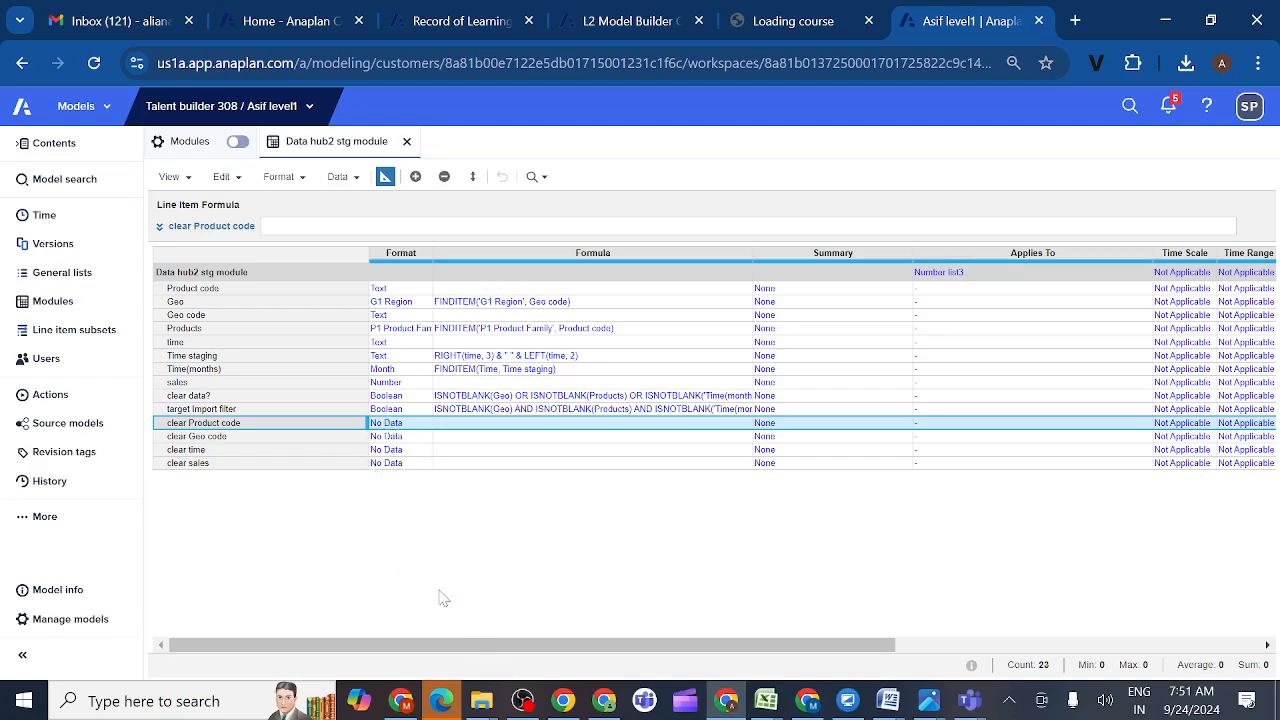
pyautogui.moveTo(525, 705)
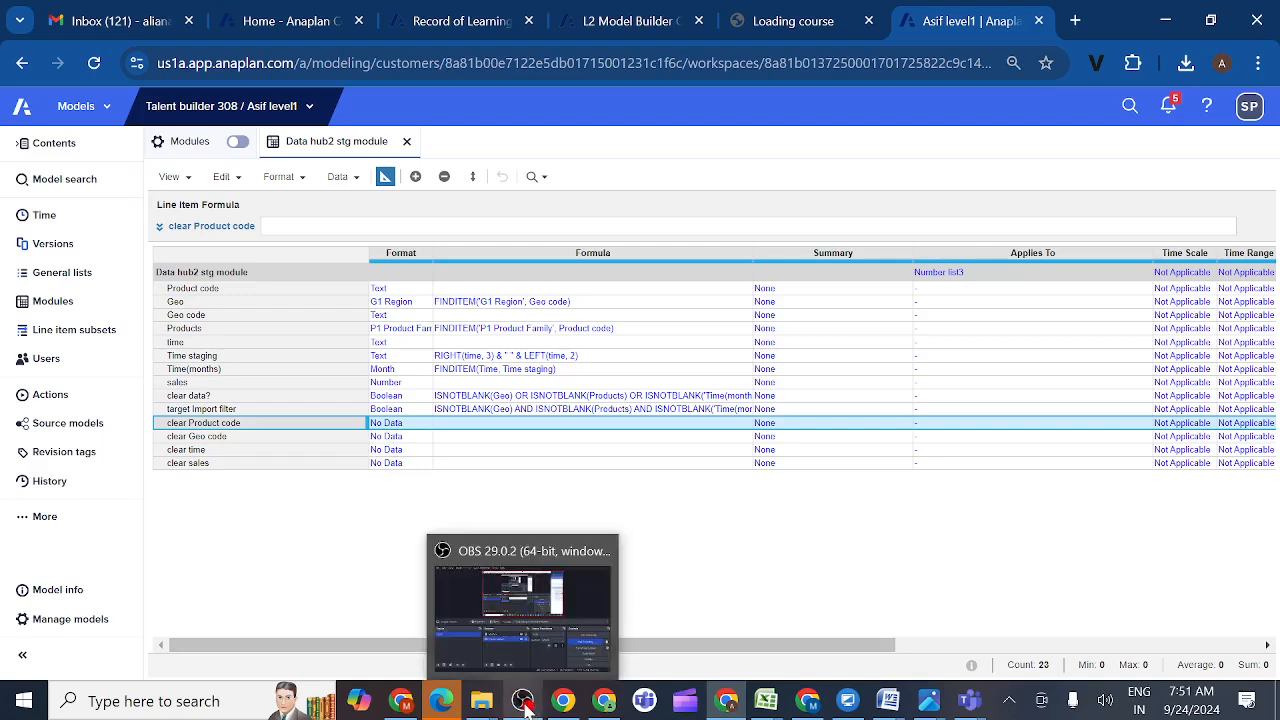
pyautogui.moveTo(519, 606)
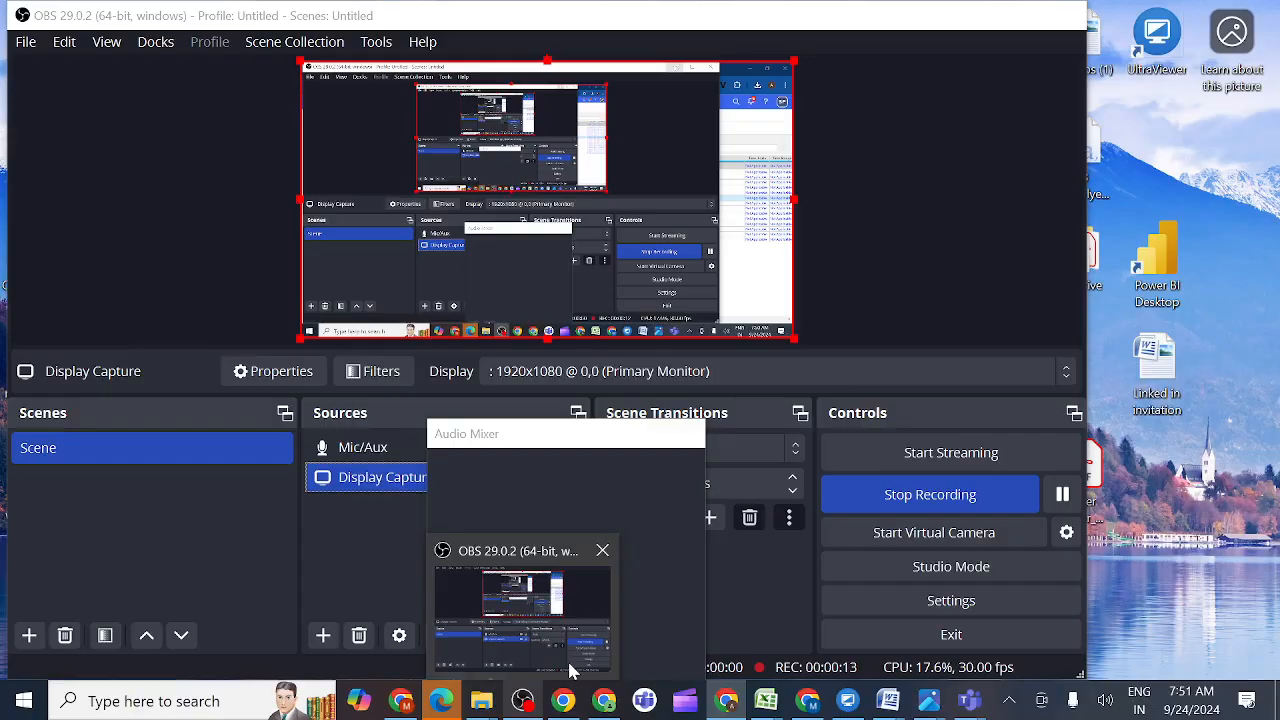
pyautogui.moveTo(730, 678)
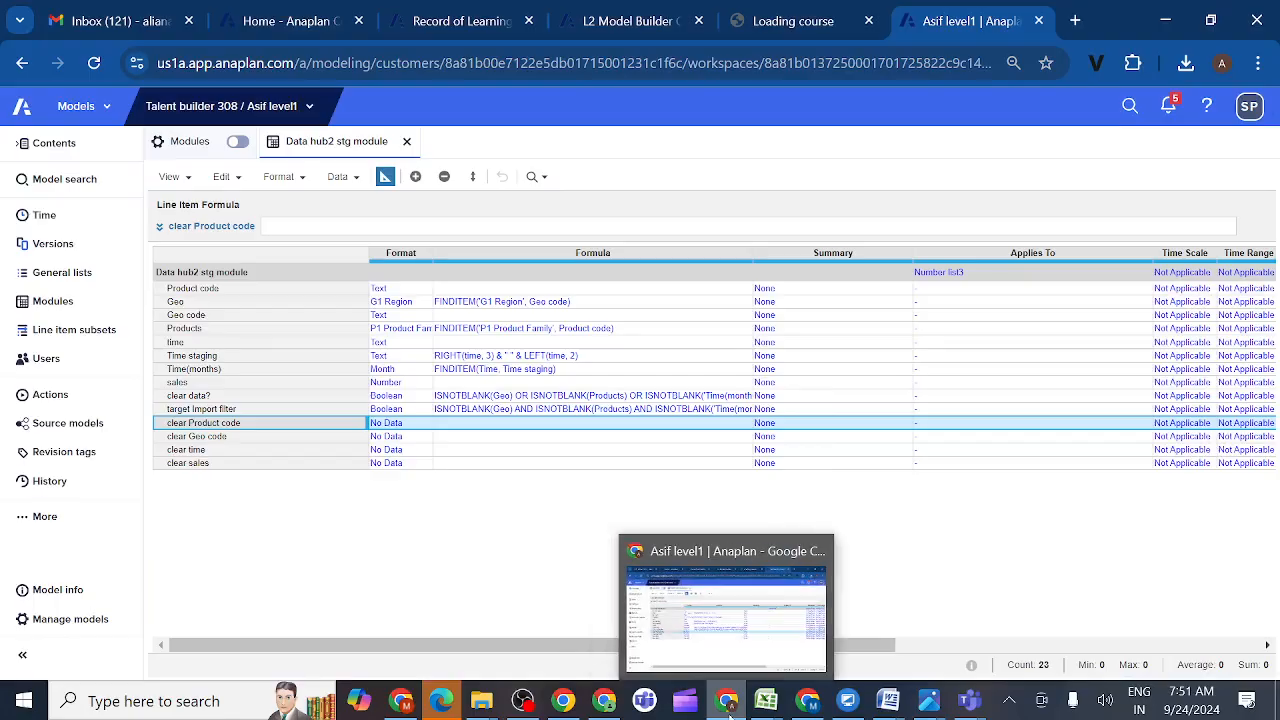
pyautogui.click(723, 650)
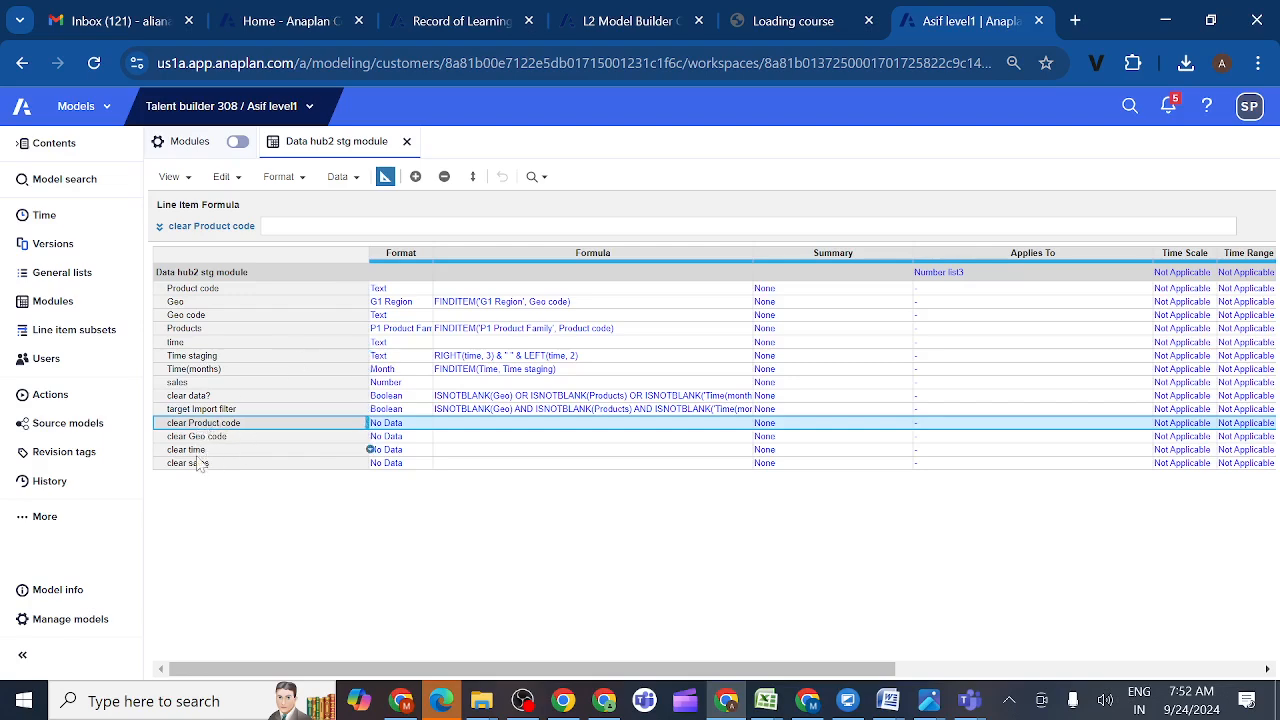
# - Open the Clear records saved view and review its filter condition, leaving the filter settings untouched
pyautogui.click(188, 177)
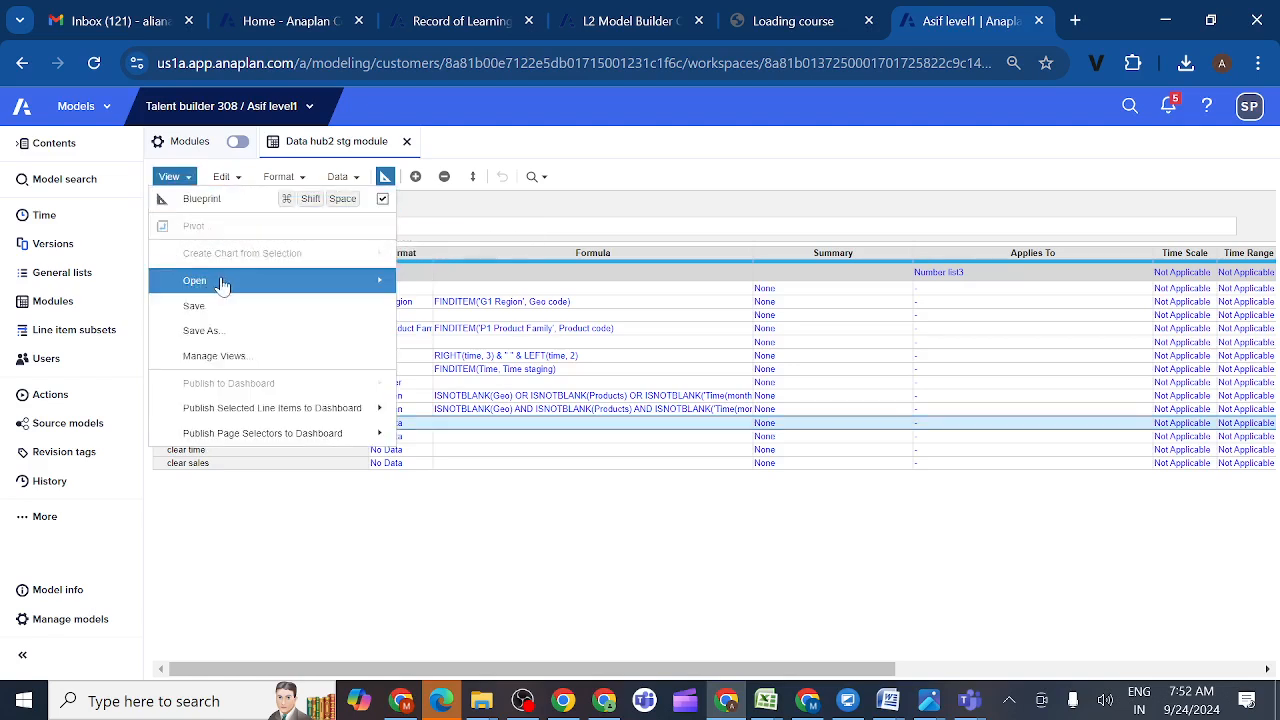
pyautogui.moveTo(220, 281)
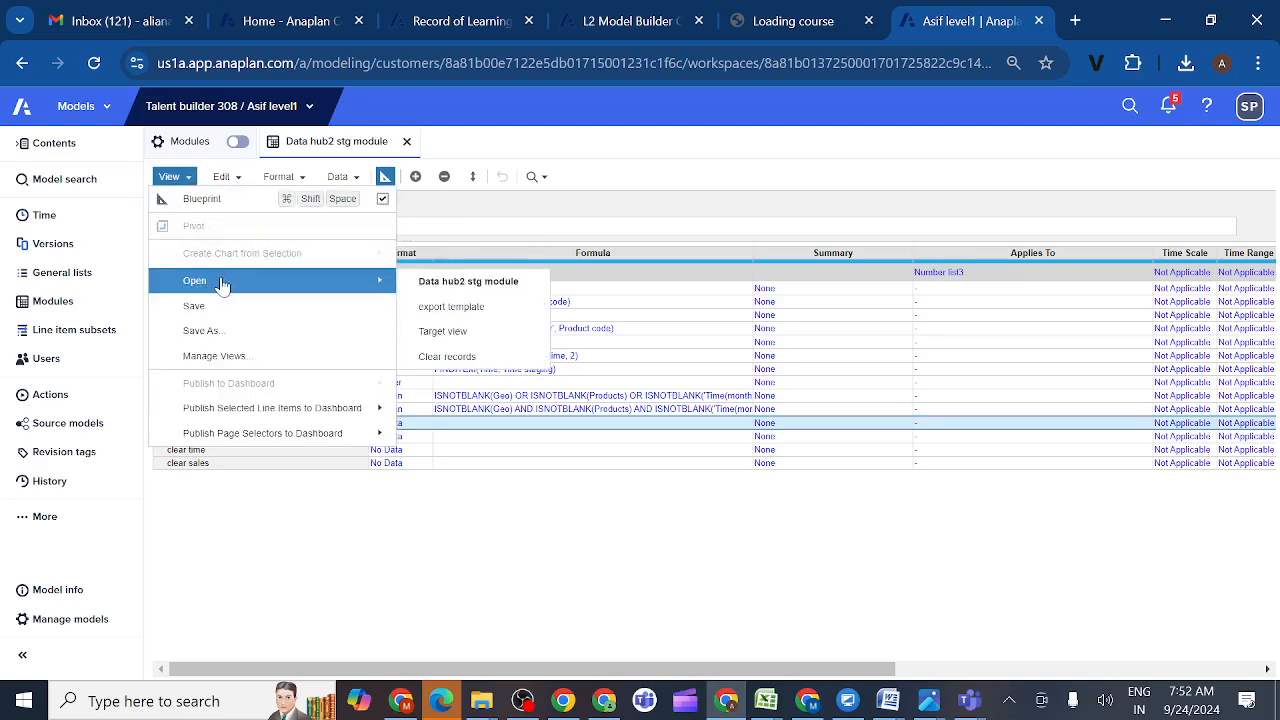
pyautogui.click(446, 358)
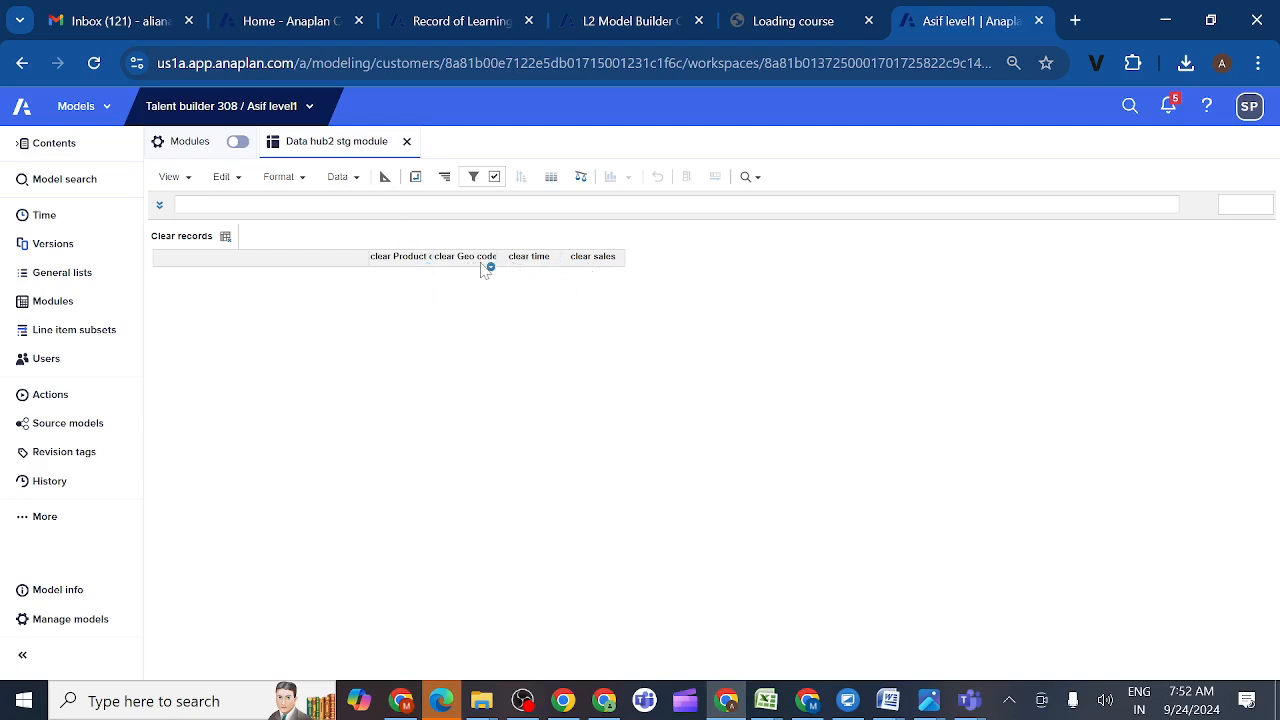
pyautogui.click(474, 178)
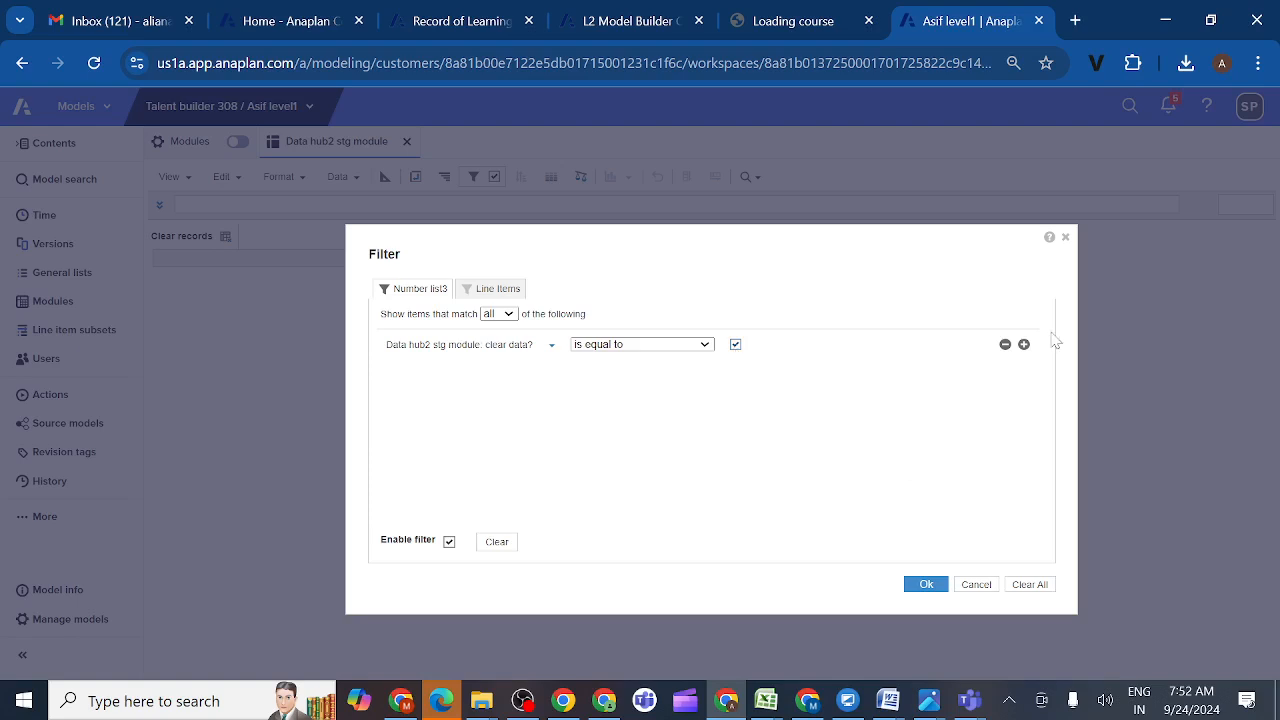
pyautogui.click(1066, 238)
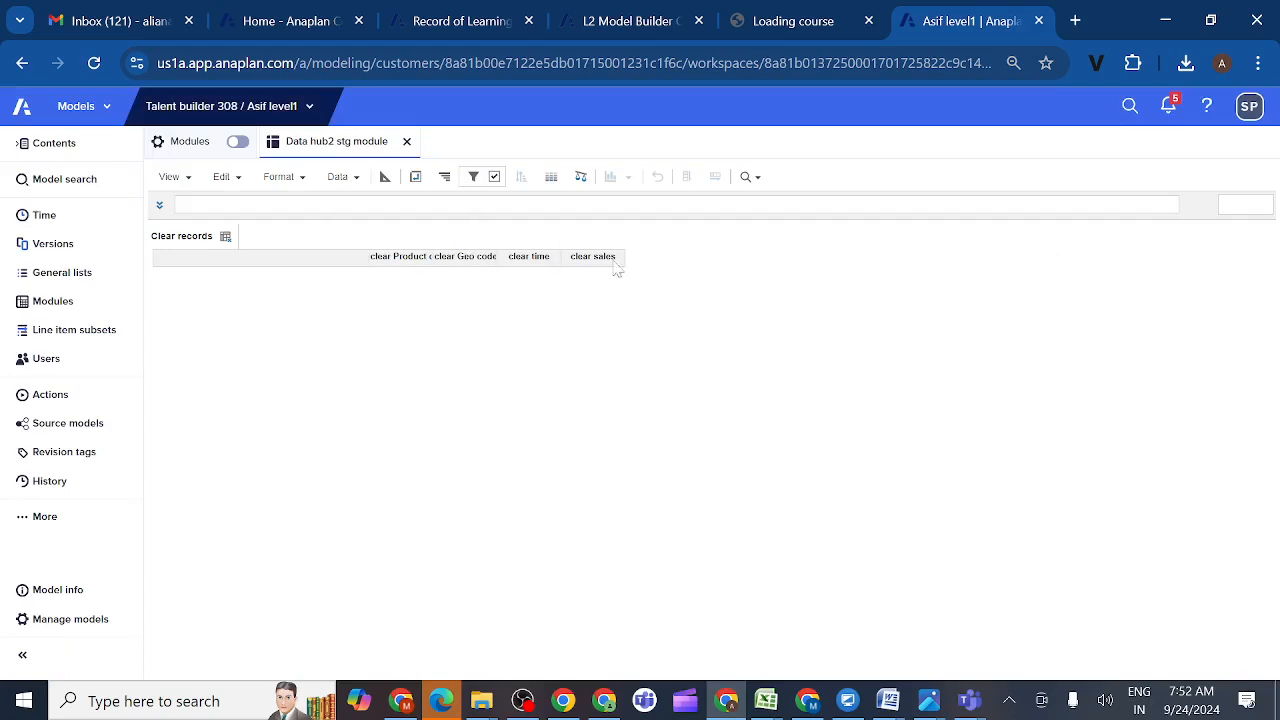
# - Return to the module's default view, turn off blueprint mode and display the formula of the clear data? line item
pyautogui.click(228, 240)
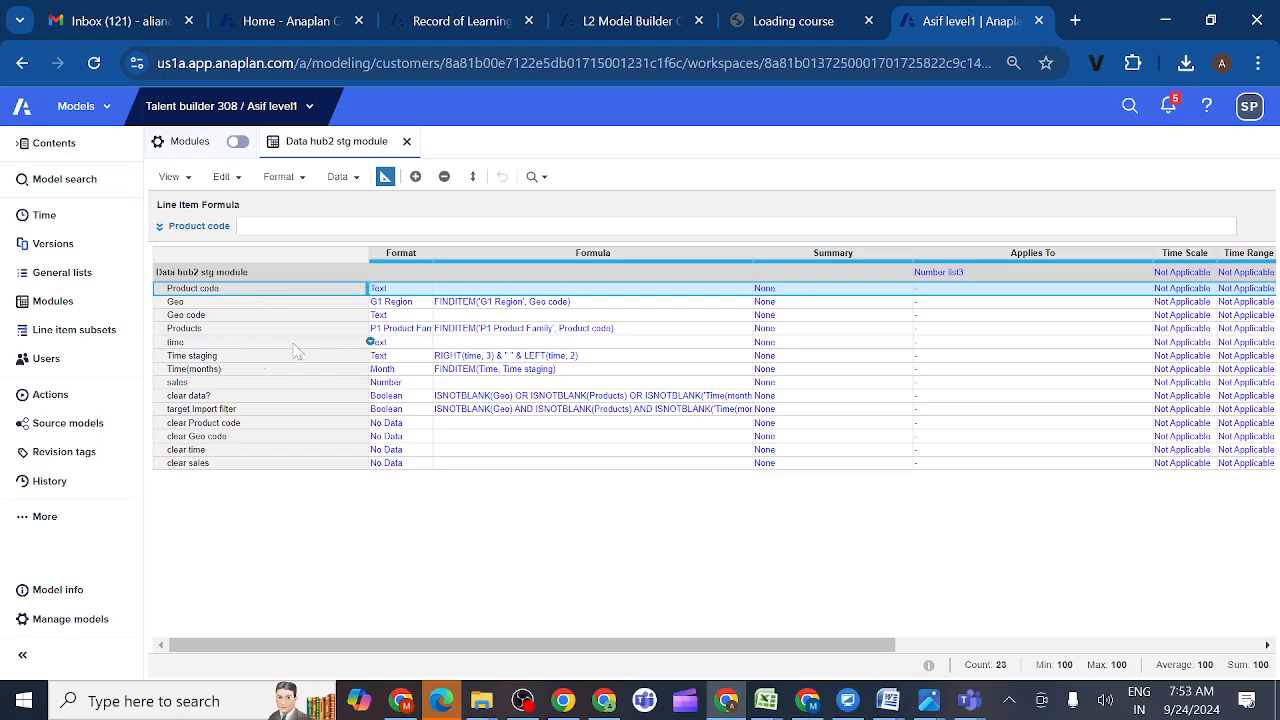
pyautogui.click(384, 177)
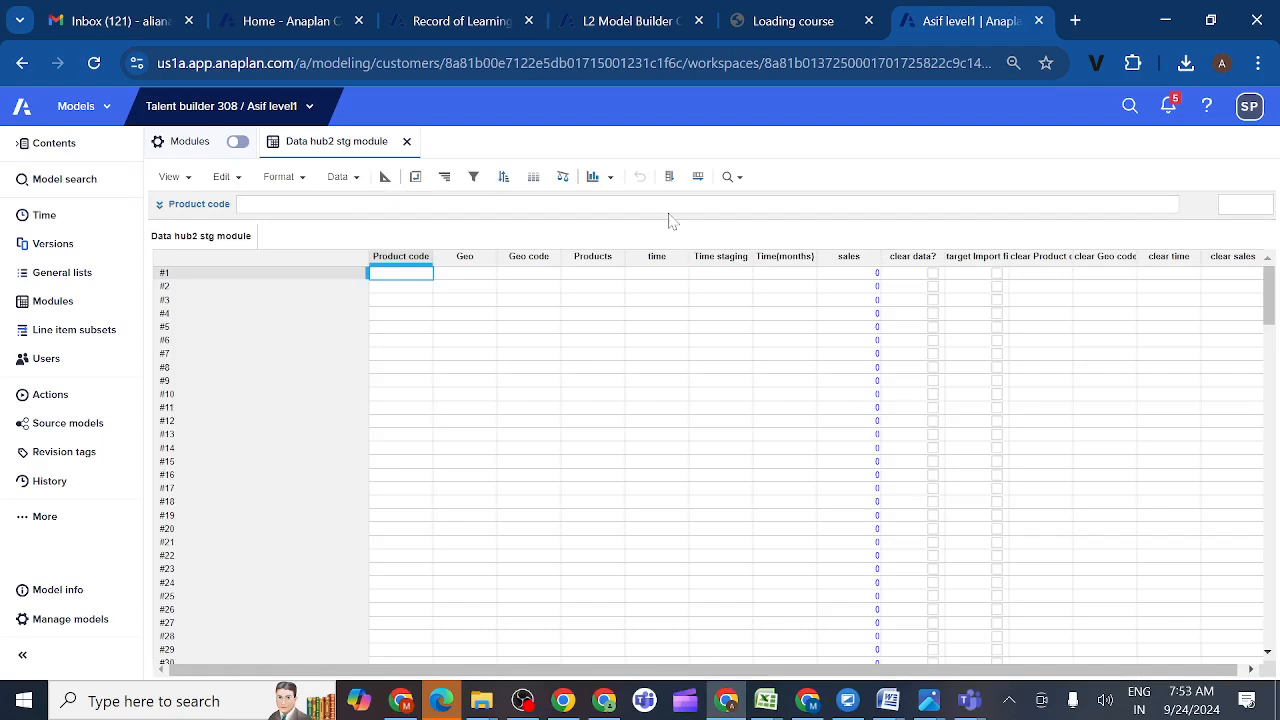
pyautogui.click(908, 258)
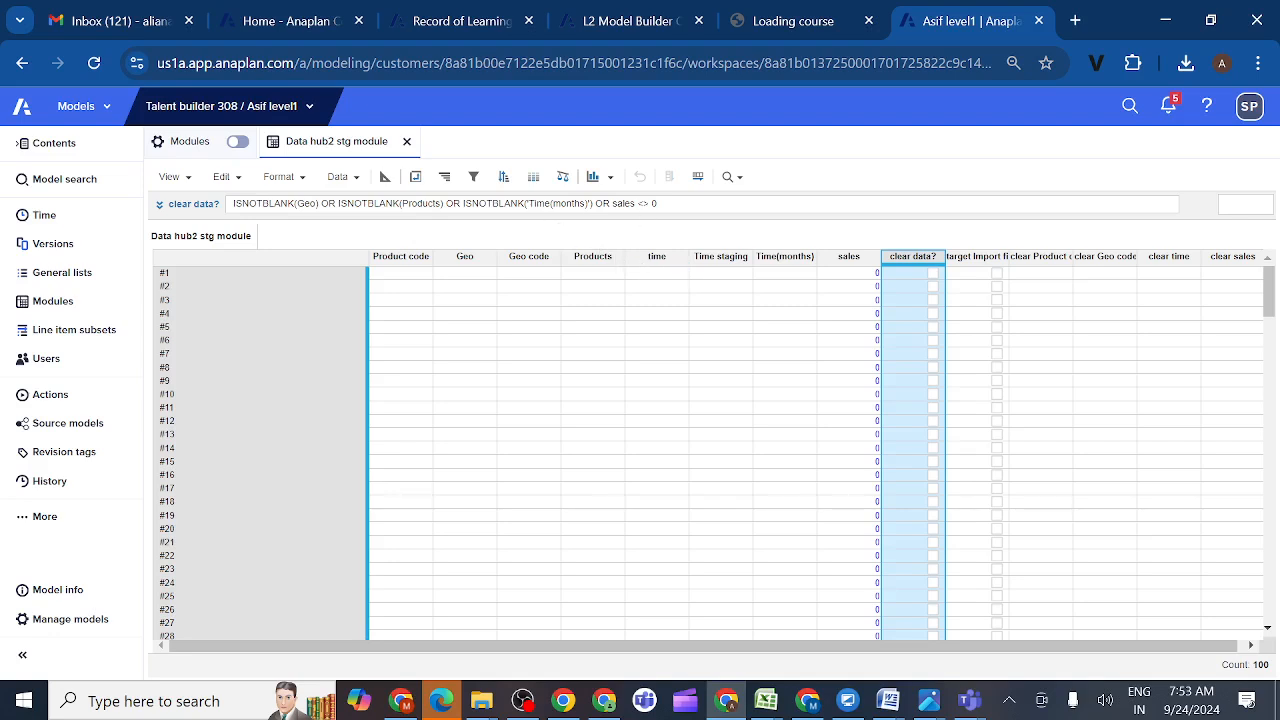
# - Set sales for item #1 to 1 and reopen the Clear records saved view to test its filter
pyautogui.click(845, 273)
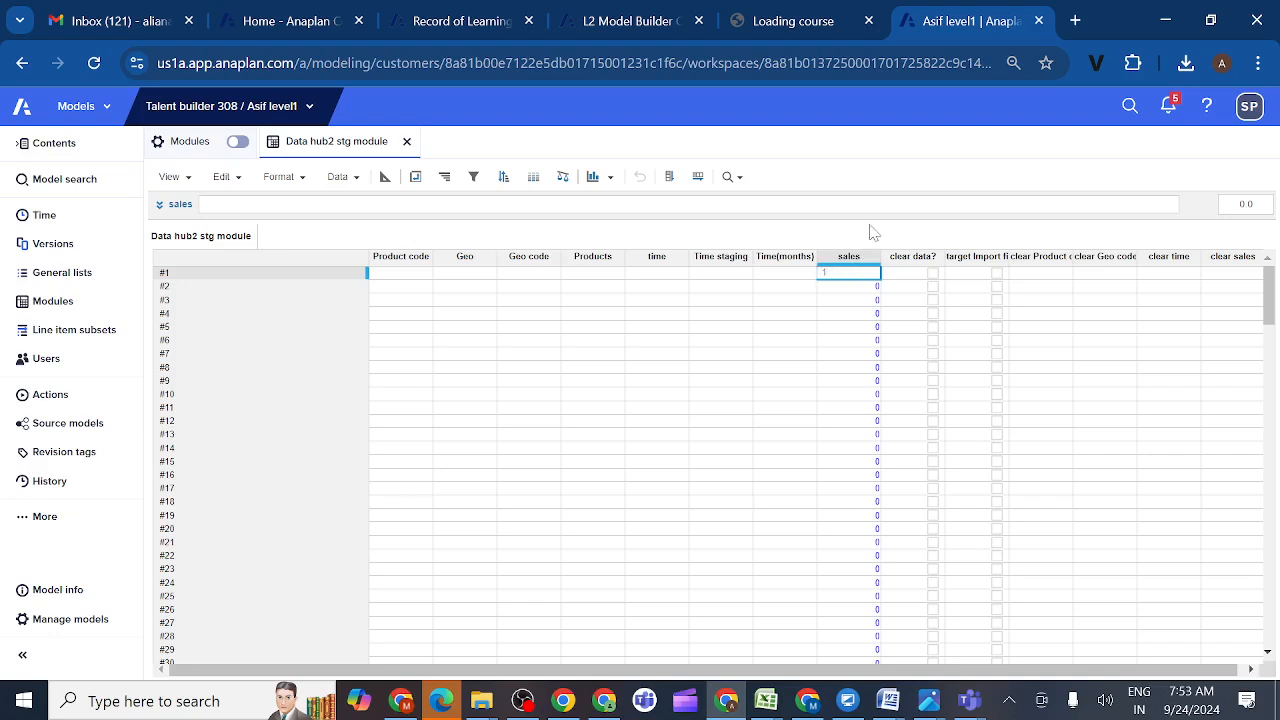
pyautogui.click(785, 288)
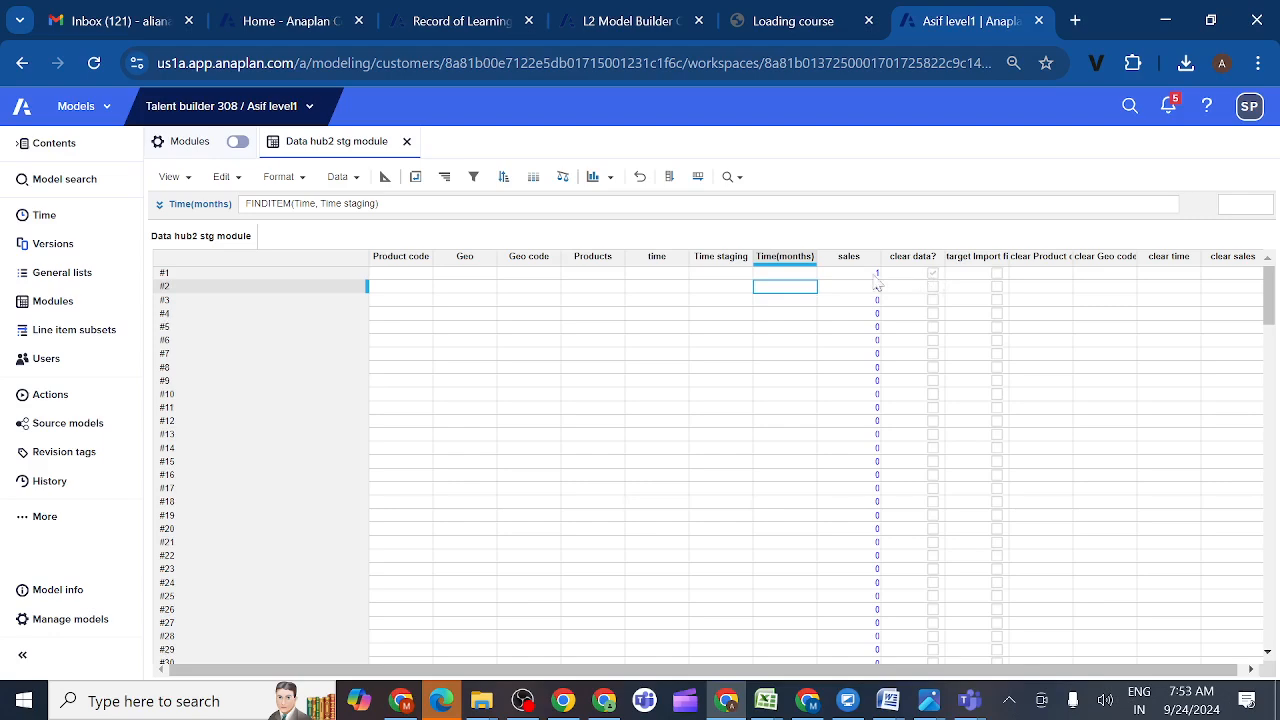
pyautogui.click(188, 178)
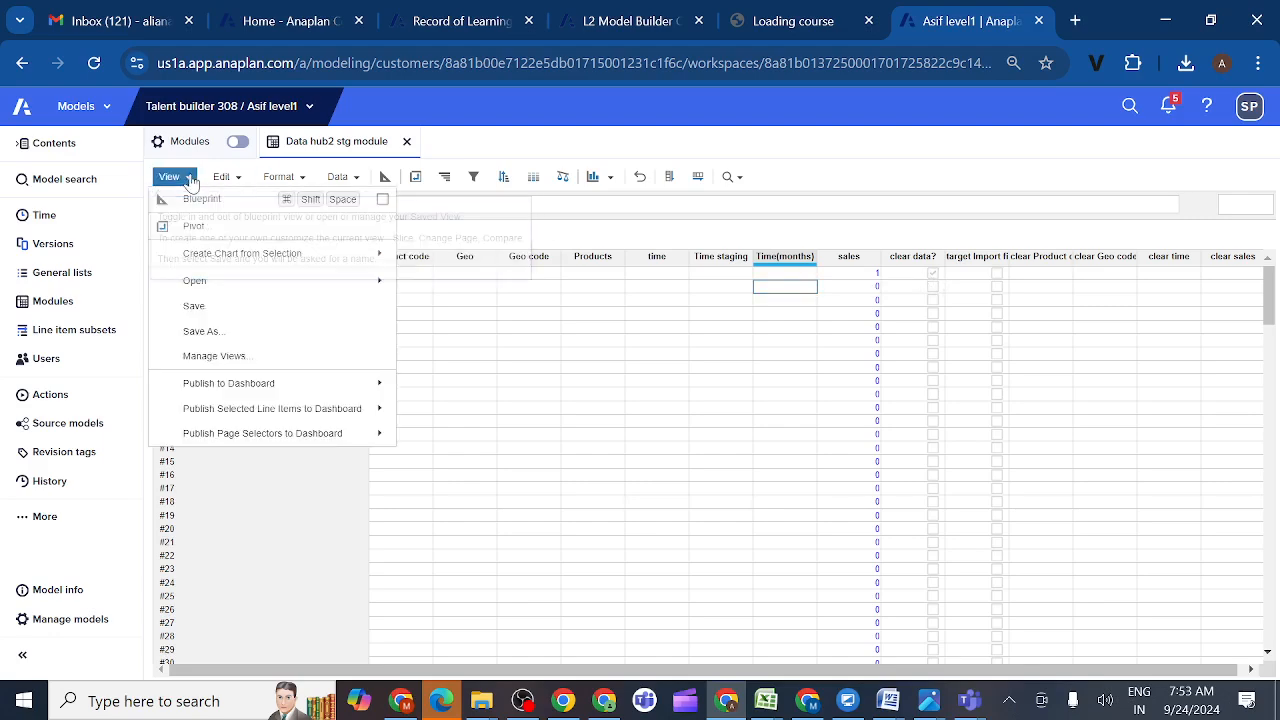
pyautogui.moveTo(268, 291)
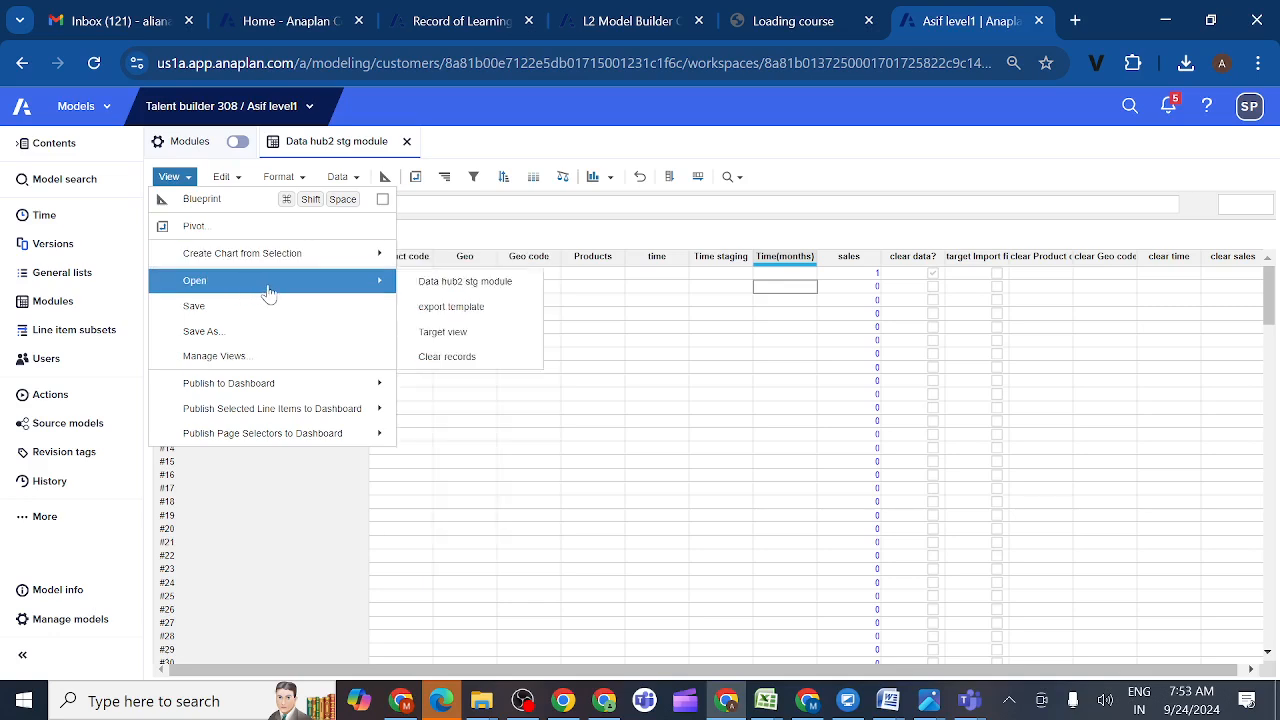
pyautogui.click(428, 356)
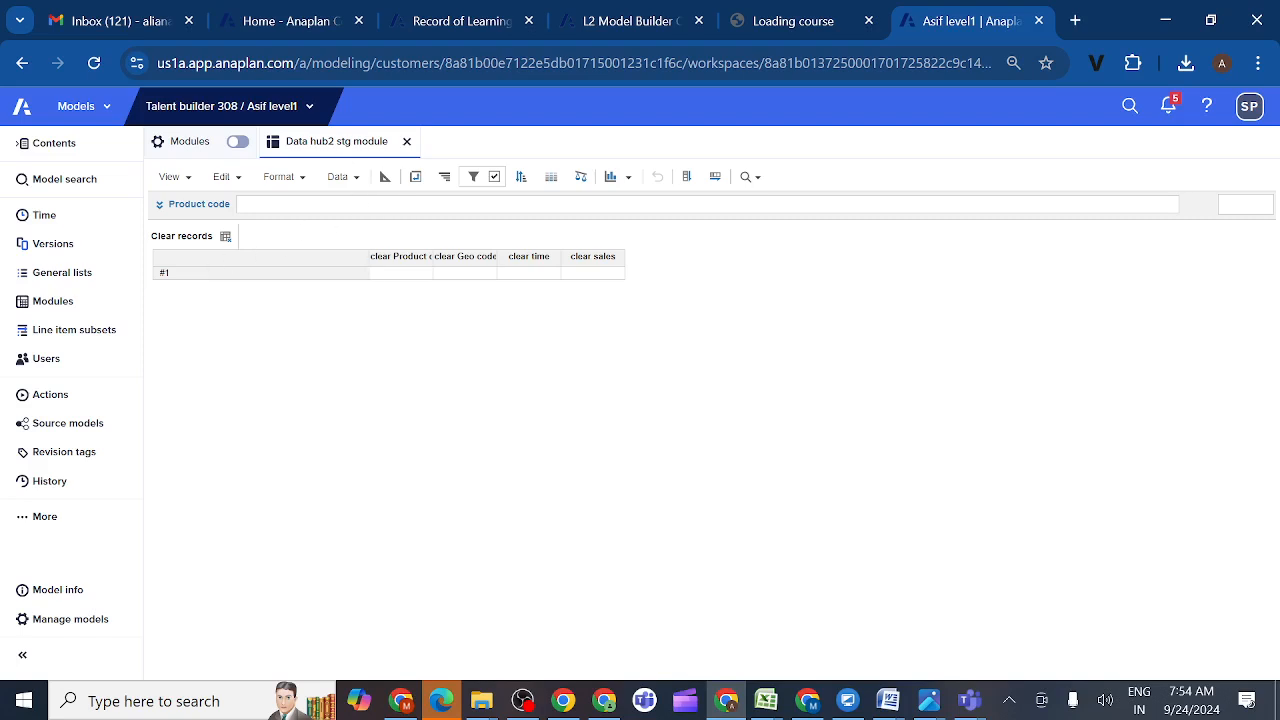
# - Return to the default module view, check the clear data? formula and reset sales for item #1 to 0
pyautogui.click(228, 242)
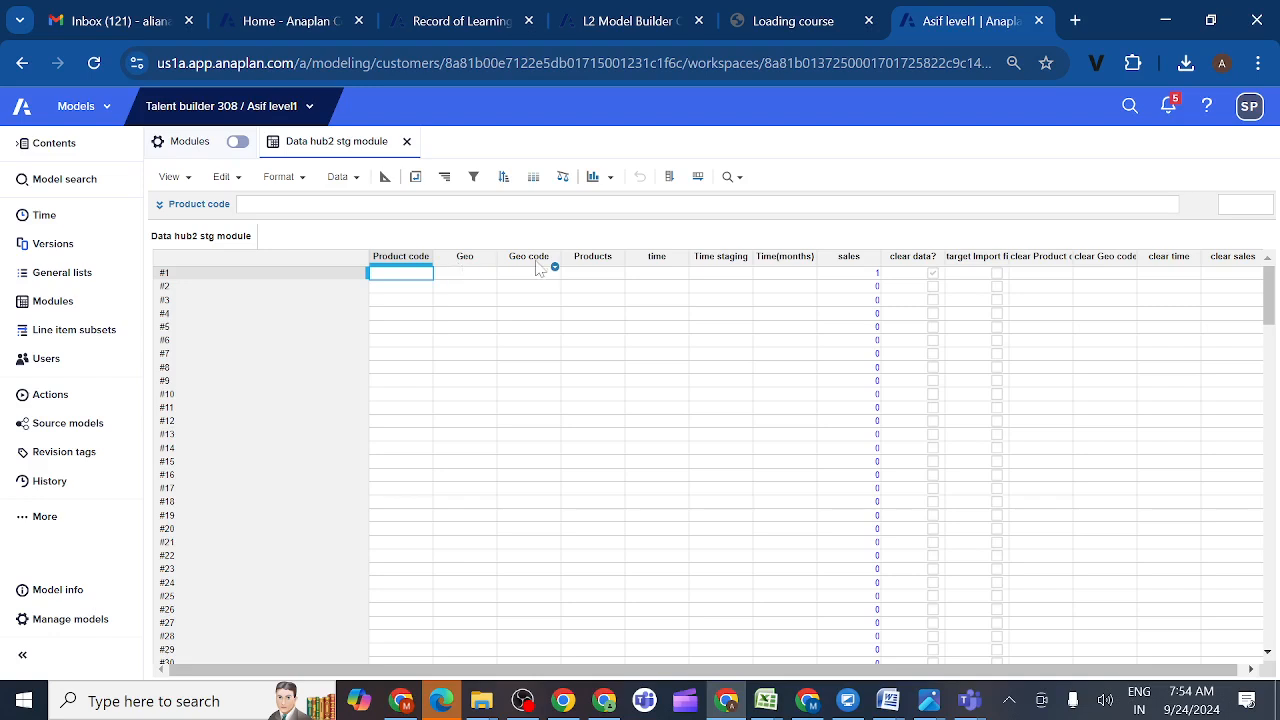
pyautogui.click(908, 257)
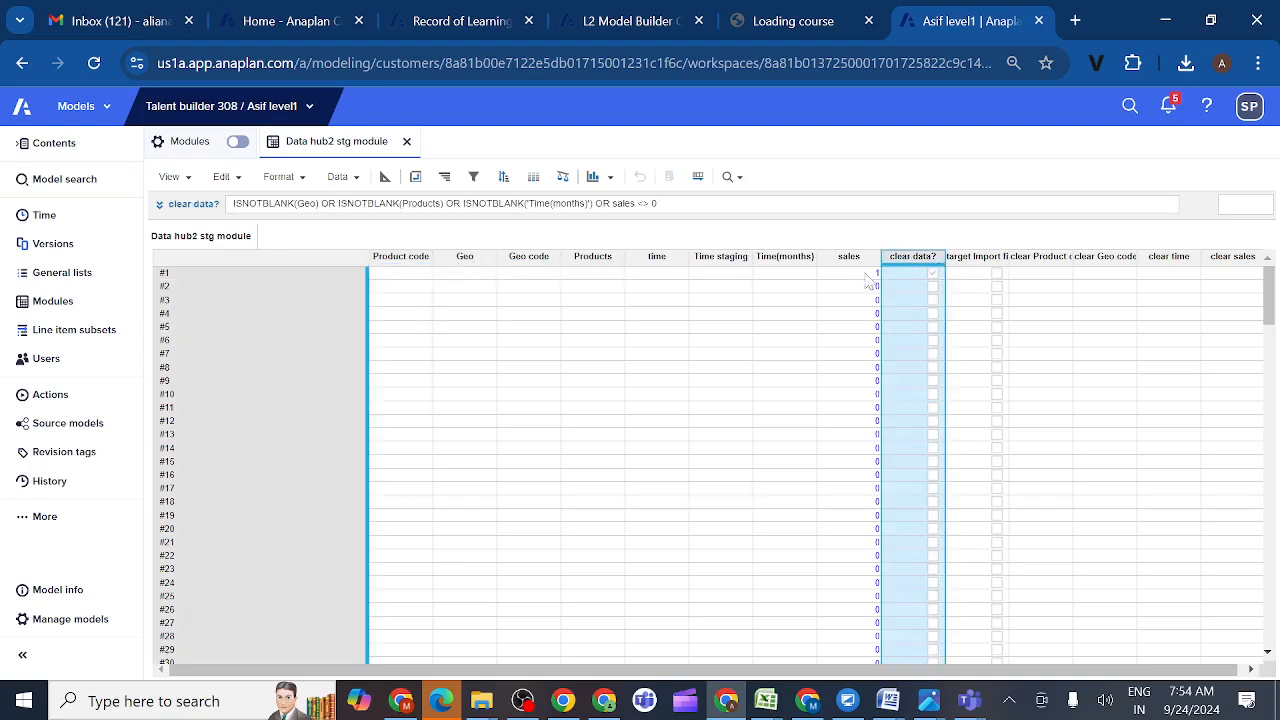
pyautogui.click(861, 276)
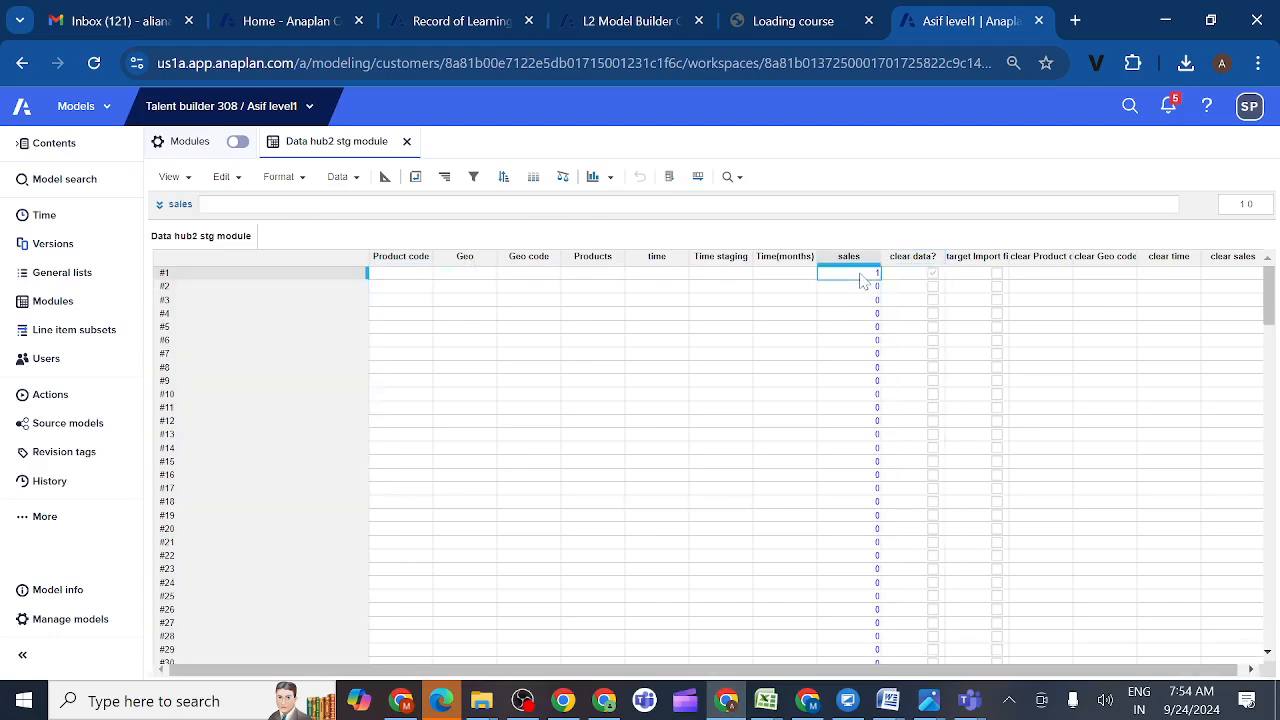
pyautogui.write('0')
pyautogui.click(793, 301)
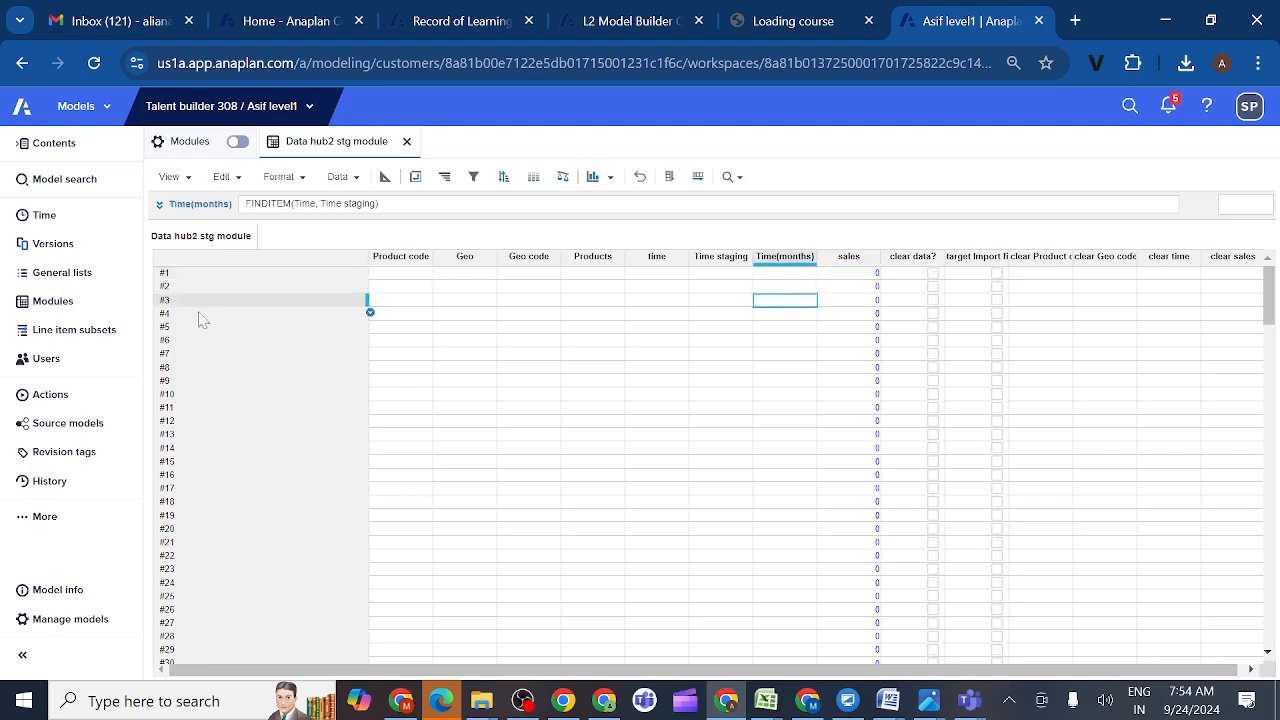
# - In the model's actions list, rename the Clear data hub staging module import to "Clear data hub staging module with staging module"
pyautogui.click(60, 400)
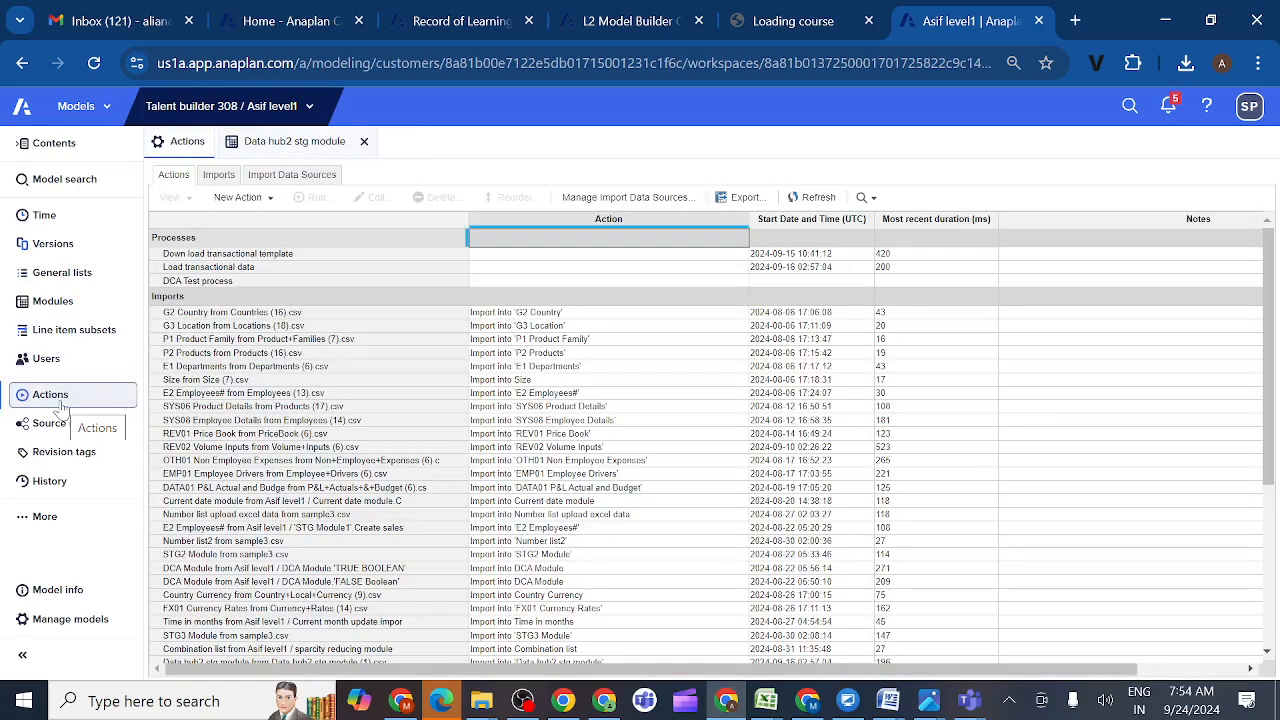
pyautogui.scroll(-3, 222, 481)
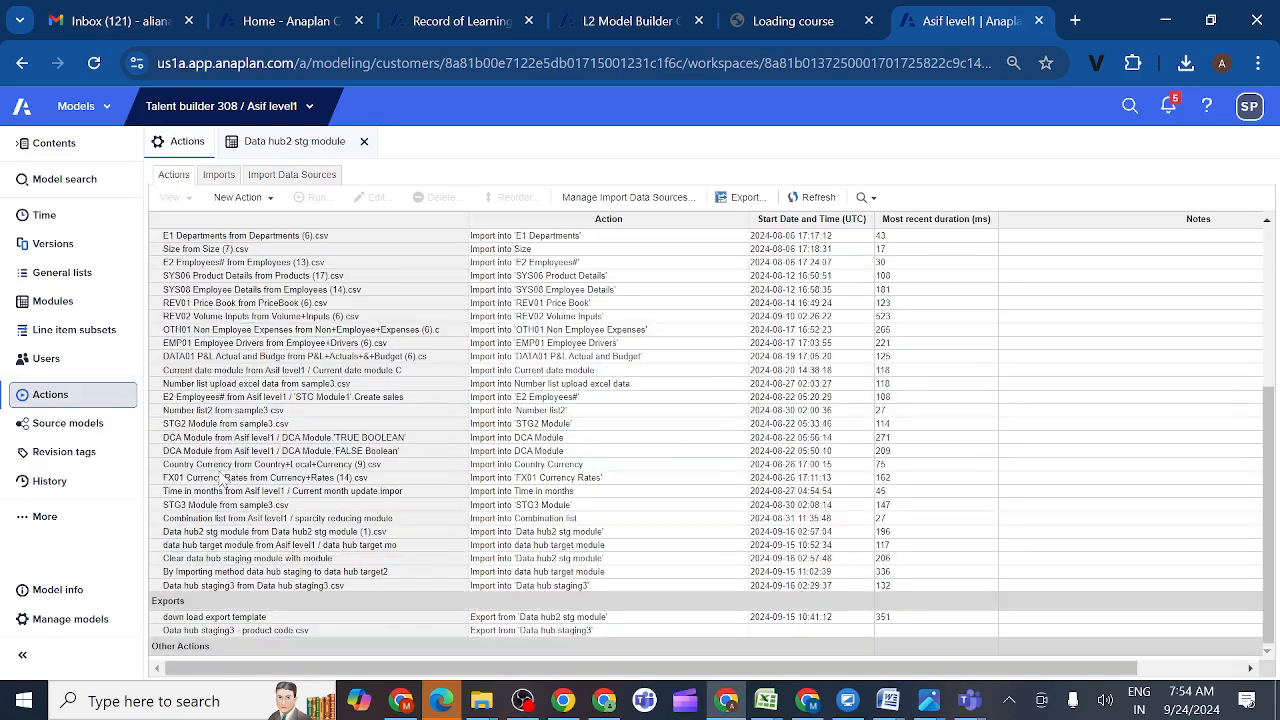
pyautogui.click(233, 563)
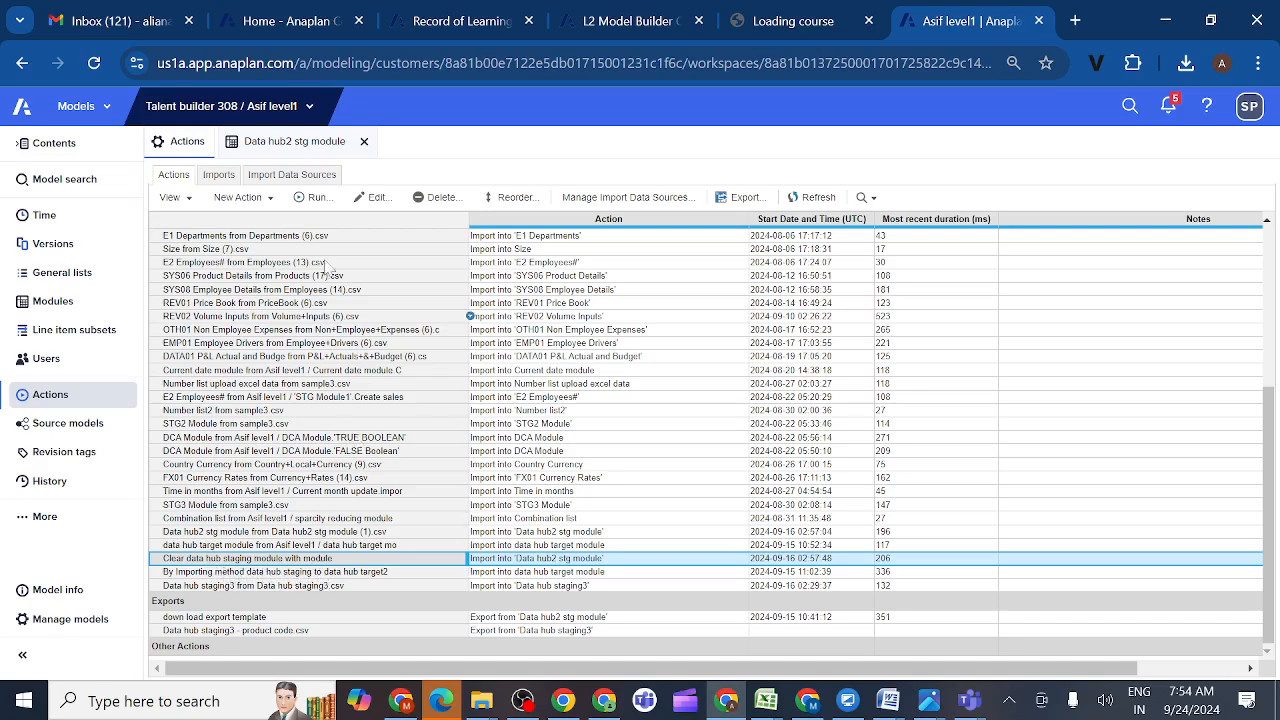
pyautogui.click(314, 199)
pyautogui.doubleClick(306, 560)
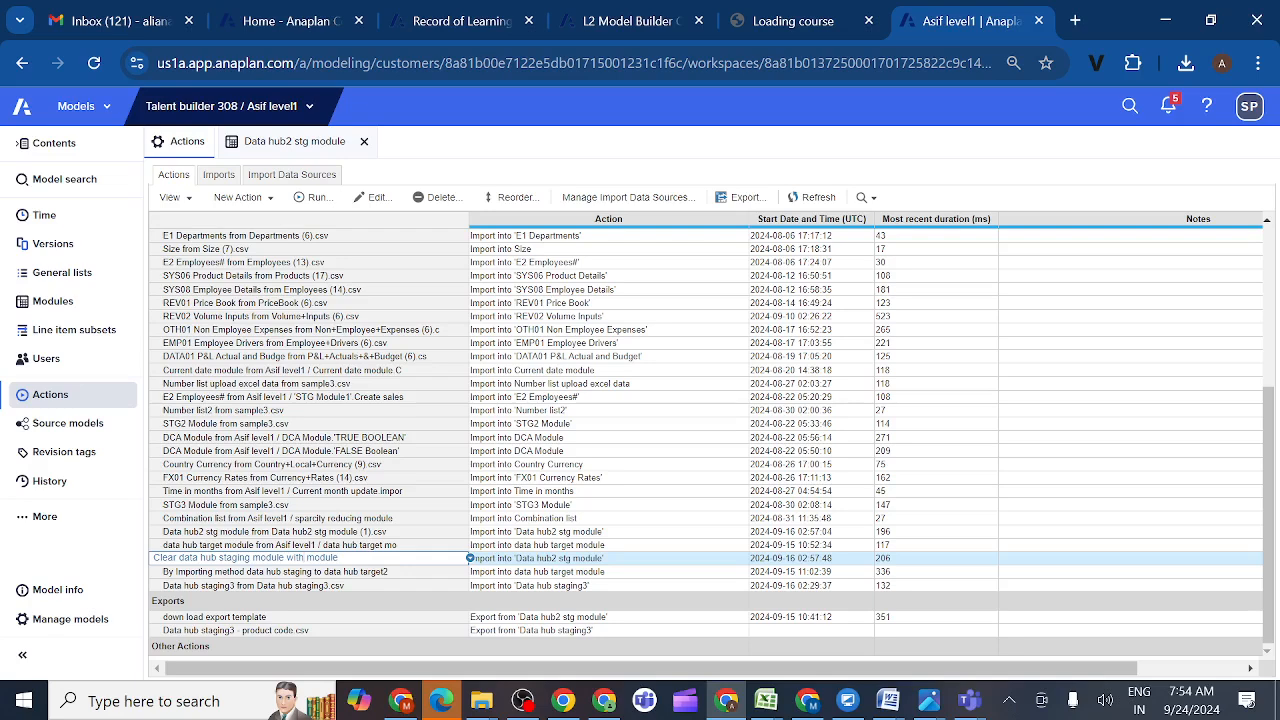
pyautogui.write('staging')
pyautogui.click(412, 546)
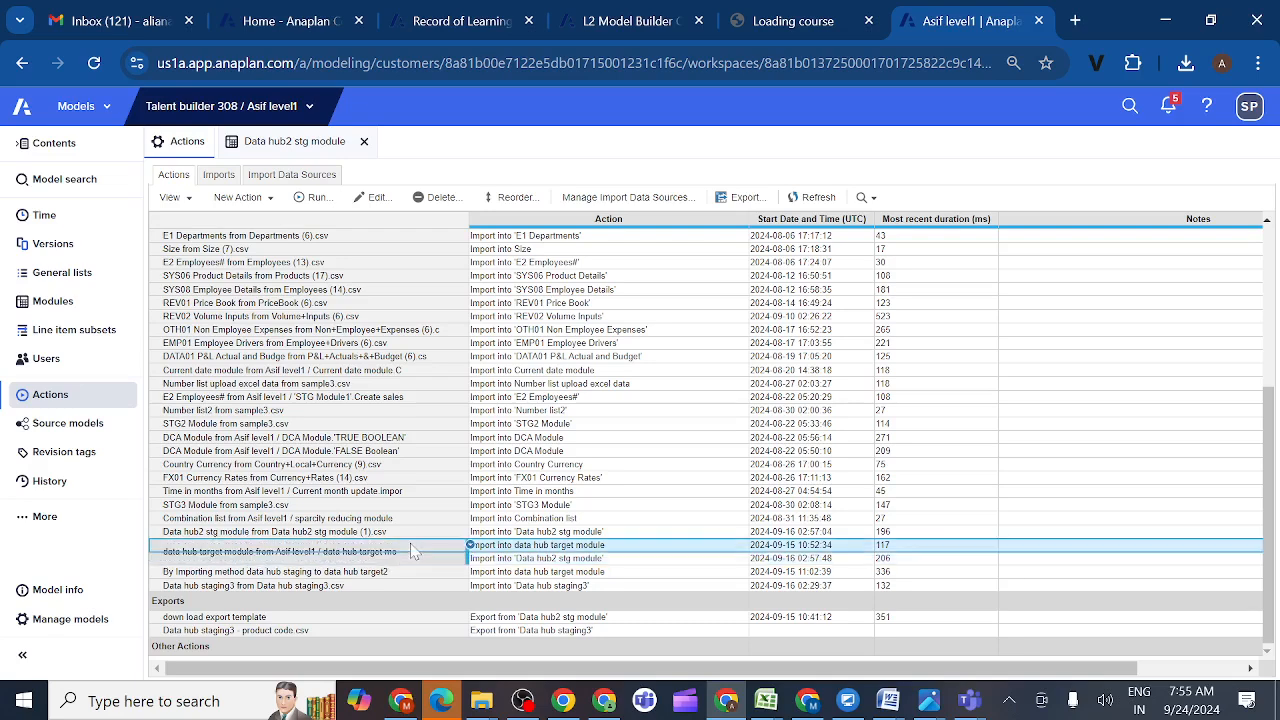
# - Review the clear-staging import's source mapping, Number list3 matching and line item mapping, and close its definition without changes
pyautogui.click(281, 560)
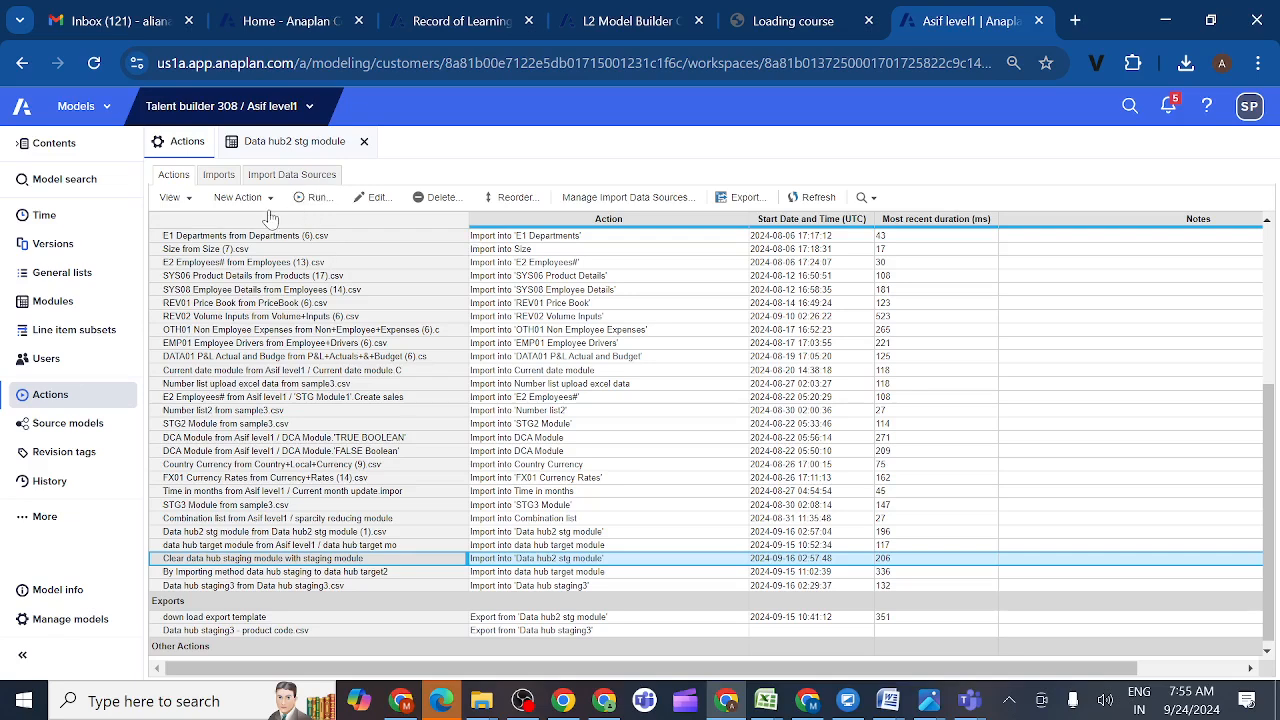
pyautogui.click(362, 200)
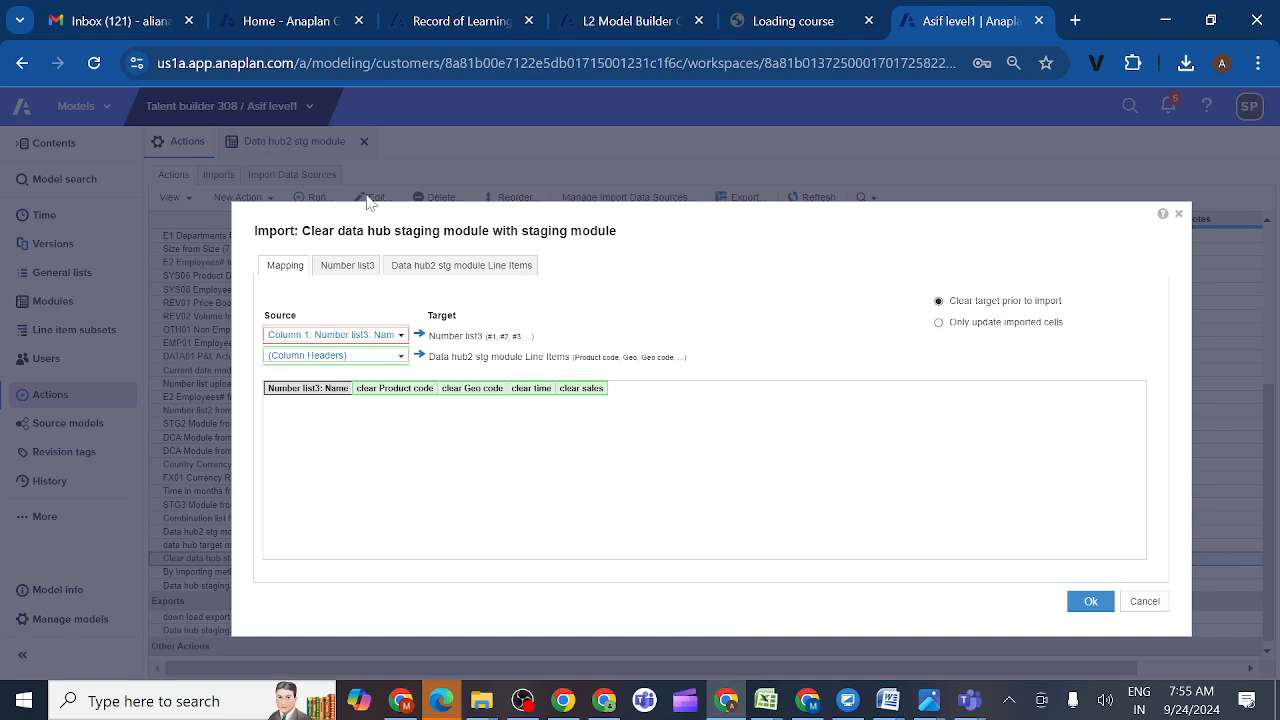
pyautogui.click(437, 276)
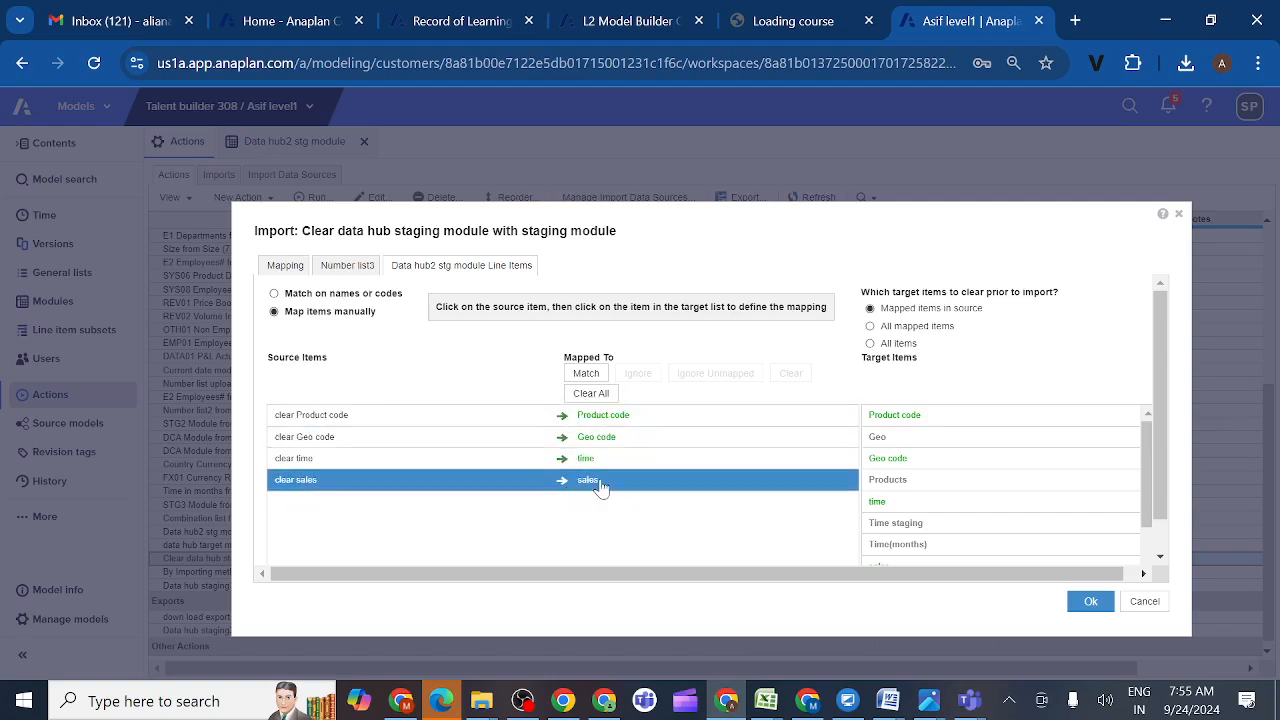
pyautogui.click(352, 268)
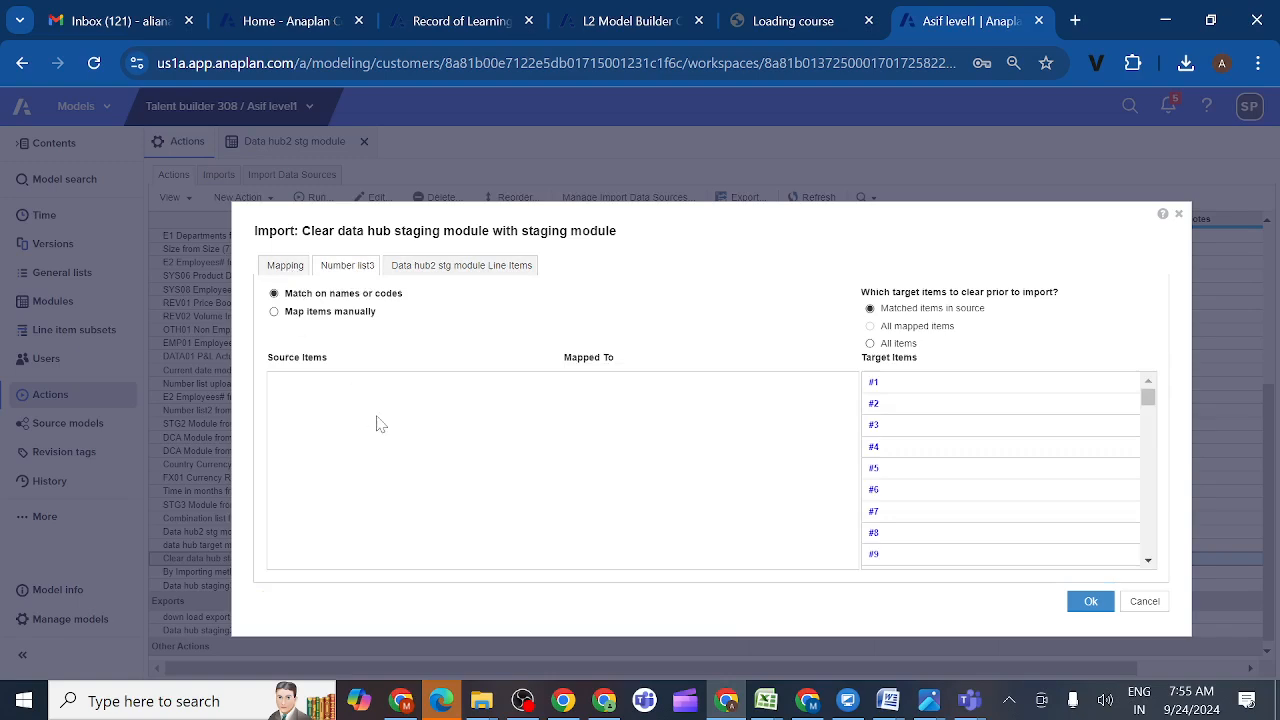
pyautogui.click(284, 268)
pyautogui.click(348, 272)
pyautogui.click(289, 270)
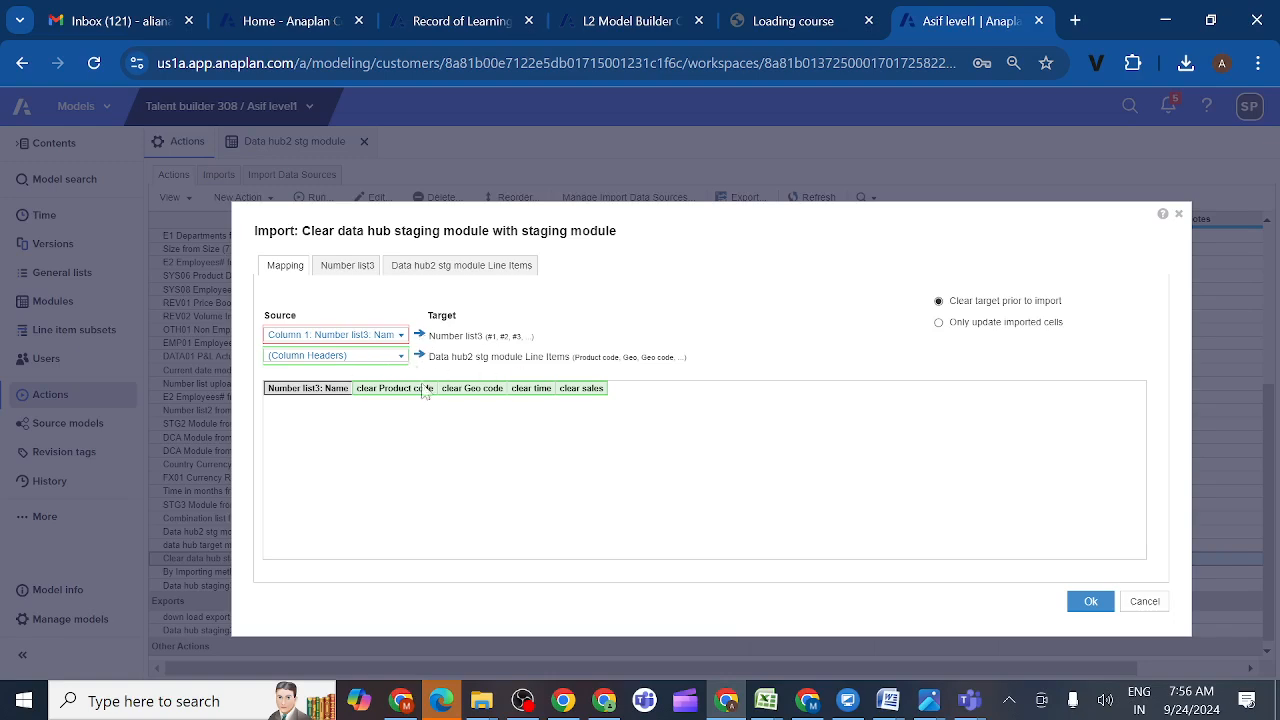
pyautogui.click(1179, 215)
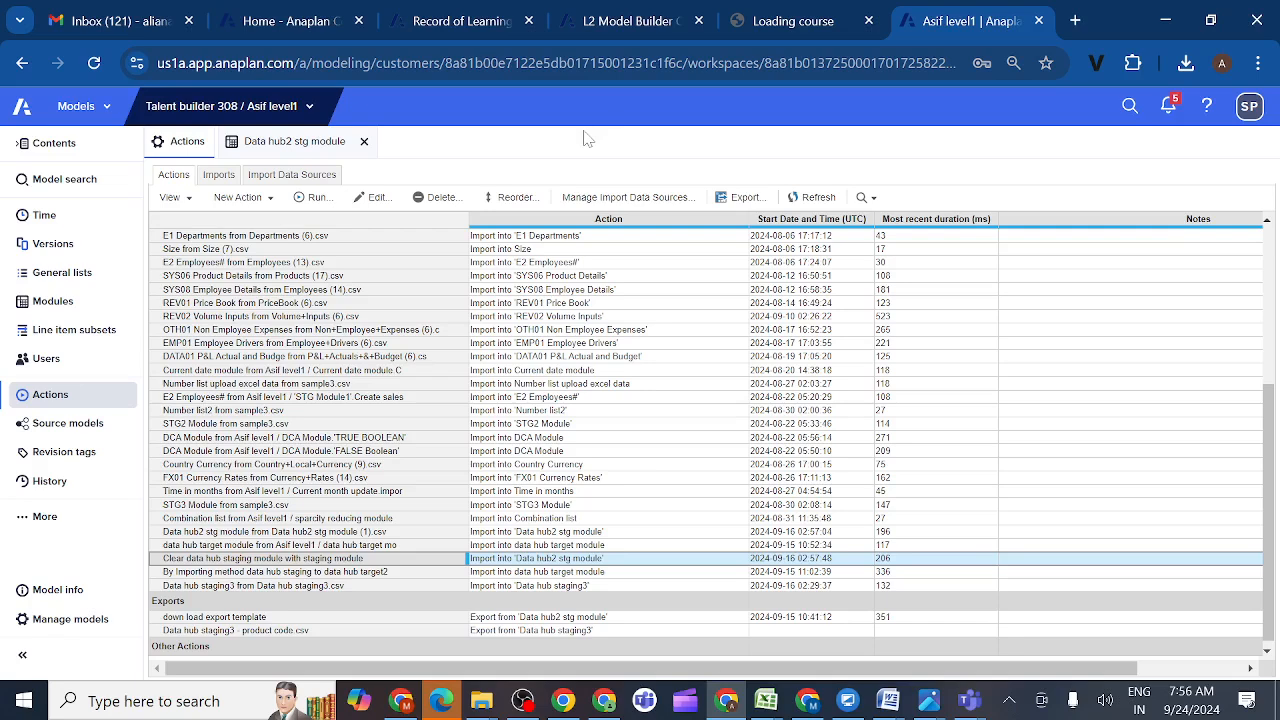
# - Publish the "Clear data hub staging module with staging module" action to the Example dashboard
pyautogui.click(190, 199)
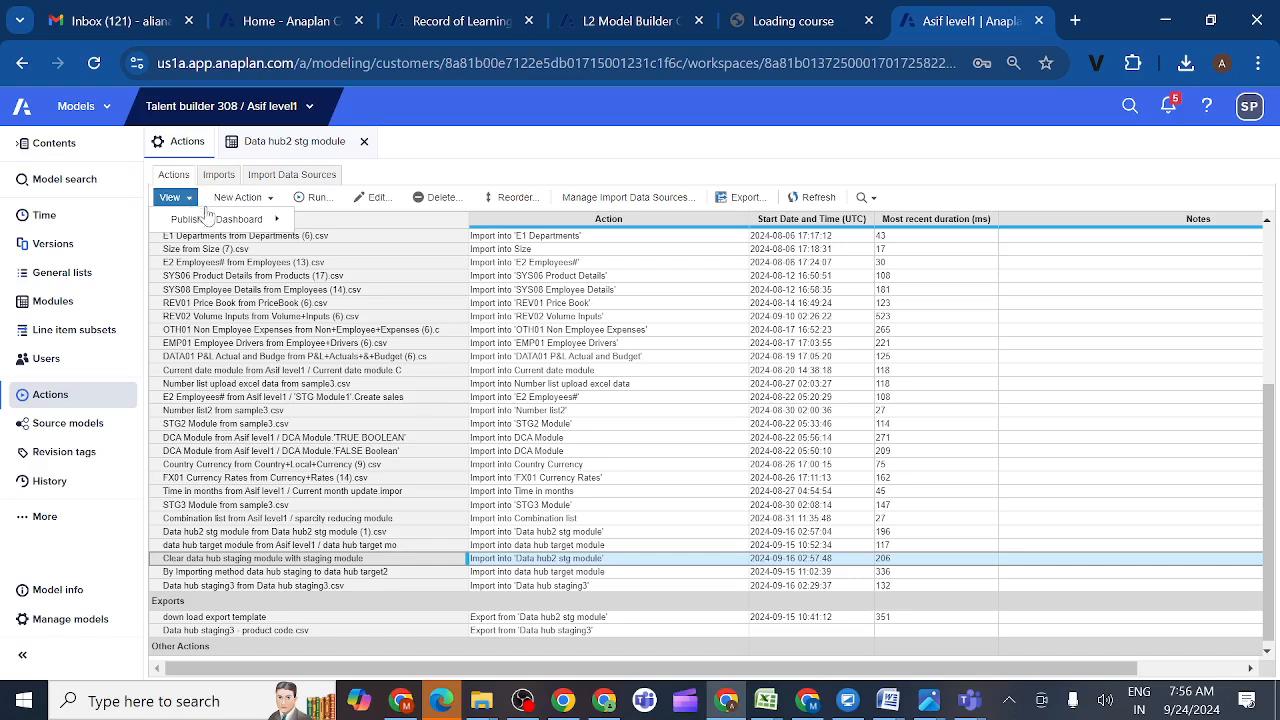
pyautogui.moveTo(245, 222)
pyautogui.click(342, 252)
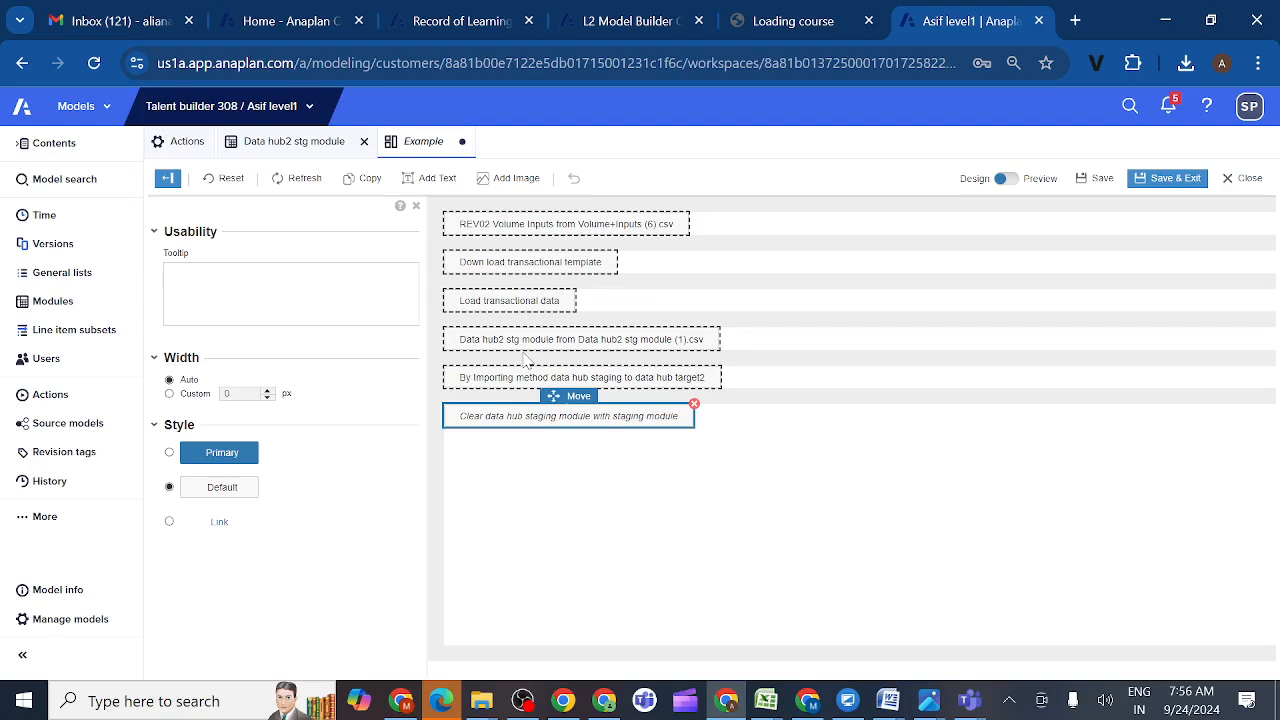
# - Delete the newly added clear-staging button from the Example dashboard and leave the dashboard's design mode
pyautogui.click(695, 405)
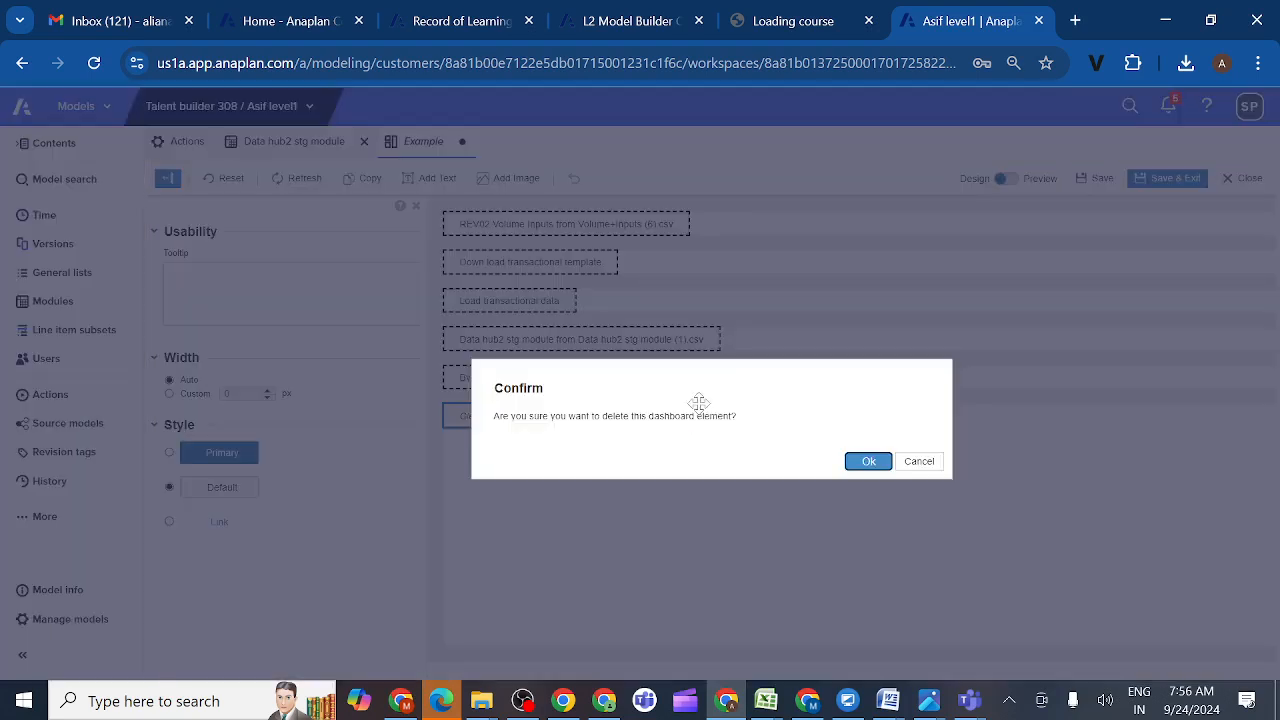
pyautogui.click(868, 463)
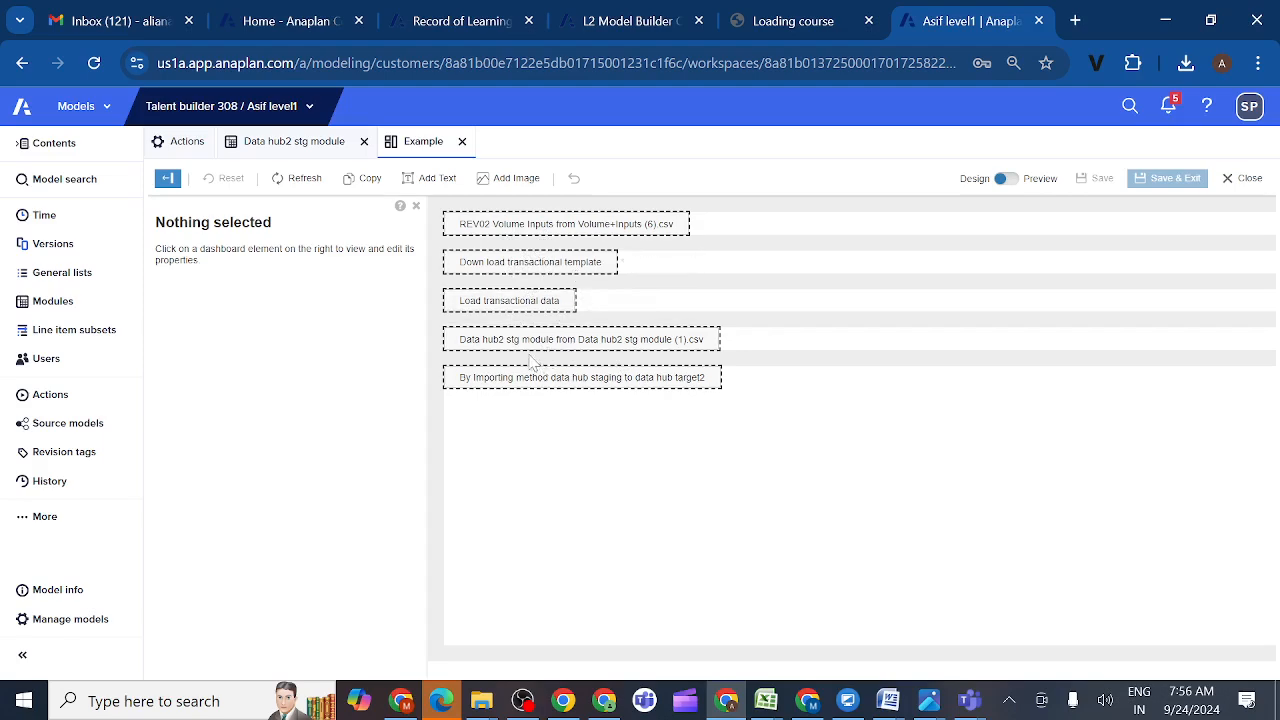
pyautogui.click(566, 270)
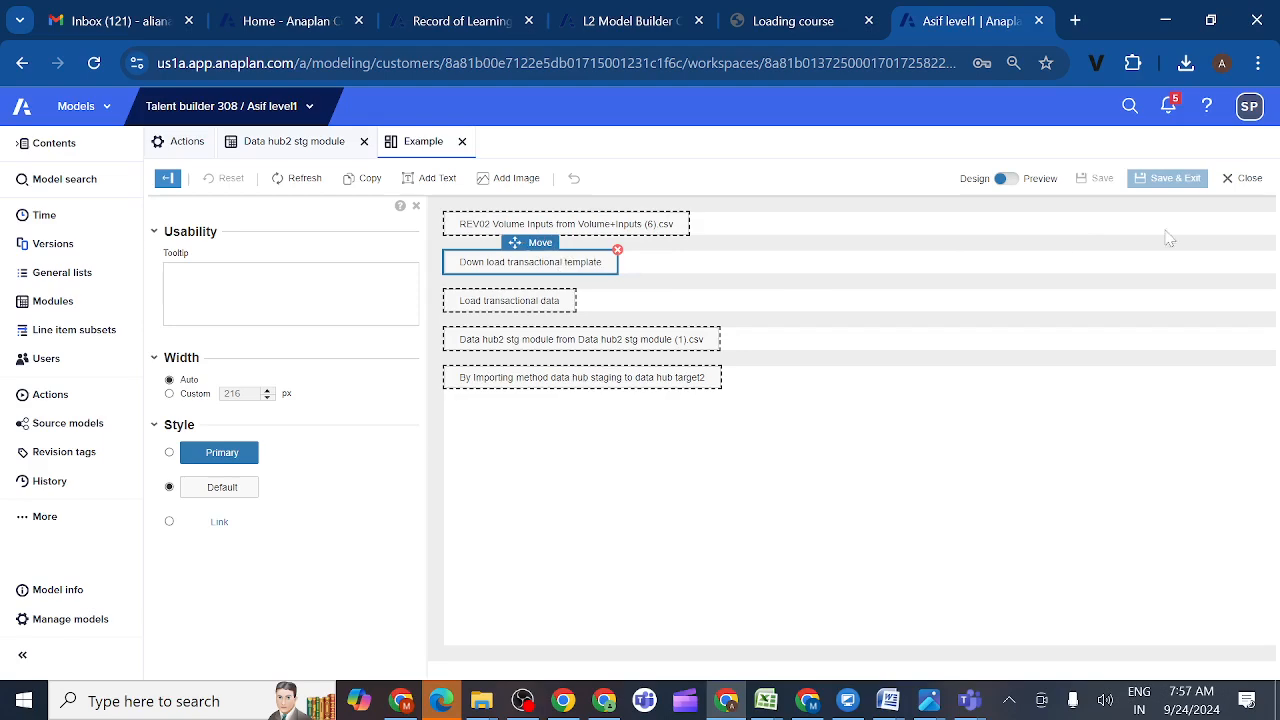
pyautogui.click(1229, 188)
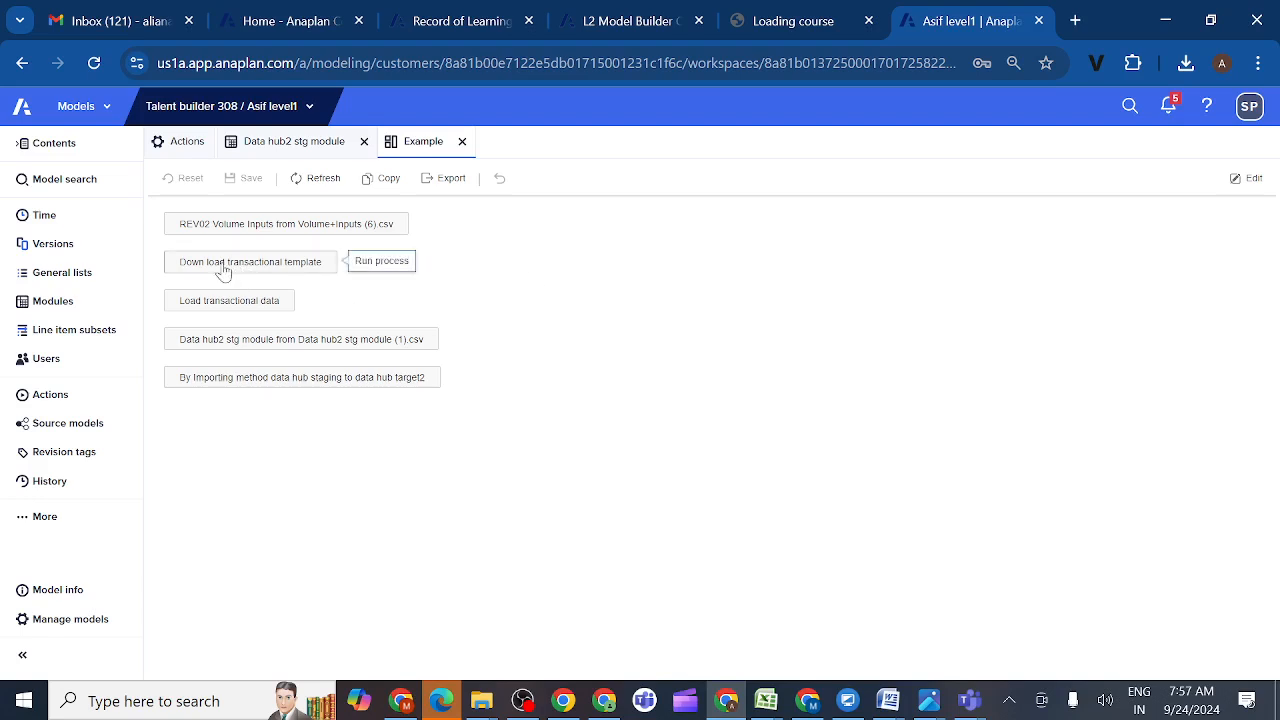
# - Run the Down load transactional template process from the Example dashboard and open the downloaded CSV file in Excel
pyautogui.click(224, 268)
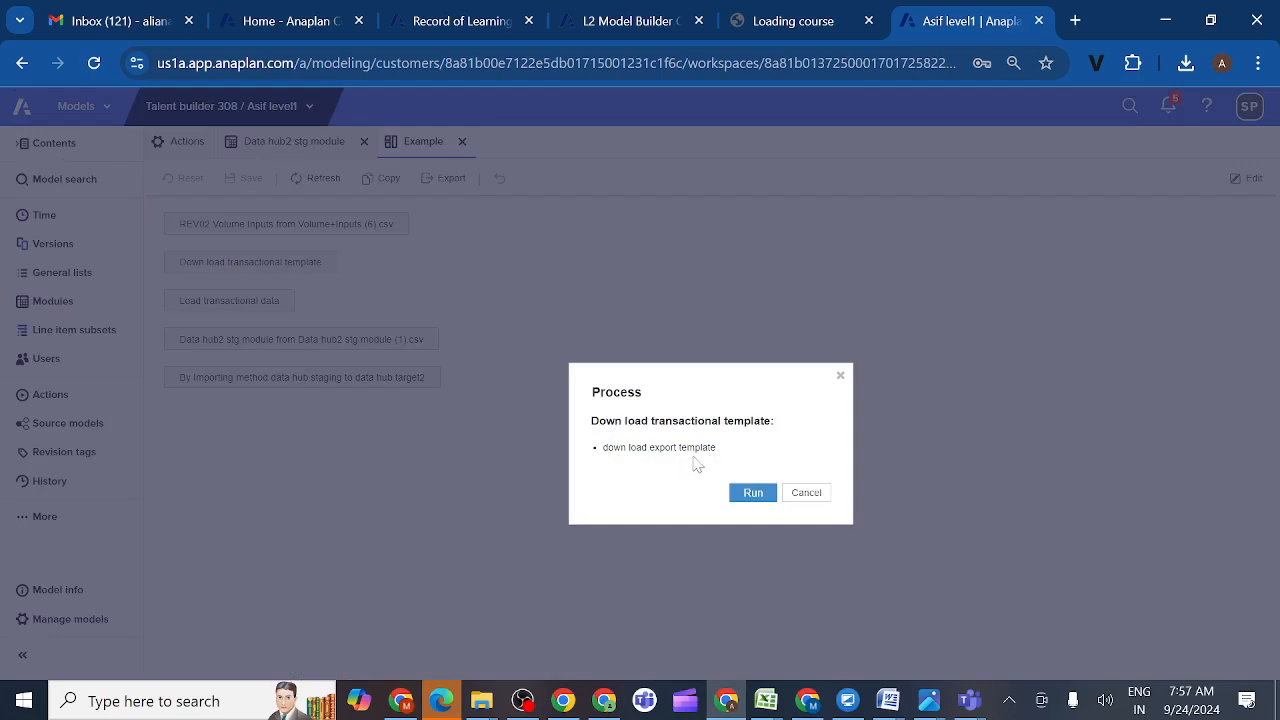
pyautogui.click(753, 494)
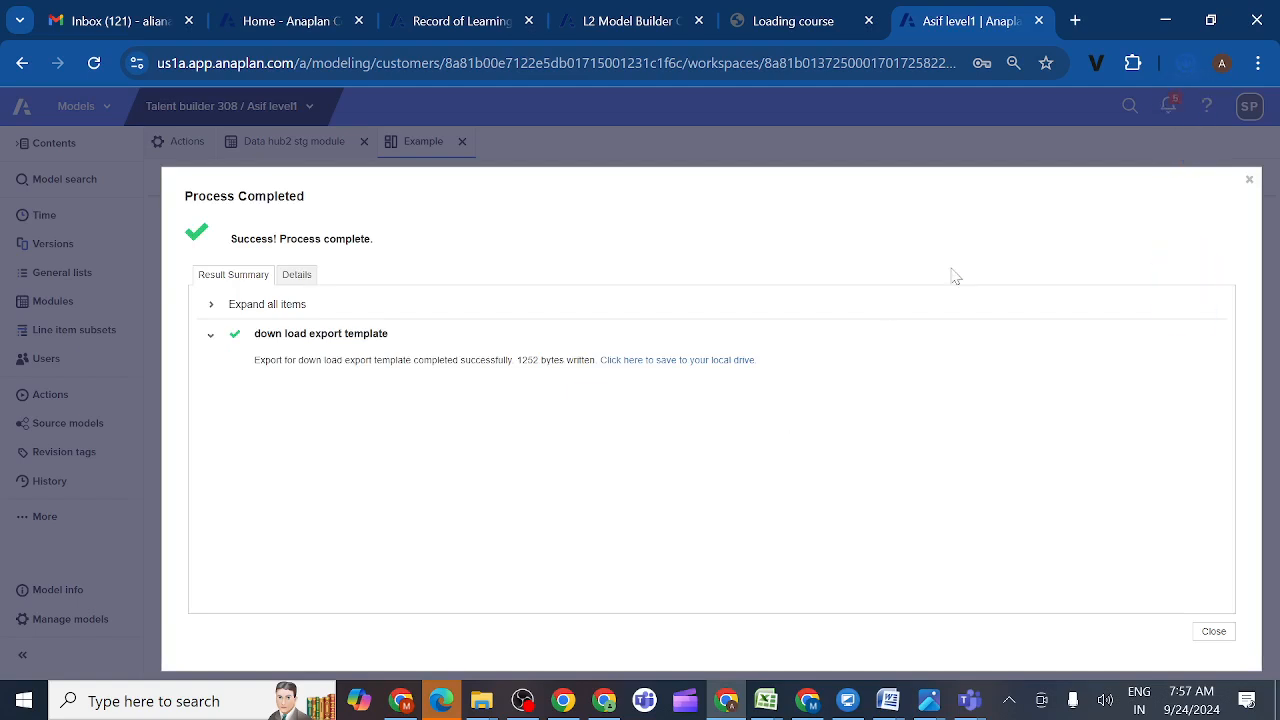
pyautogui.click(1184, 68)
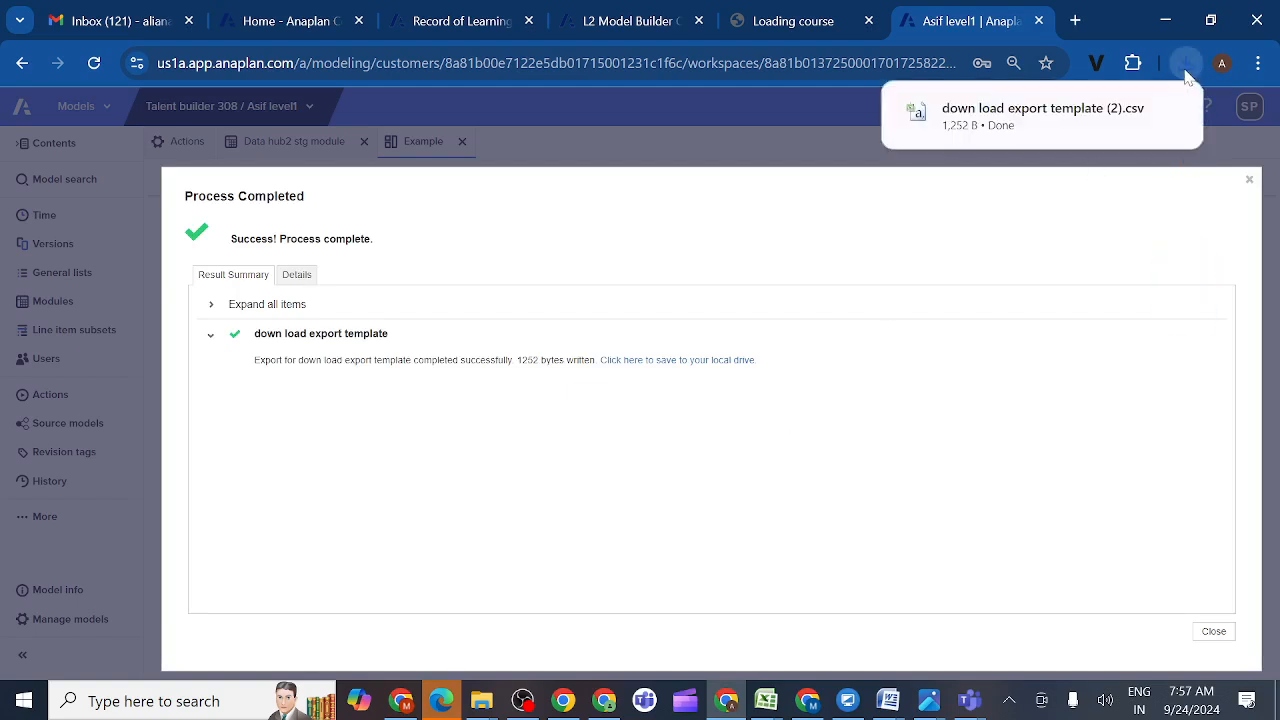
pyautogui.click(1013, 118)
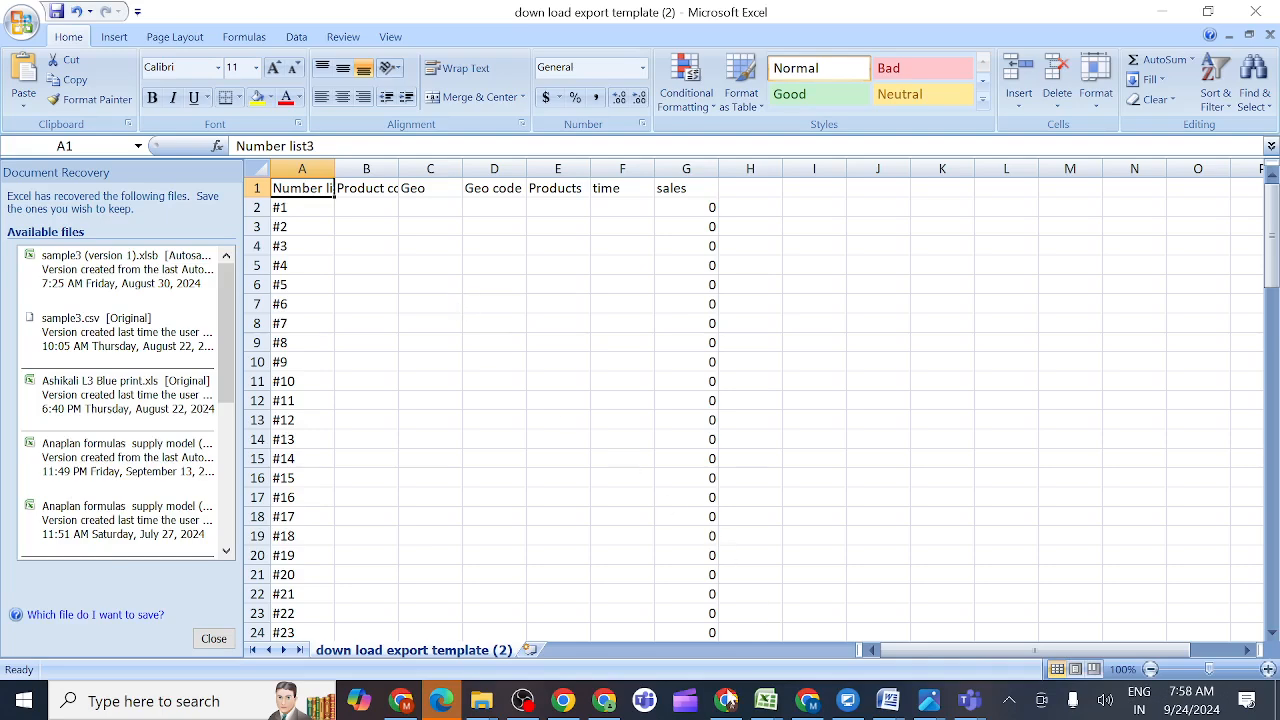
# - Return to Anaplan, review the actions and file upload in the Load transactional data process, and close it without running
pyautogui.moveTo(728, 707)
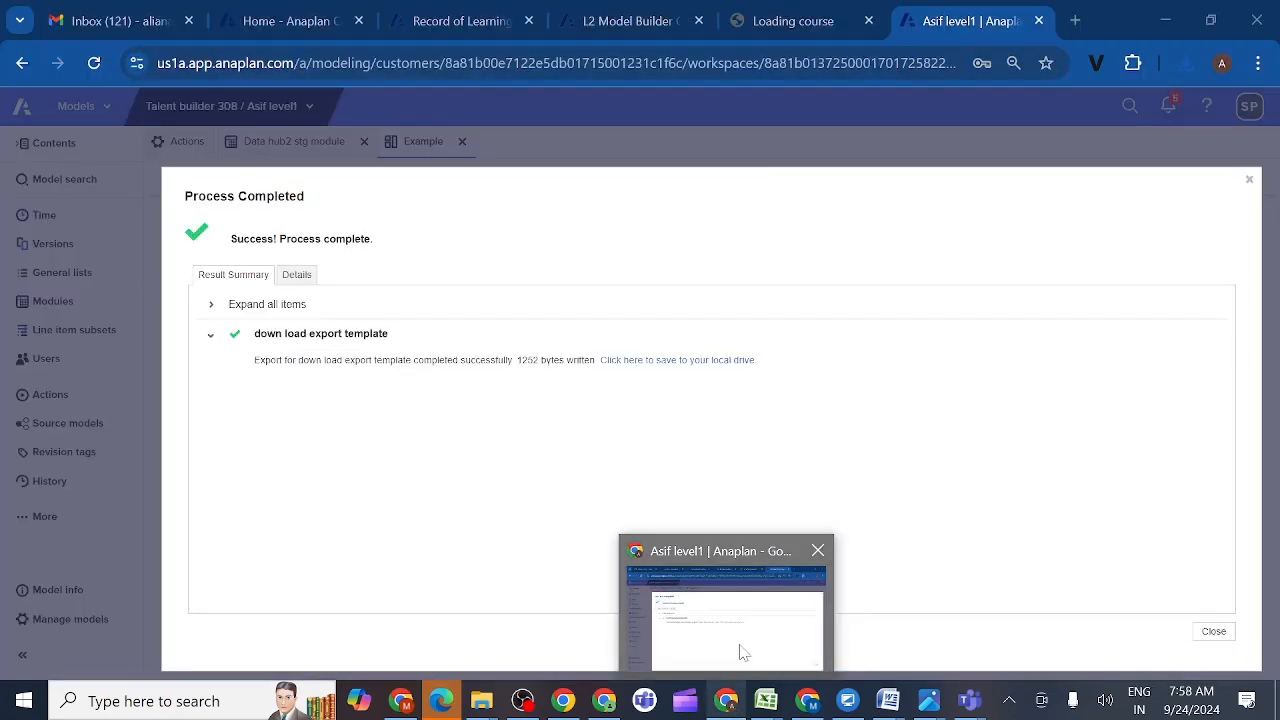
pyautogui.click(741, 652)
pyautogui.click(1249, 179)
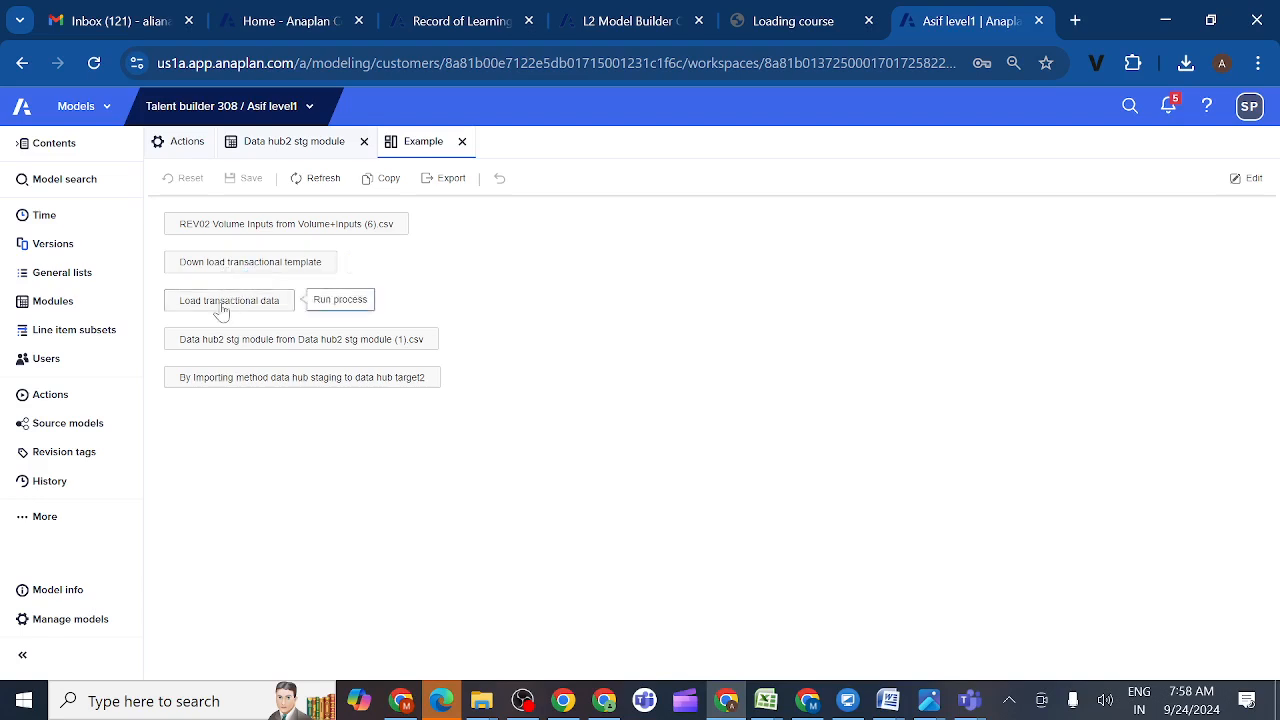
pyautogui.click(222, 305)
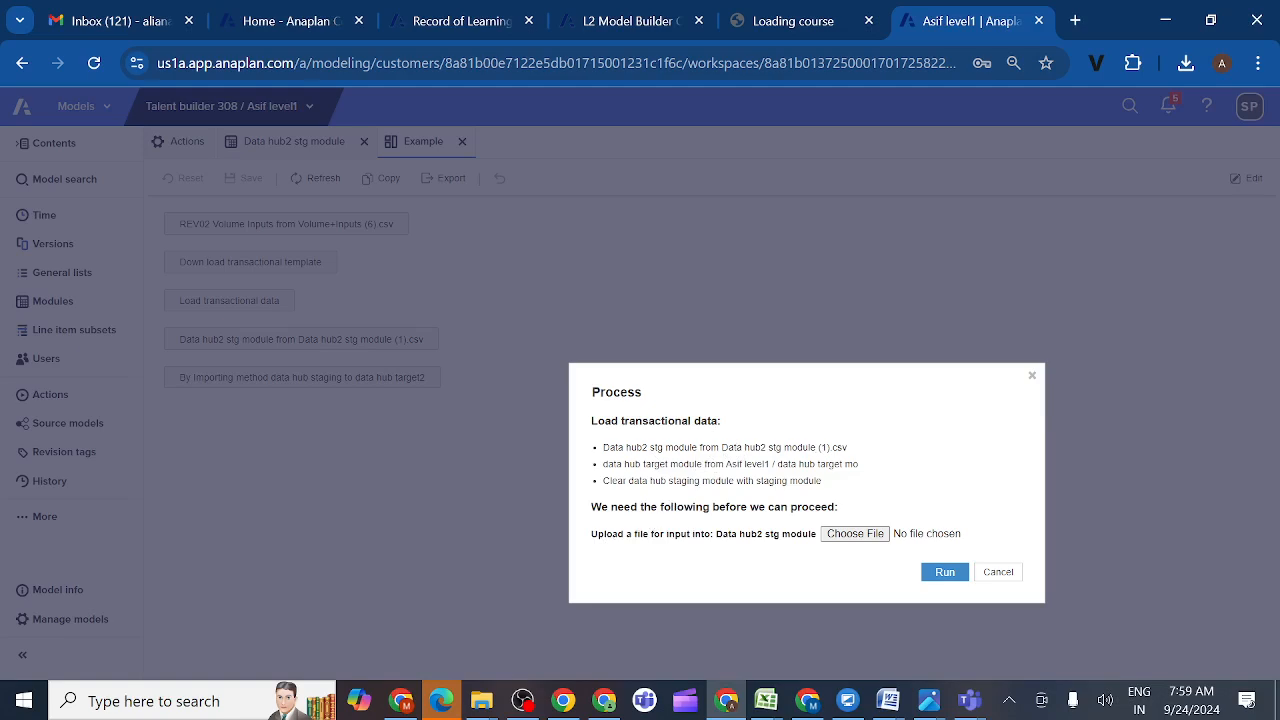
pyautogui.click(1032, 377)
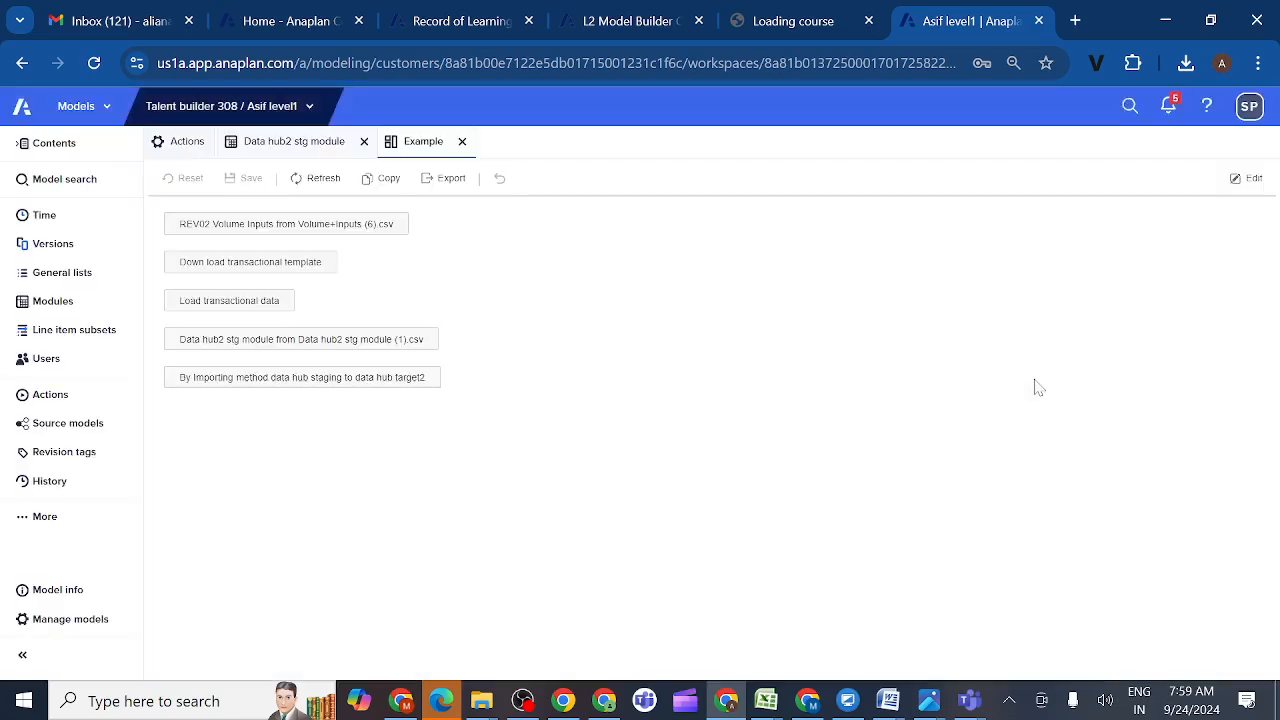
# - Check the records in Data hub2 stg module and open the data hub target module
pyautogui.click(293, 145)
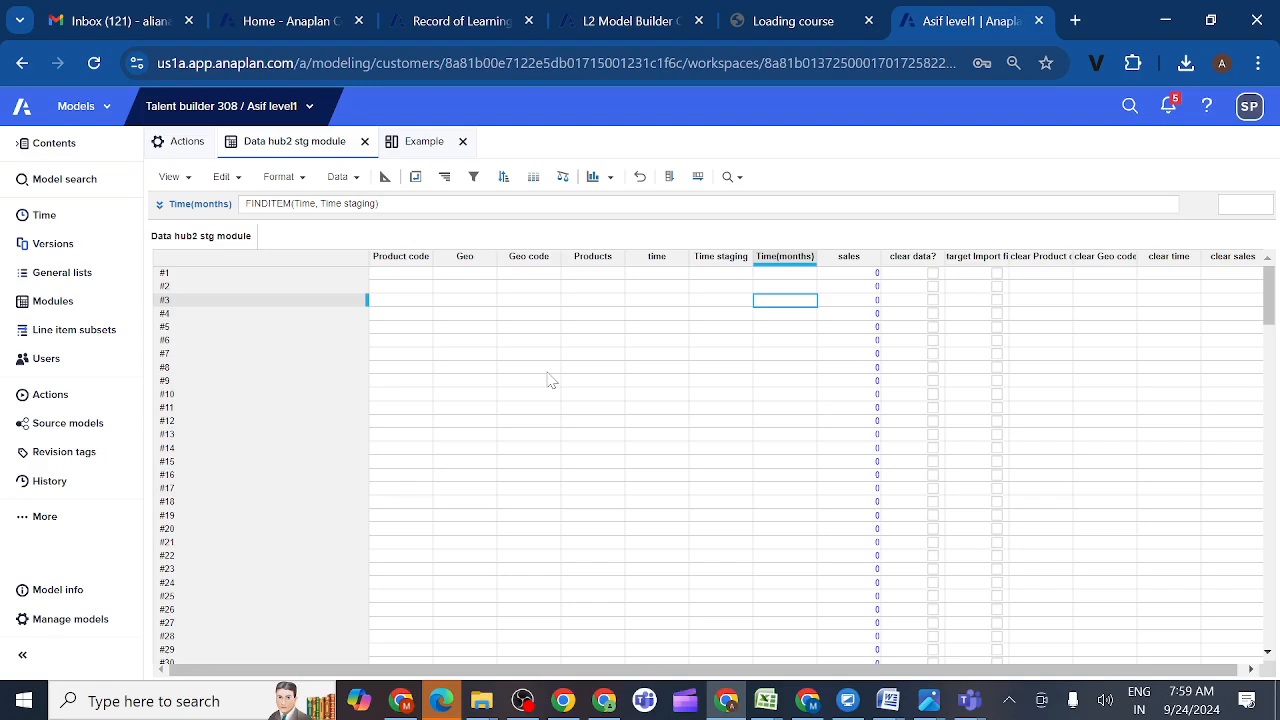
pyautogui.click(405, 279)
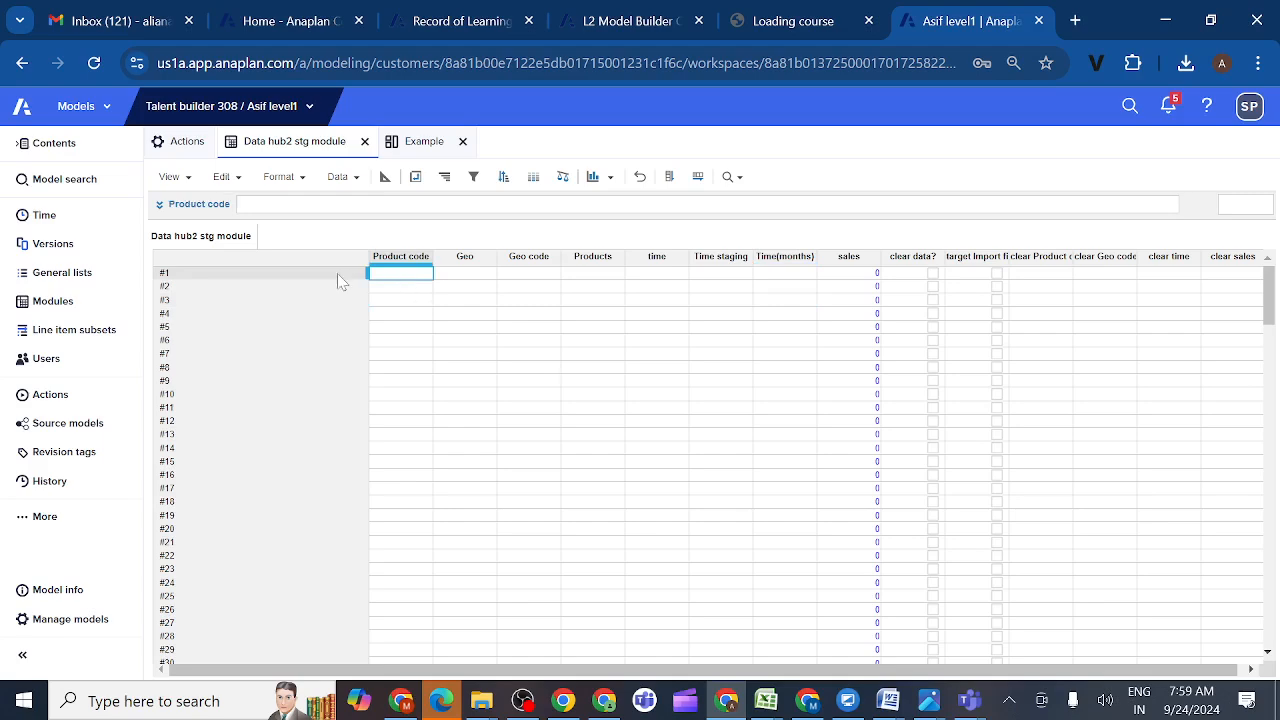
pyautogui.click(64, 307)
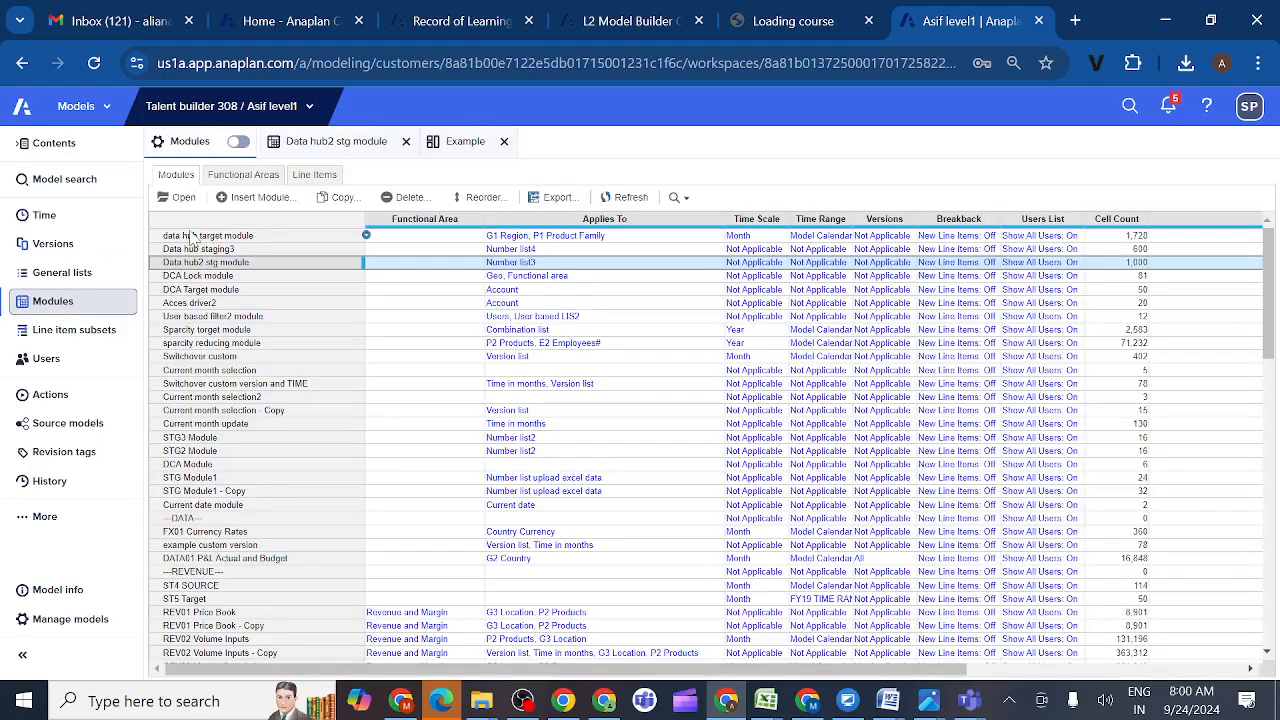
pyautogui.click(194, 239)
pyautogui.click(183, 197)
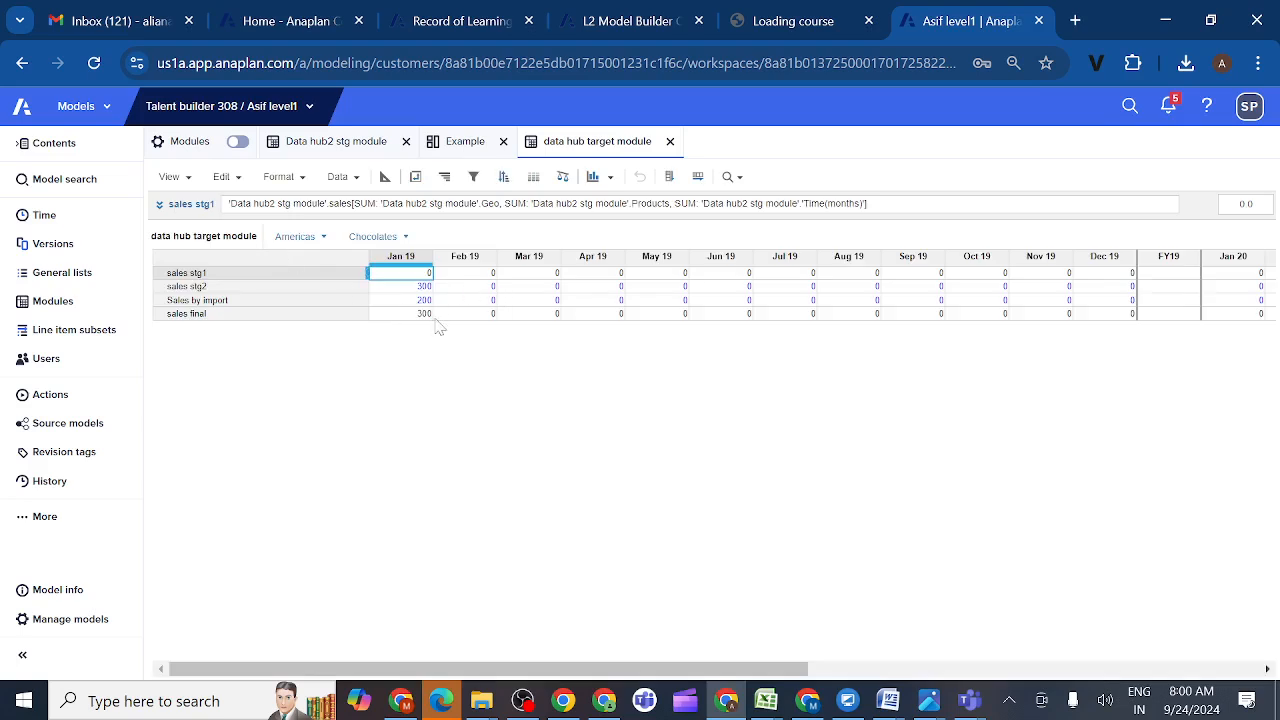
# - Compare the staging records in Data hub2 stg module with the sales line items in the data hub target module
pyautogui.click(363, 145)
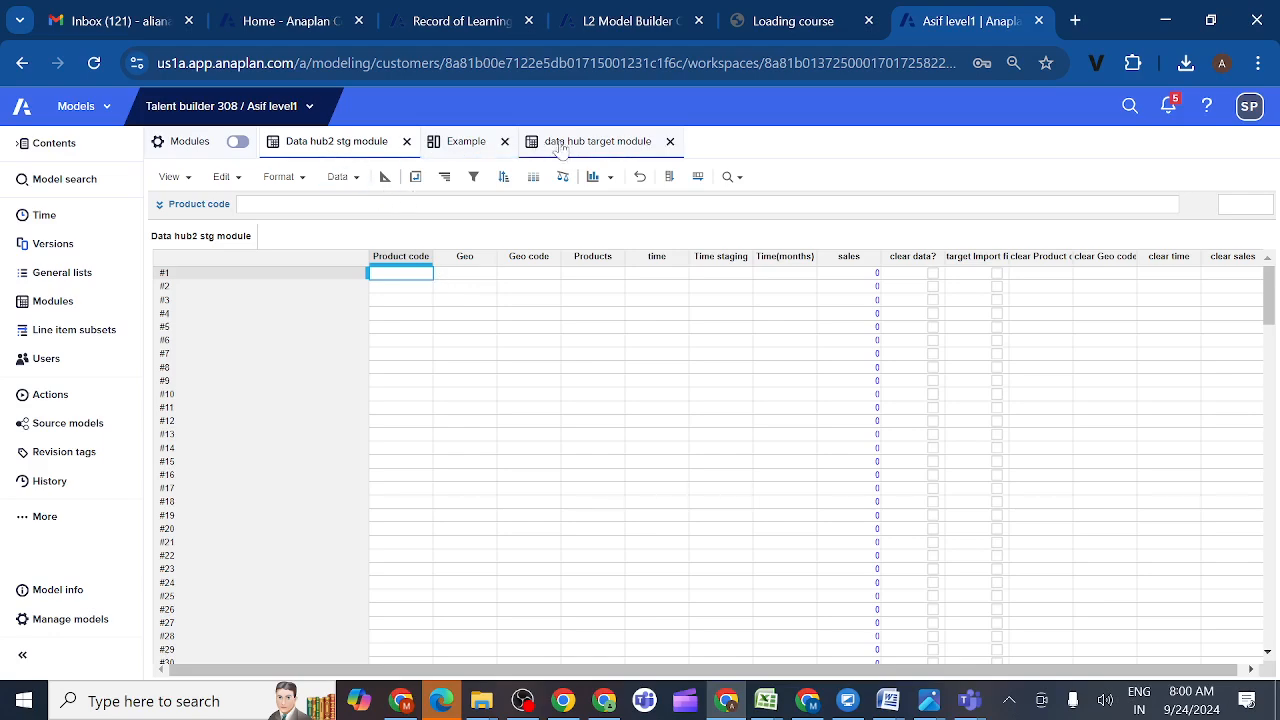
pyautogui.click(583, 149)
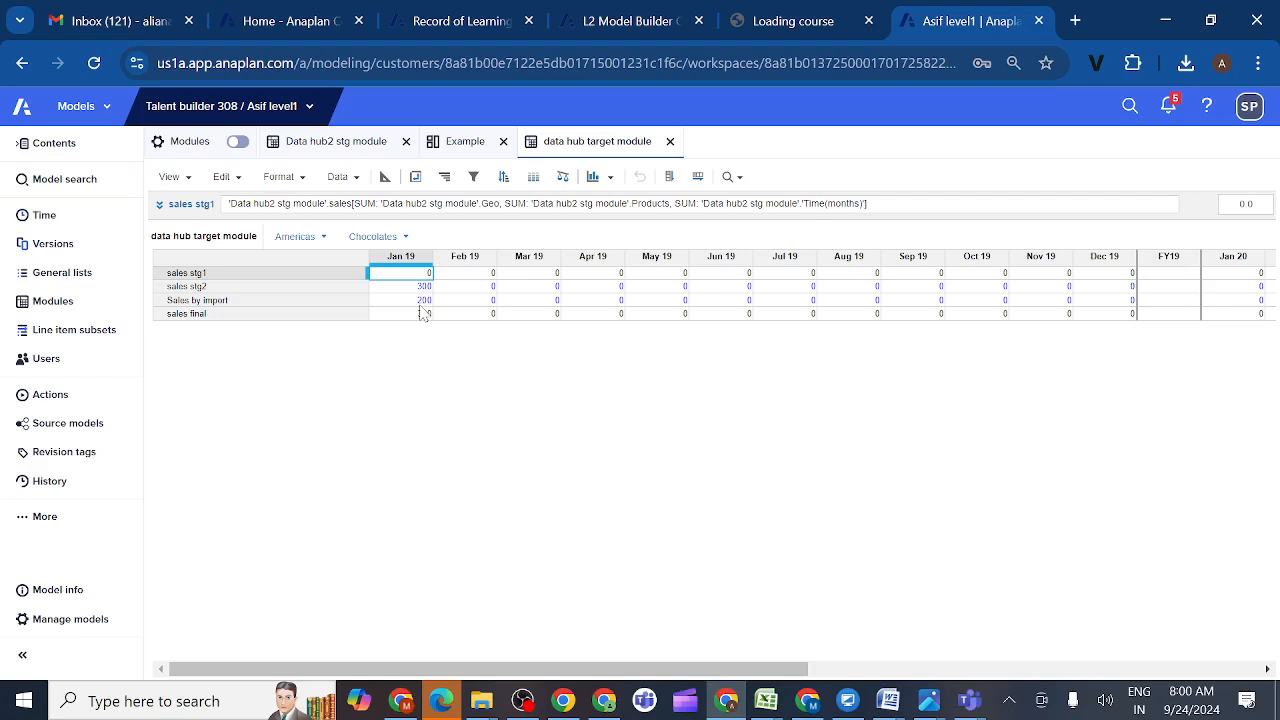
pyautogui.click(343, 143)
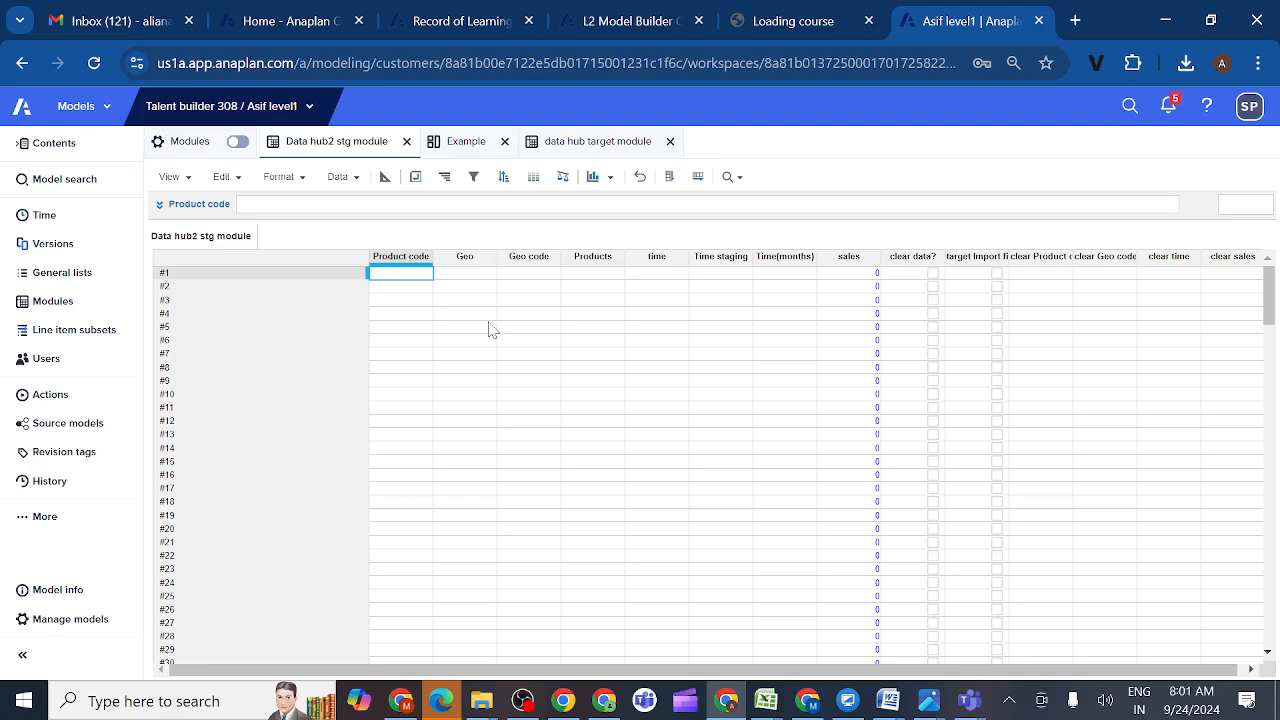
pyautogui.click(596, 148)
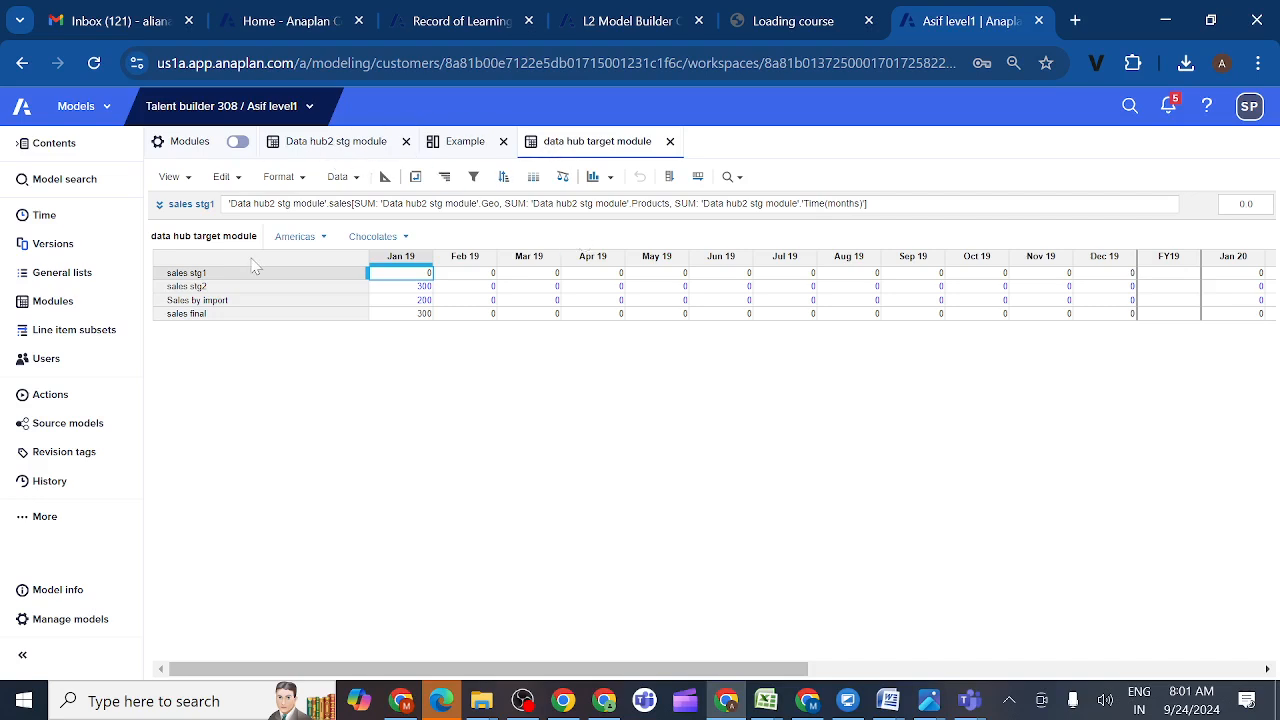
pyautogui.click(323, 147)
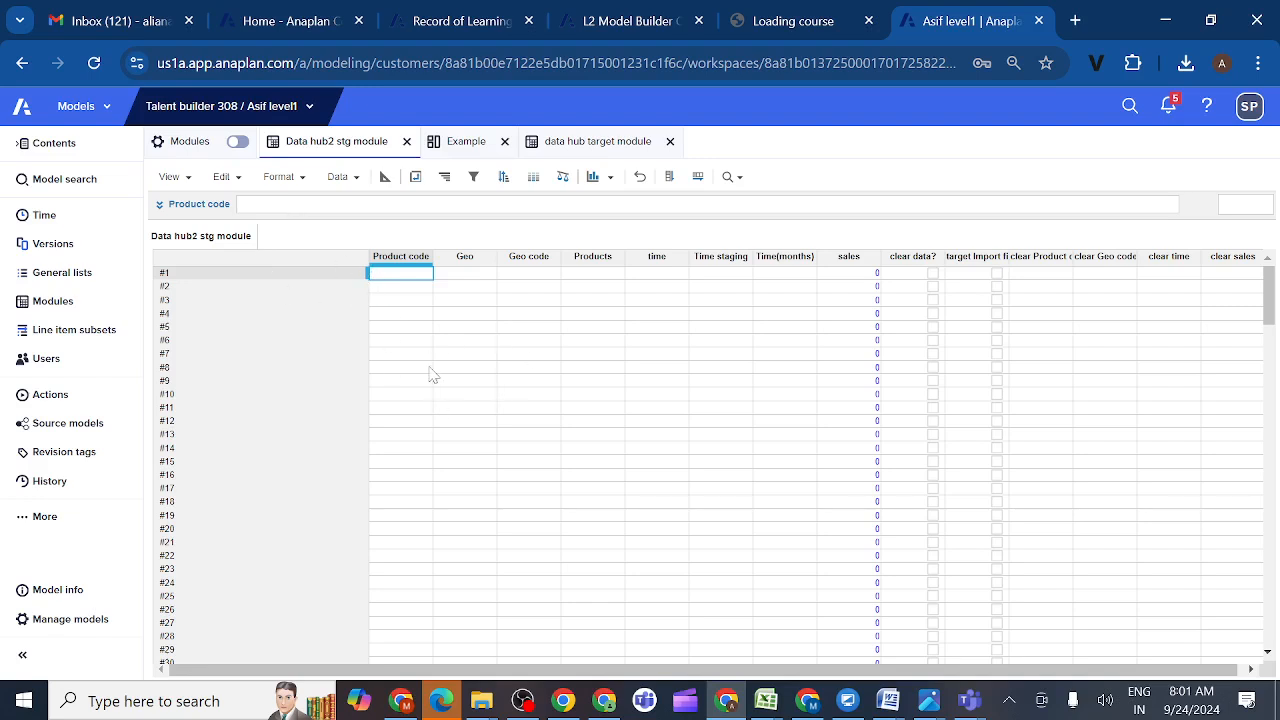
pyautogui.click(566, 148)
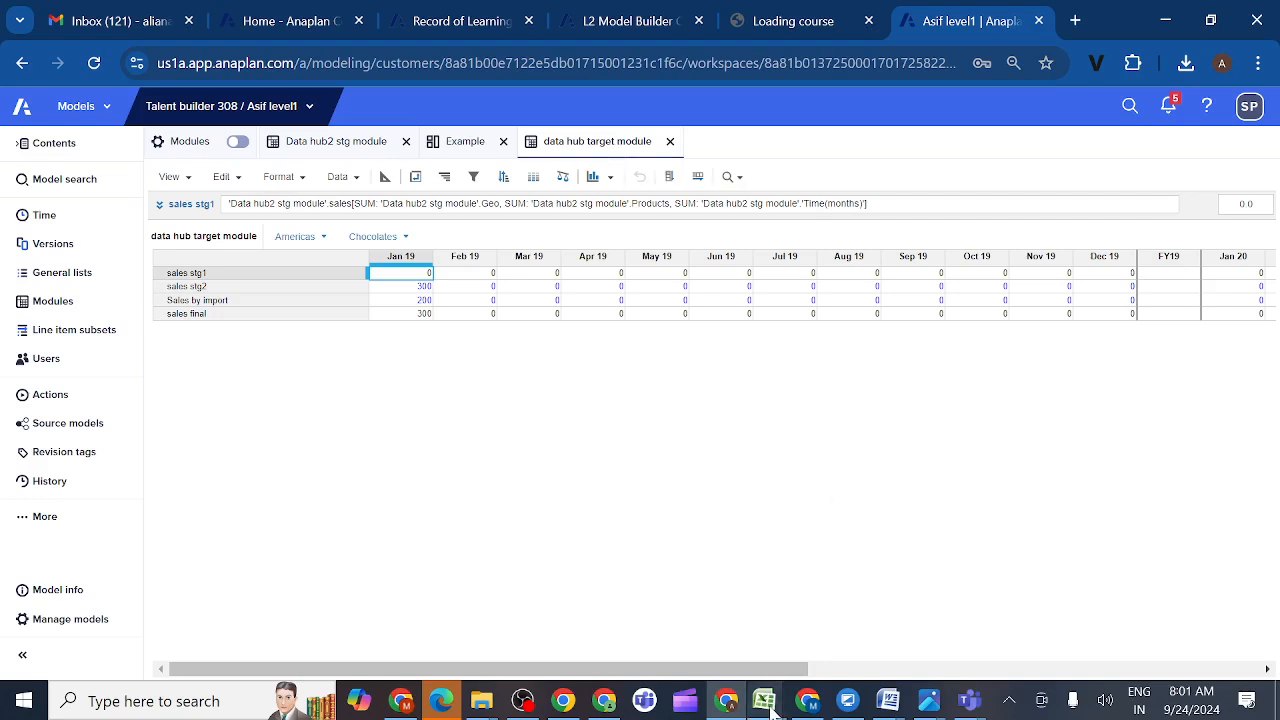
# - Switch to Excel, check the down load export template (2) workbook and bring up the Data hub staging3 workbook
pyautogui.moveTo(771, 710)
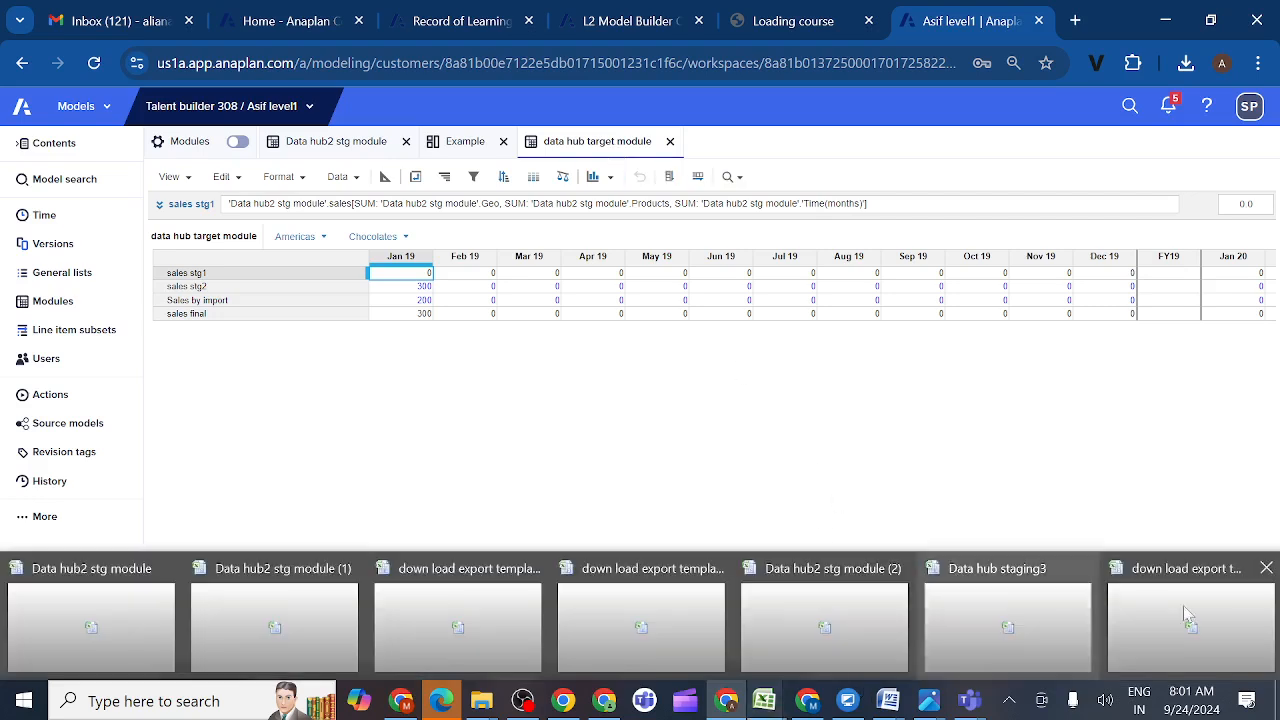
pyautogui.click(1152, 607)
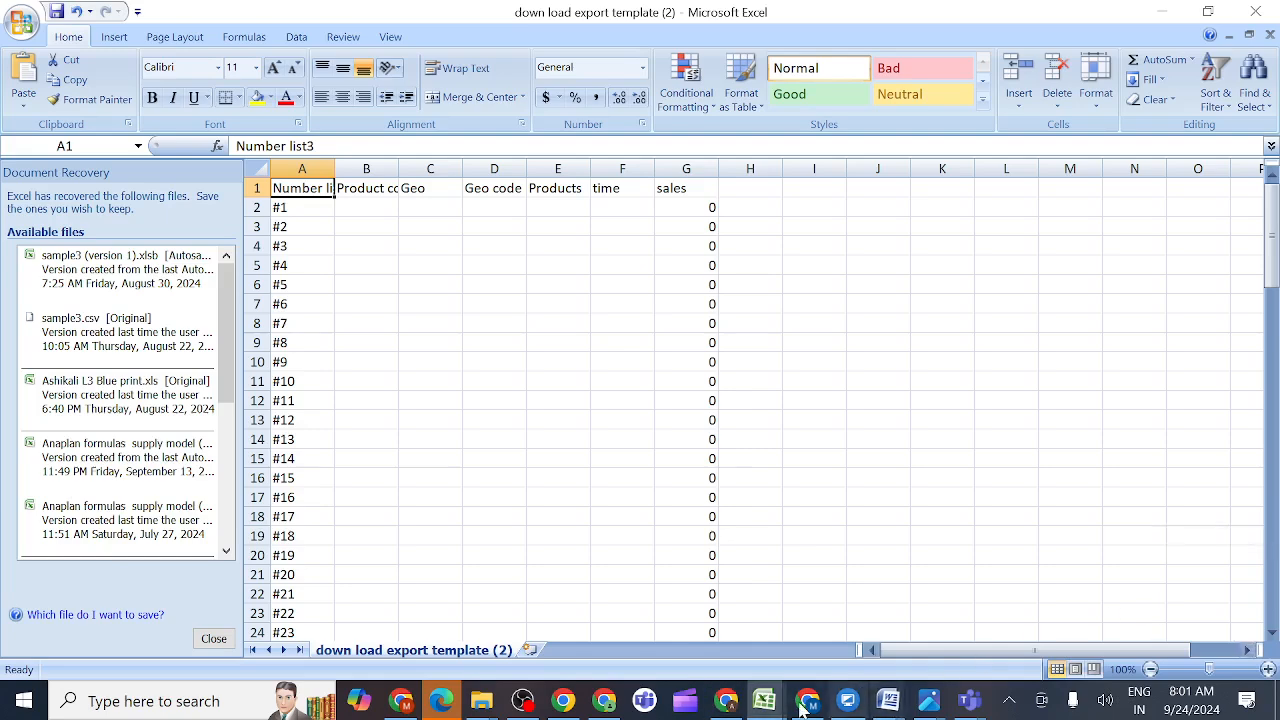
pyautogui.moveTo(763, 708)
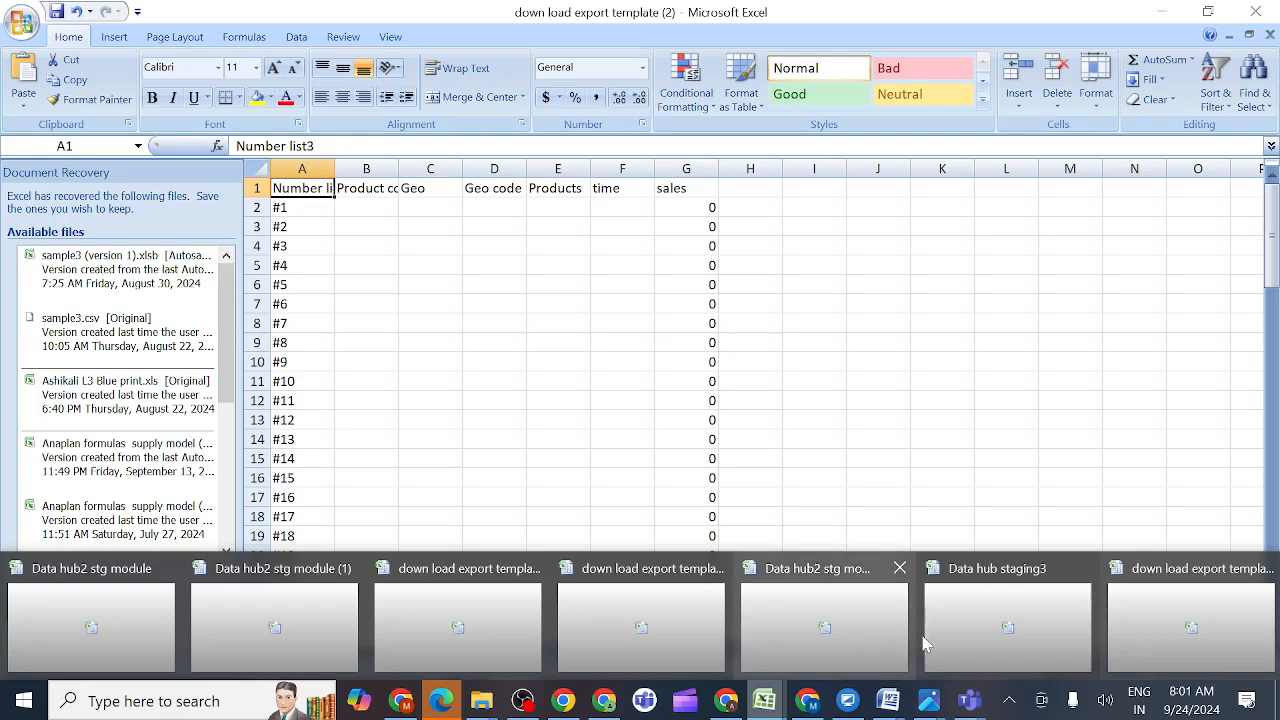
pyautogui.click(968, 628)
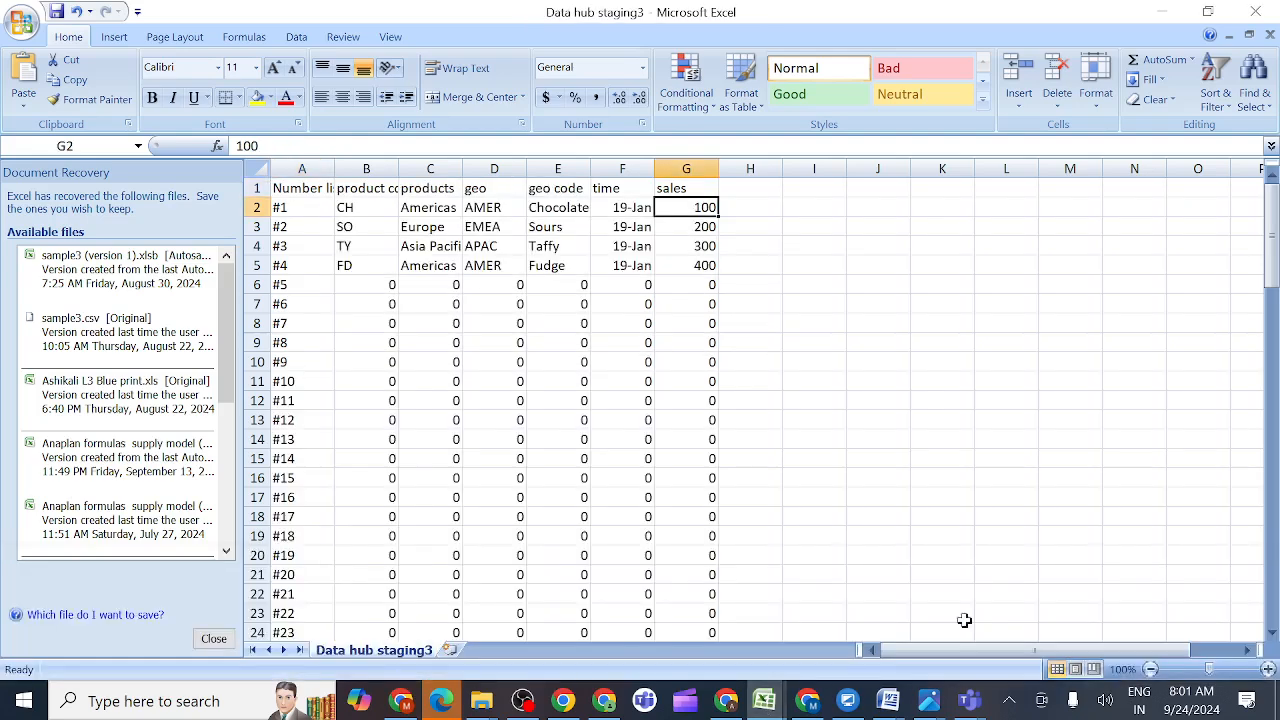
pyautogui.click(347, 207)
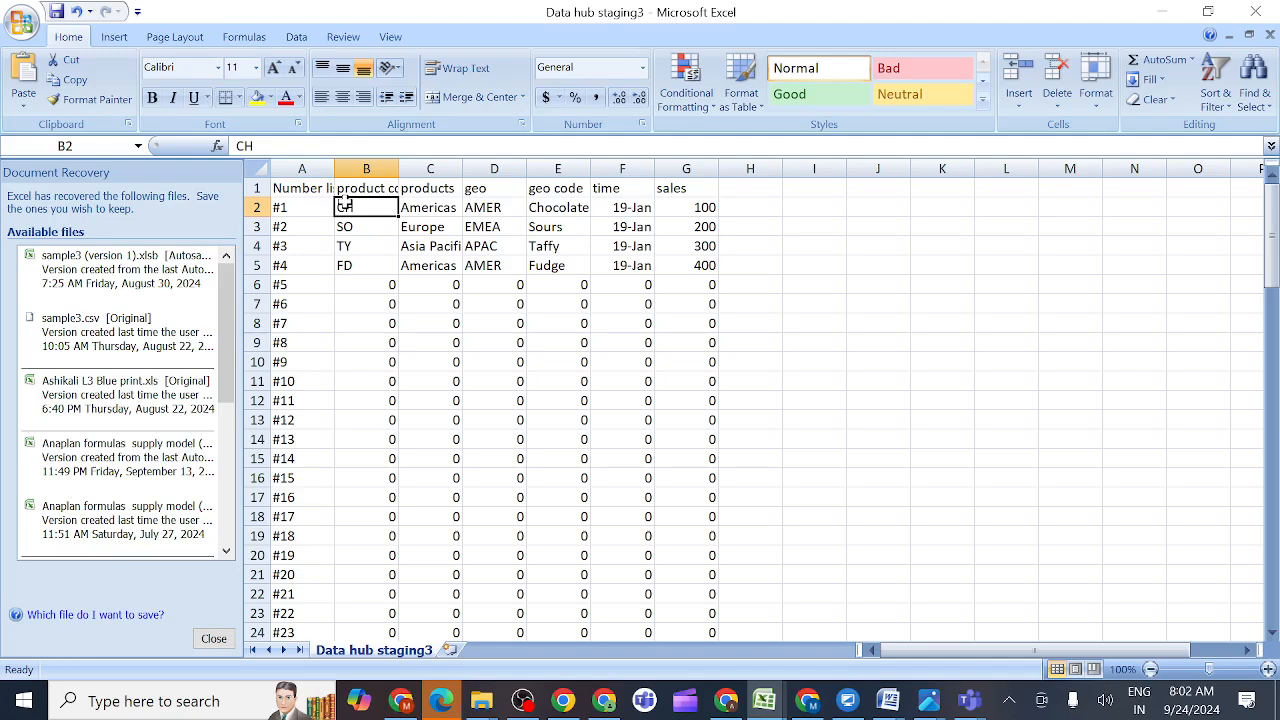
pyautogui.hotkey('ctrl', 'Right')
pyautogui.hotkey('ctrl', 'Right')
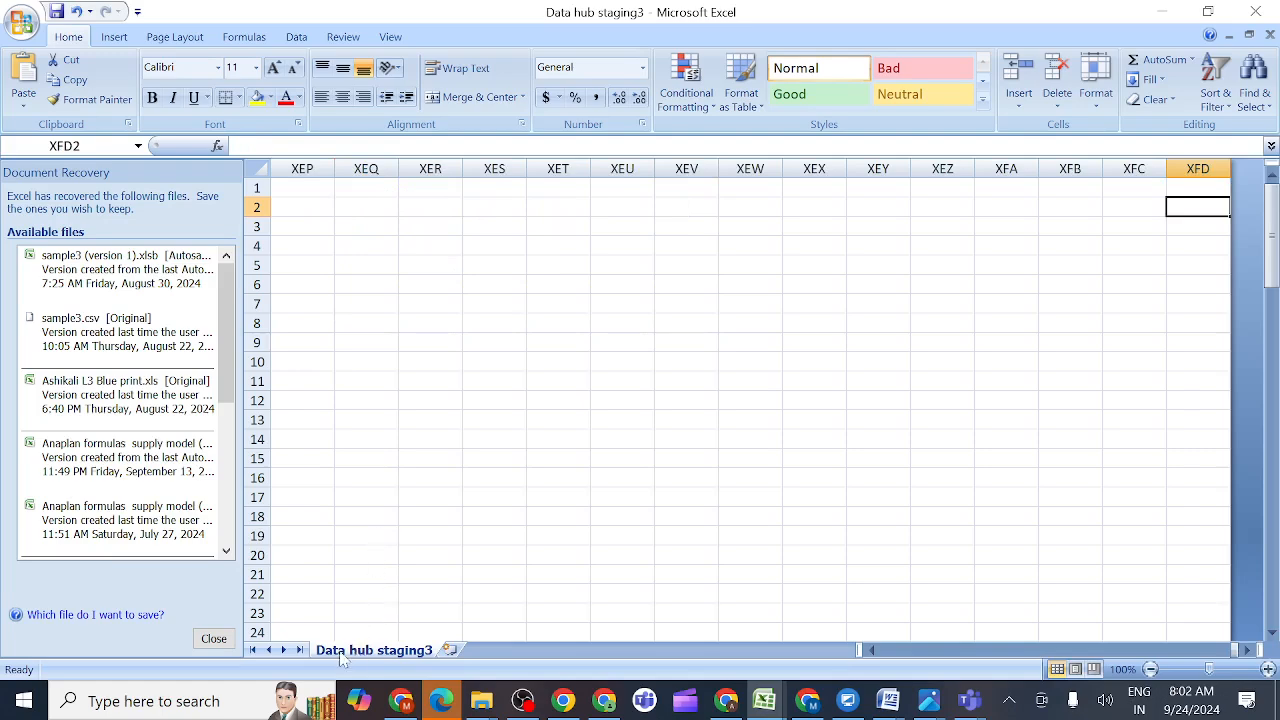
pyautogui.press('Left')
pyautogui.press('Left')
pyautogui.press('Left')
pyautogui.press('Left')
pyautogui.press('Left')
pyautogui.press('Left')
pyautogui.press('Left')
pyautogui.press('Left')
pyautogui.press('Left')
pyautogui.press('Left')
pyautogui.press('Left')
pyautogui.press('Left')
pyautogui.press('Left')
pyautogui.press('Left')
pyautogui.press('Left')
pyautogui.press('Left')
pyautogui.press('Left')
pyautogui.press('Left')
pyautogui.press('Left')
pyautogui.press('Left')
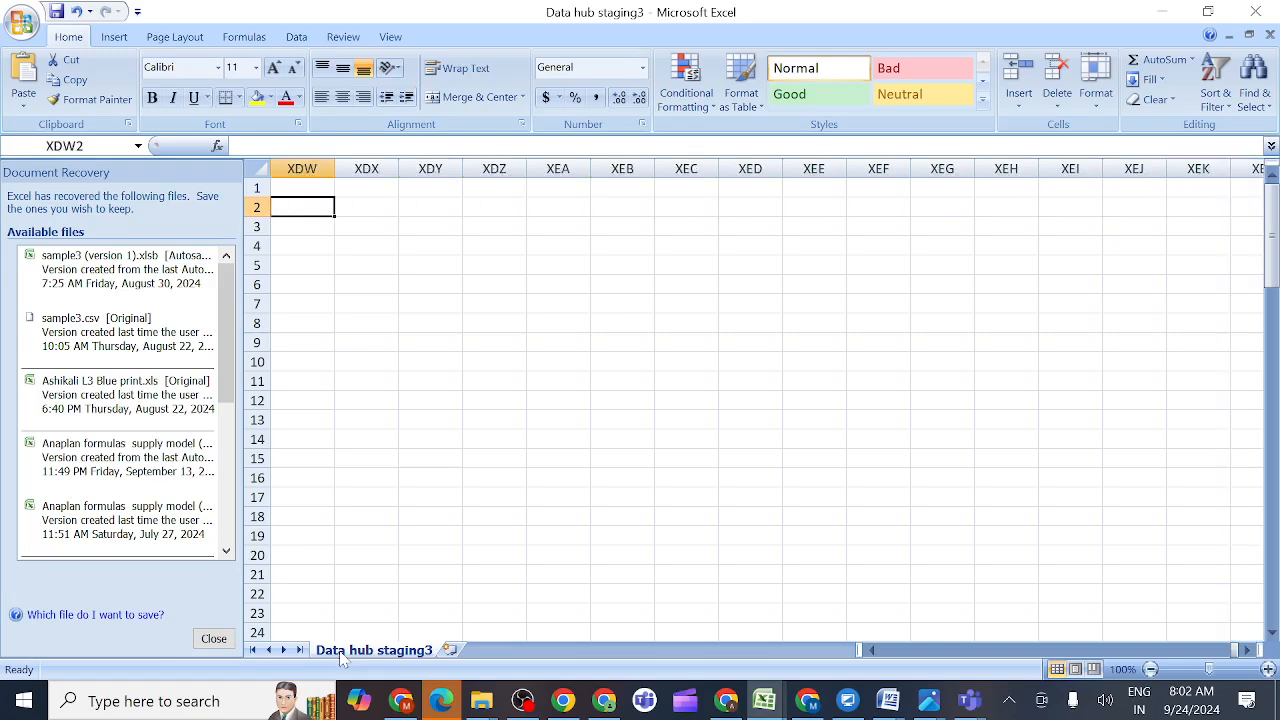
pyautogui.press('Left')
pyautogui.press('Left')
pyautogui.press('Left')
pyautogui.press('Left')
pyautogui.press('Left')
pyautogui.press('Left')
pyautogui.press('Left')
pyautogui.press('Left')
pyautogui.press('Left')
pyautogui.press('Left')
pyautogui.press('Left')
pyautogui.press('Left')
pyautogui.press('Left')
pyautogui.press('Left')
pyautogui.press('Left')
pyautogui.press('Left')
pyautogui.press('Left')
pyautogui.press('Left')
pyautogui.press('Left')
pyautogui.press('Left')
pyautogui.press('Left')
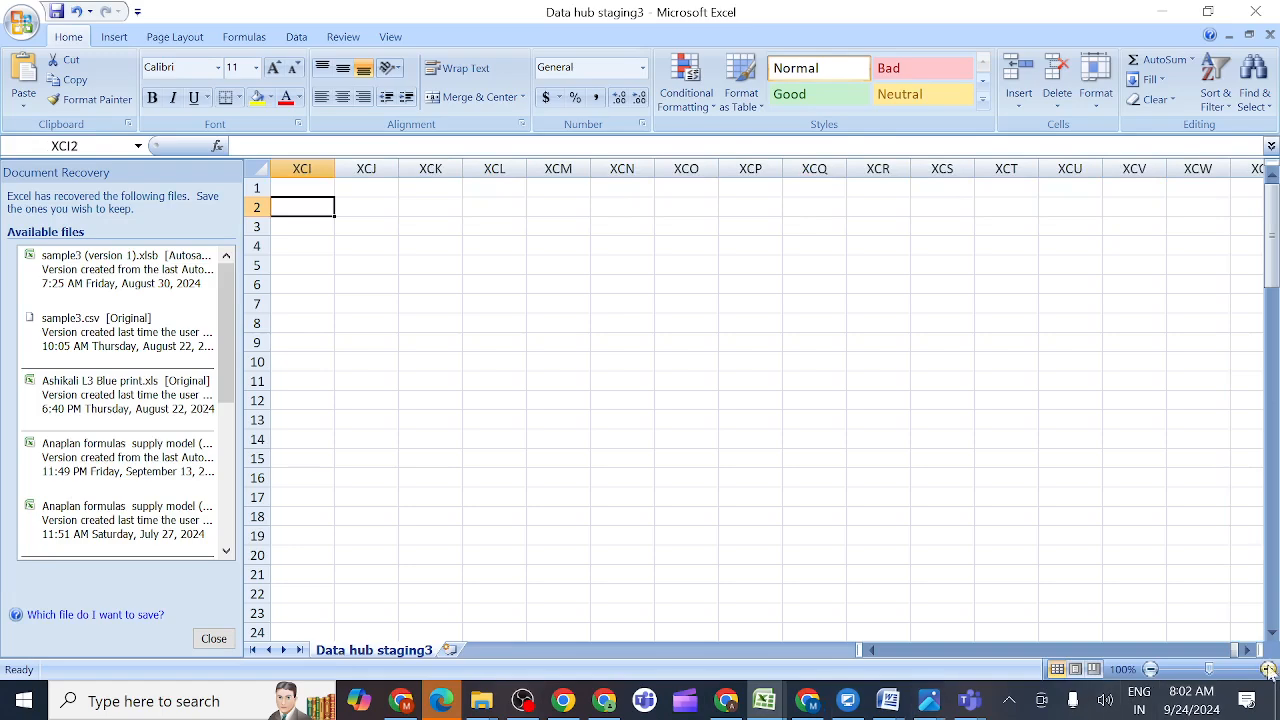
pyautogui.moveTo(1236, 651); pyautogui.dragTo(866, 655)
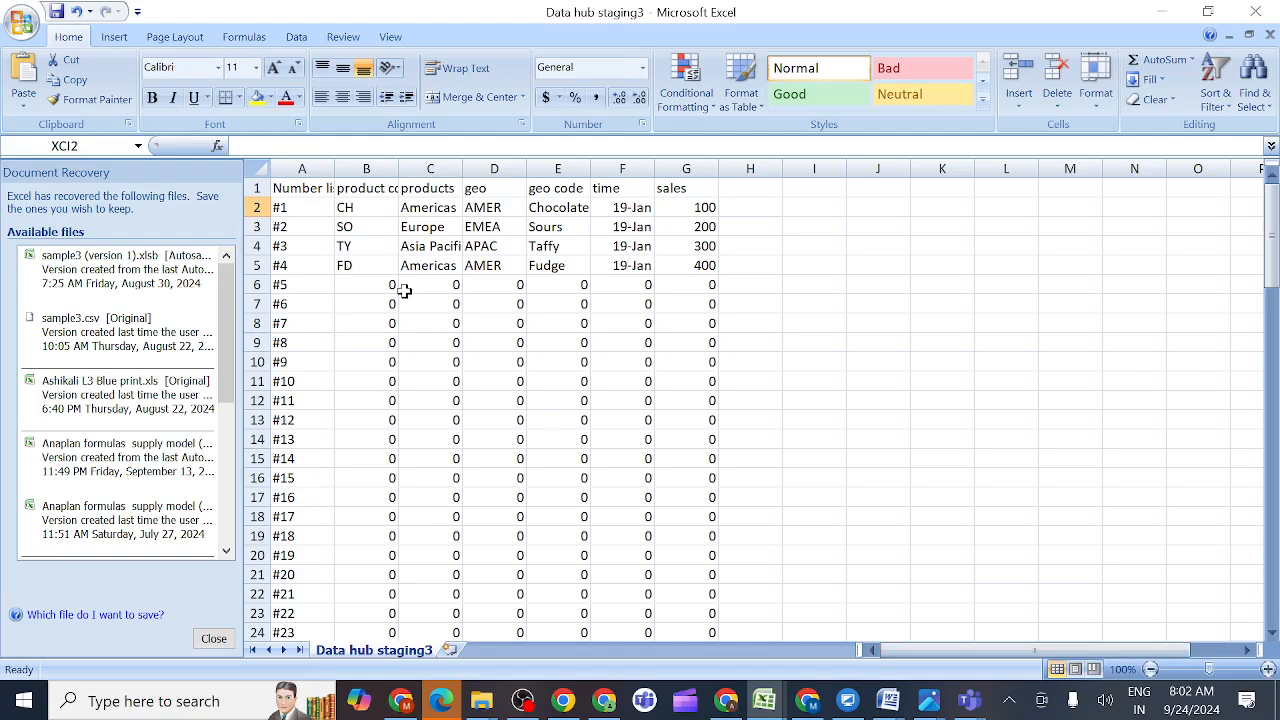
# - Copy the four transaction rows from product code through sales, cells B2:G5, in the Data hub staging3 workbook
pyautogui.click(348, 208)
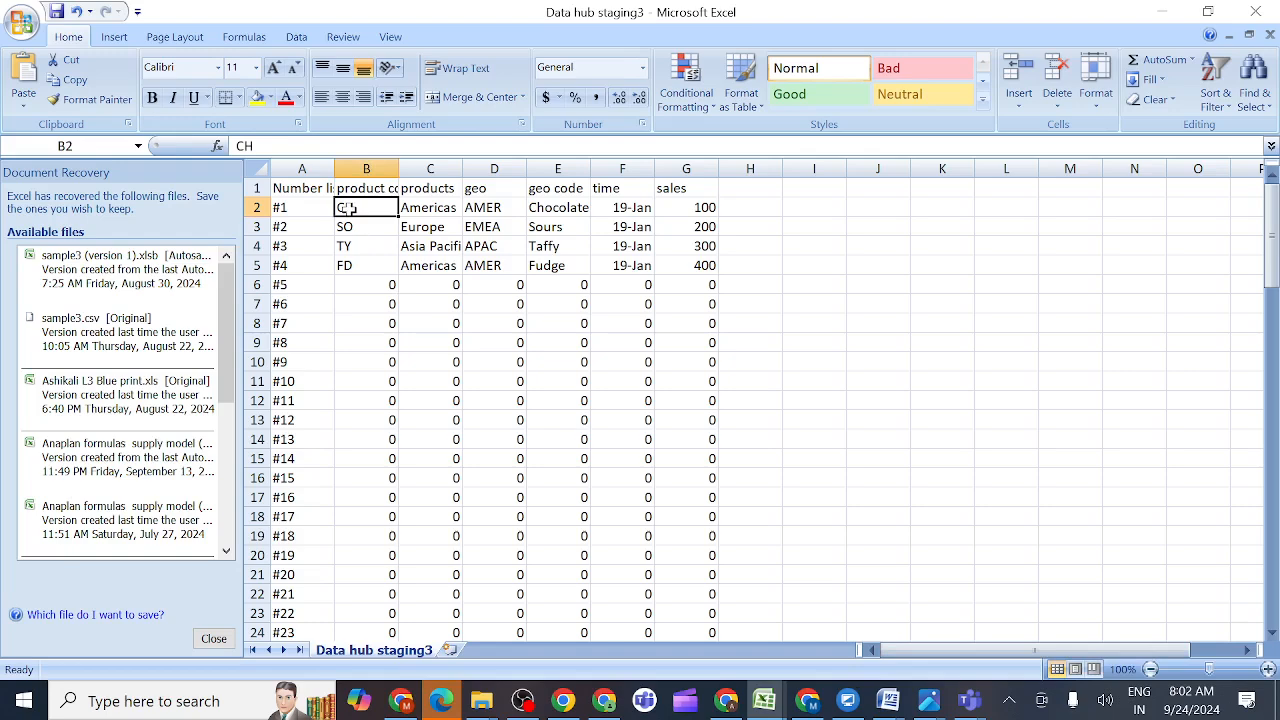
pyautogui.hotkey('shift', 'Right')
pyautogui.hotkey('shift', 'Right')
pyautogui.hotkey('shift', 'Right')
pyautogui.hotkey('shift', 'Right')
pyautogui.hotkey('shift', 'Right')
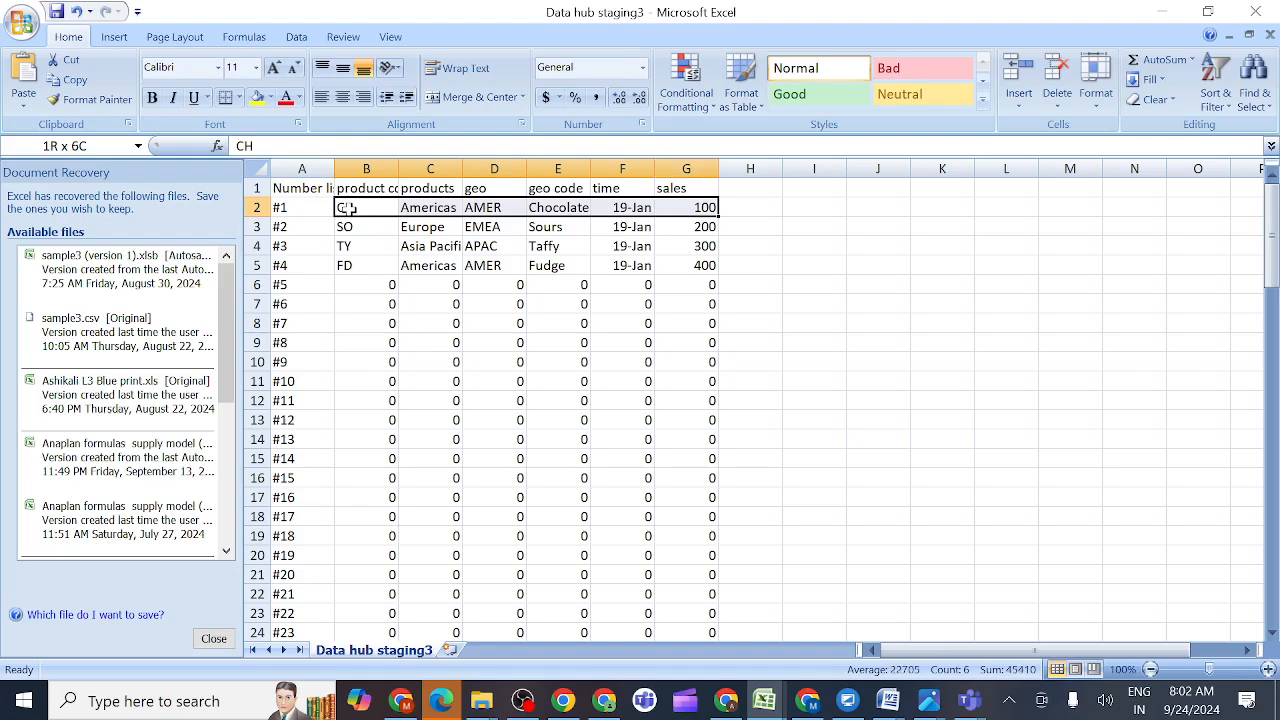
pyautogui.hotkey('shift', 'Down')
pyautogui.hotkey('shift', 'Down')
pyautogui.hotkey('shift', 'Down')
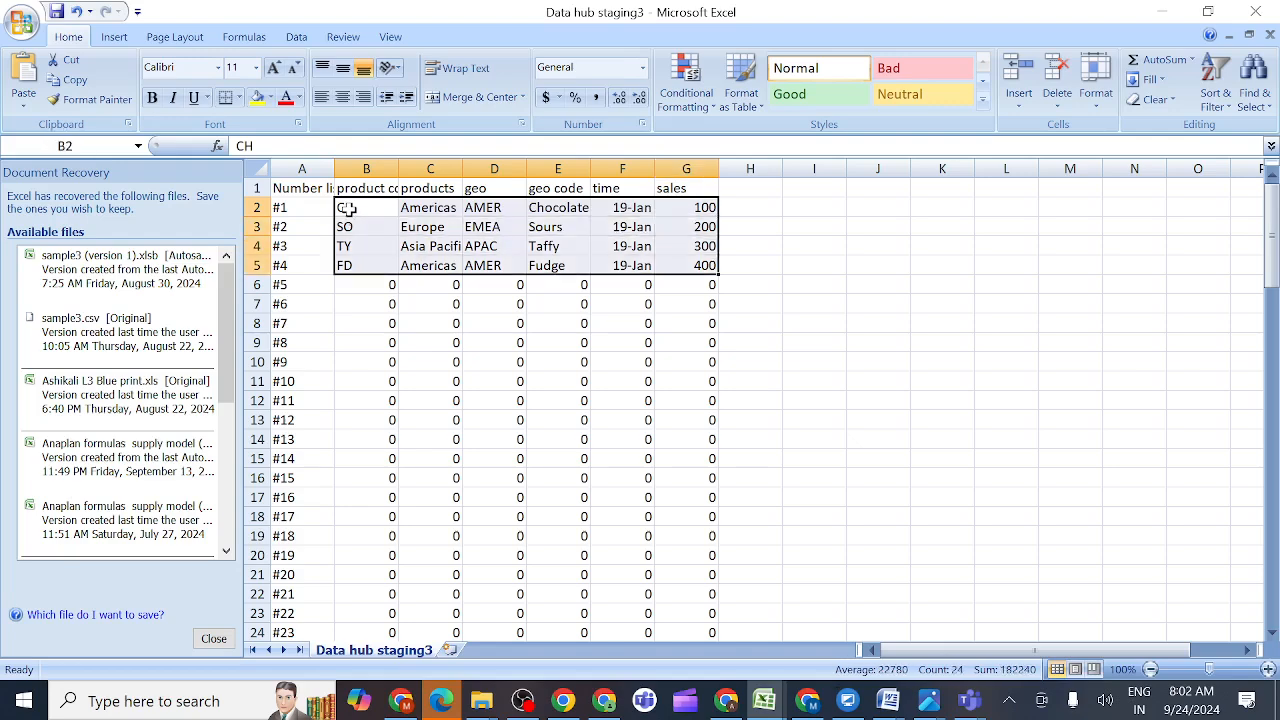
pyautogui.hotkey('ctrl', 'c')
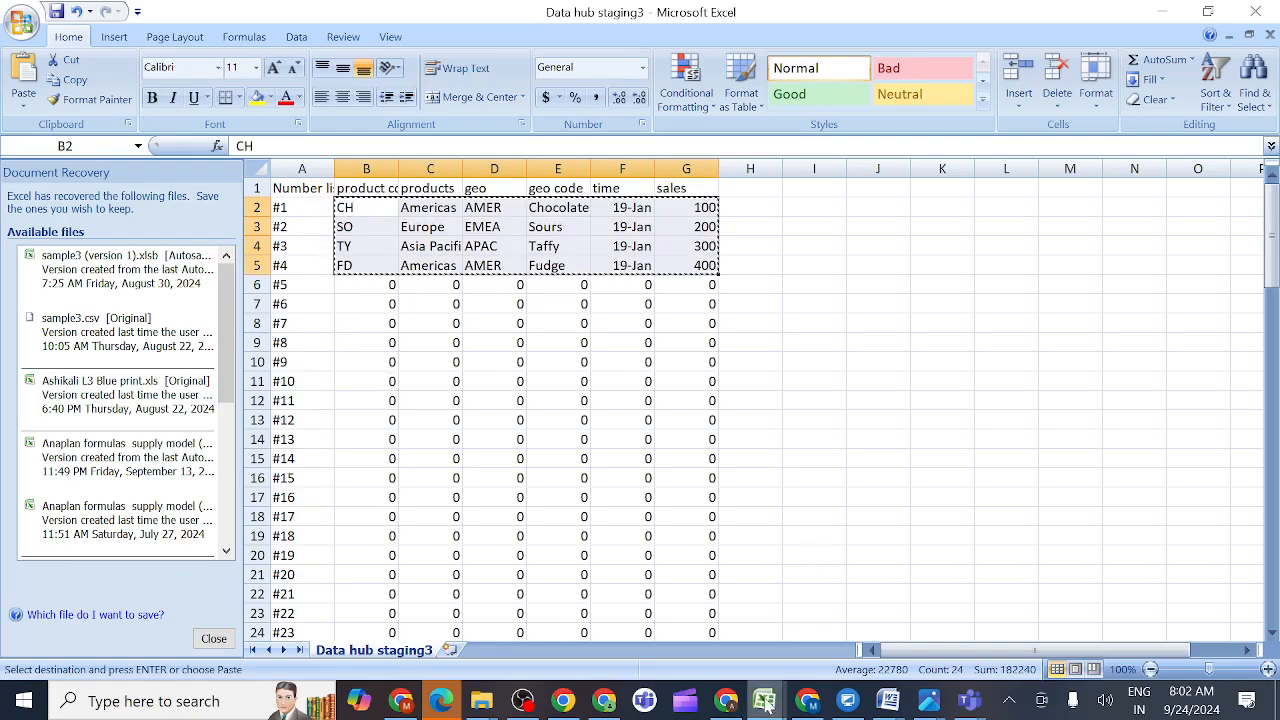
# - Paste the copied transaction rows into the down load export template (2) workbook starting at cell B2
pyautogui.moveTo(764, 700)
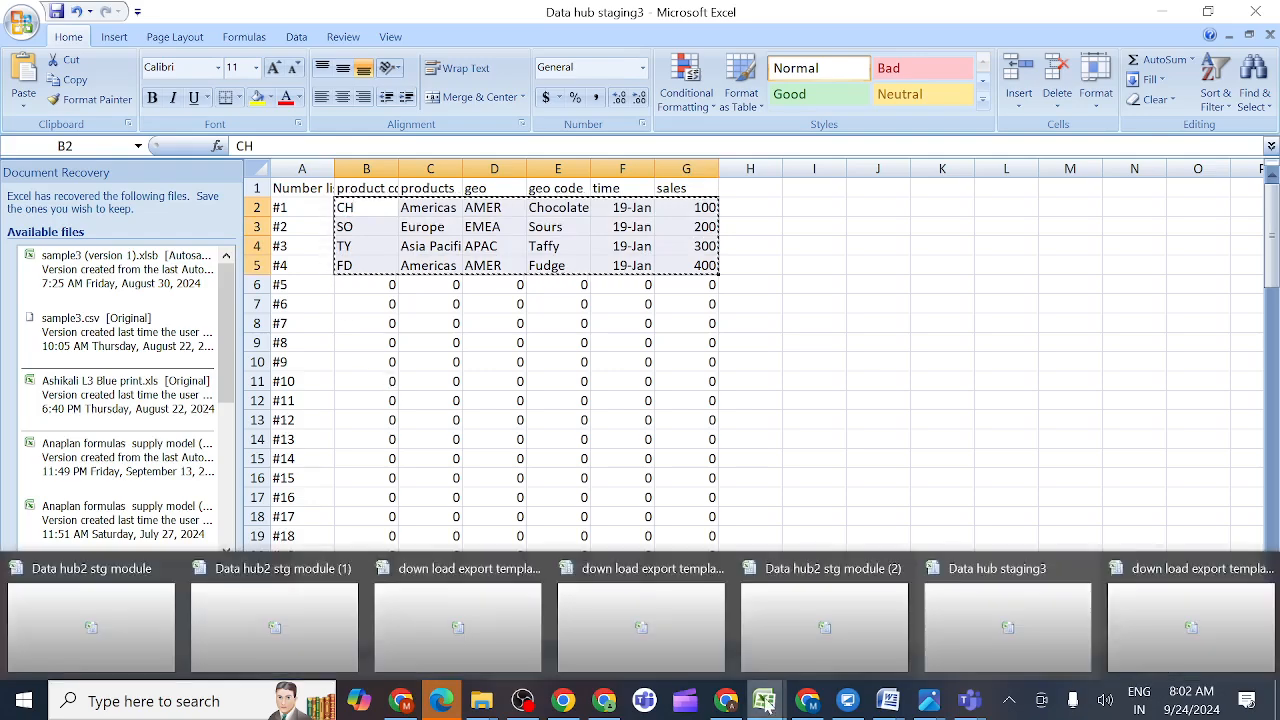
pyautogui.click(1149, 625)
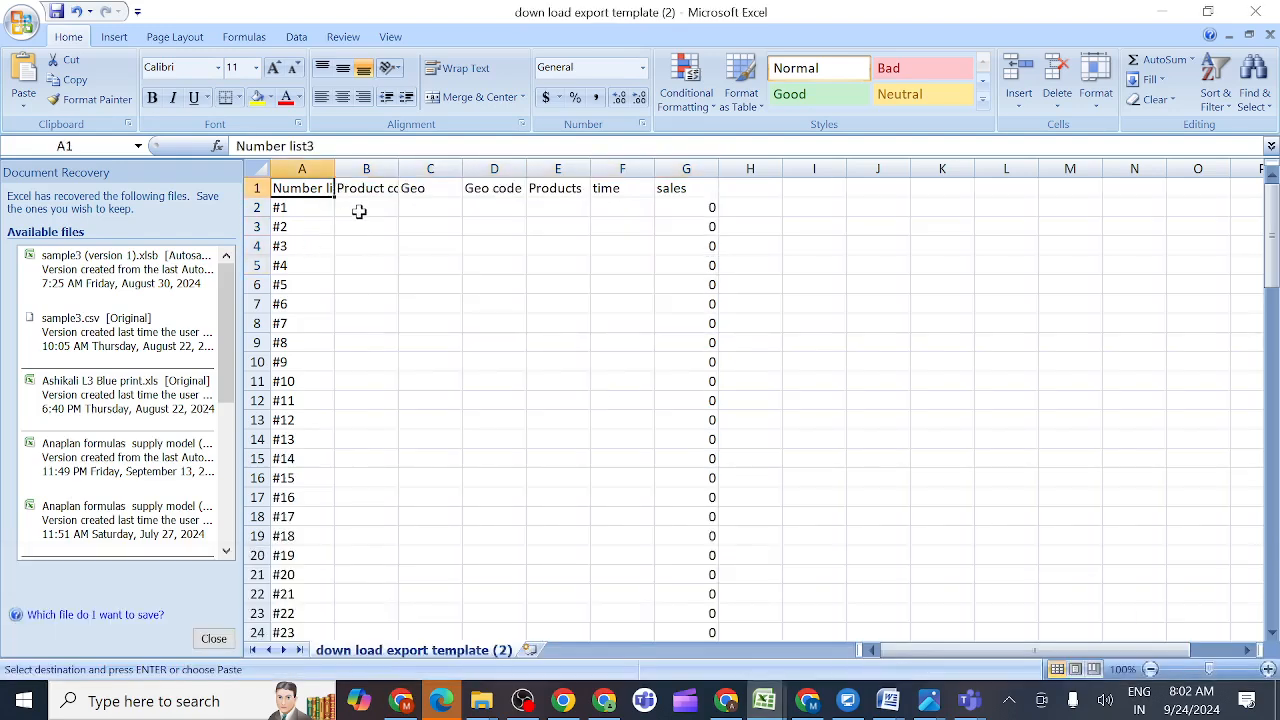
pyautogui.click(359, 206)
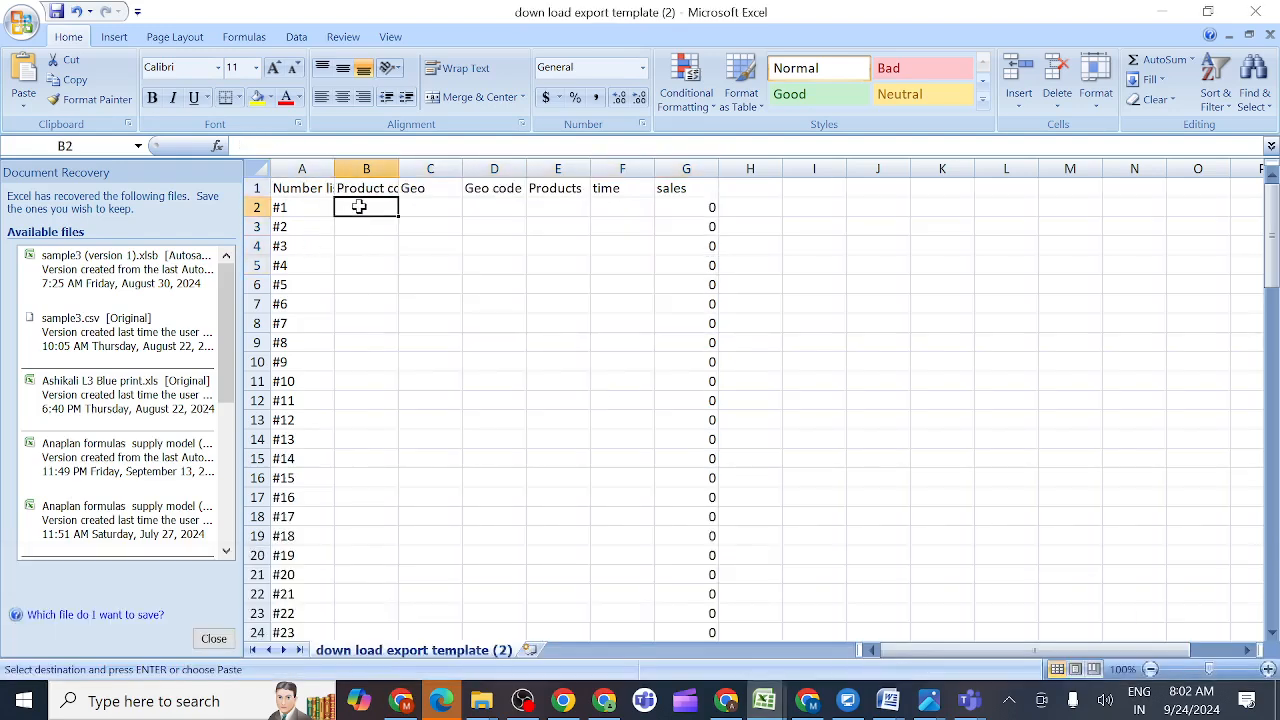
pyautogui.hotkey('shift', 'Right')
pyautogui.hotkey('shift', 'Right')
pyautogui.hotkey('shift', 'Right')
pyautogui.hotkey('shift', 'Right')
pyautogui.hotkey('shift', 'Right')
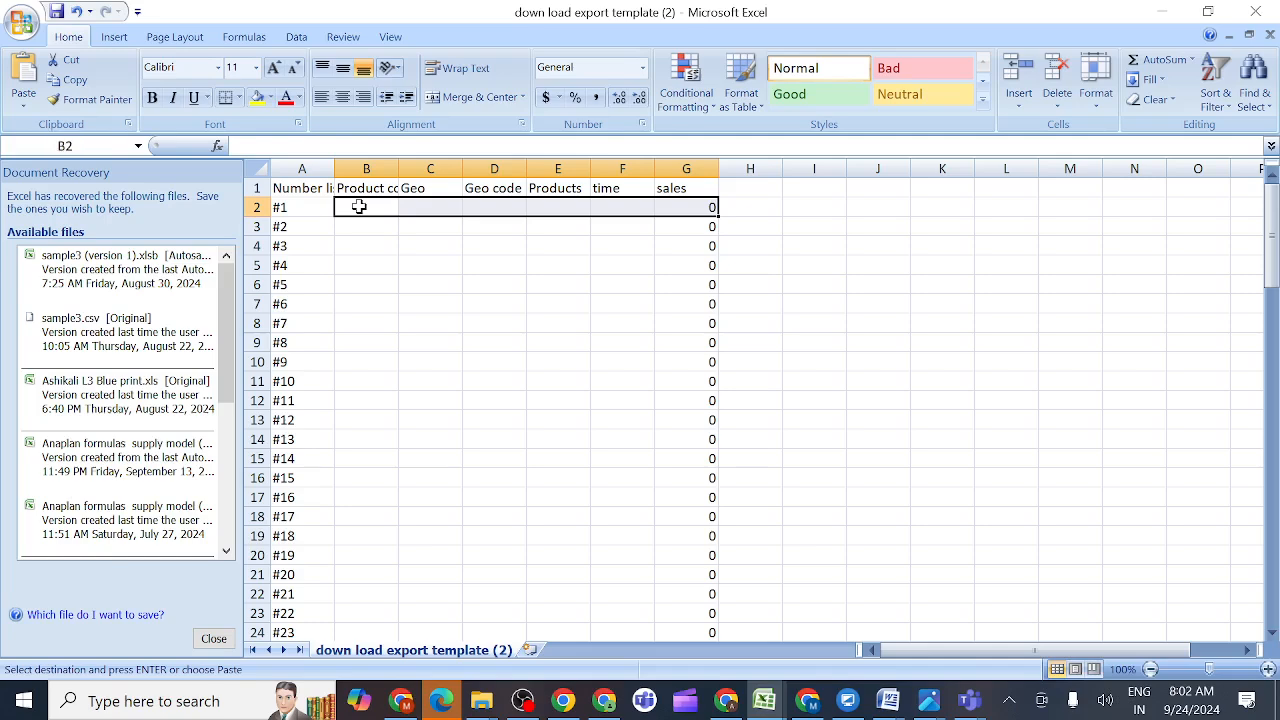
pyautogui.hotkey('ctrl', 'v')
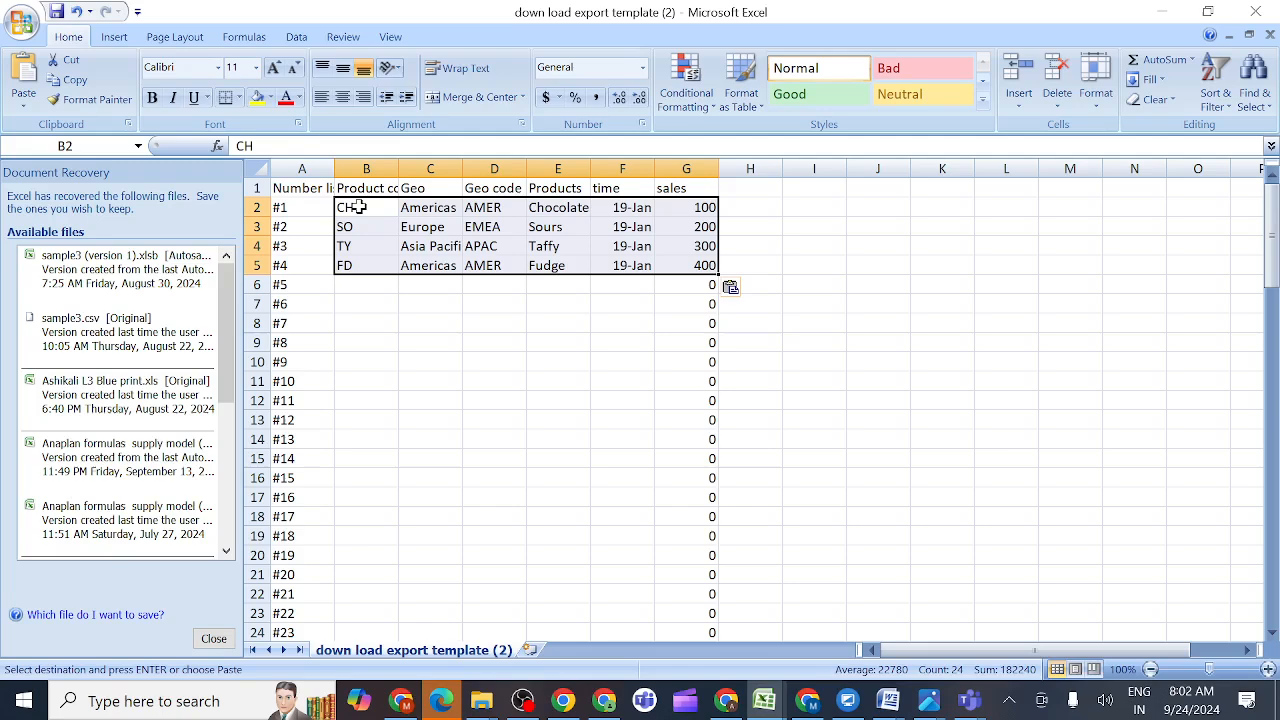
pyautogui.click(432, 311)
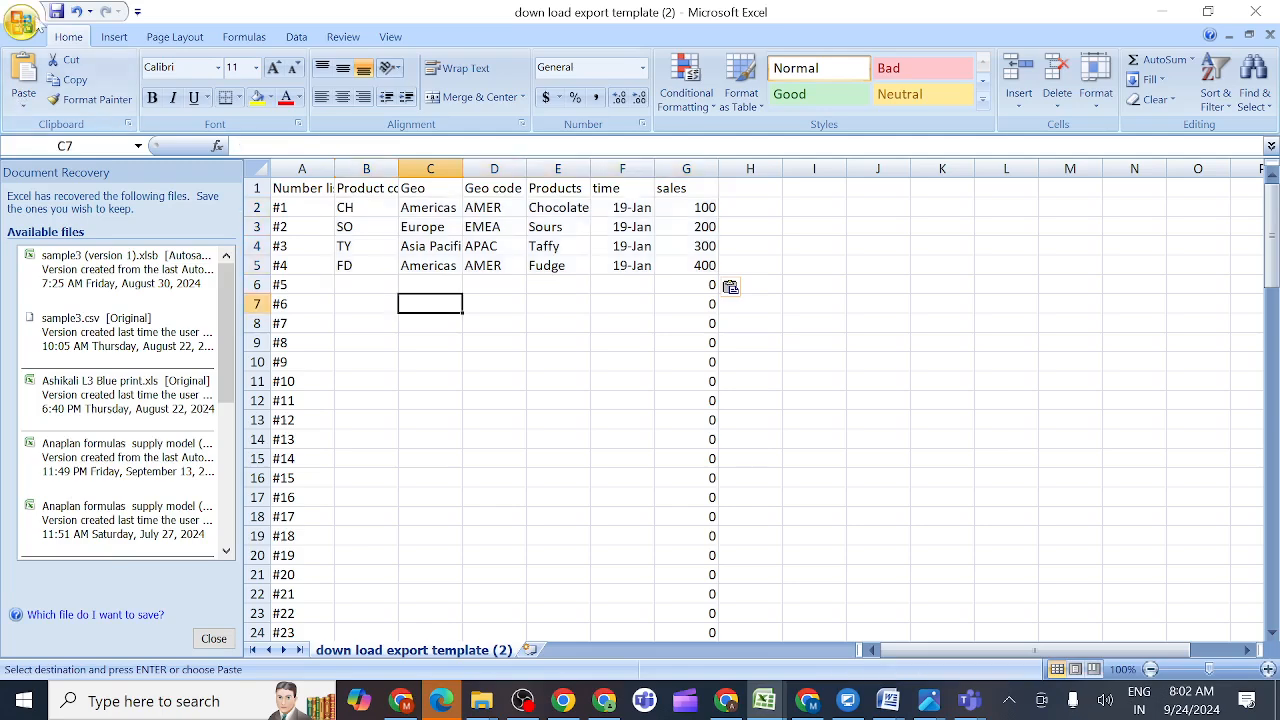
# - Open Save As for the down load export template (2) workbook and choose the Downloads folder
pyautogui.click(24, 22)
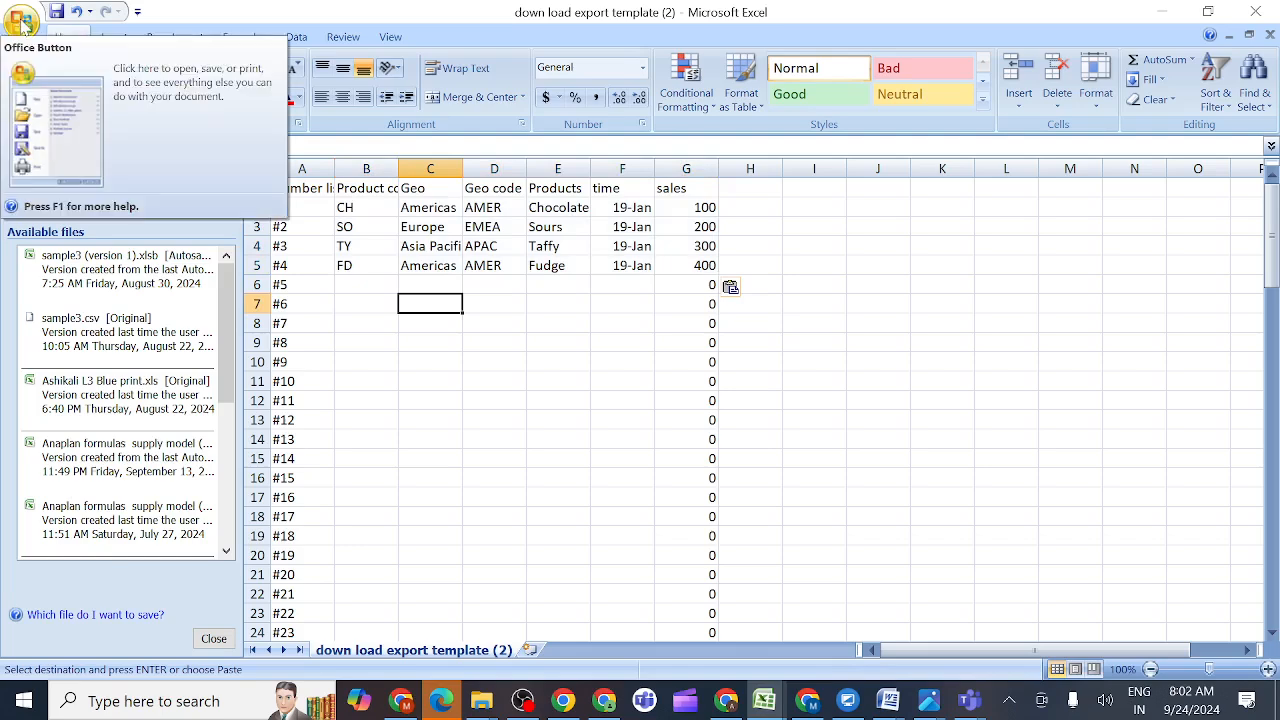
pyautogui.click(22, 24)
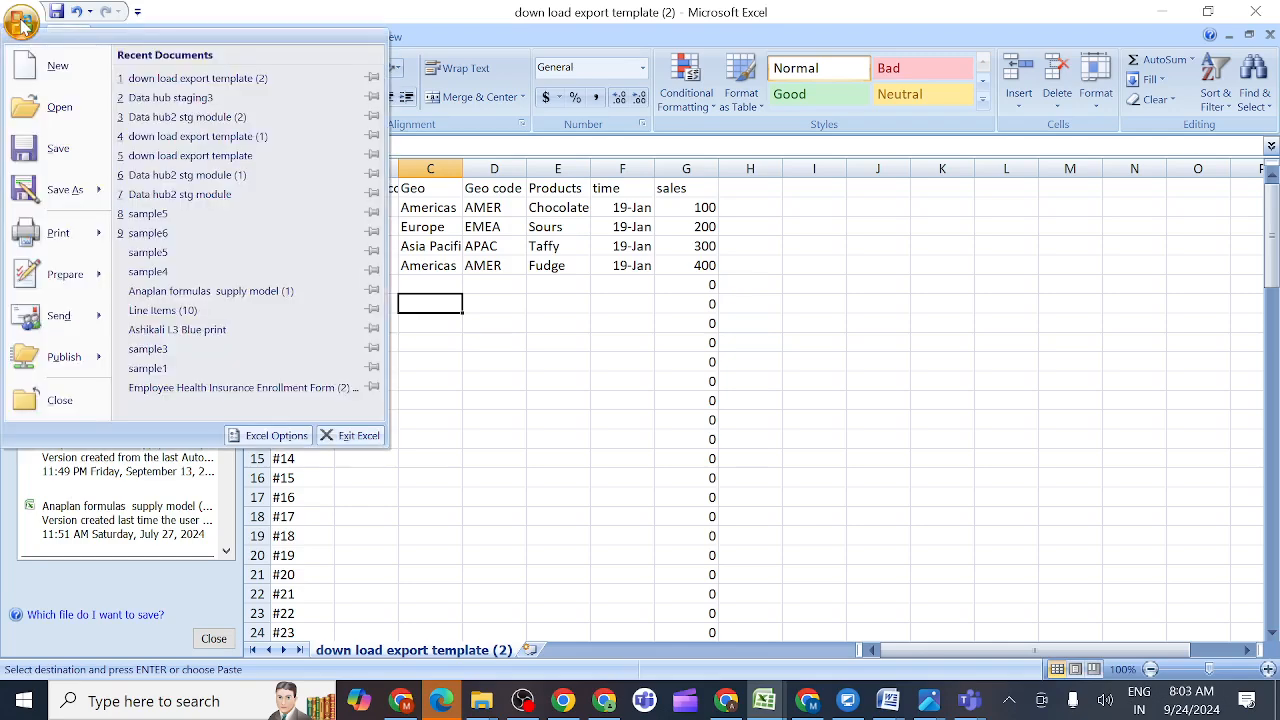
pyautogui.moveTo(100, 195)
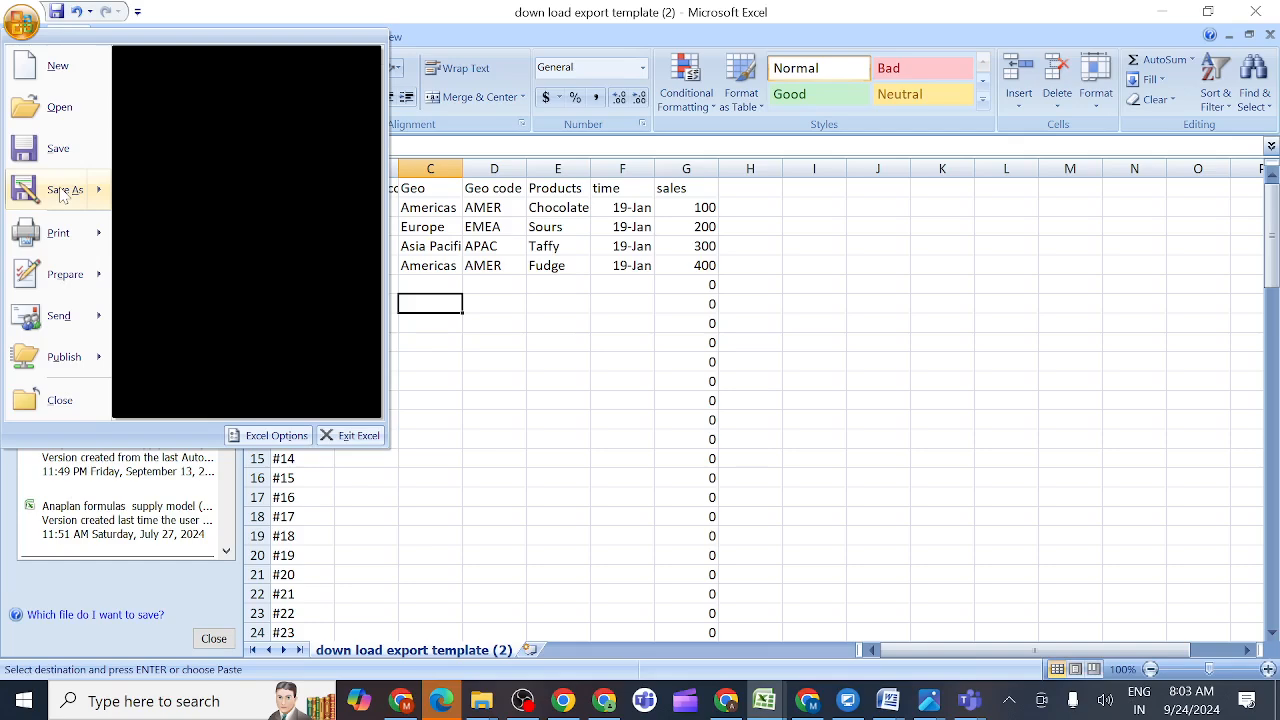
pyautogui.click(62, 193)
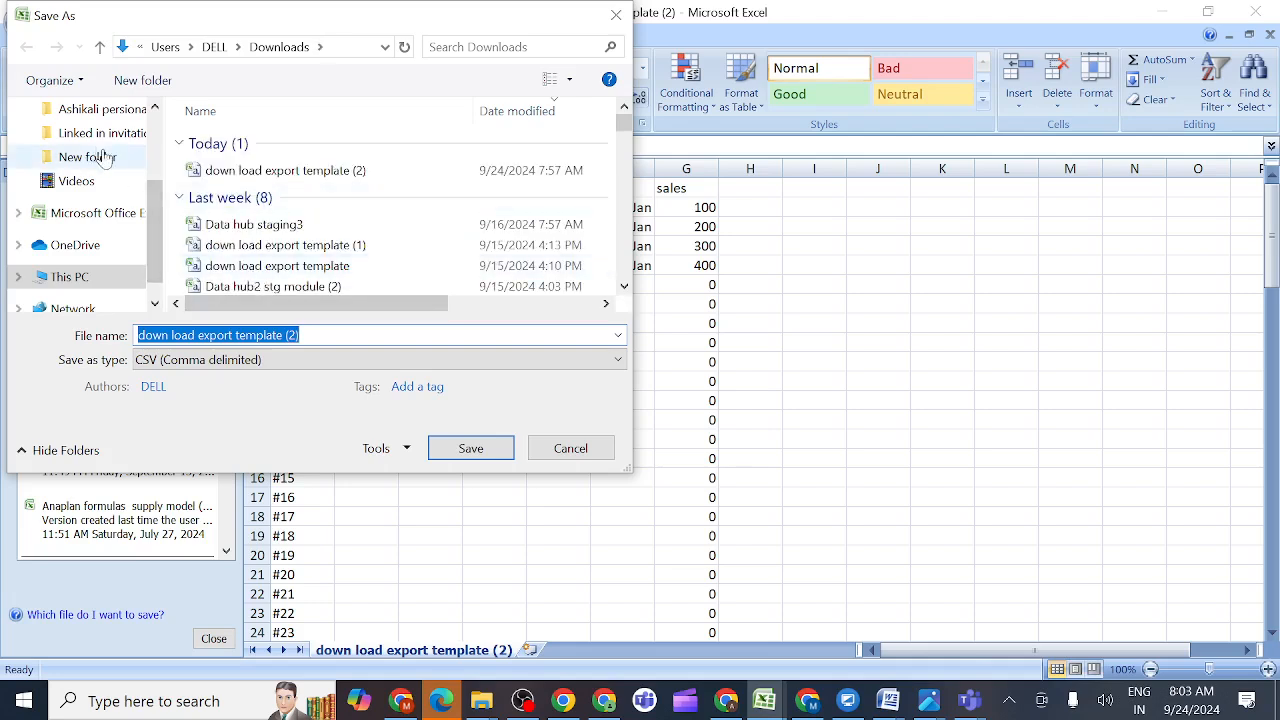
pyautogui.scroll(2, 88, 178)
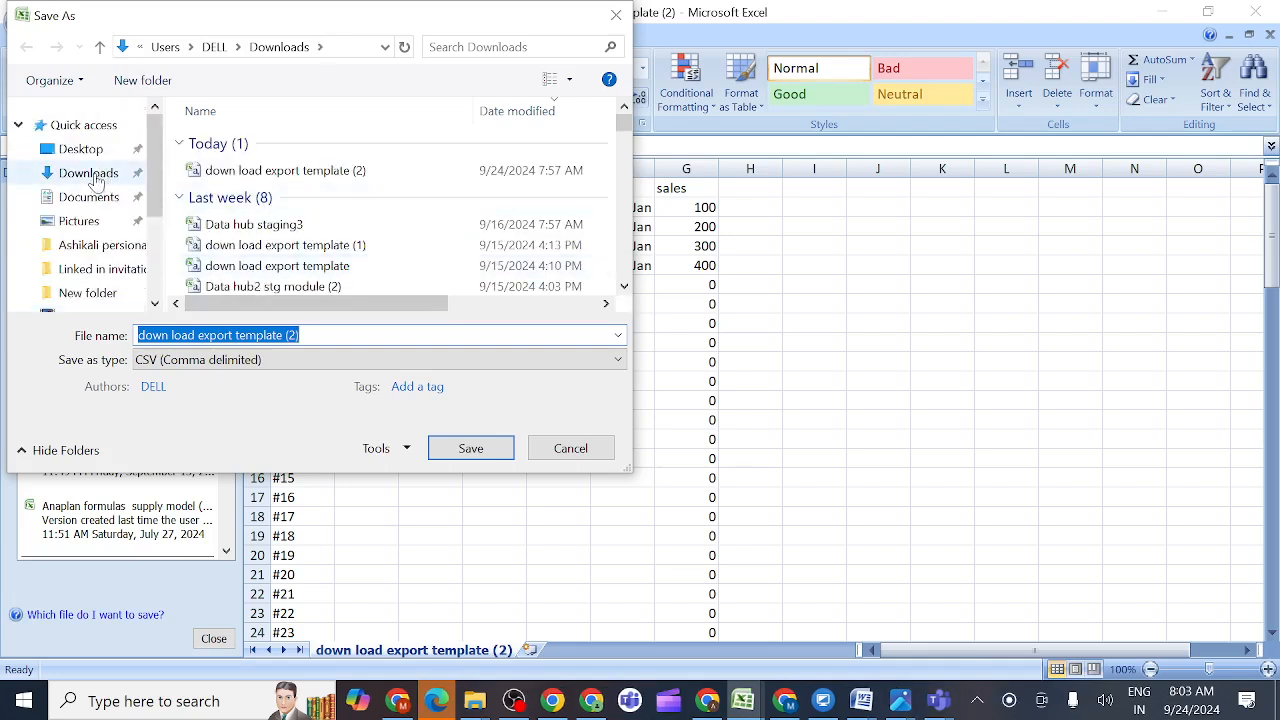
pyautogui.click(90, 174)
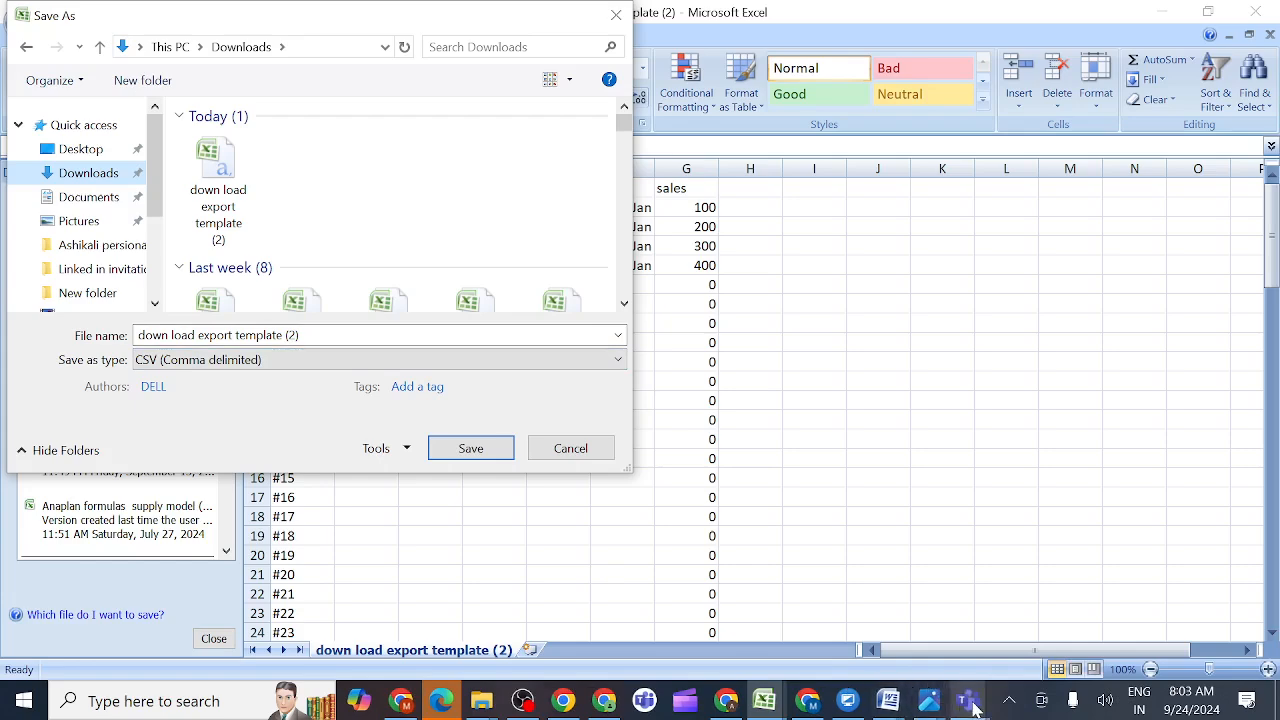
# - Switch to Microsoft Teams and rejoin the Anaplan new group meeting with the microphone off
pyautogui.moveTo(972, 705)
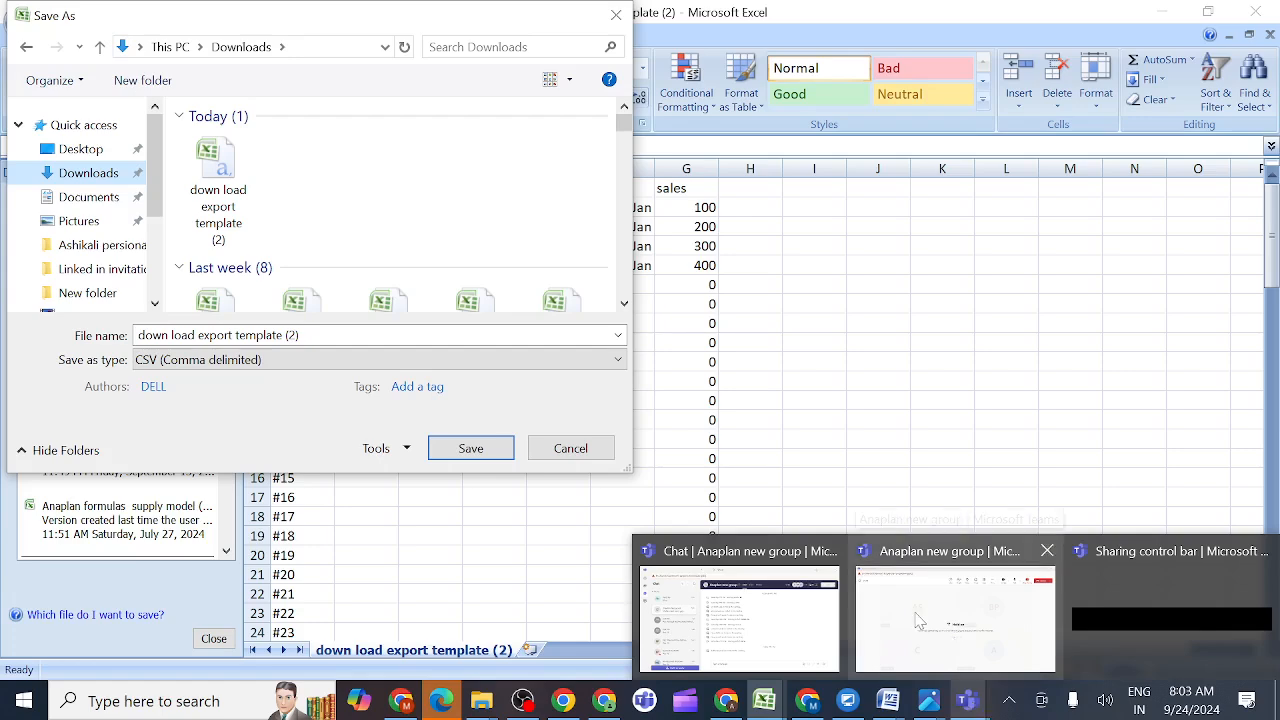
pyautogui.moveTo(787, 608)
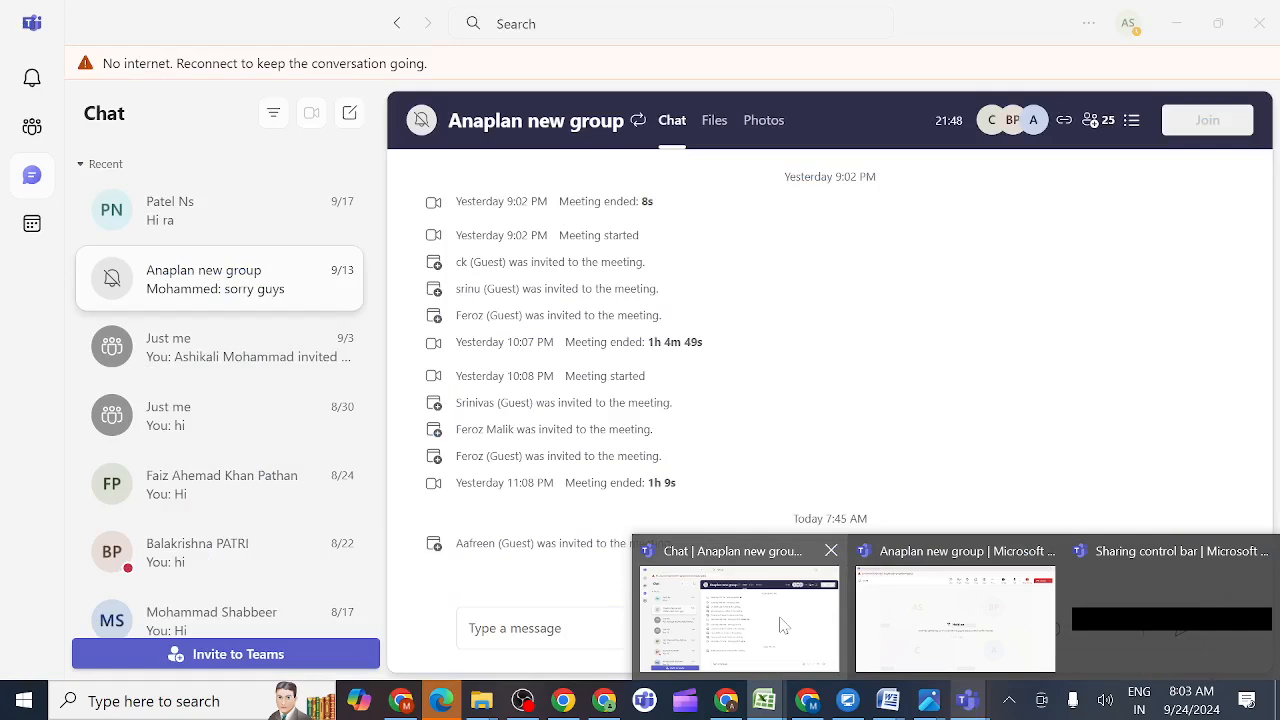
pyautogui.click(785, 625)
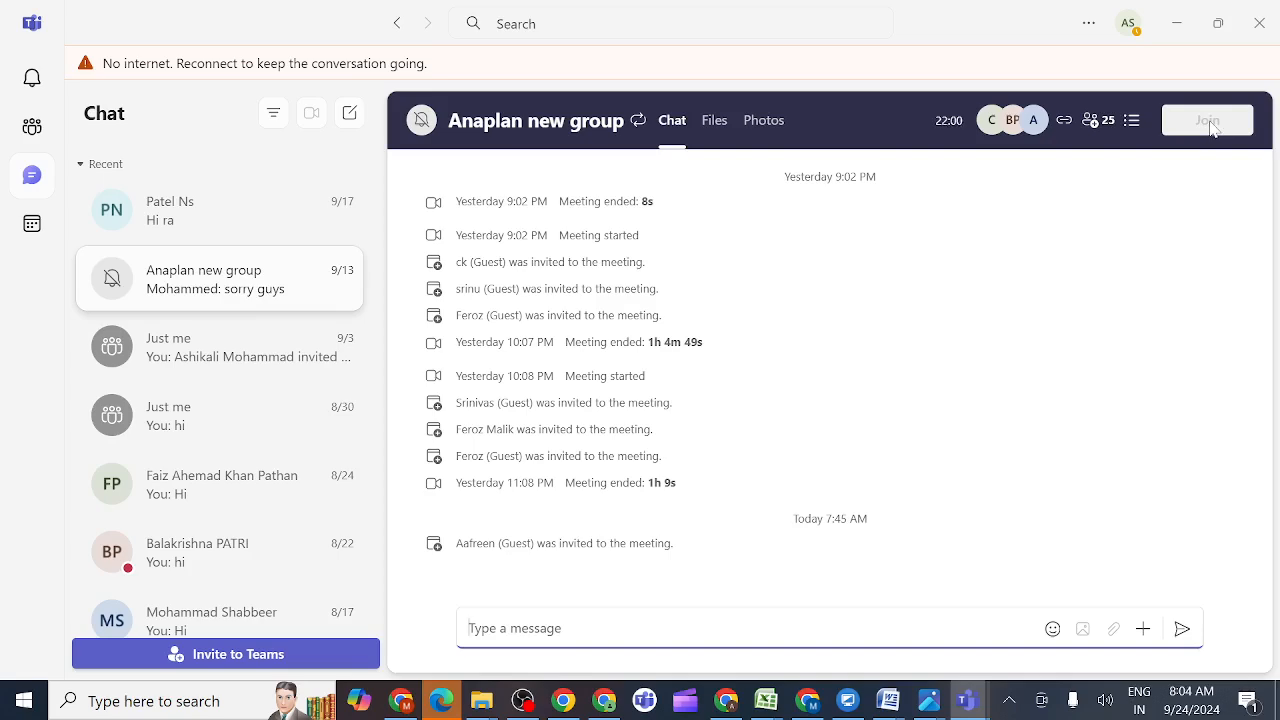
pyautogui.click(1009, 703)
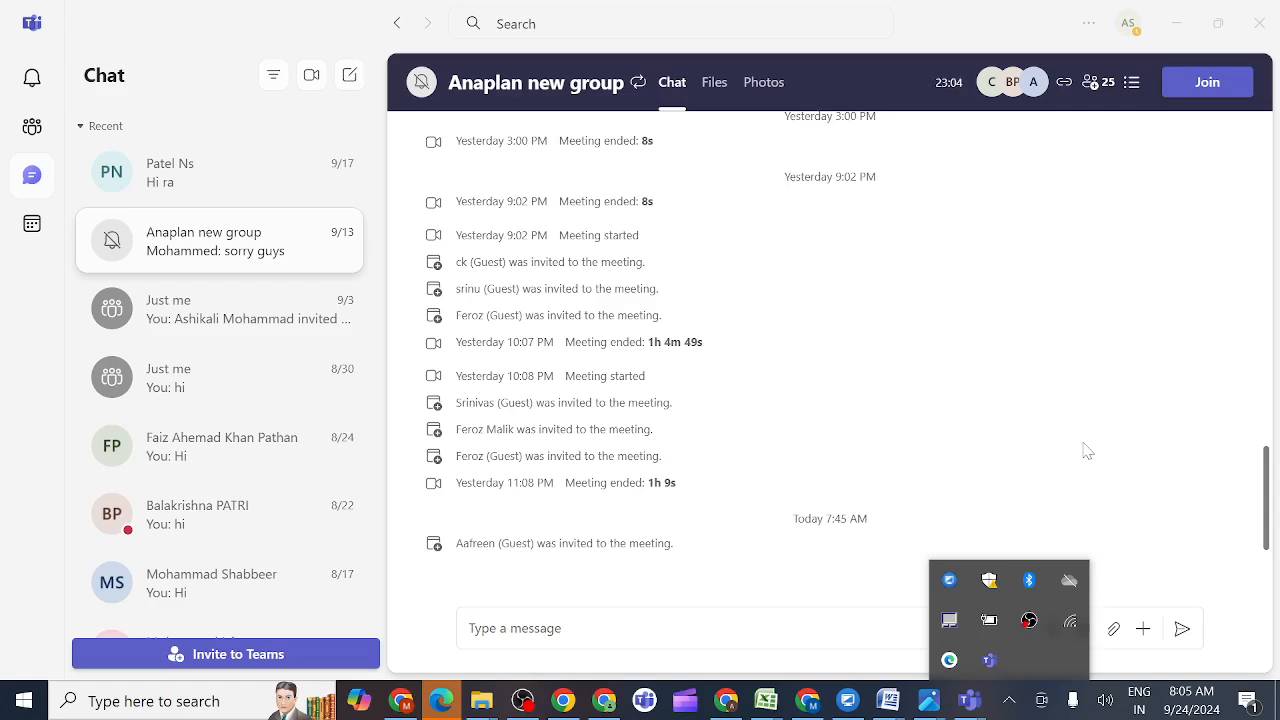
pyautogui.click(1208, 85)
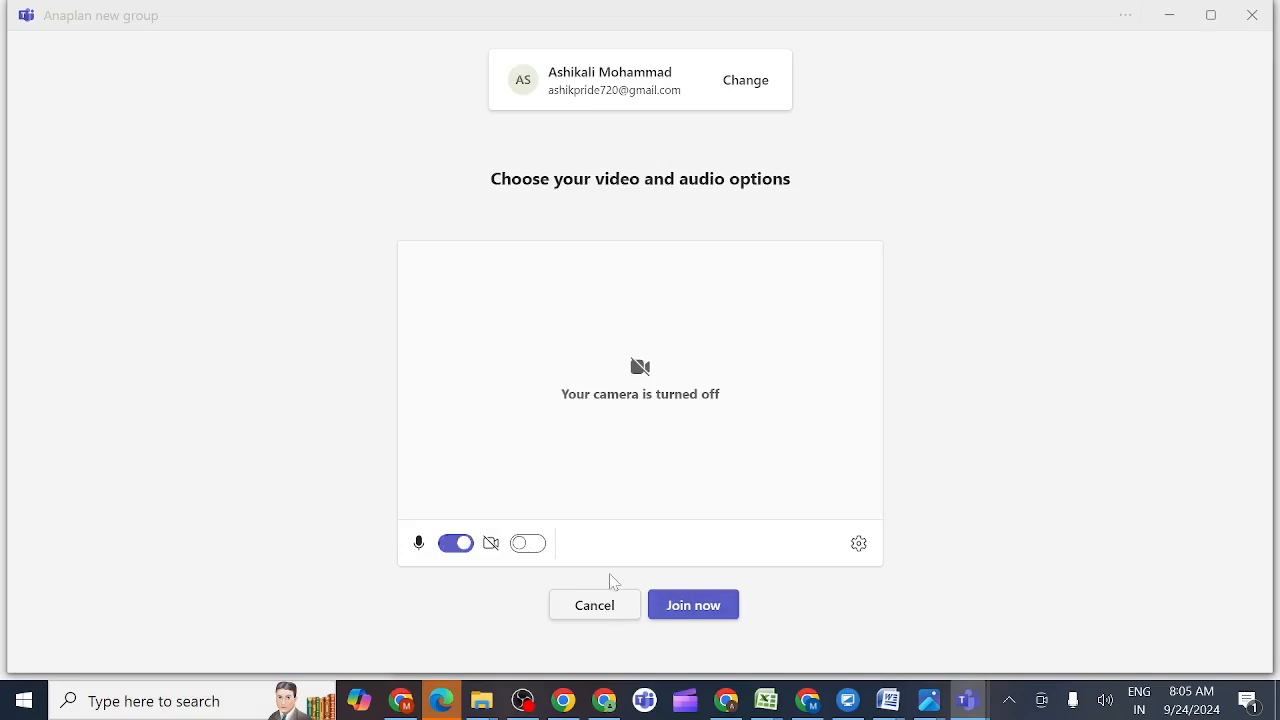
pyautogui.click(455, 543)
pyautogui.click(712, 612)
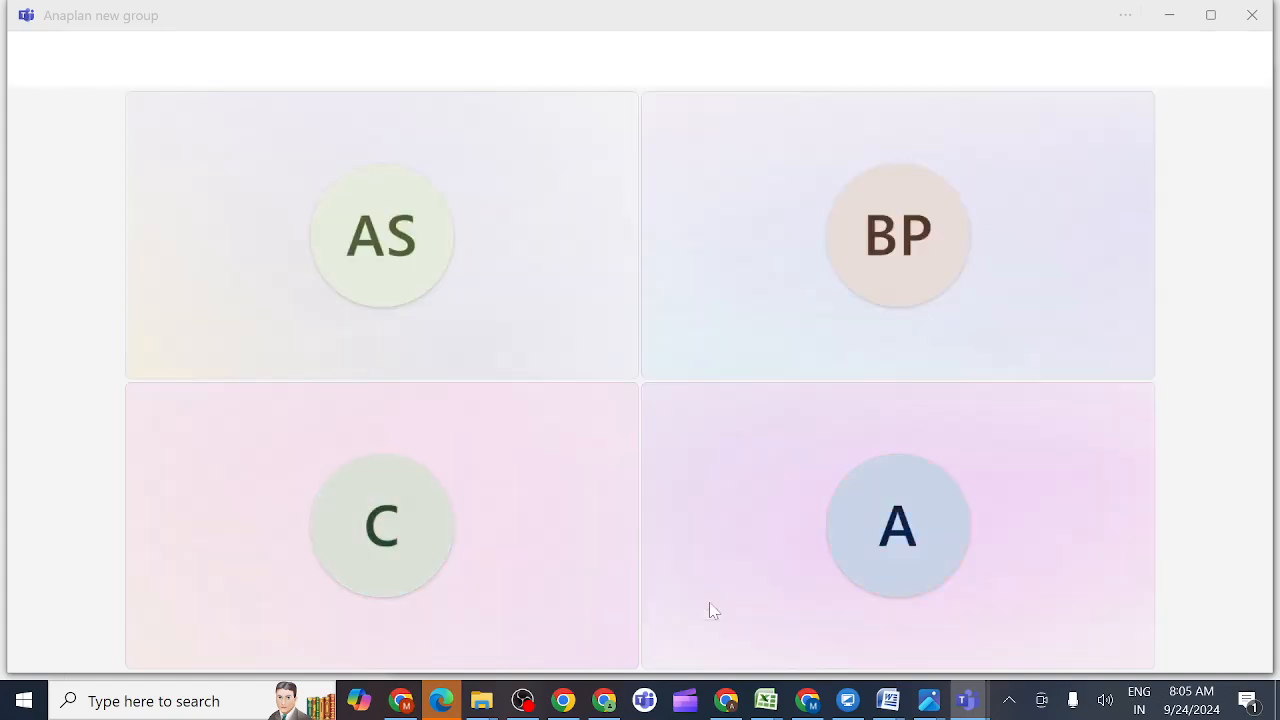
# - Unmute the meeting microphone, muting it once in between, and dismiss the meeting time-limit notices
pyautogui.click(1030, 53)
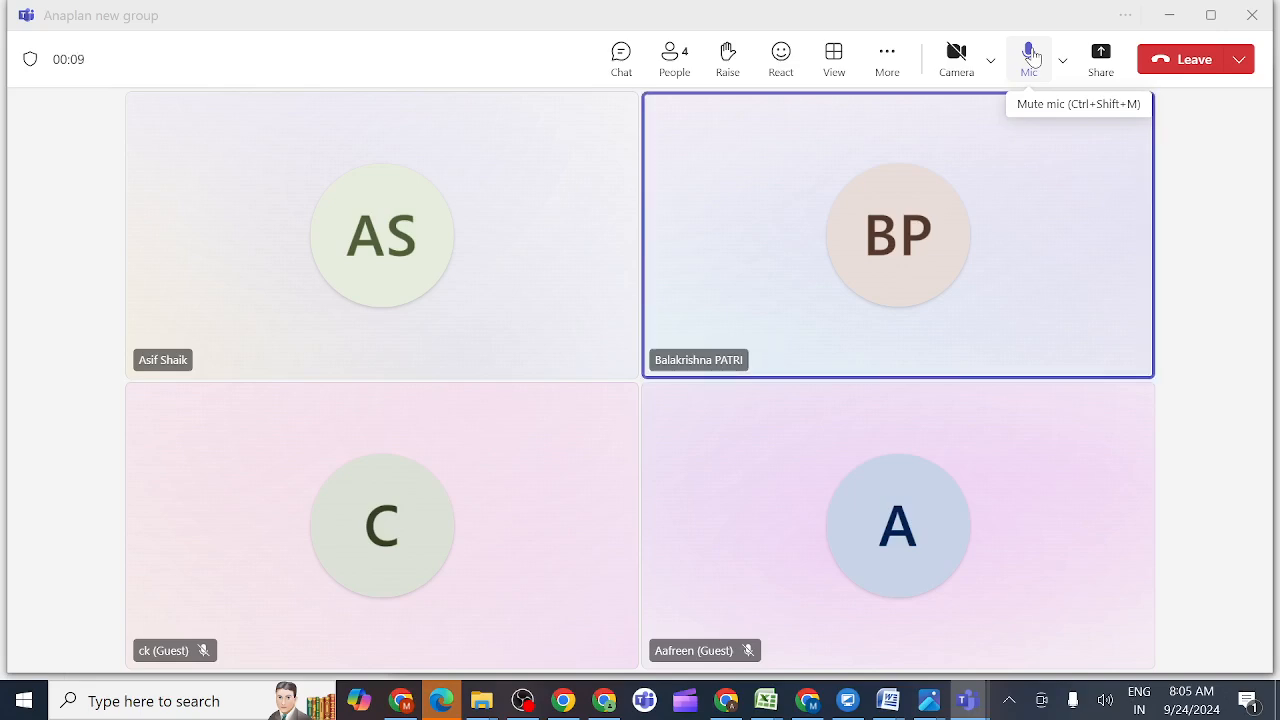
pyautogui.click(1030, 53)
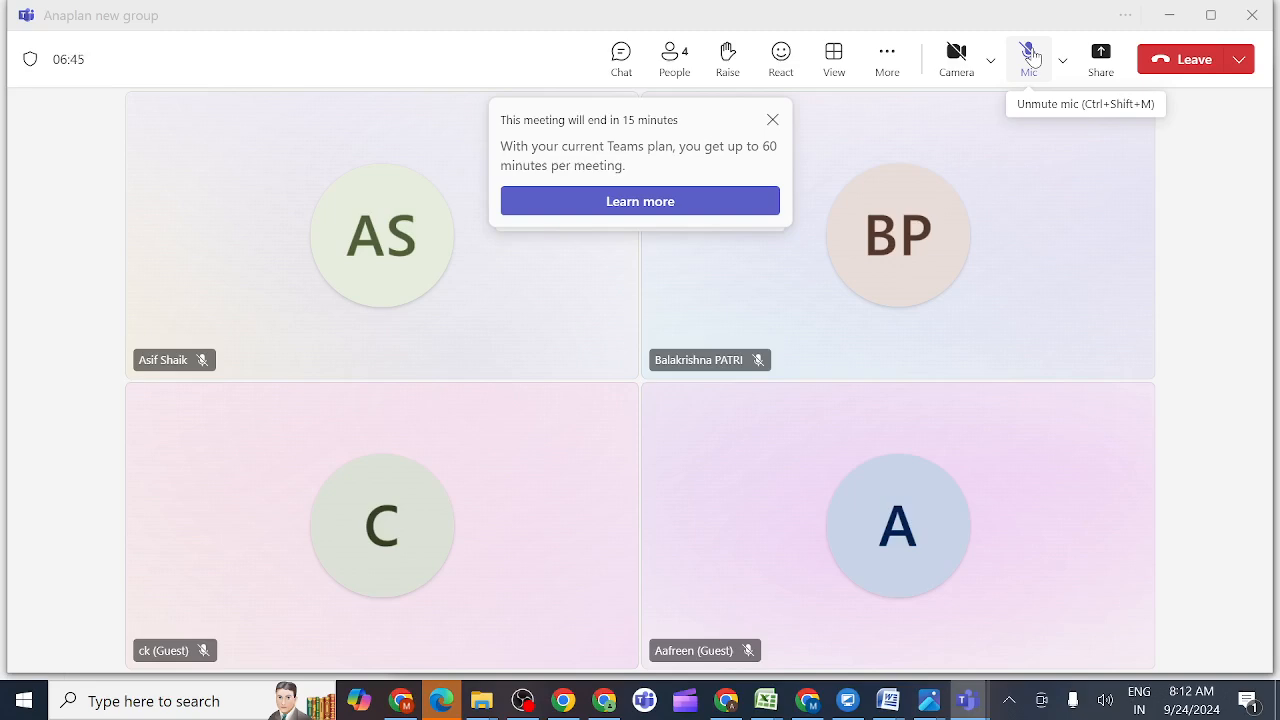
pyautogui.click(1033, 58)
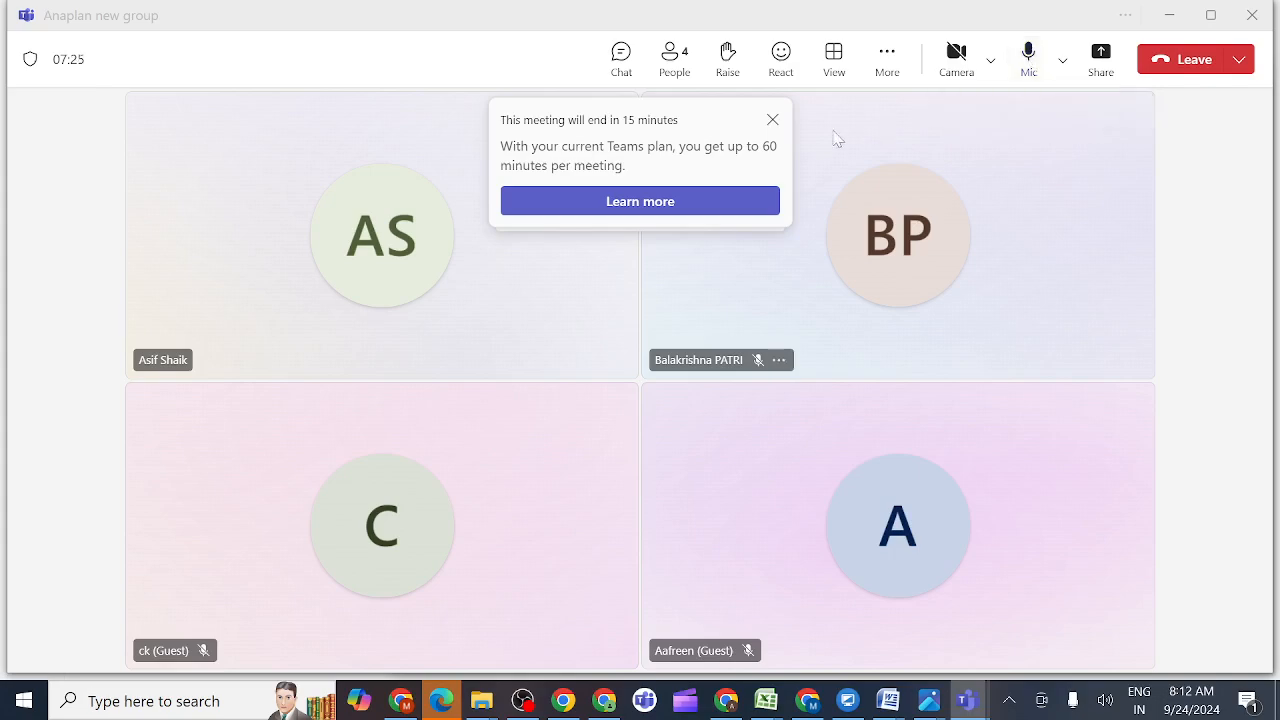
pyautogui.click(772, 121)
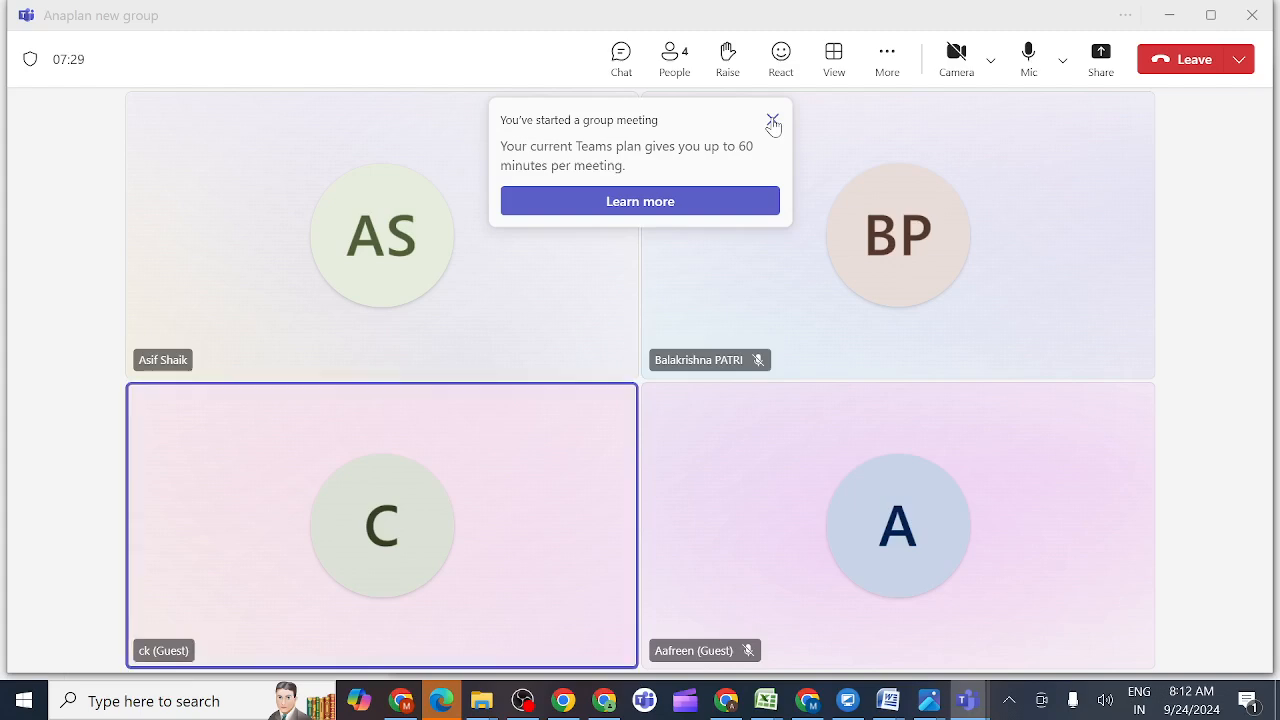
pyautogui.click(773, 121)
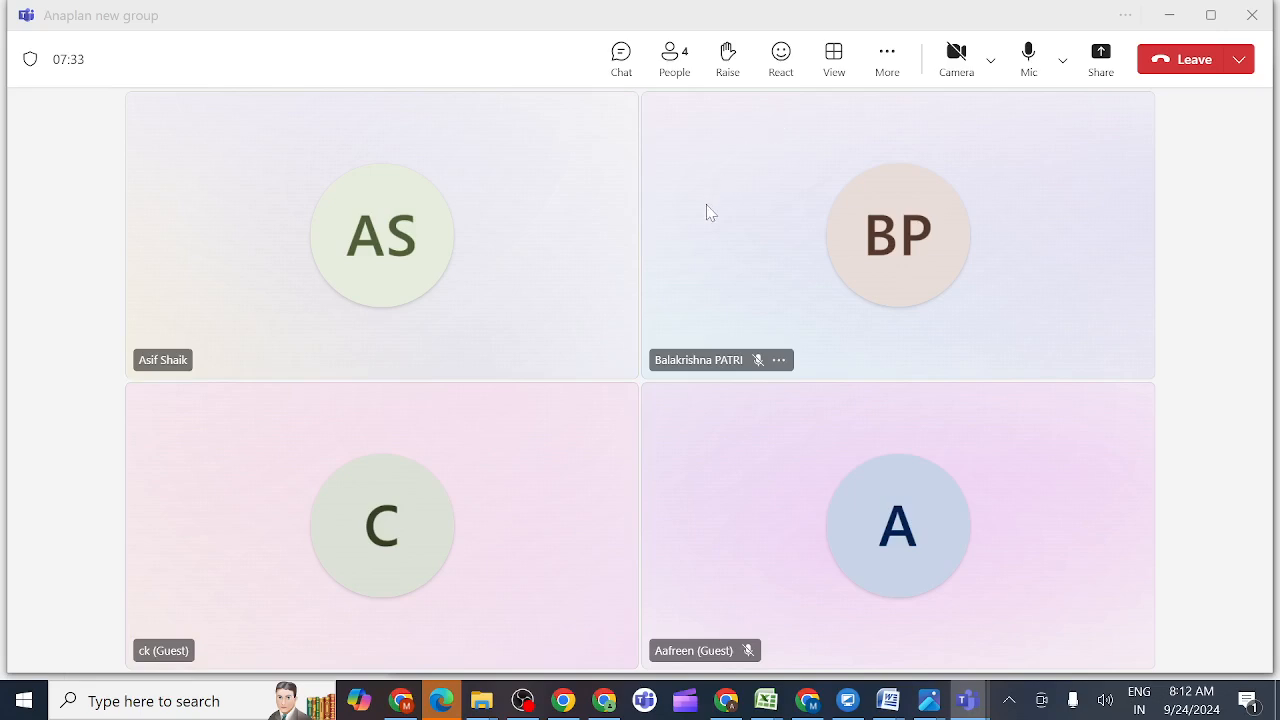
# - Share the whole screen in the meeting with sound included, and cancel the leftover join prompt
pyautogui.click(1101, 57)
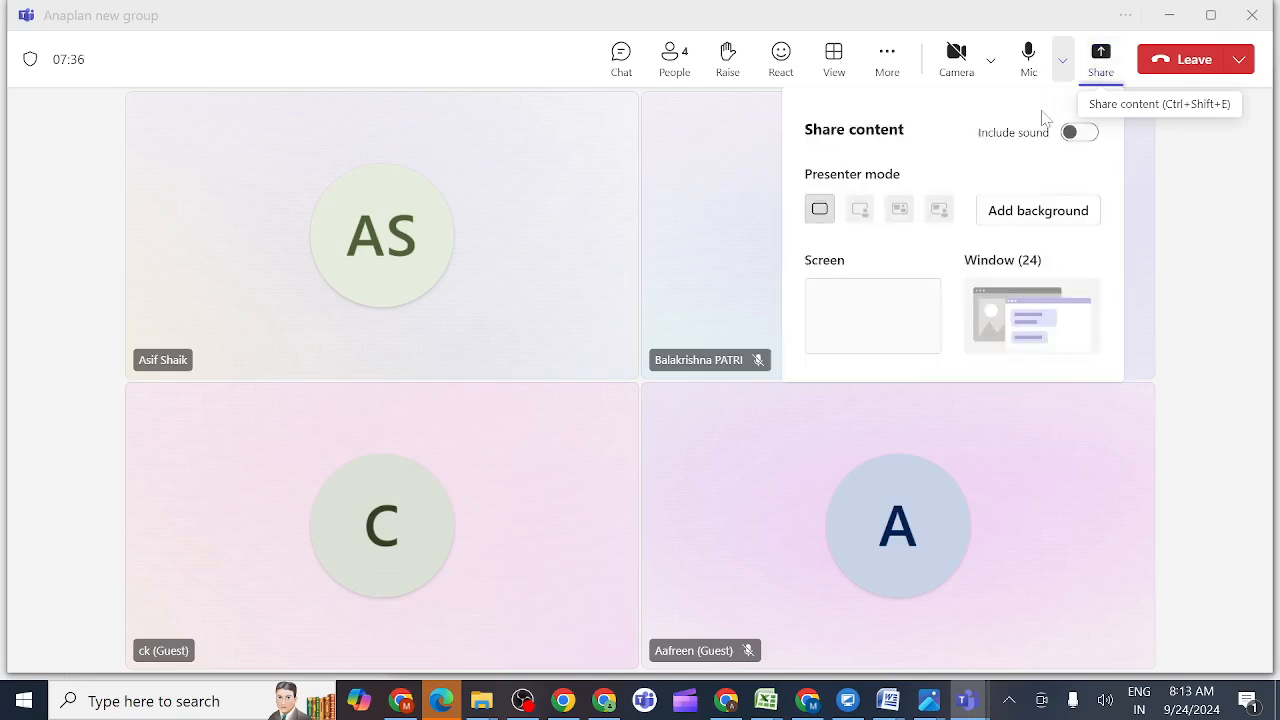
pyautogui.click(1082, 132)
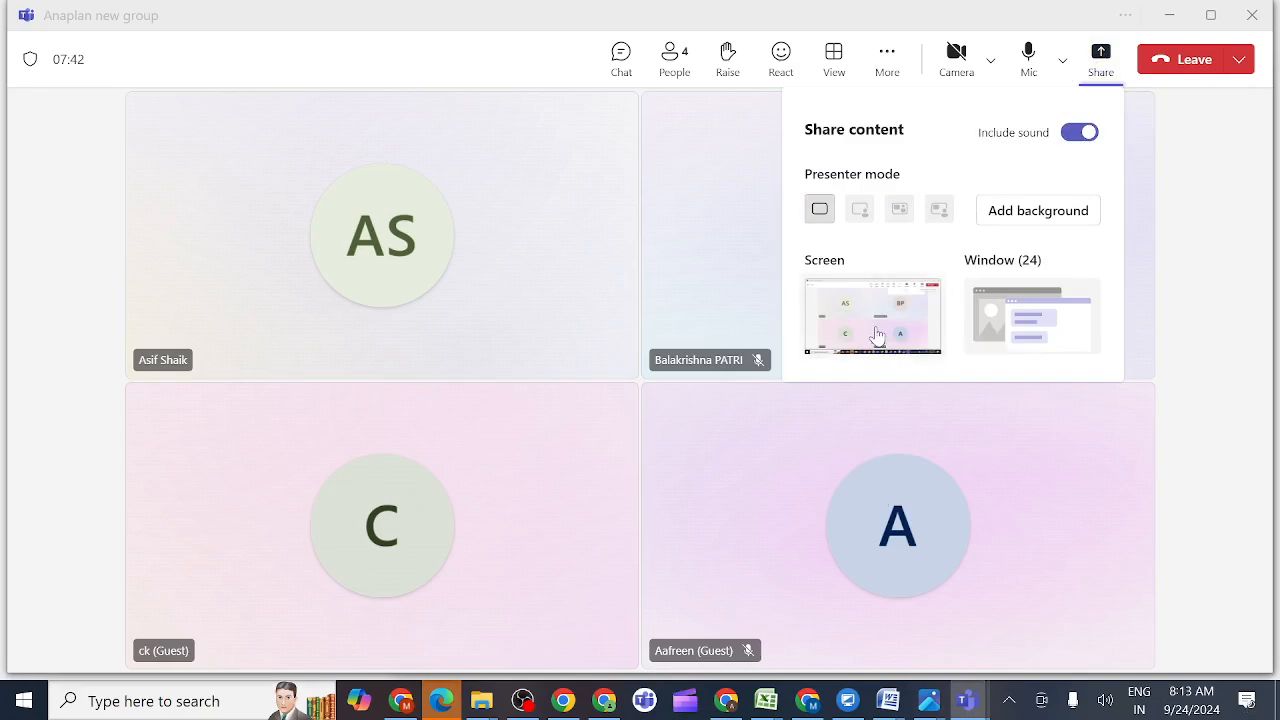
pyautogui.click(877, 334)
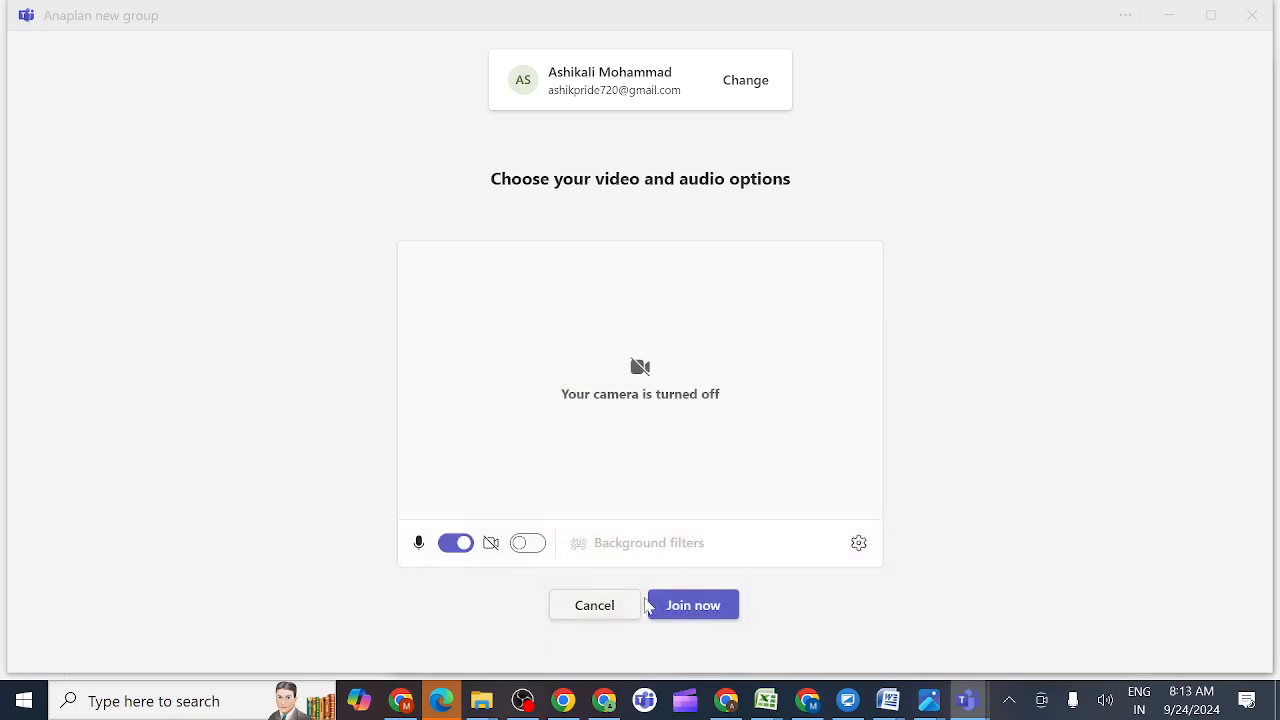
pyautogui.click(596, 607)
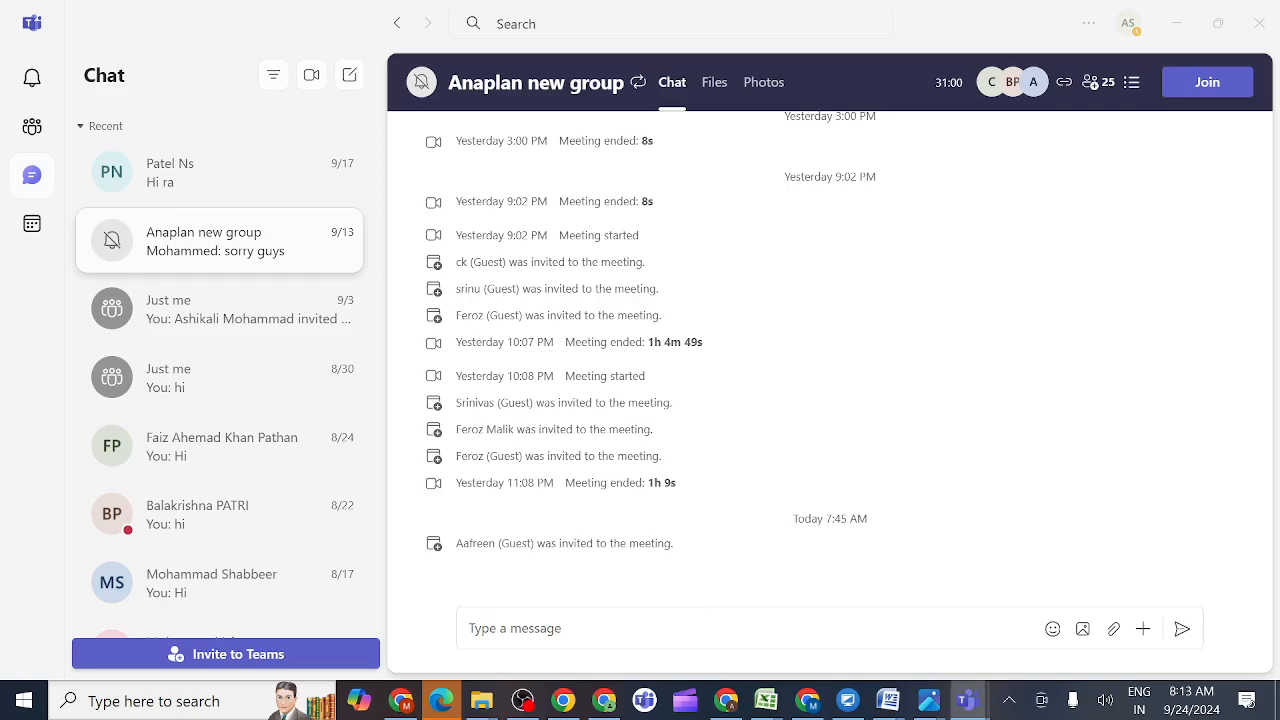
# - Switch back to Anaplan in Chrome and dismiss the server communication error
pyautogui.moveTo(733, 708)
pyautogui.click(773, 609)
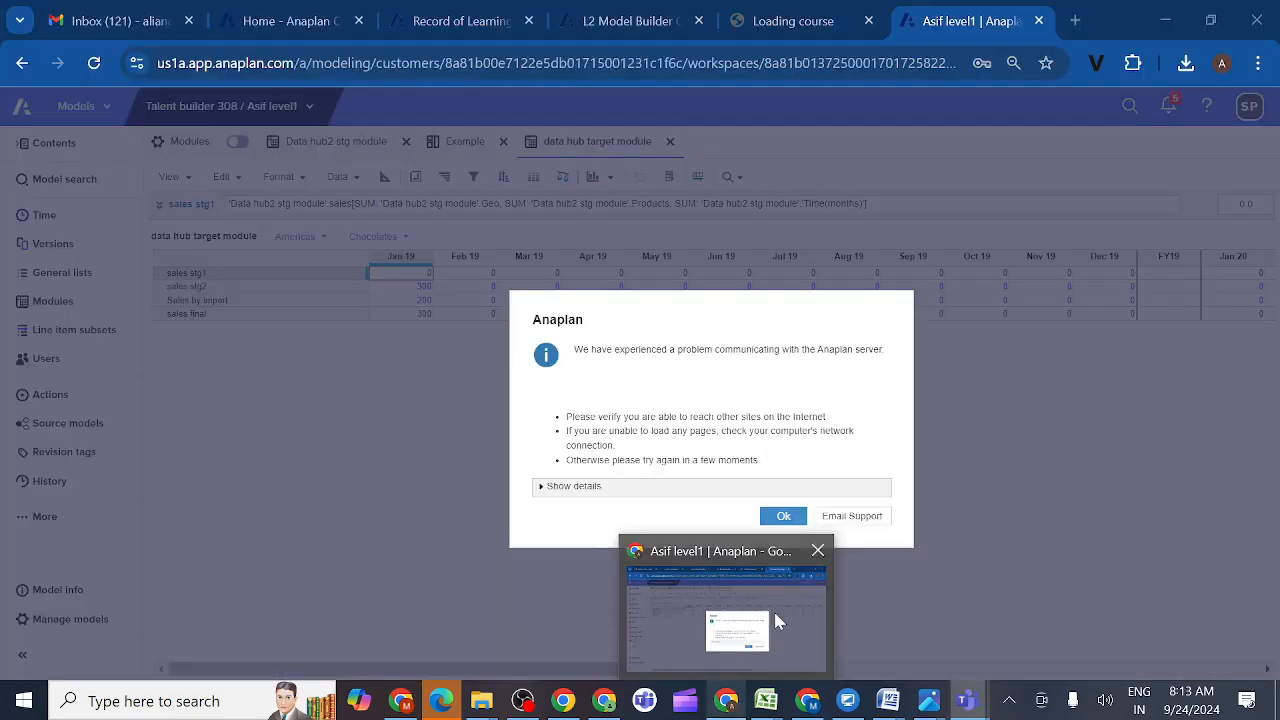
pyautogui.click(788, 517)
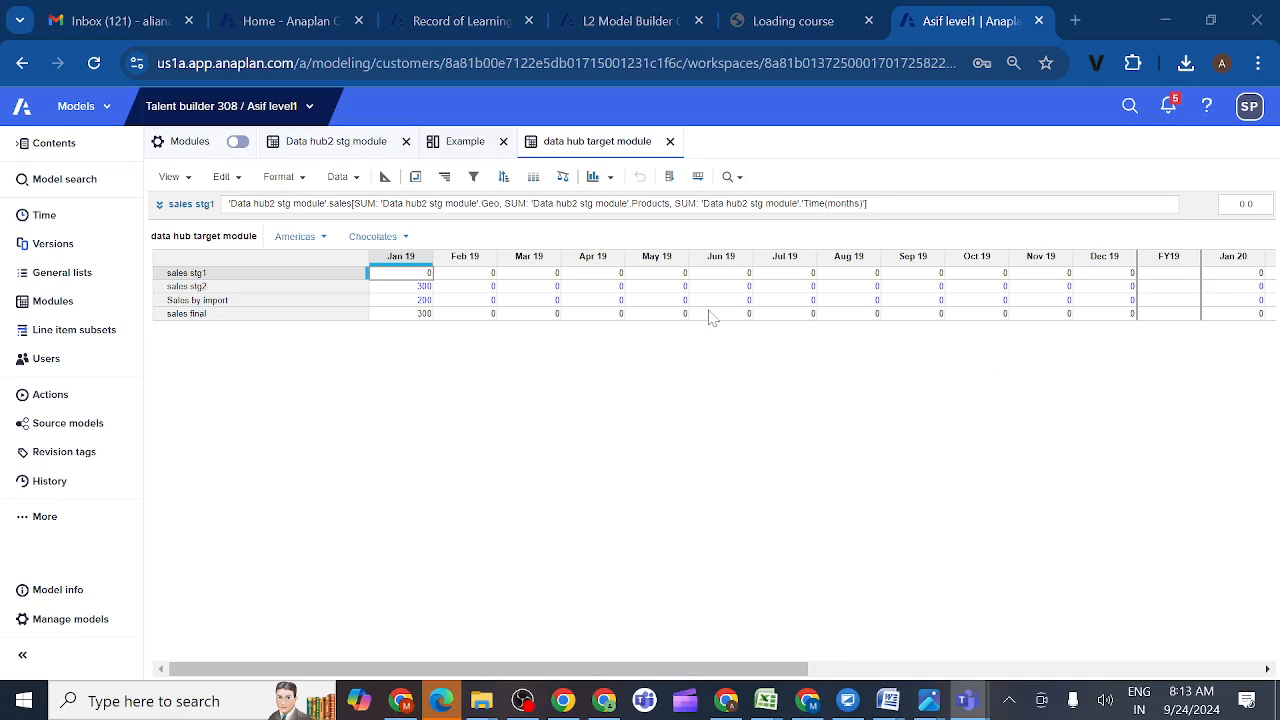
# - Examine the sales stg1 line item and the pivot layout of pages, columns and rows in data hub target module
pyautogui.click(283, 280)
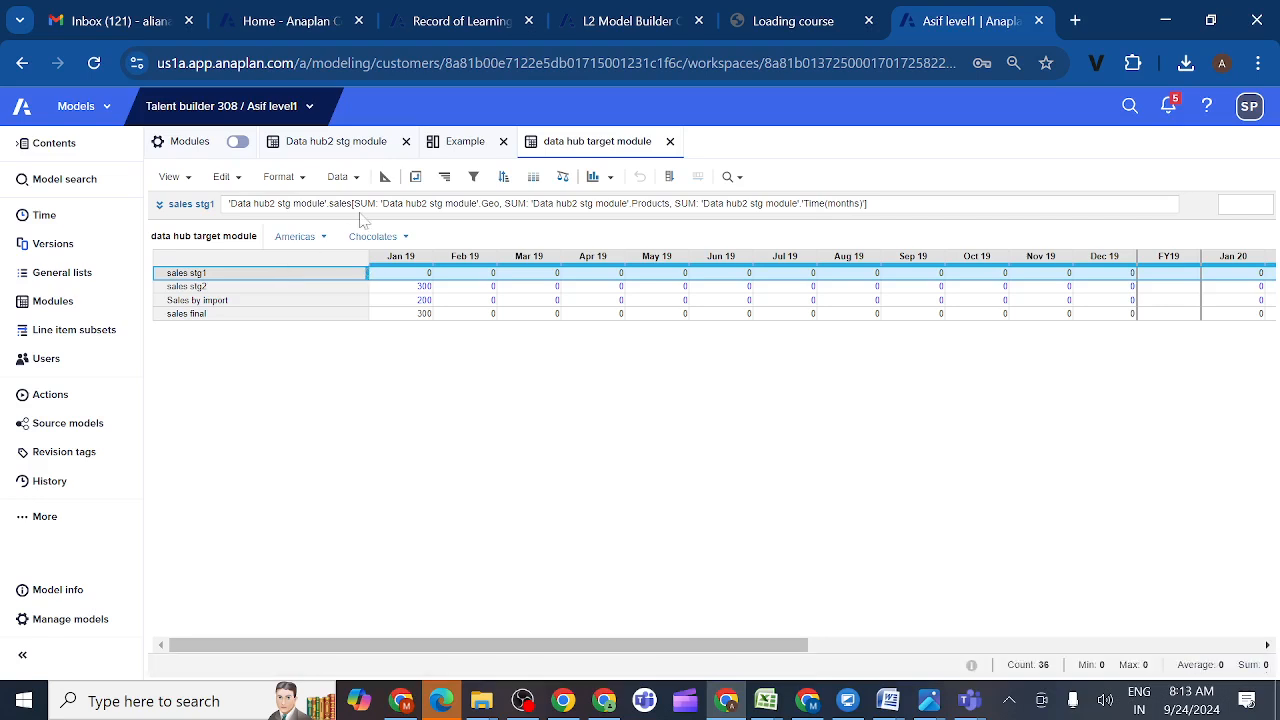
pyautogui.click(415, 182)
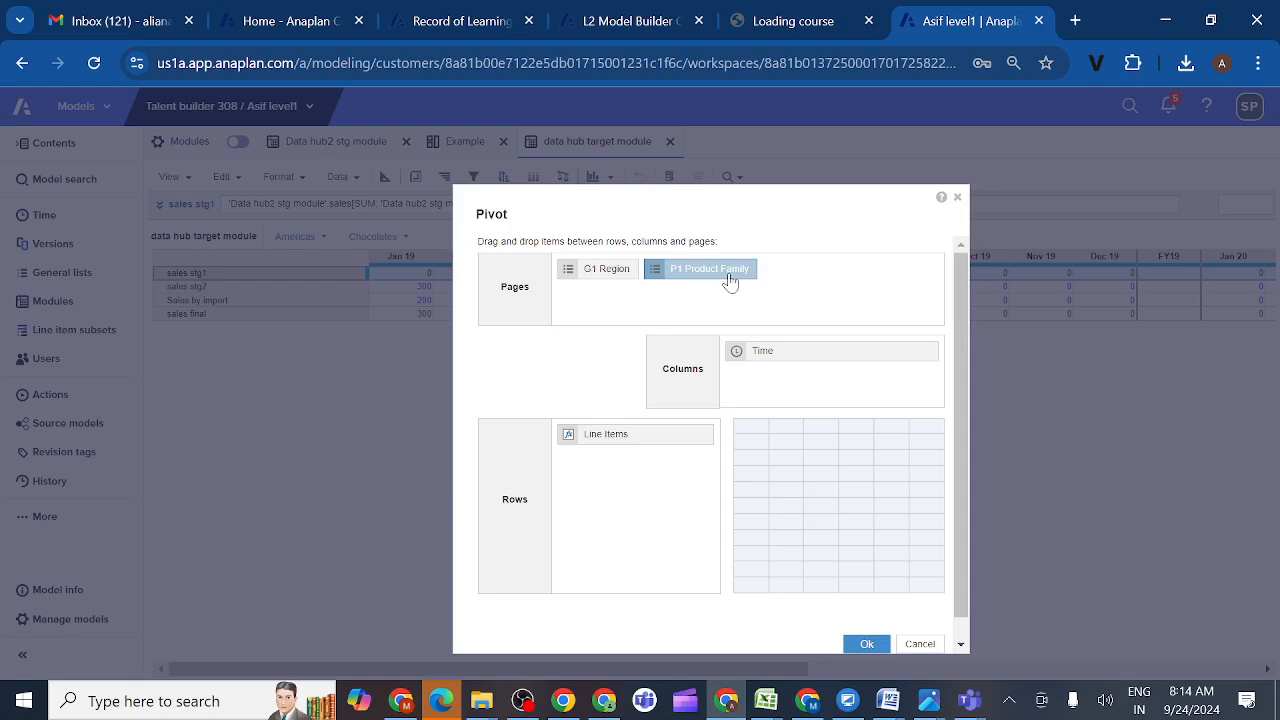
pyautogui.click(957, 198)
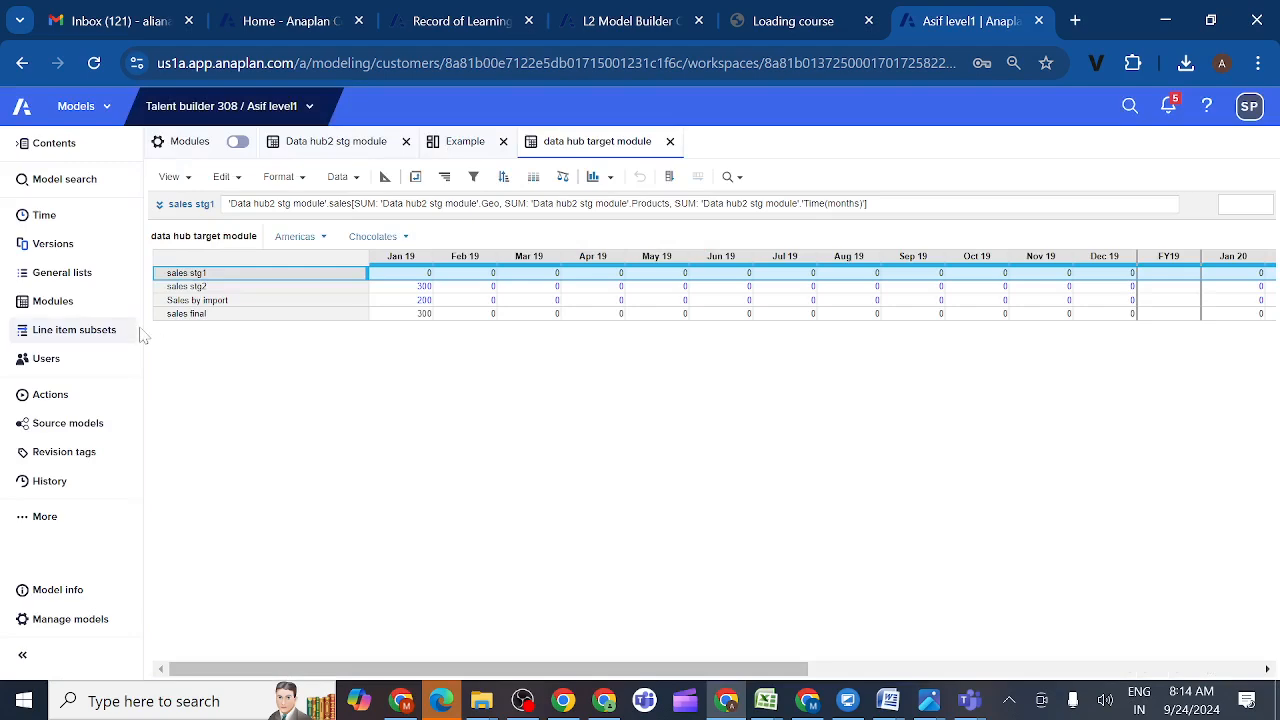
# - Examine the dimensions in the modules list and the line item formats and formulas in Data hub2 stg module's blueprint
pyautogui.click(55, 305)
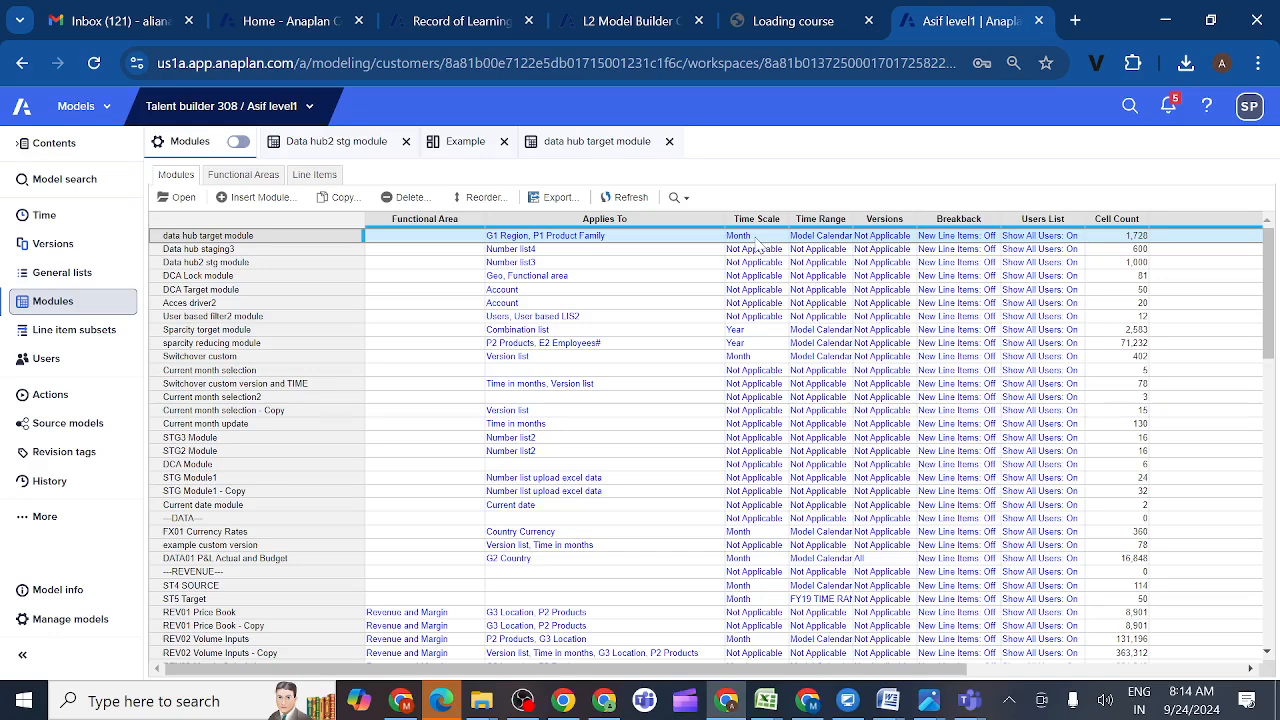
pyautogui.click(230, 265)
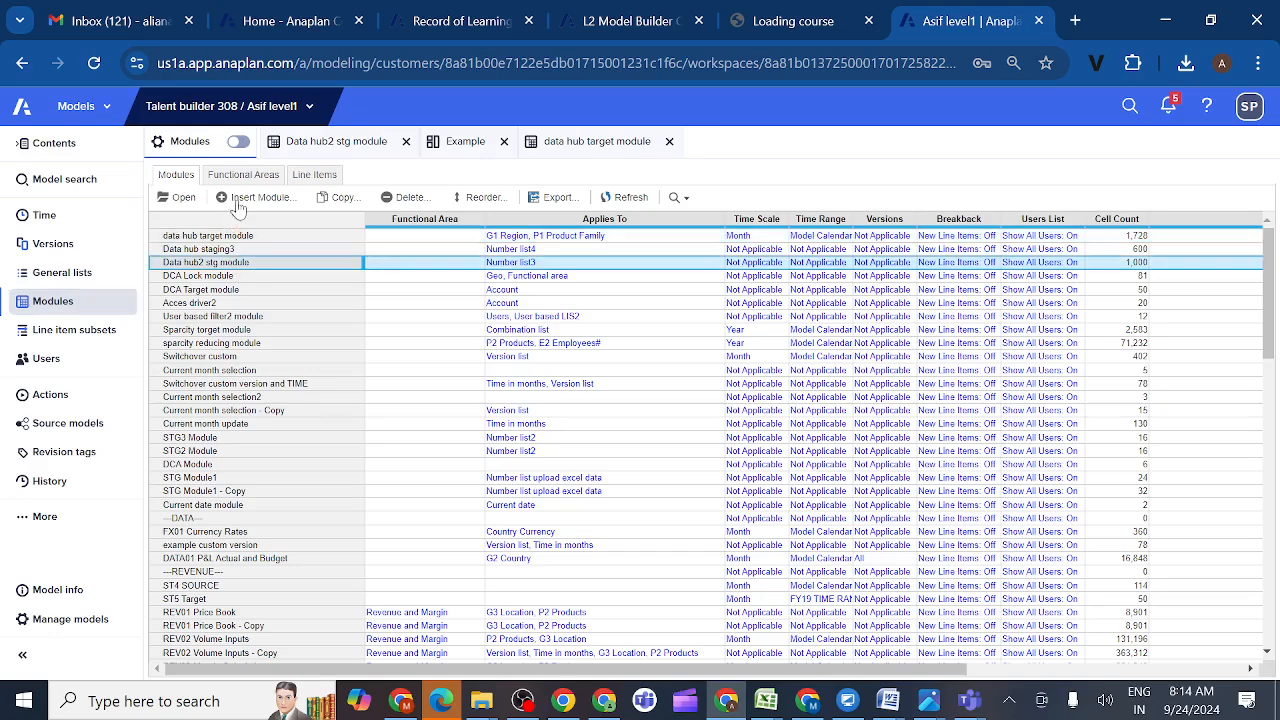
pyautogui.click(331, 145)
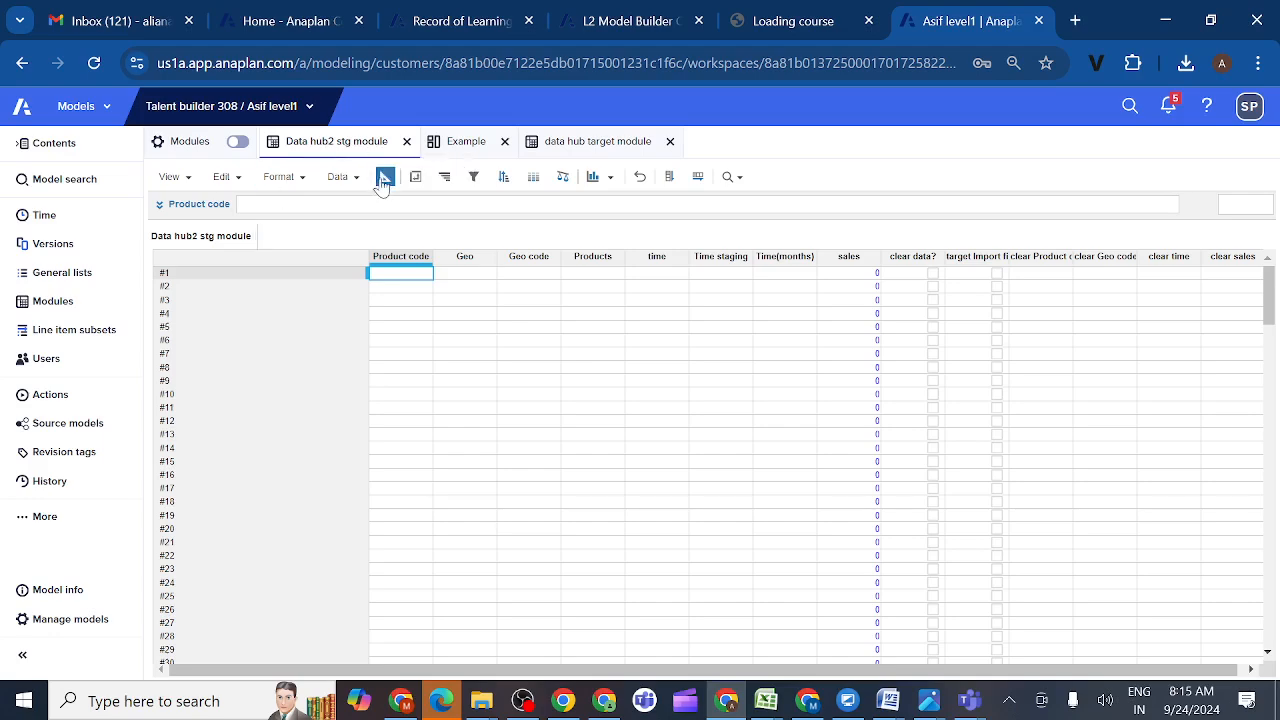
pyautogui.click(386, 177)
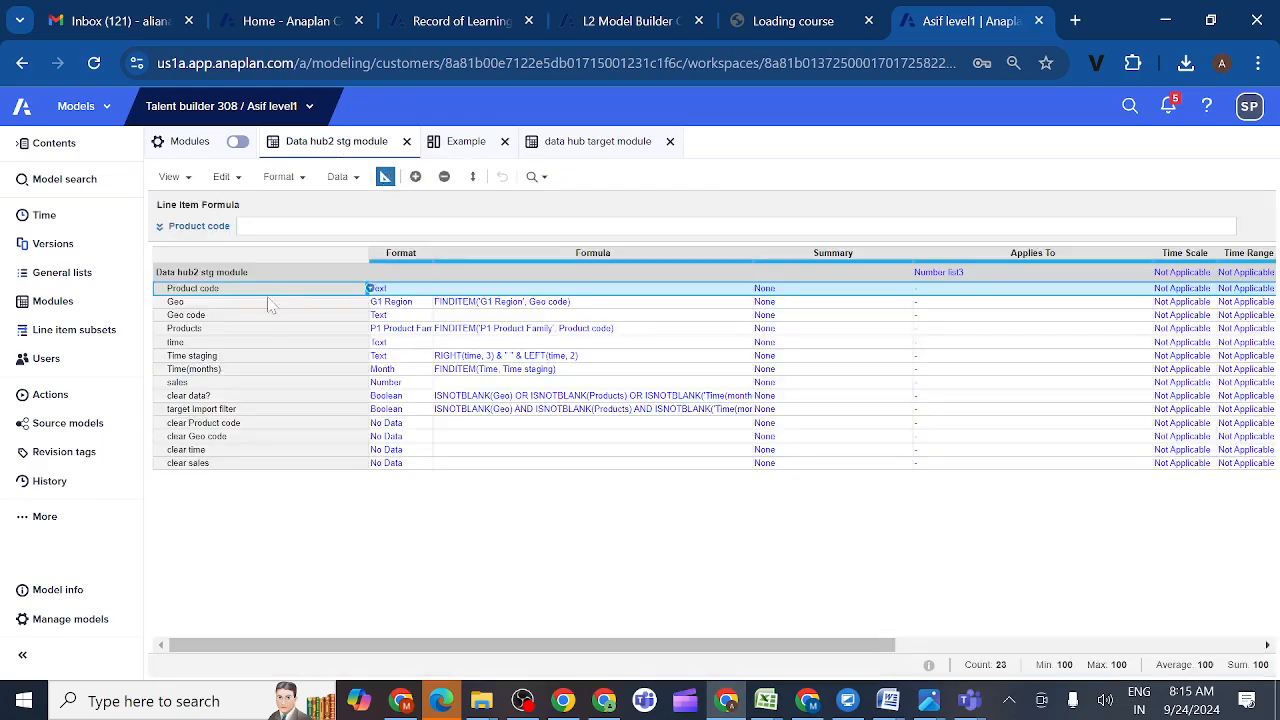
pyautogui.click(236, 344)
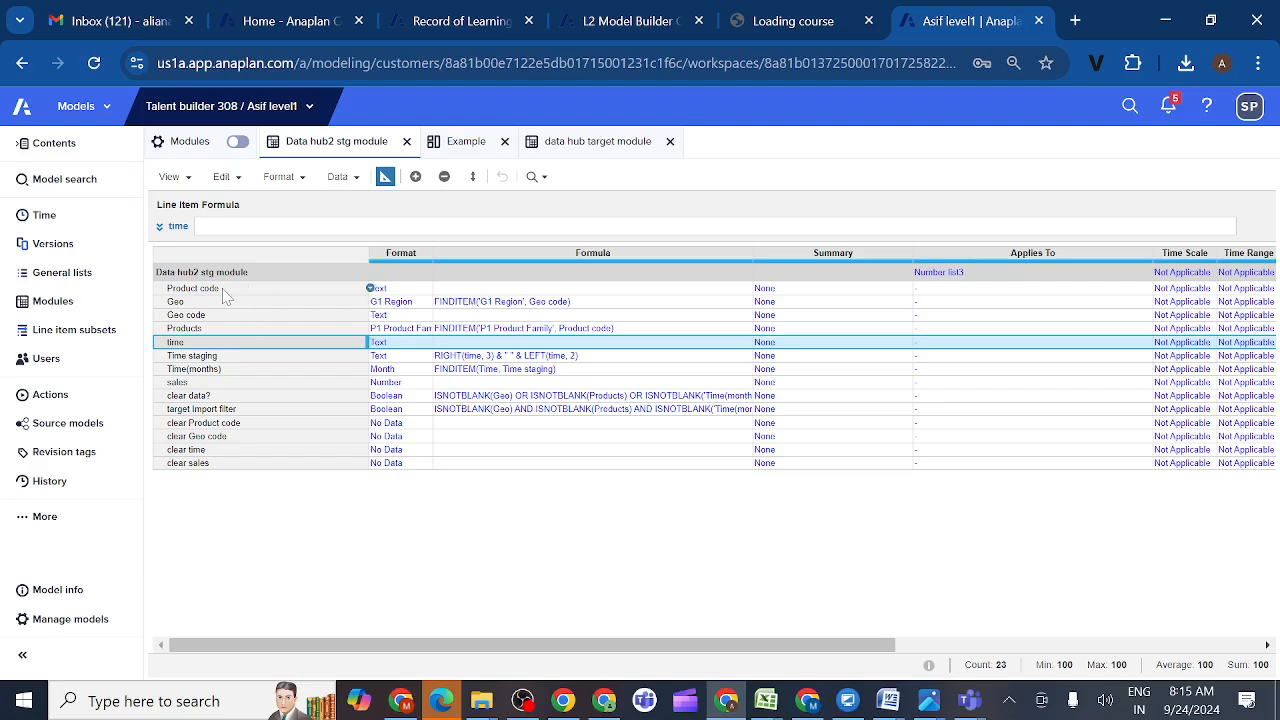
pyautogui.click(180, 383)
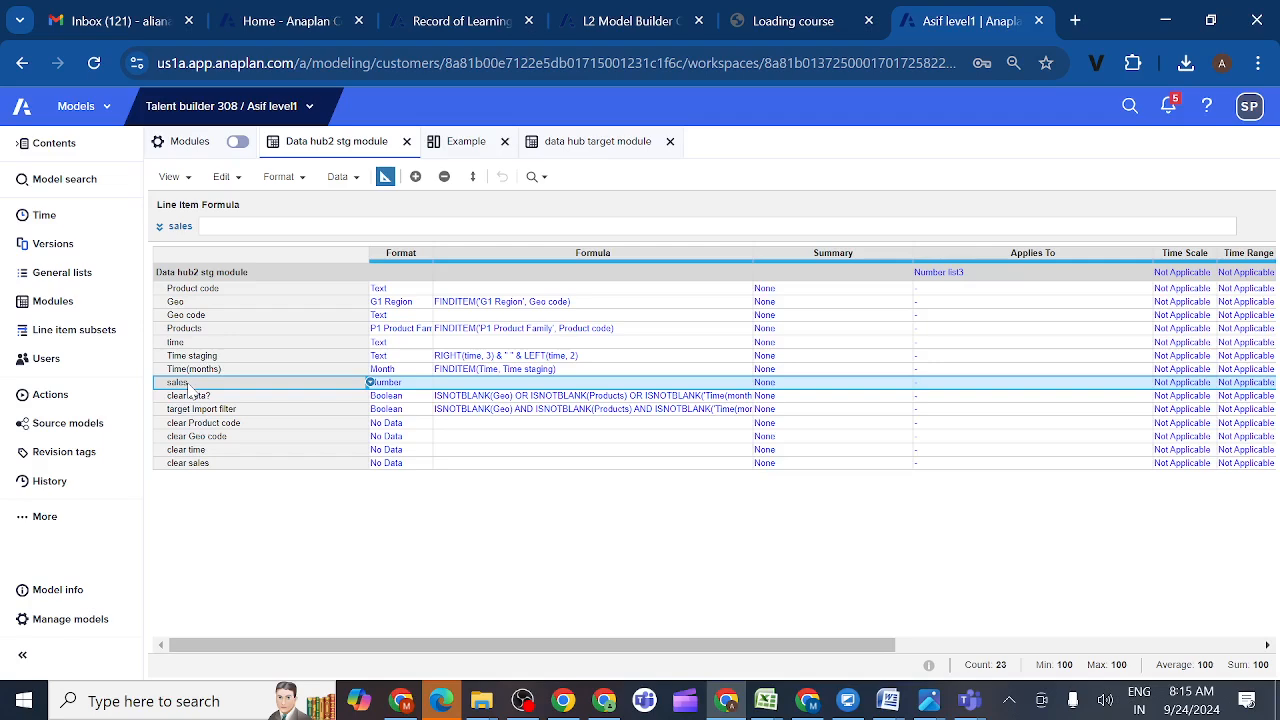
# - Open the Data hub staging3 module to review its product, geo, time and sales columns
pyautogui.click(55, 303)
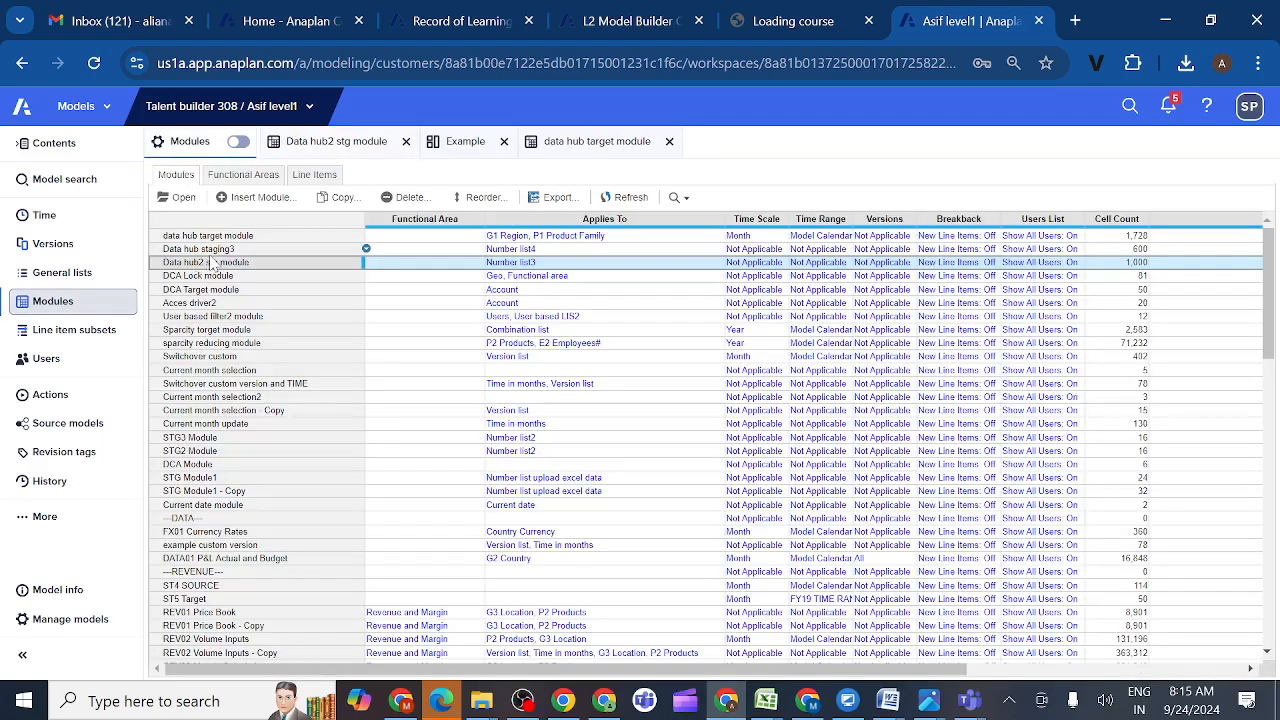
pyautogui.click(212, 252)
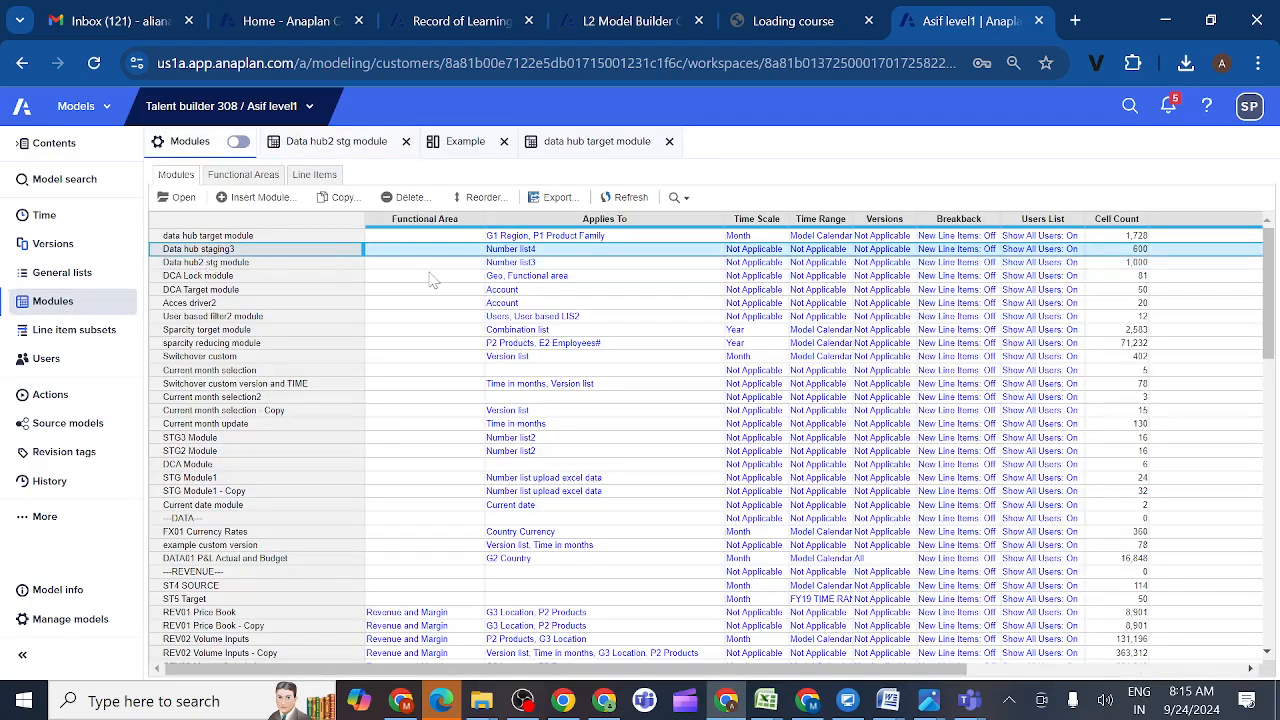
pyautogui.click(182, 198)
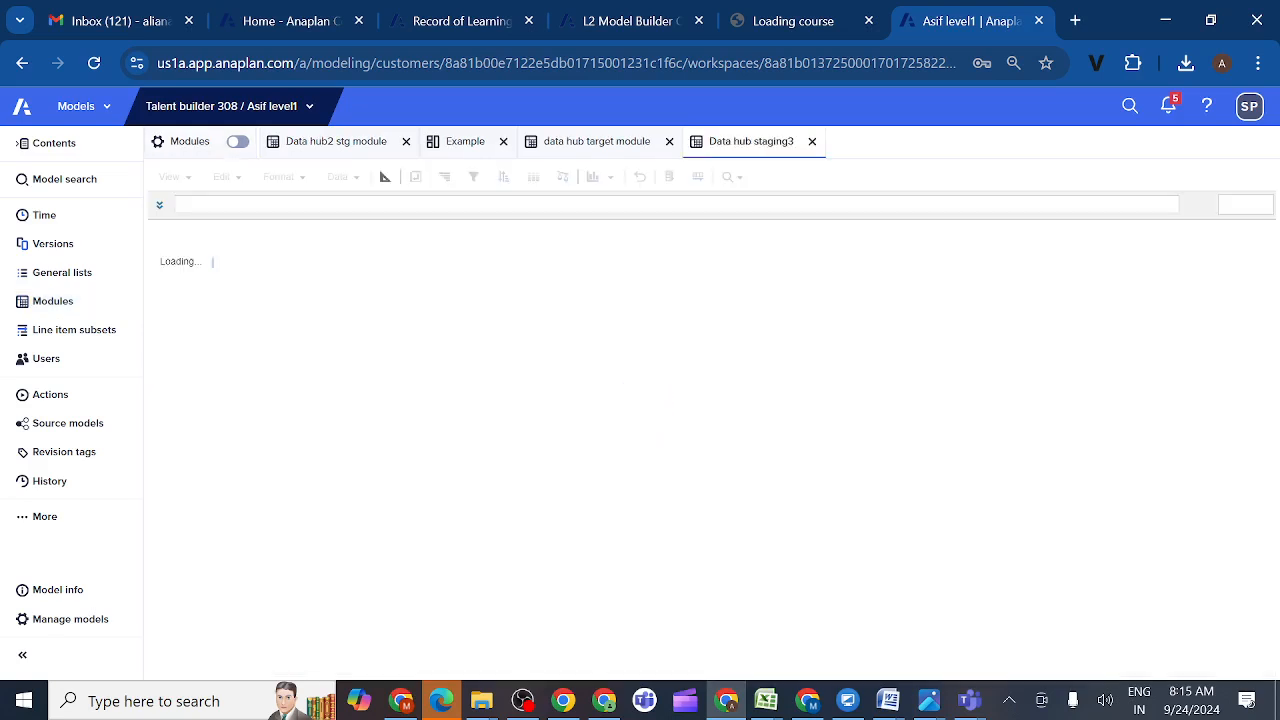
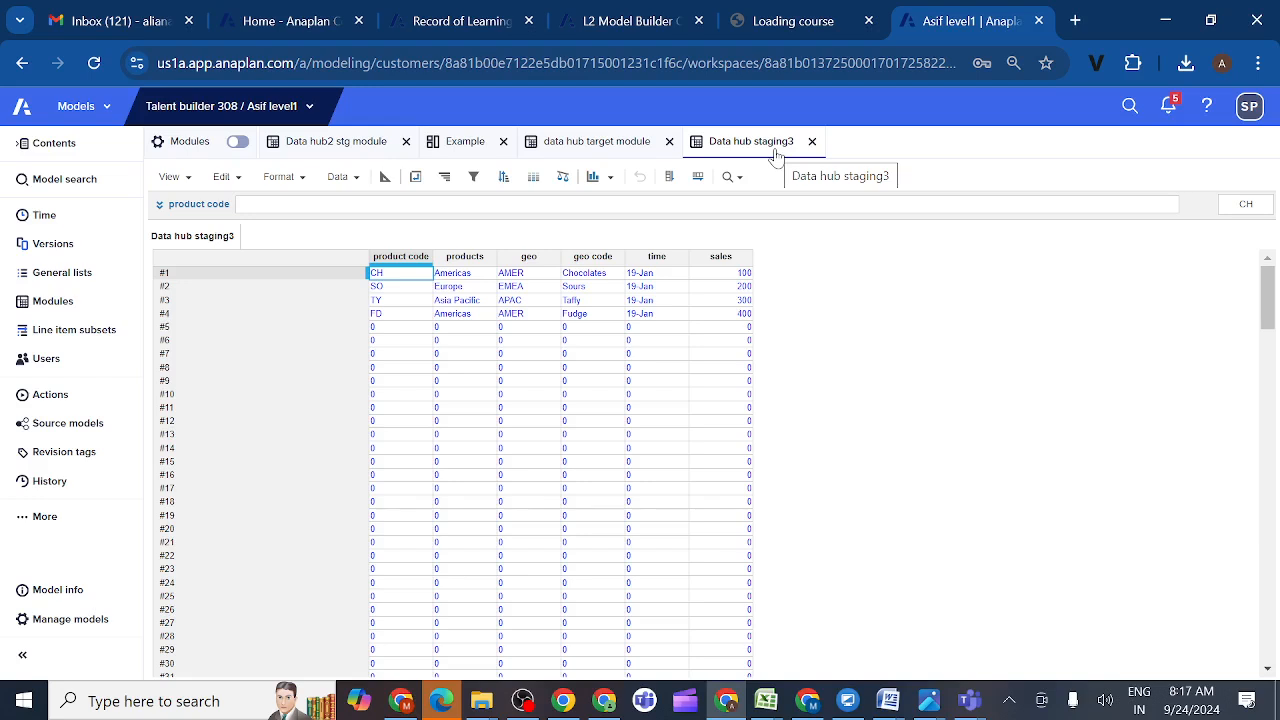
# - Start inserting a new module at the data hub target module row and name it Data hub target4
pyautogui.click(68, 303)
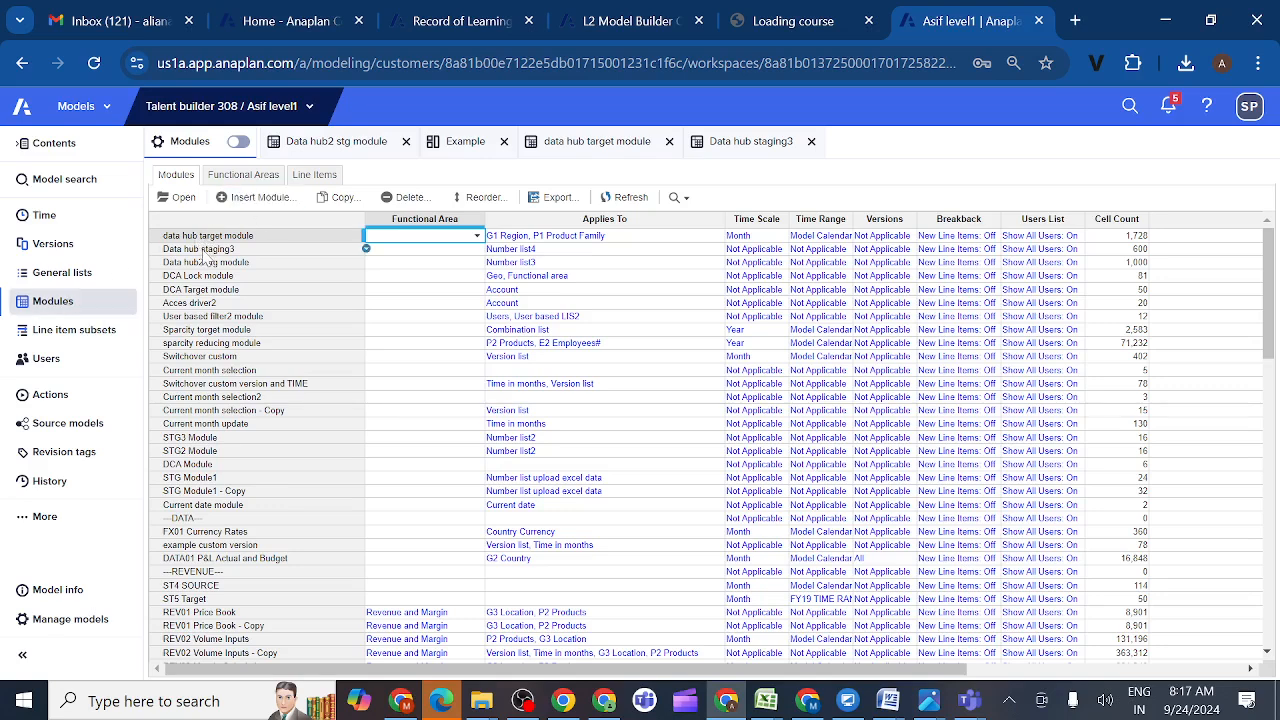
pyautogui.click(208, 238)
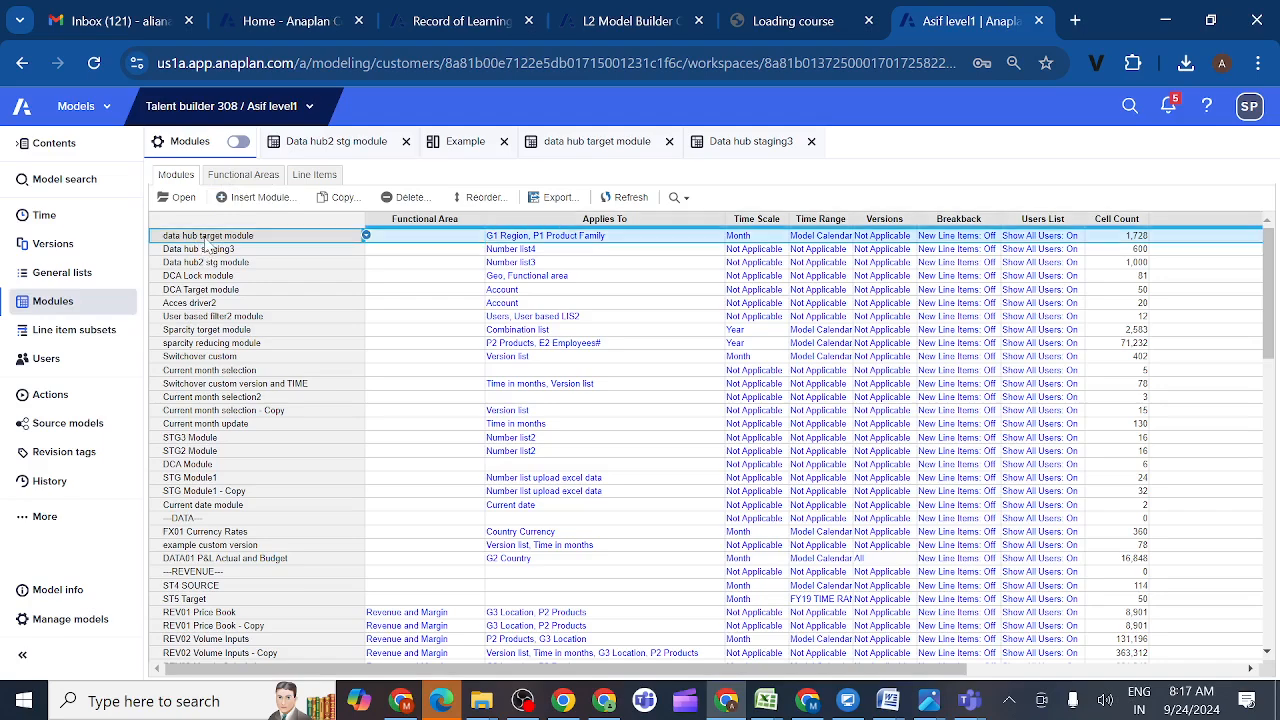
pyautogui.click(262, 199)
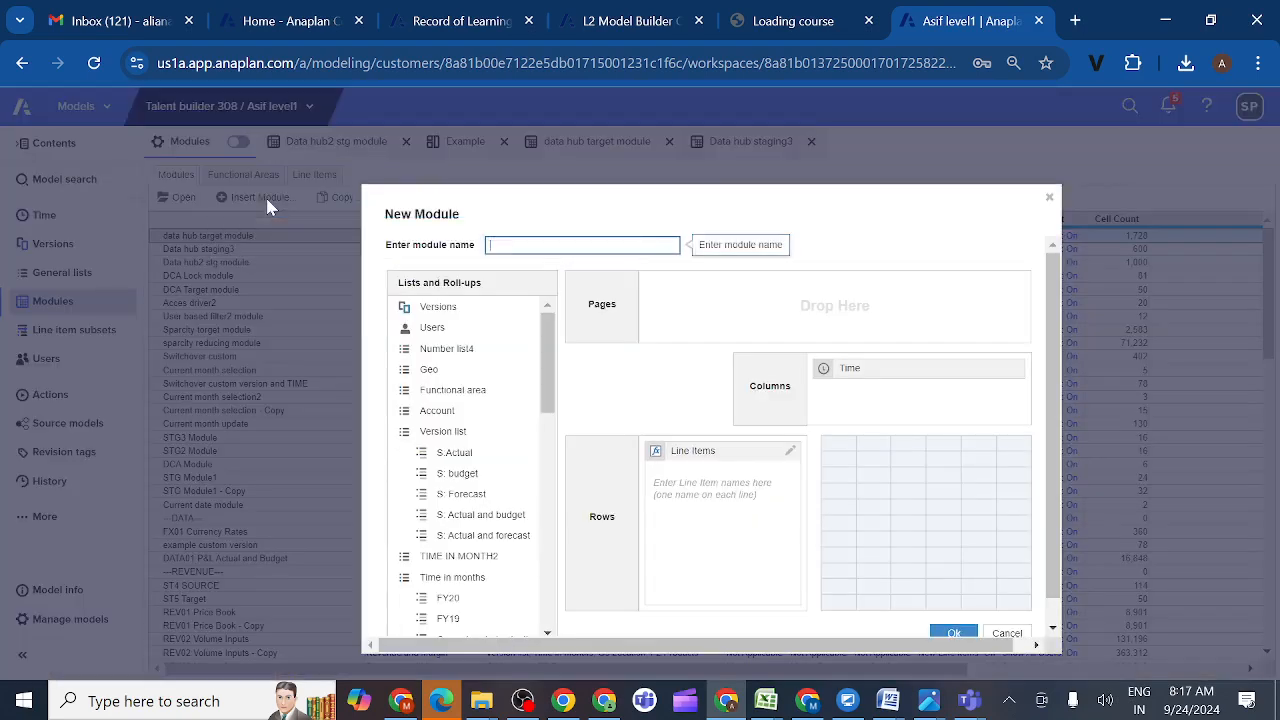
pyautogui.write('Da')
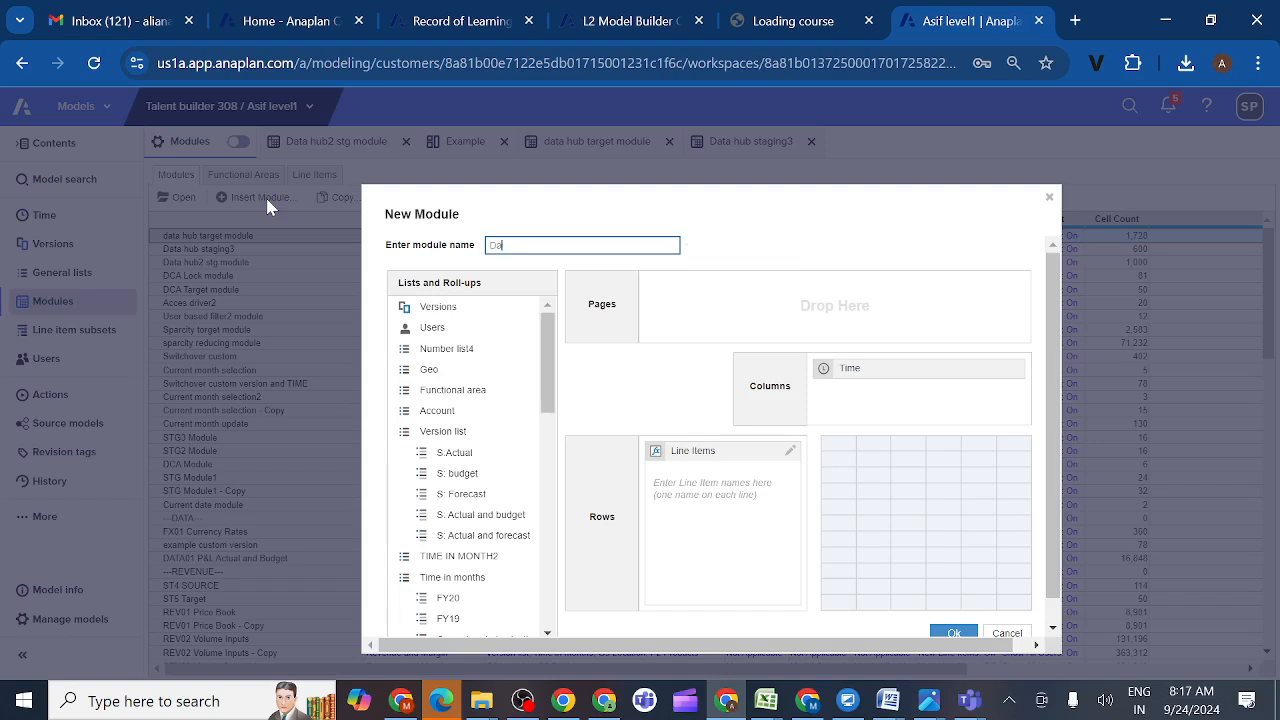
pyautogui.write('ta hub ae')
pyautogui.press('BackSpace')
pyautogui.press('BackSpace')
pyautogui.write('(')
pyautogui.write('arget4')
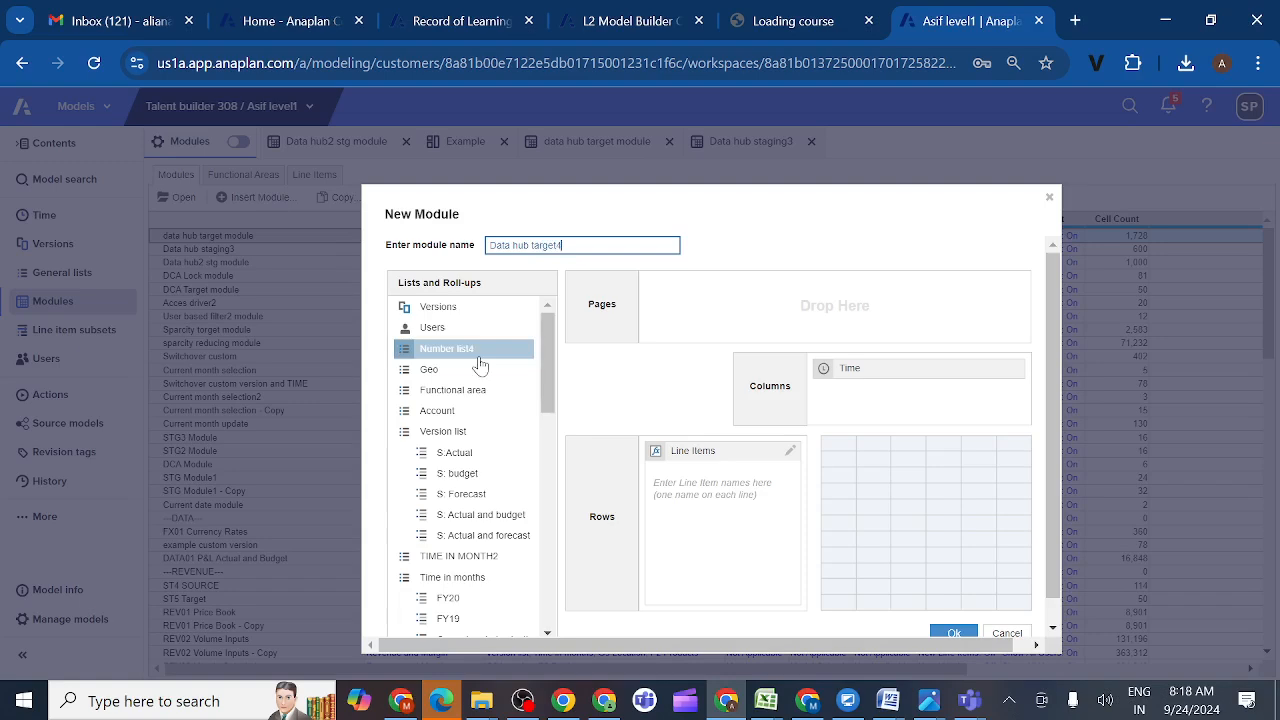
# - Add the G1 Region and P1 Product Family lists to the new module's pages
pyautogui.scroll(-1, 478, 516)
pyautogui.scroll(1, 477, 569)
pyautogui.scroll(-3, 477, 566)
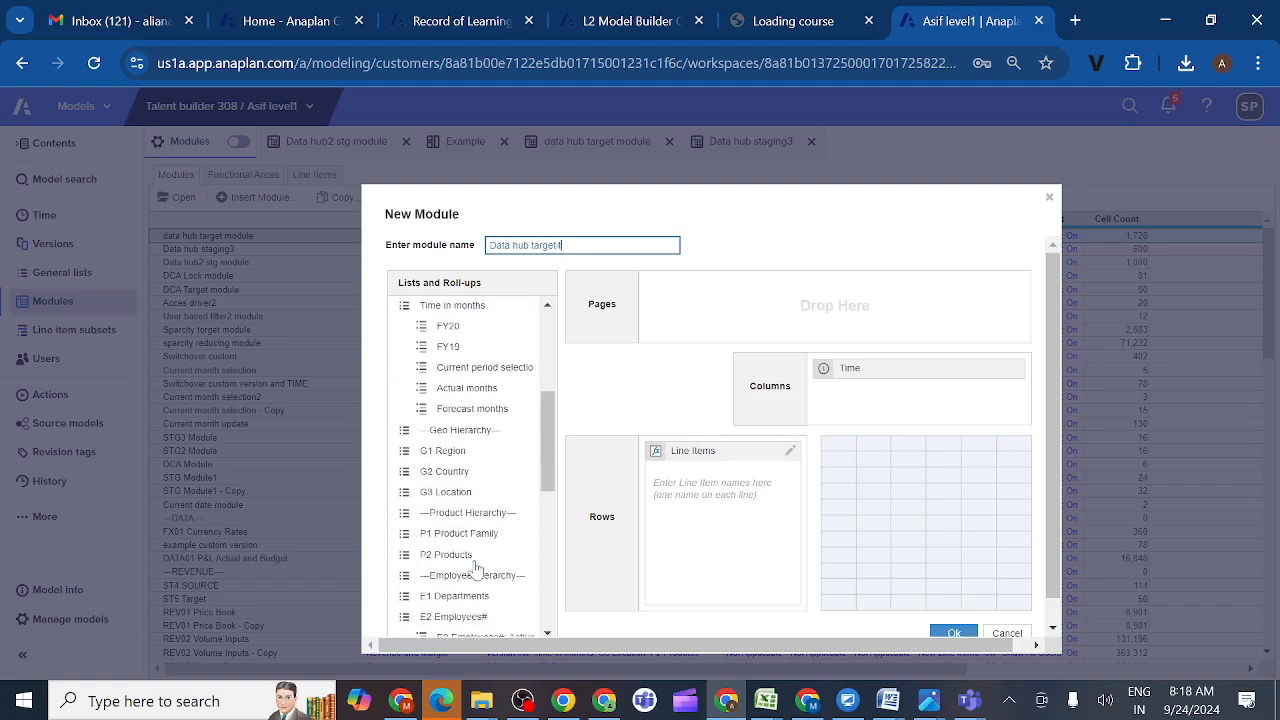
pyautogui.moveTo(458, 442); pyautogui.dragTo(758, 304)
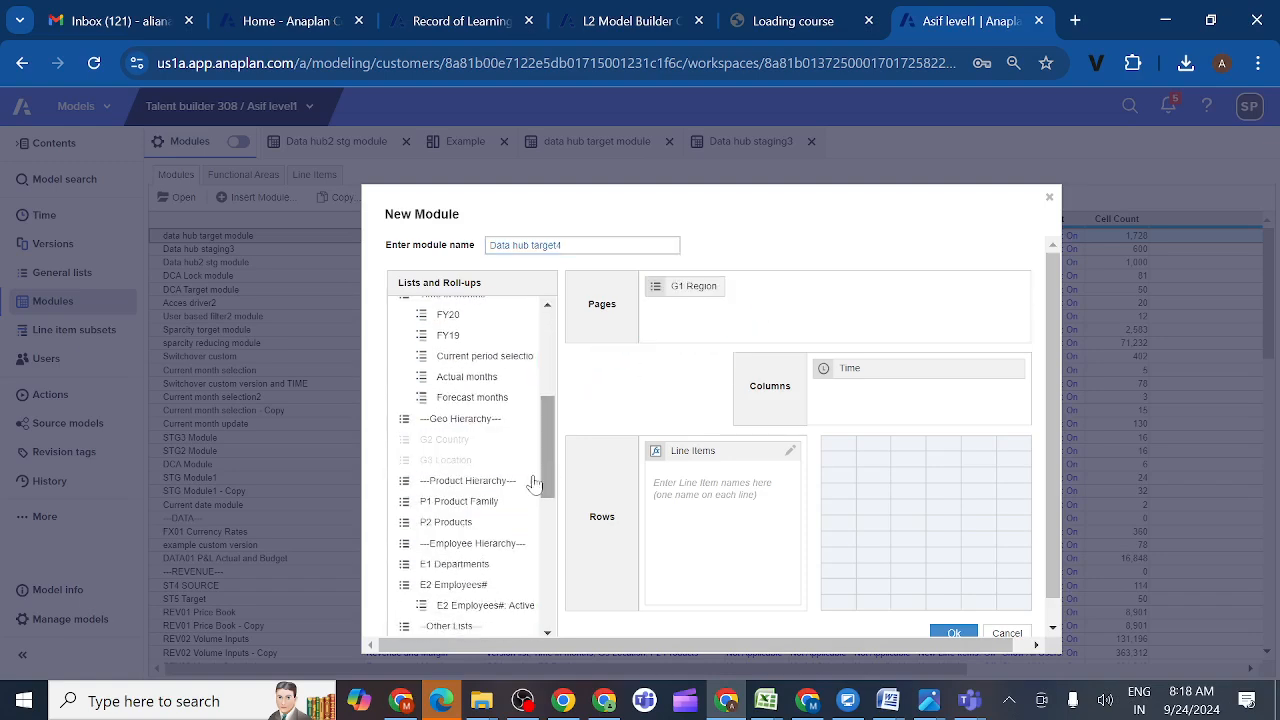
pyautogui.moveTo(465, 505); pyautogui.dragTo(866, 306)
# - Enter the line items sales staging1, sales staging2 and sales staging3, and create the module
pyautogui.click(720, 520)
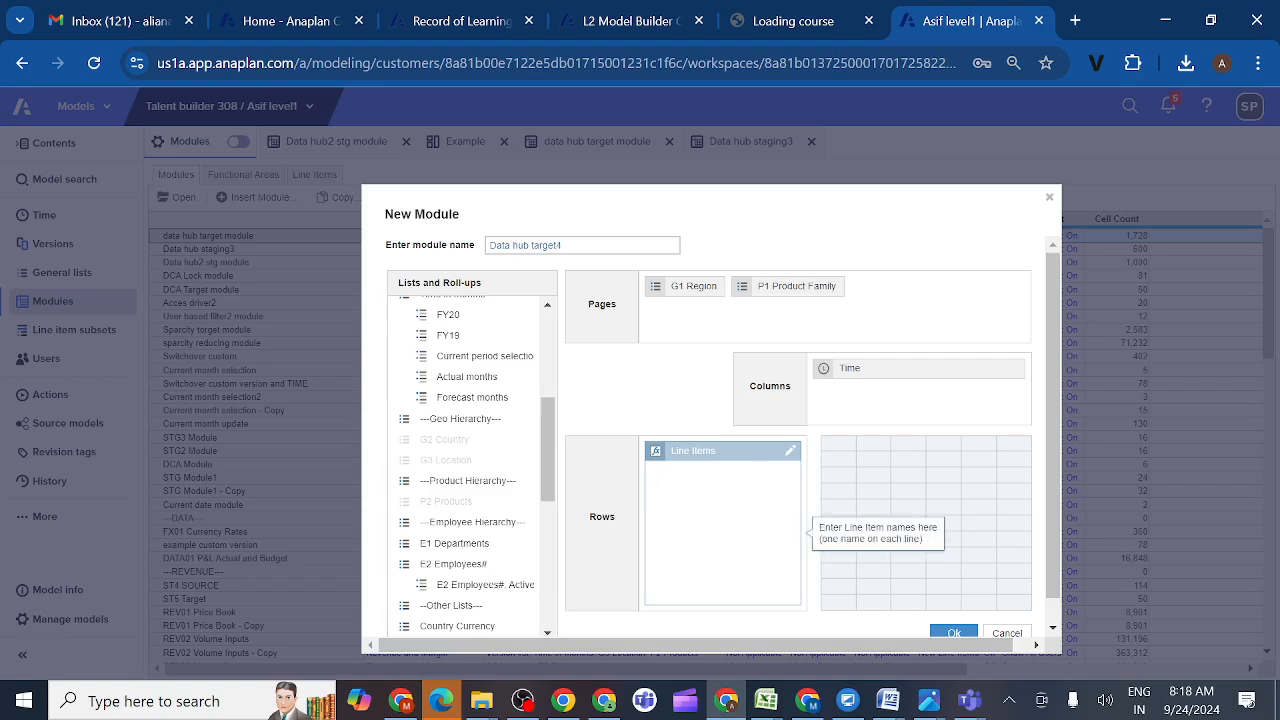
pyautogui.write('s')
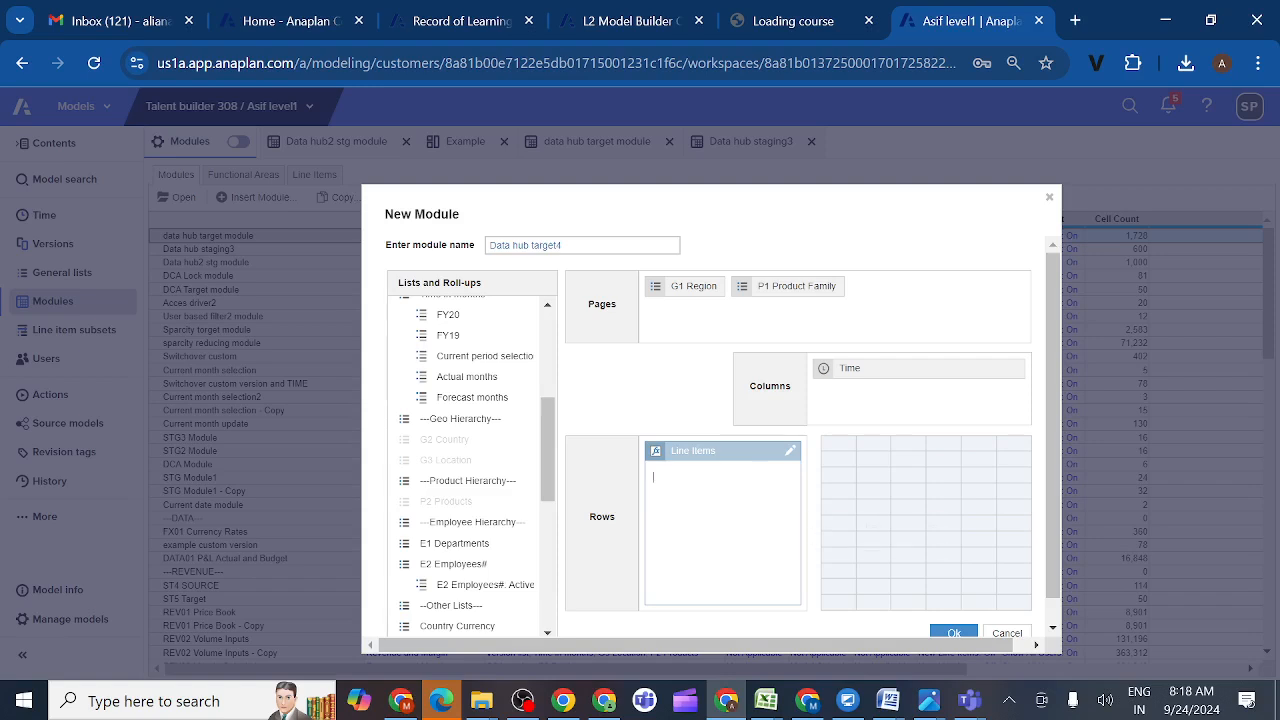
pyautogui.press('BackSpace')
pyautogui.write('sale')
pyautogui.write('s stagin')
pyautogui.write('1')
pyautogui.press('BackSpace')
pyautogui.press('BackSpace')
pyautogui.press('BackSpace')
pyautogui.write('ging')
pyautogui.write('sales staging2 sales st')
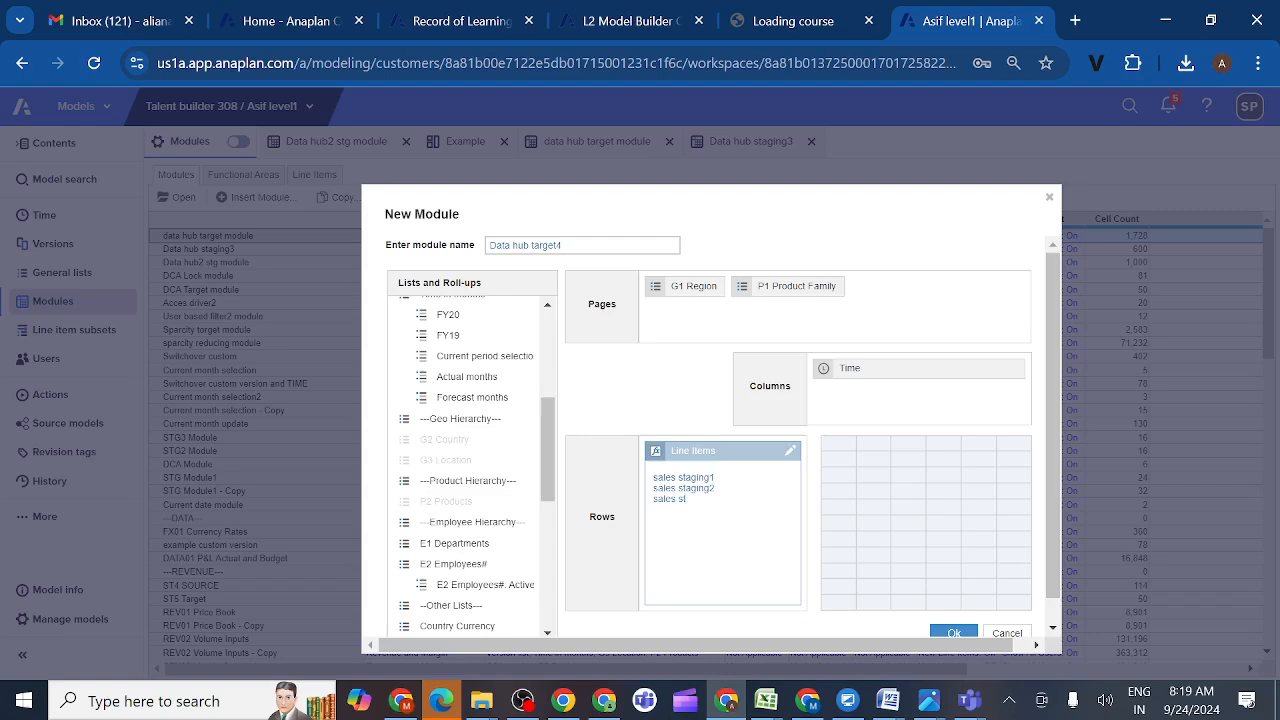
pyautogui.write('aging3')
pyautogui.scroll(-1, 720, 520)
pyautogui.click(955, 609)
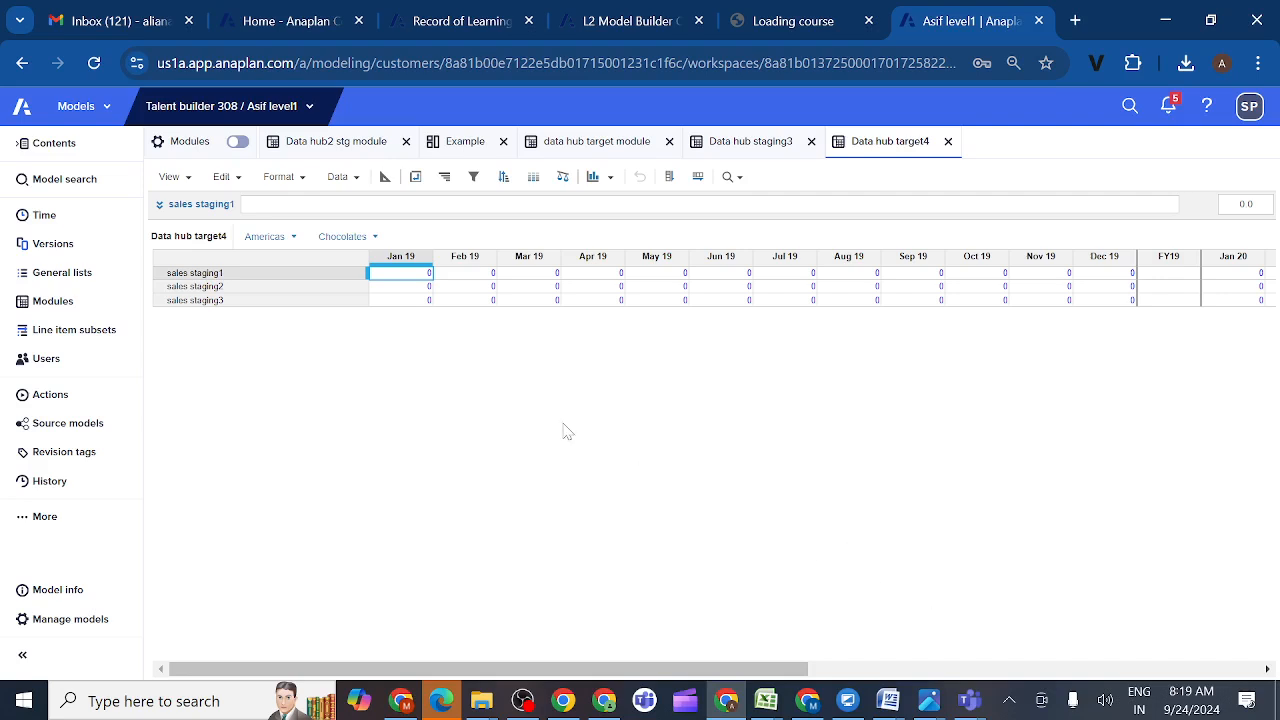
# - Examine the monthly columns and the sales staging1 row in the Data hub target4 grid
pyautogui.hscroll(5, 546, 310)
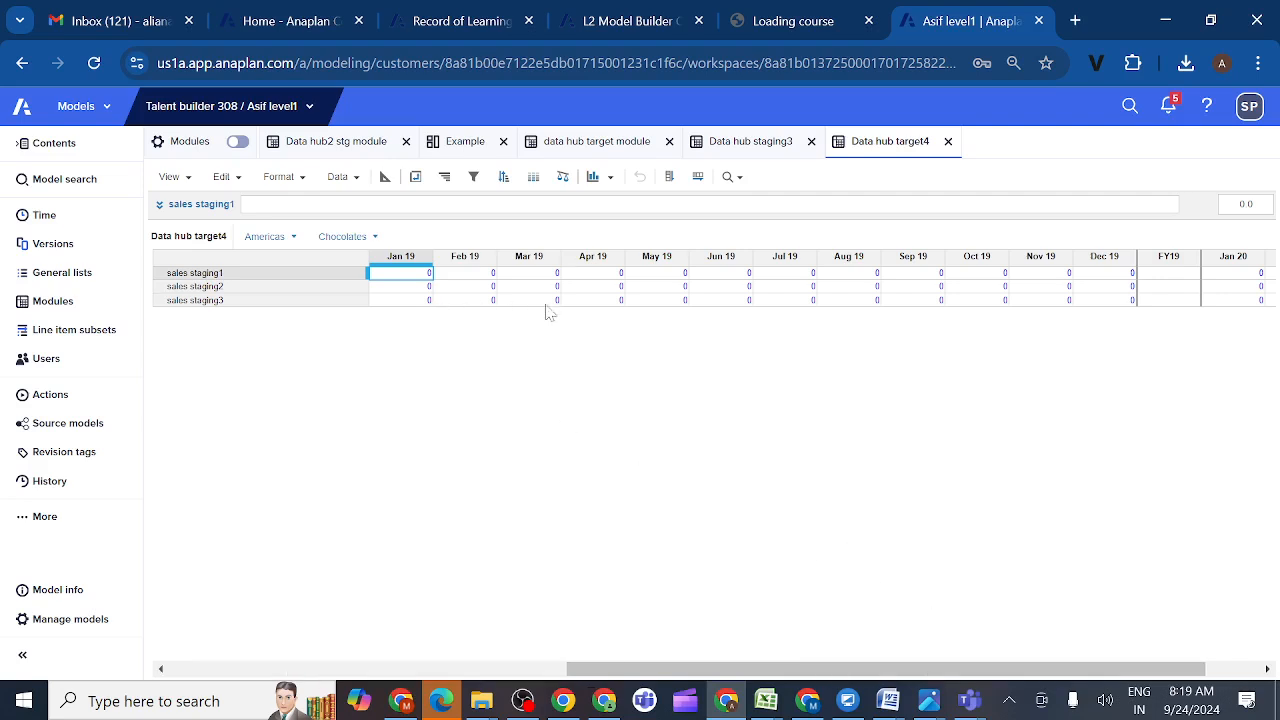
pyautogui.hscroll(-5, 550, 312)
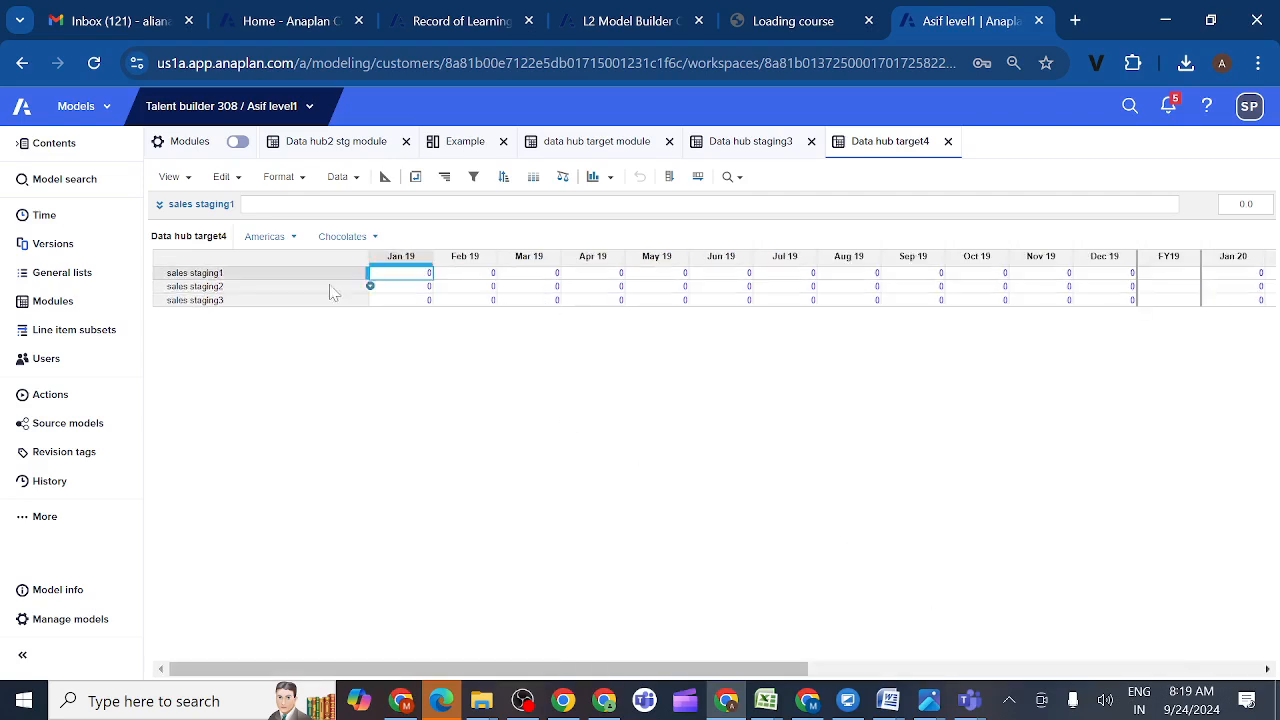
pyautogui.click(251, 277)
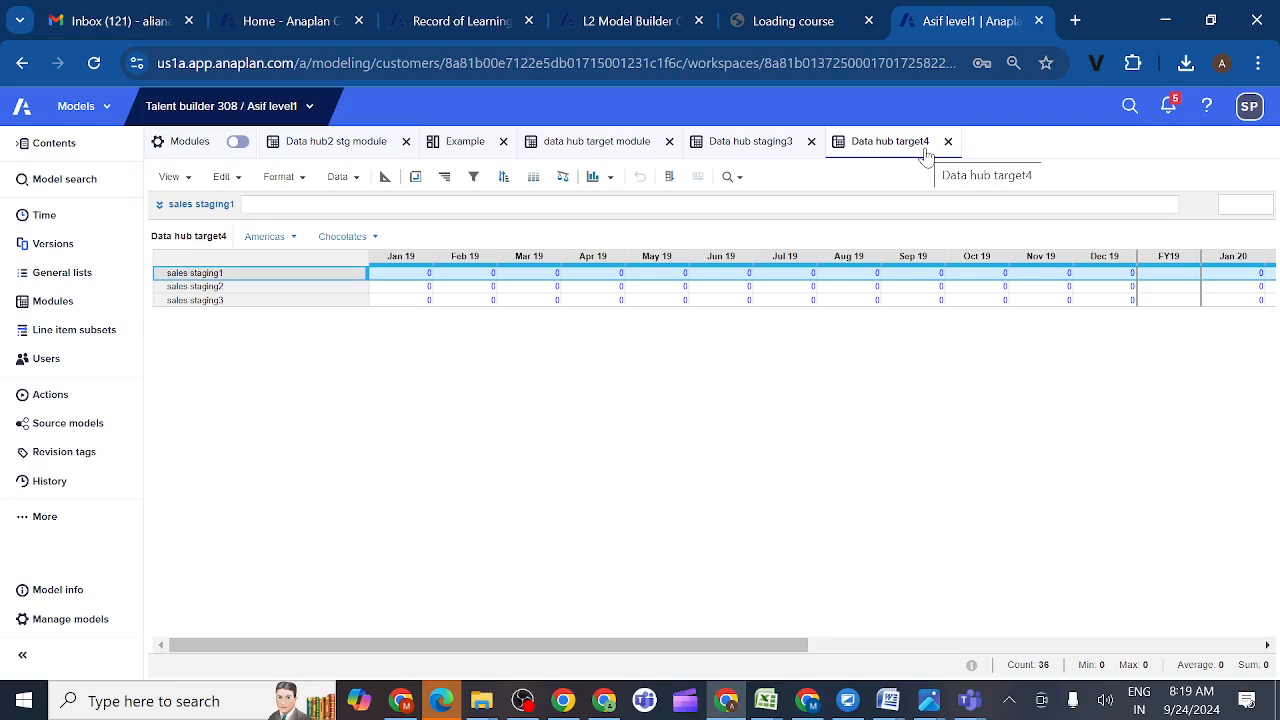
# - Return to the modules list and archive the "supply chain2" model in the Talent builder 308 workspace
pyautogui.click(61, 306)
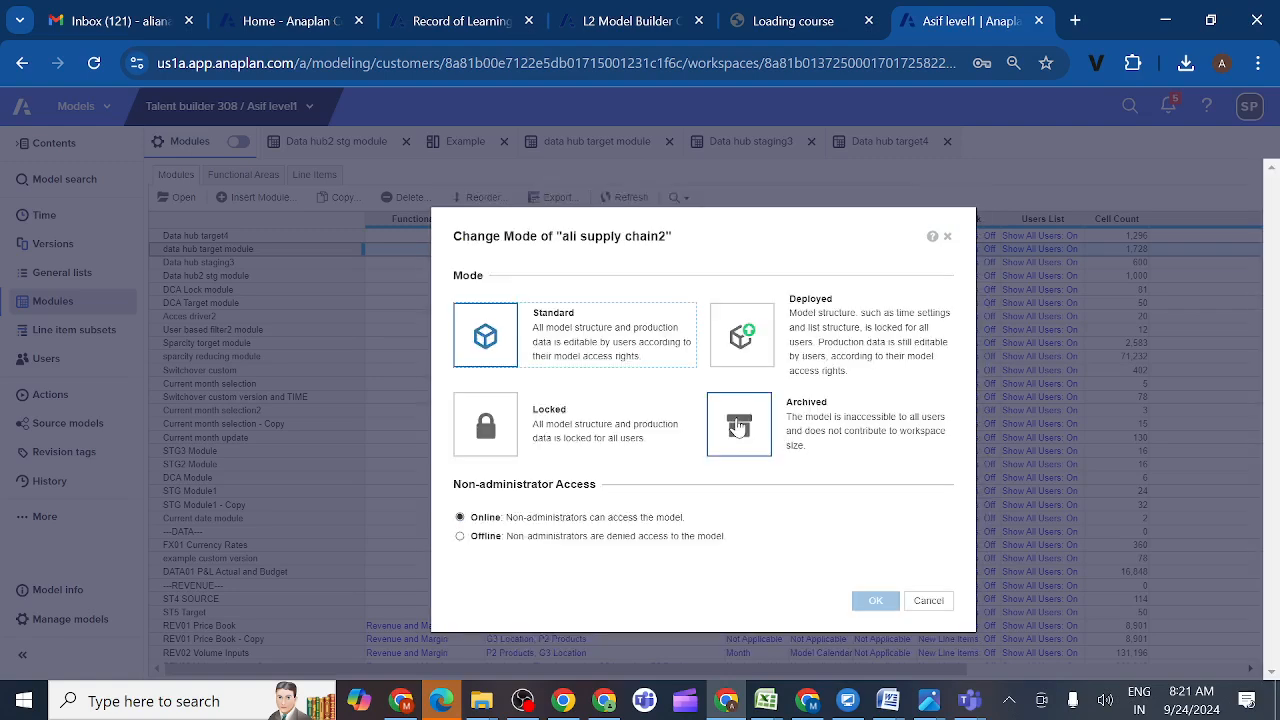
pyautogui.click(737, 427)
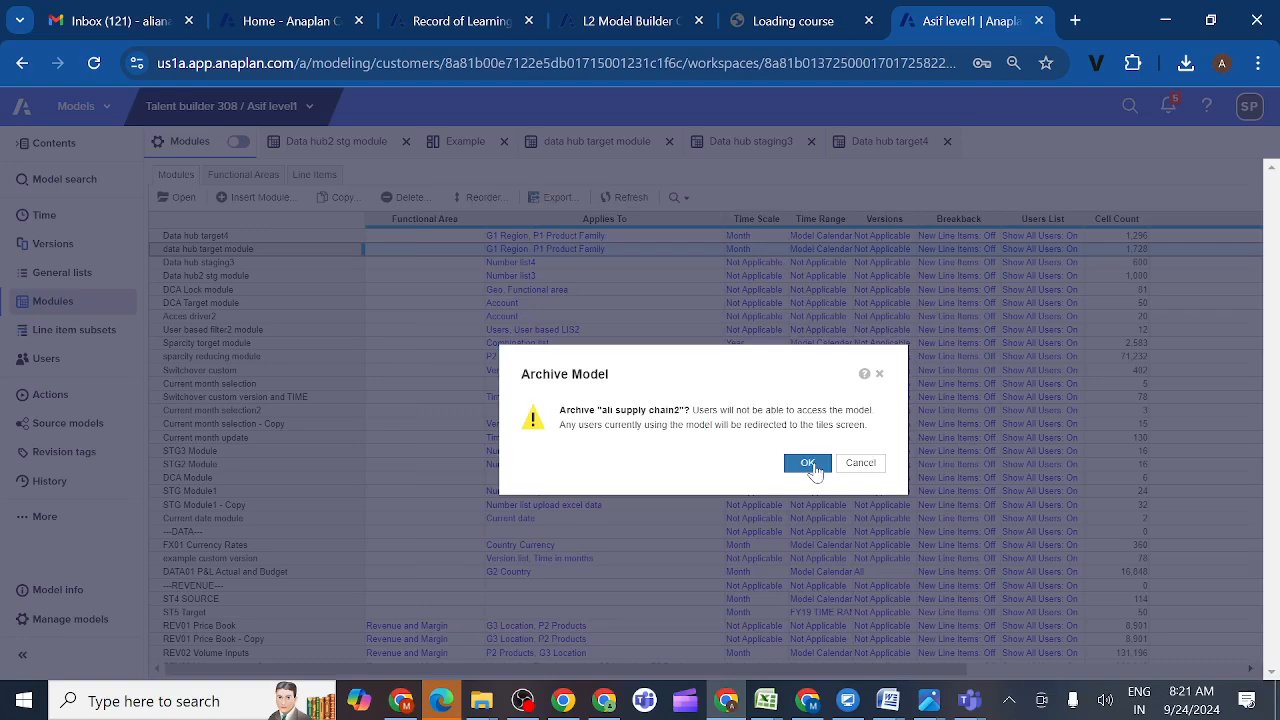
pyautogui.click(810, 466)
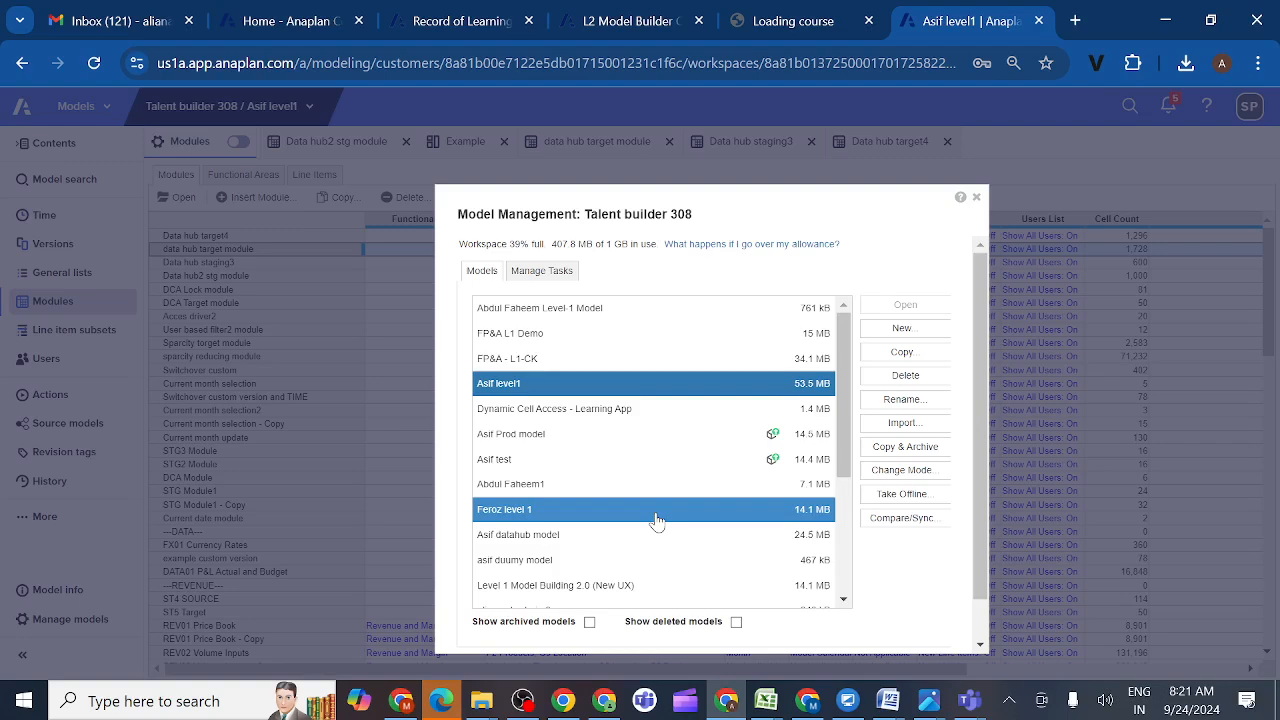
# - Change the mode of the "level1 copy" model to Archived and confirm archiving it
pyautogui.scroll(-3, 656, 521)
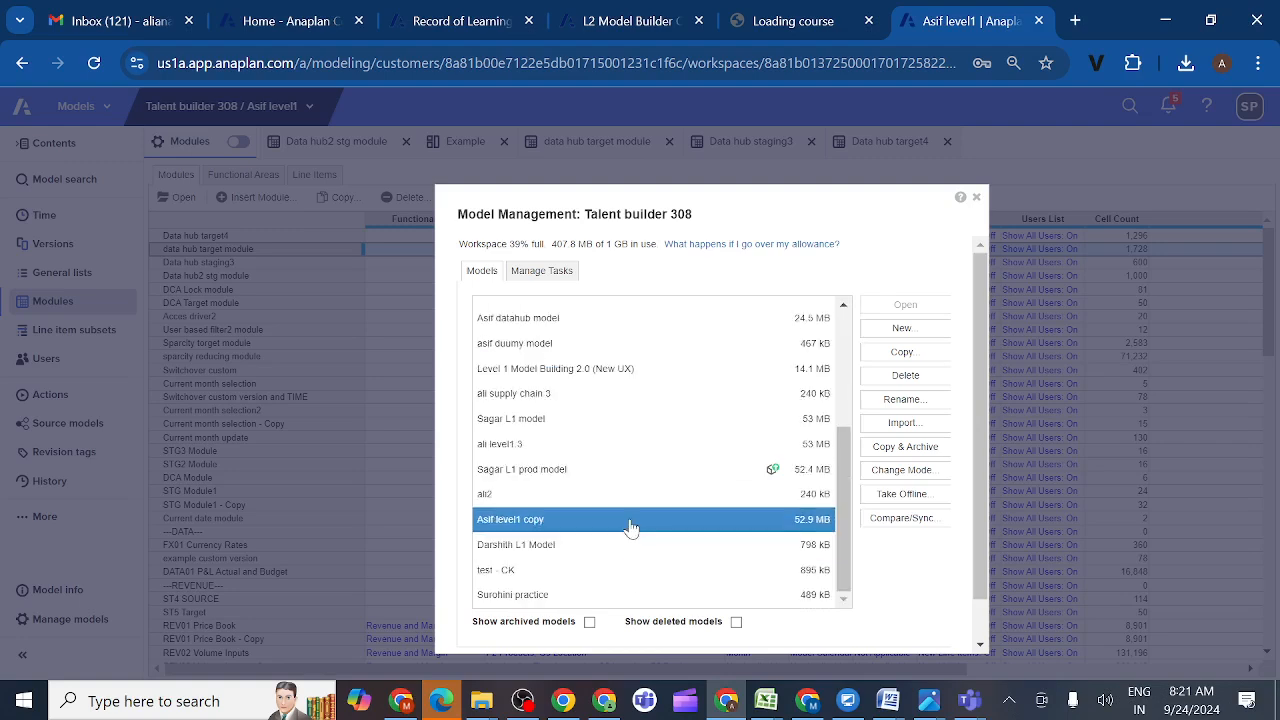
pyautogui.click(625, 524)
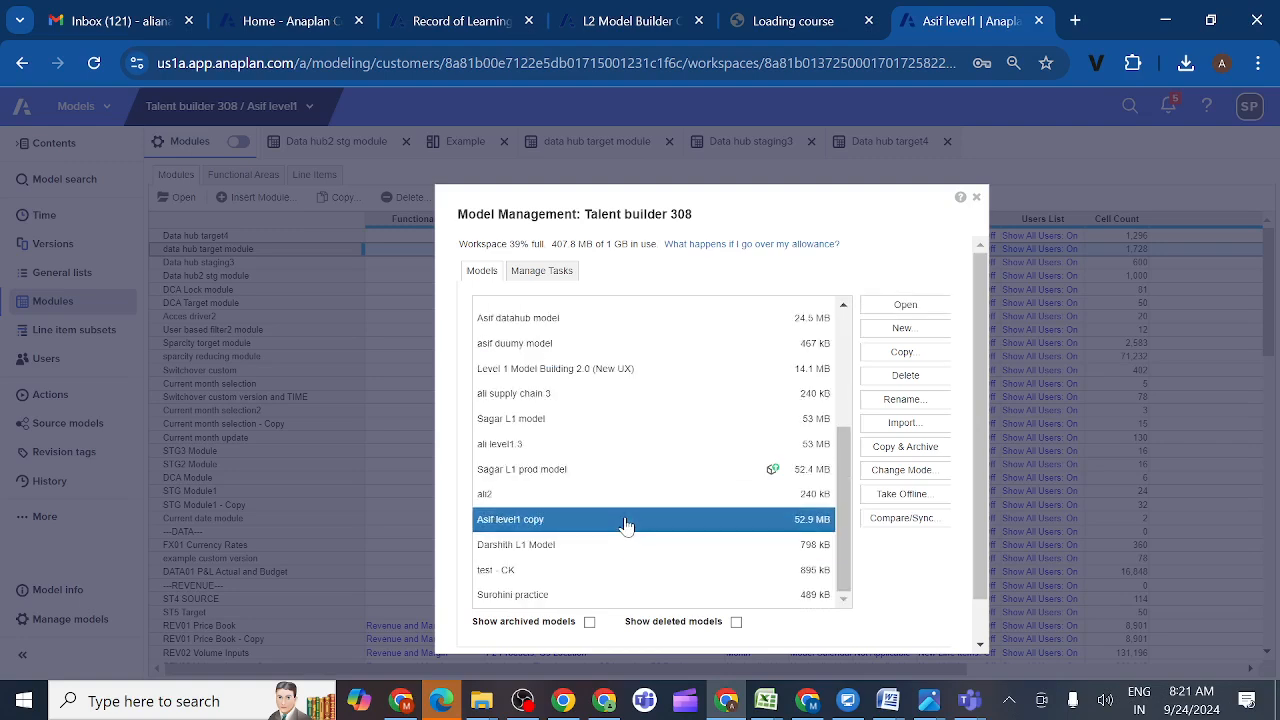
pyautogui.click(897, 471)
pyautogui.click(739, 429)
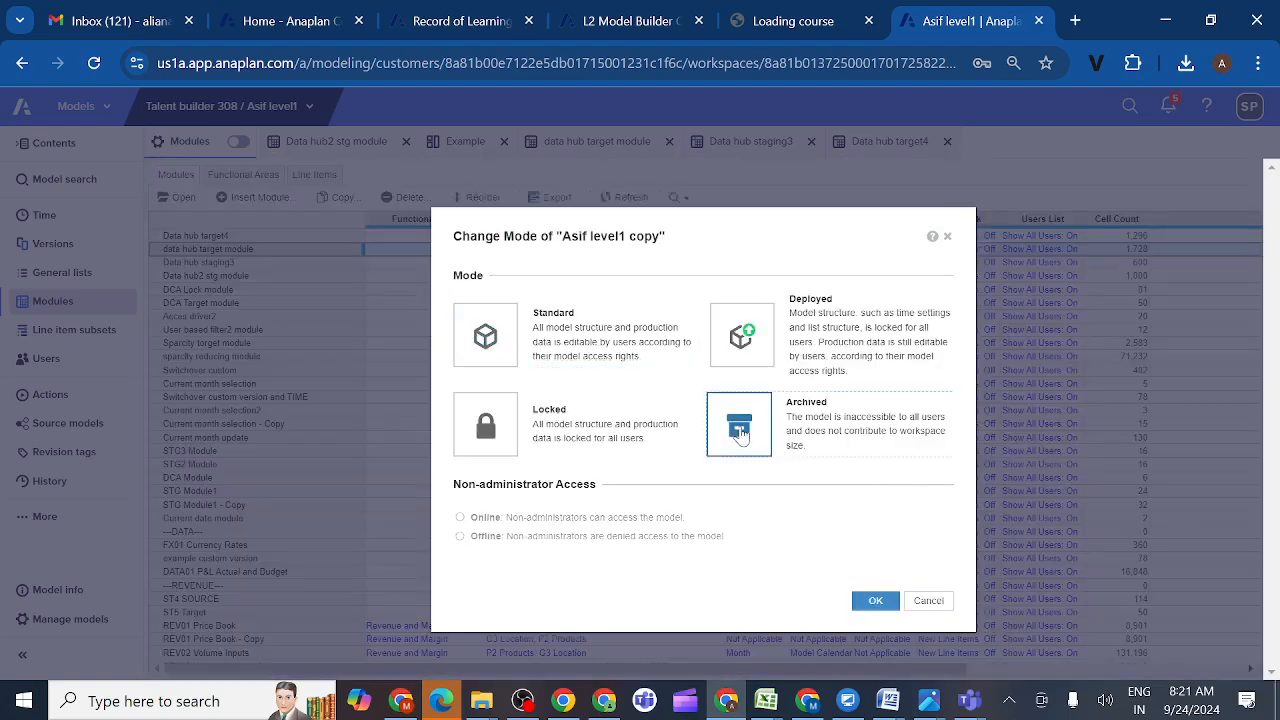
pyautogui.click(870, 600)
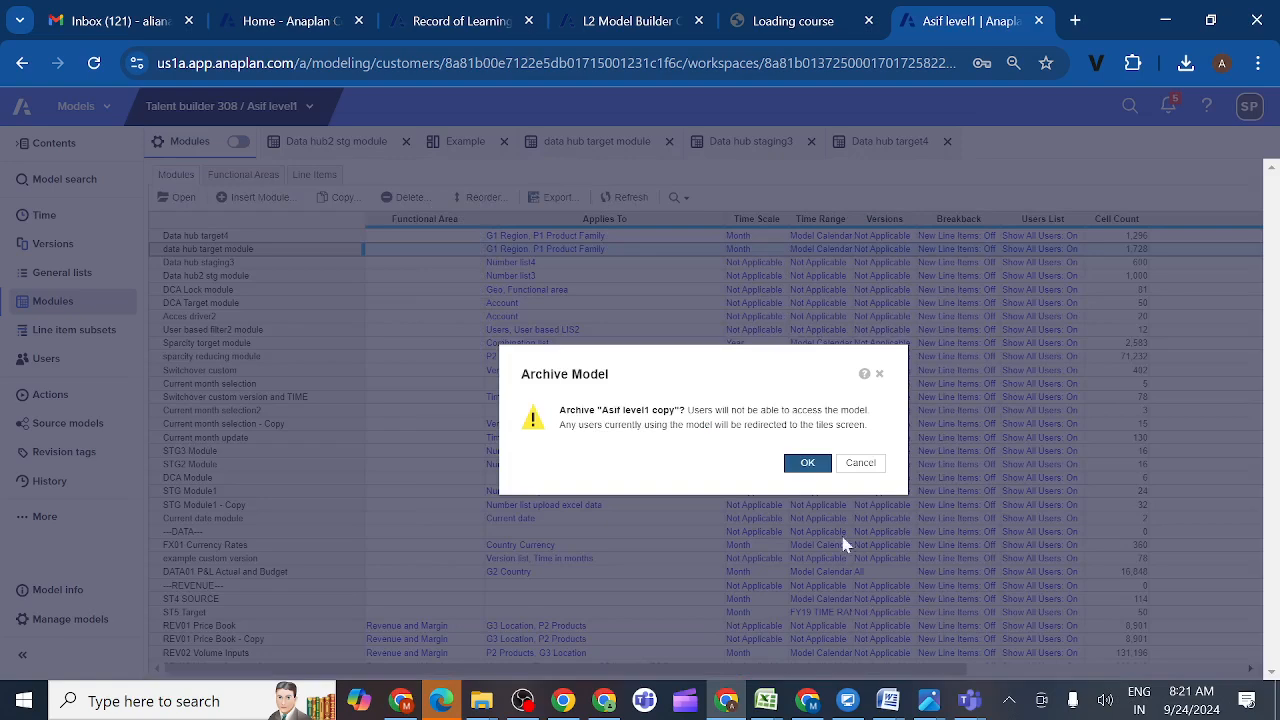
pyautogui.click(807, 463)
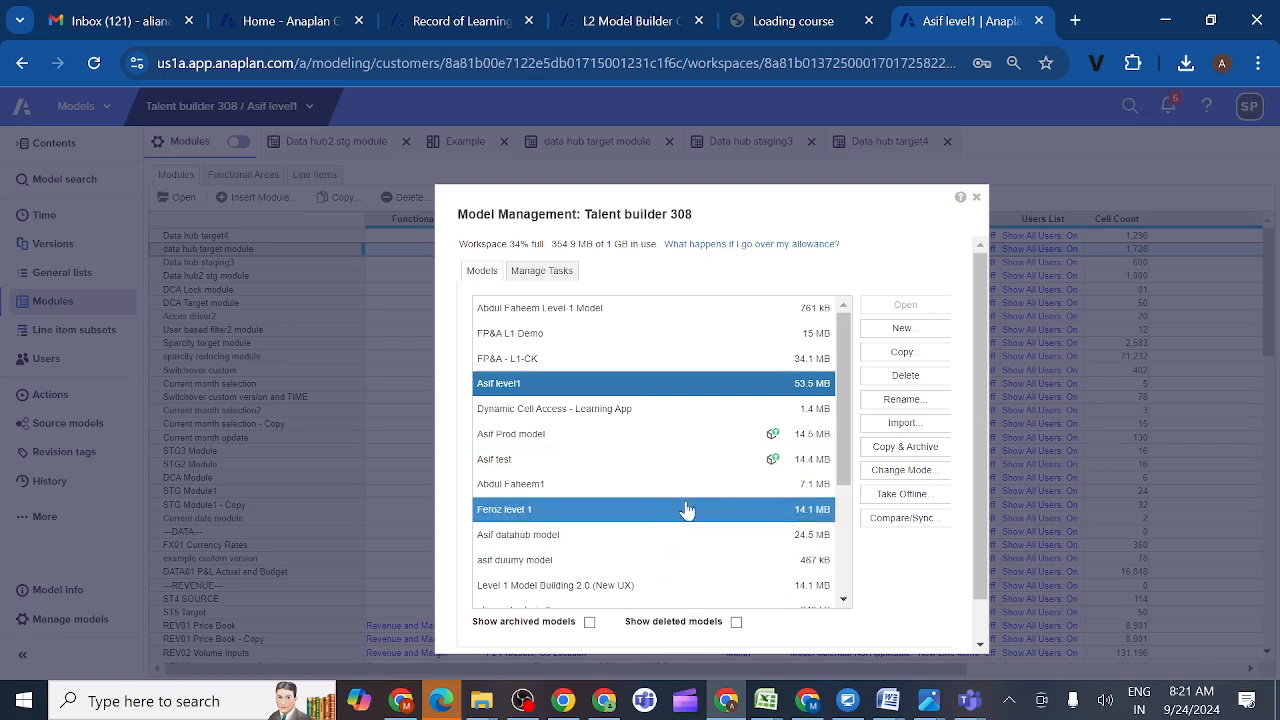
# - Close the model management dialog and return to the open data hub module views
pyautogui.hotkey('ctrl', '+')
pyautogui.hotkey('ctrl', '-')
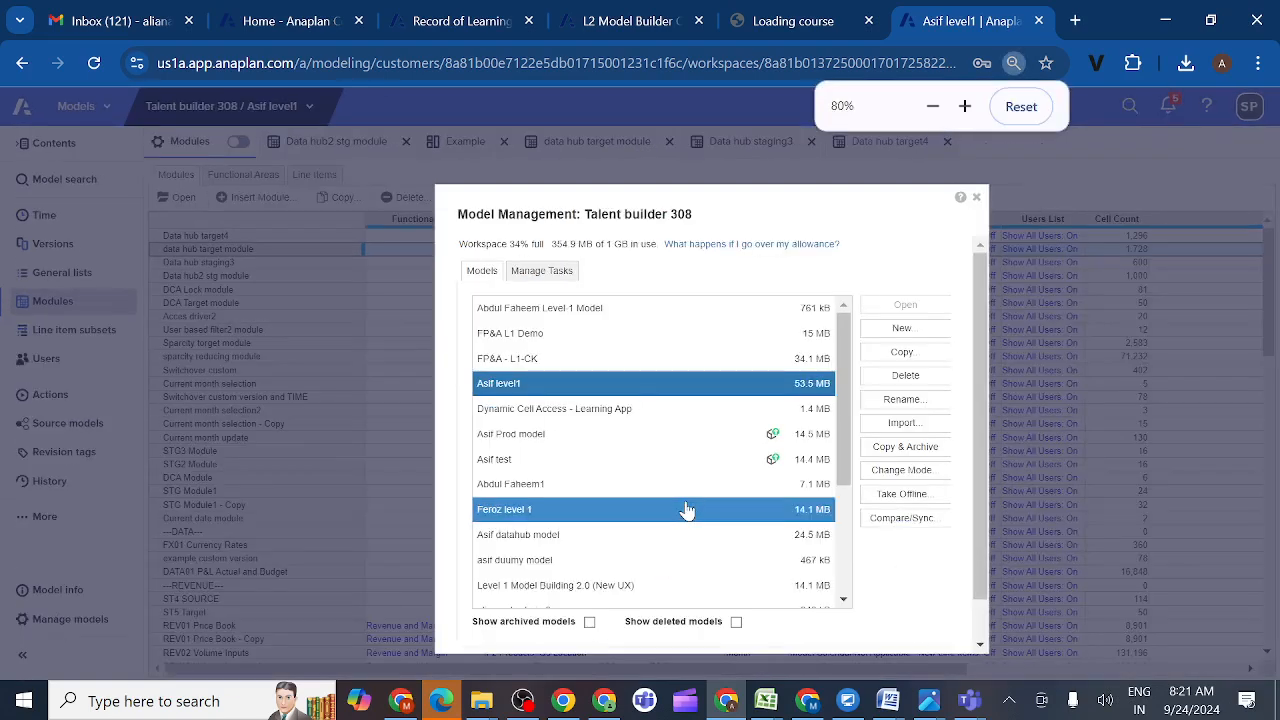
pyautogui.click(977, 199)
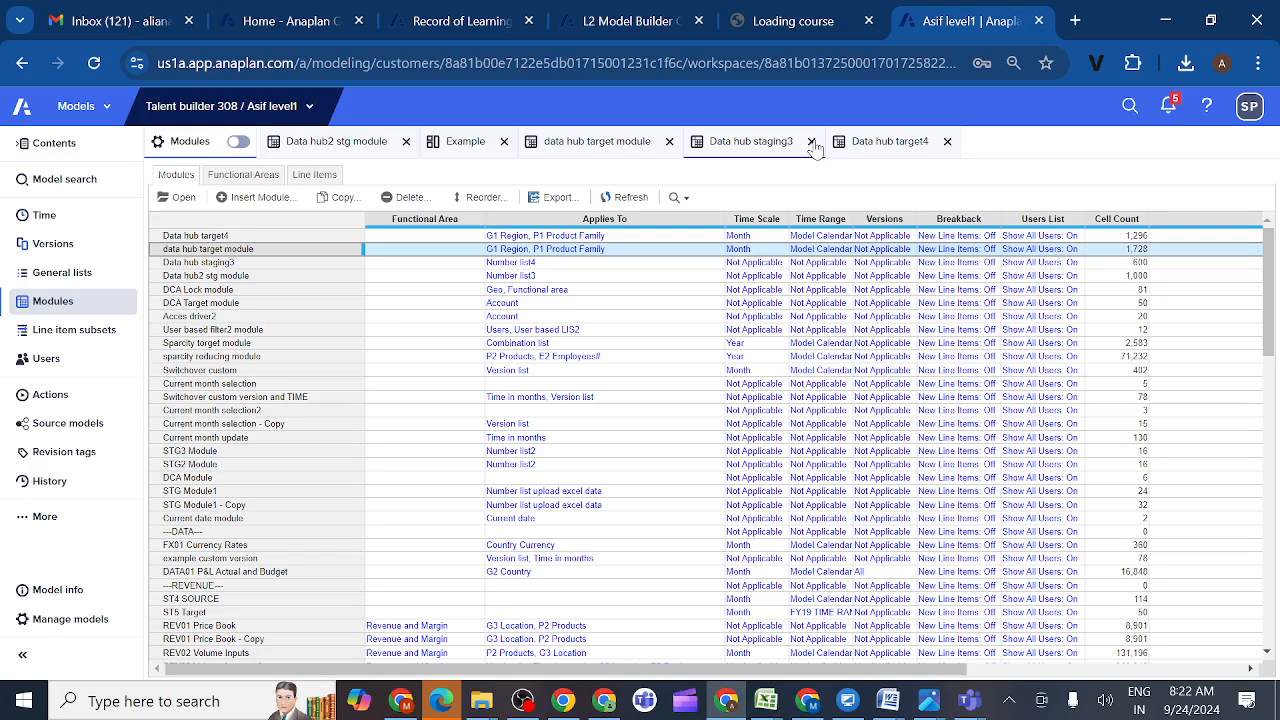
pyautogui.click(898, 143)
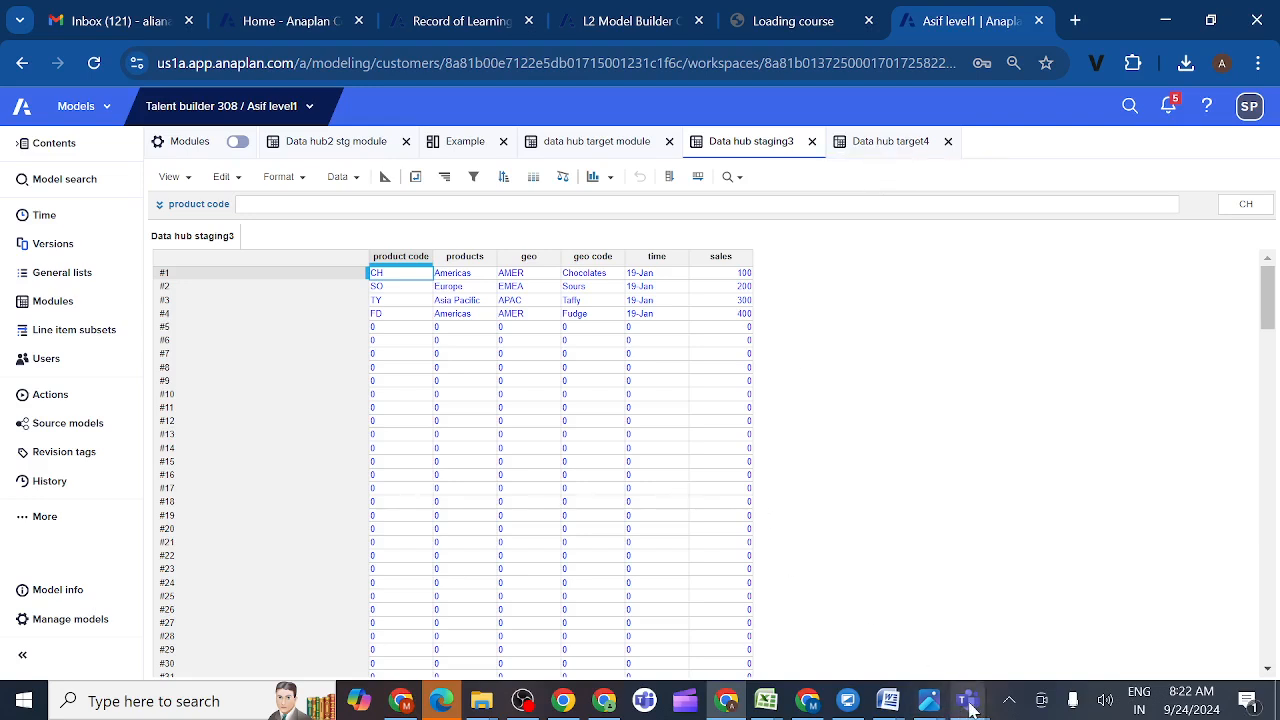
# - Switch to Microsoft Teams, rejoin the Anaplan new group meeting, and dismiss the group meeting notice
pyautogui.moveTo(970, 708)
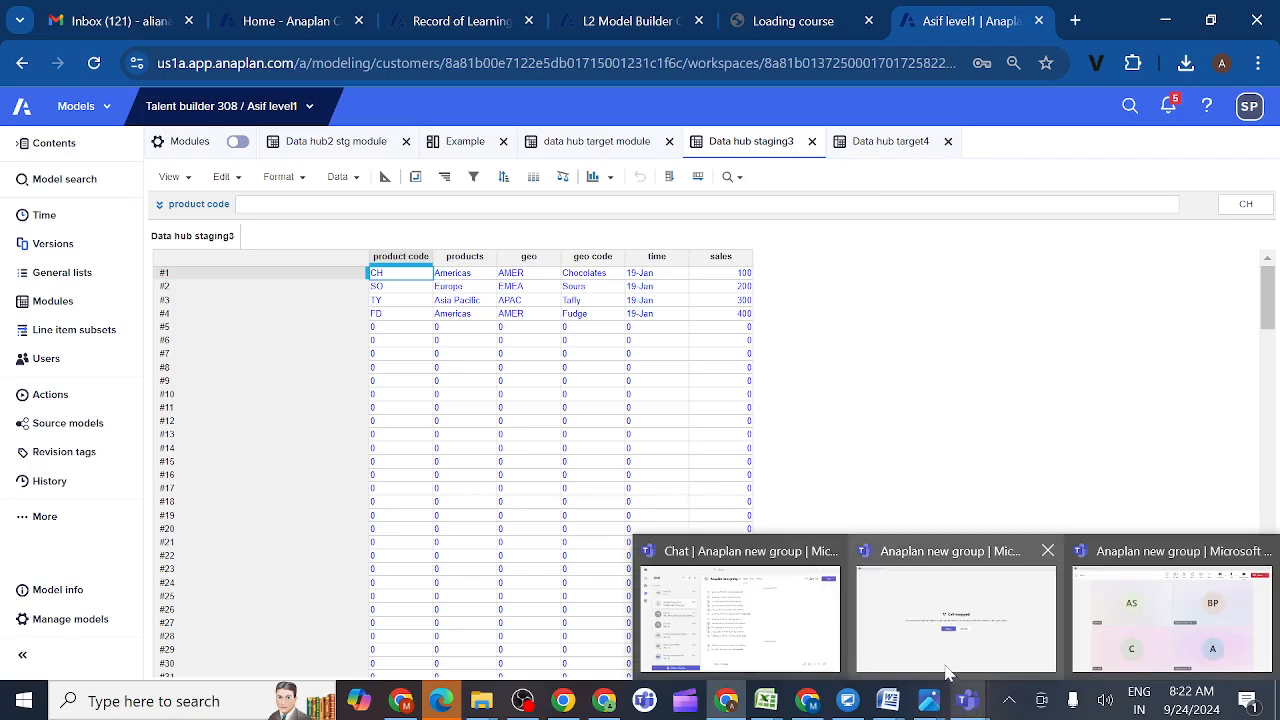
pyautogui.click(787, 636)
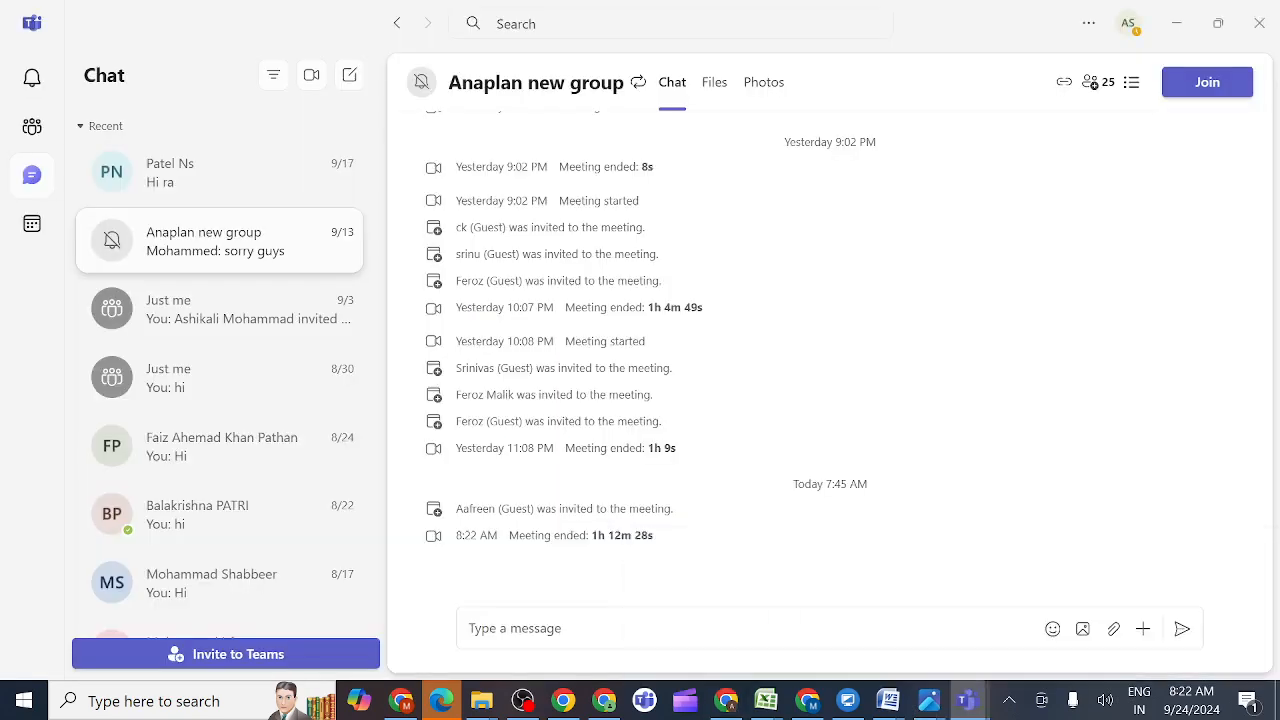
pyautogui.click(1197, 86)
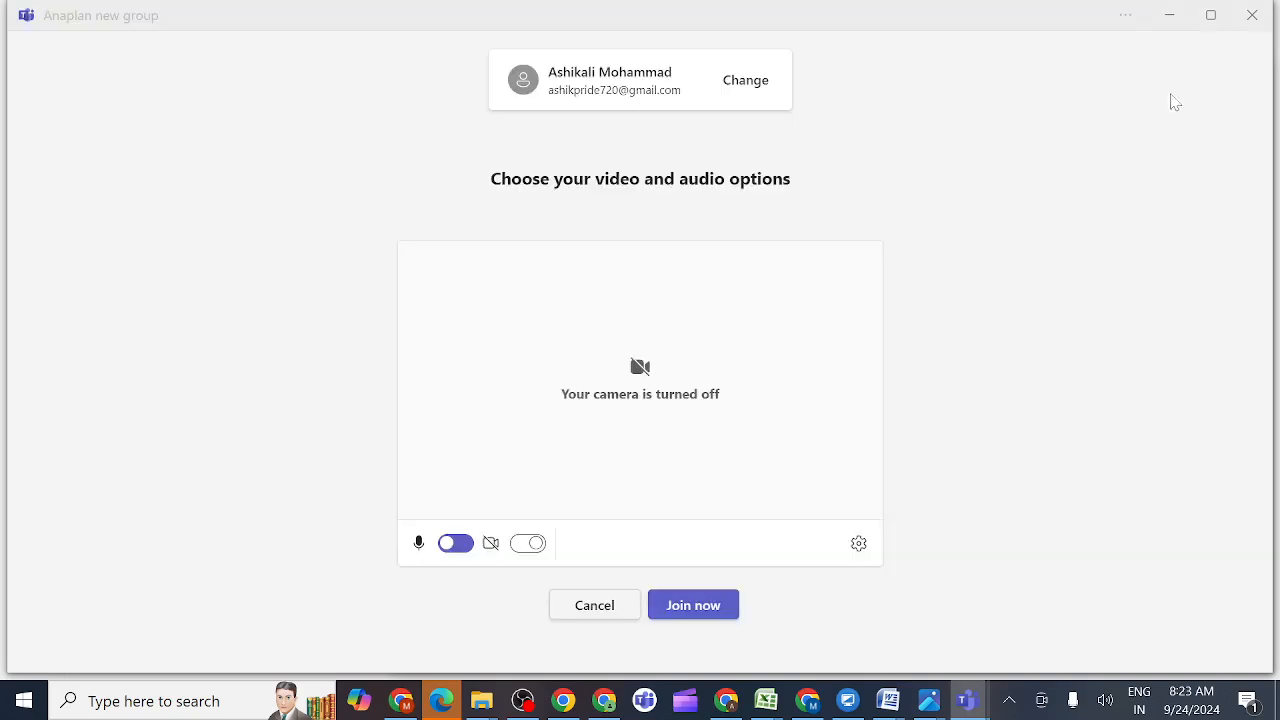
pyautogui.click(690, 609)
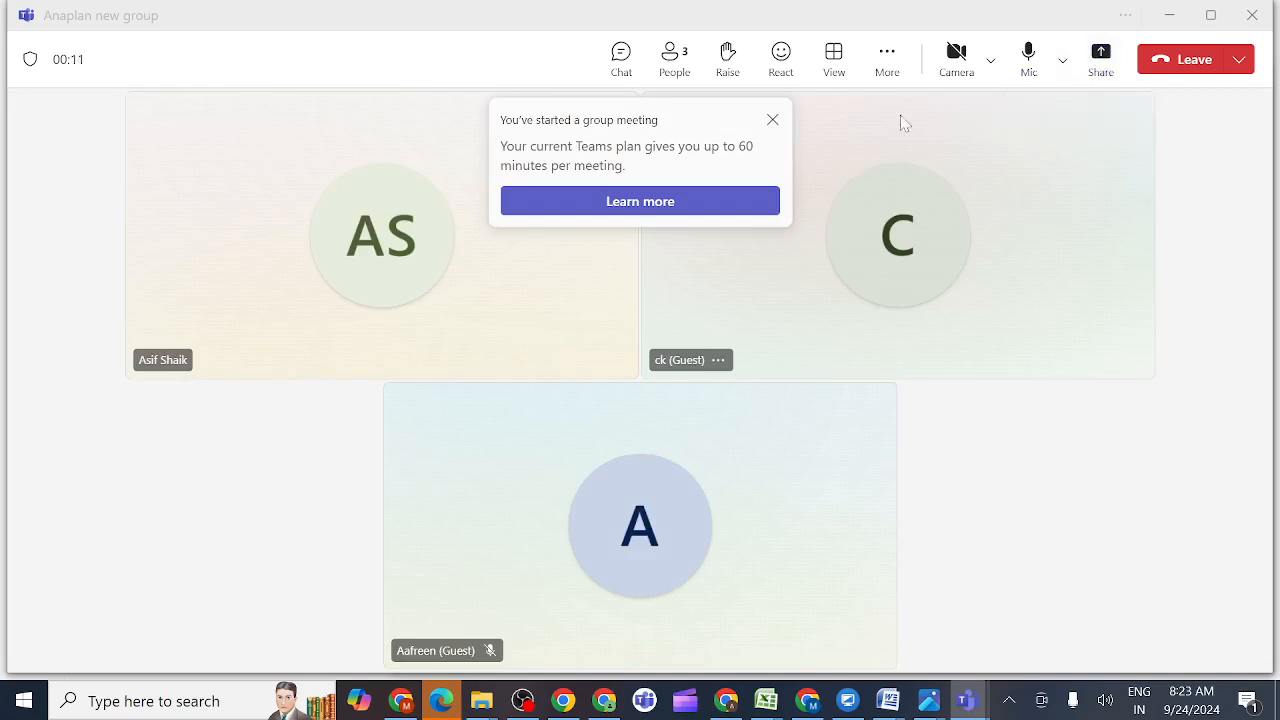
pyautogui.click(771, 121)
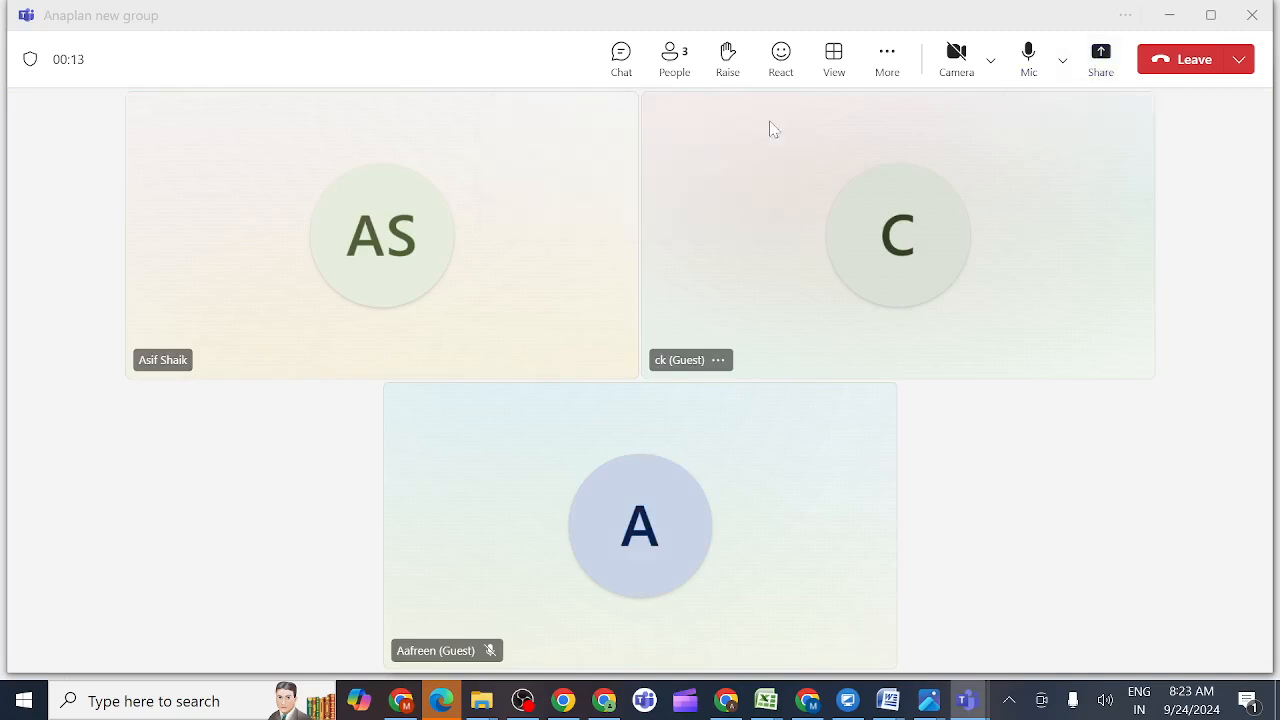
# - Share the entire screen with sound included in the meeting, and switch back to the Anaplan model in Chrome
pyautogui.click(1101, 62)
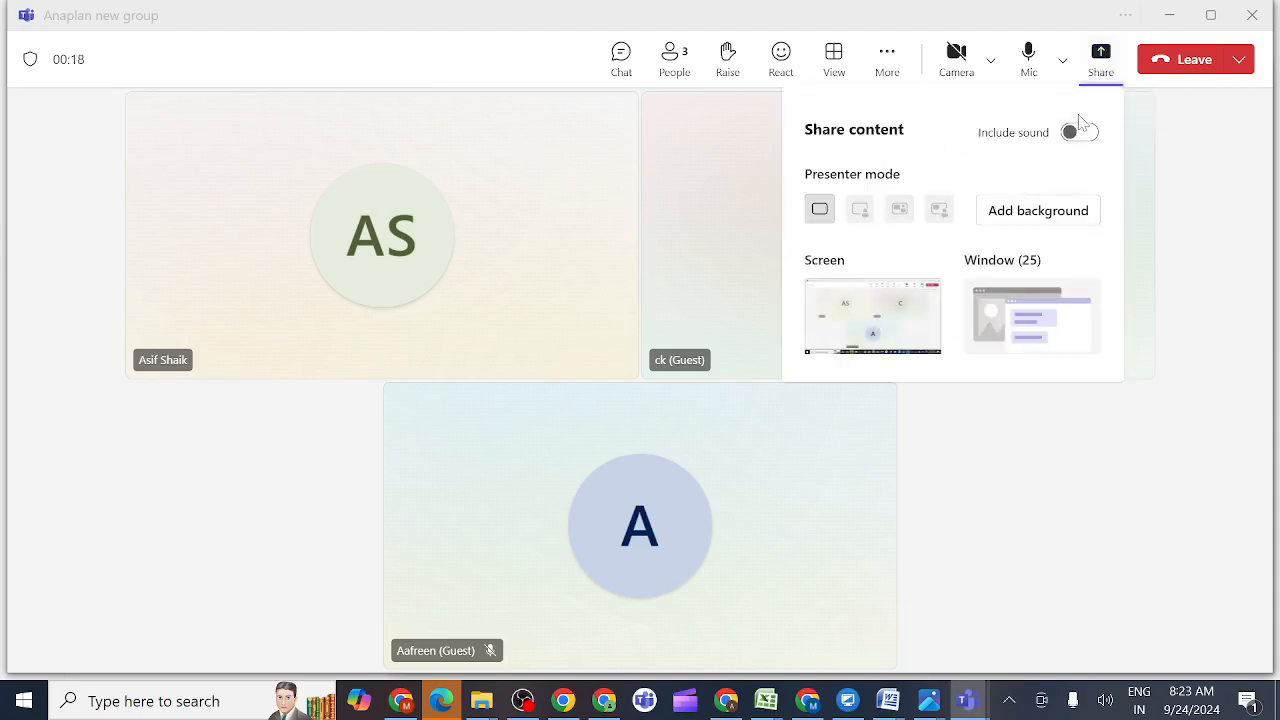
pyautogui.click(1075, 140)
pyautogui.click(880, 317)
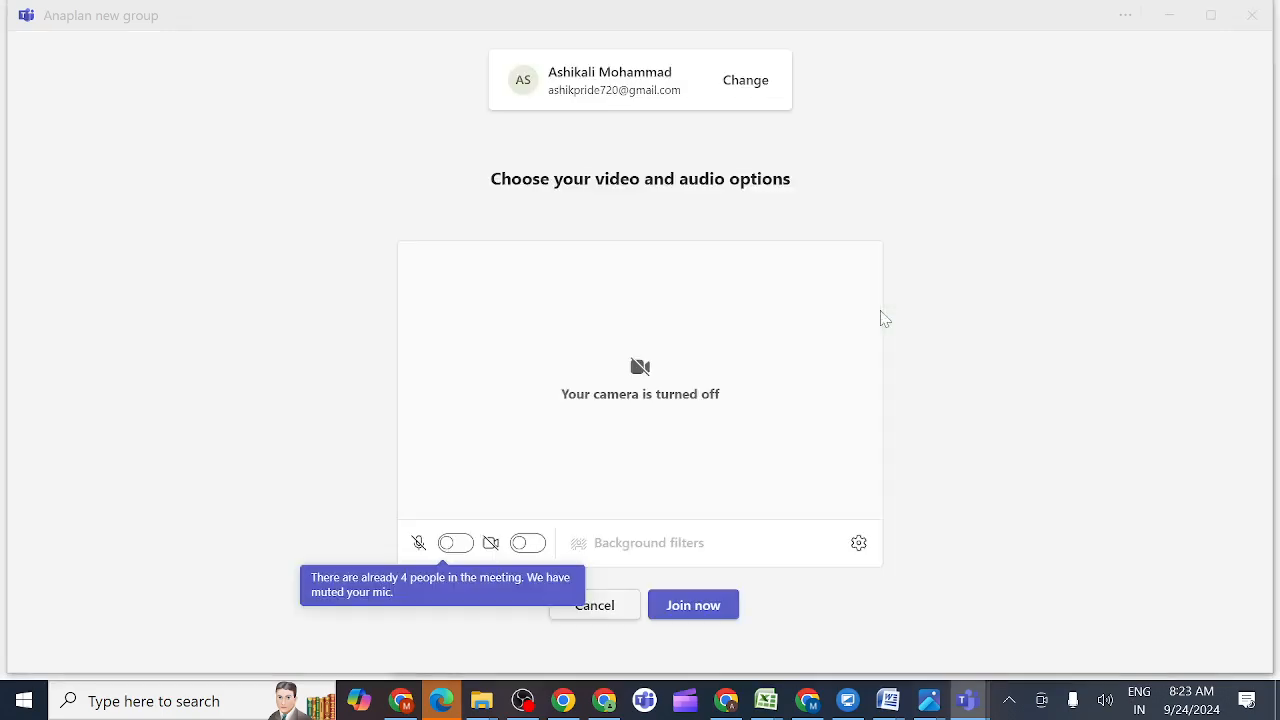
pyautogui.click(720, 707)
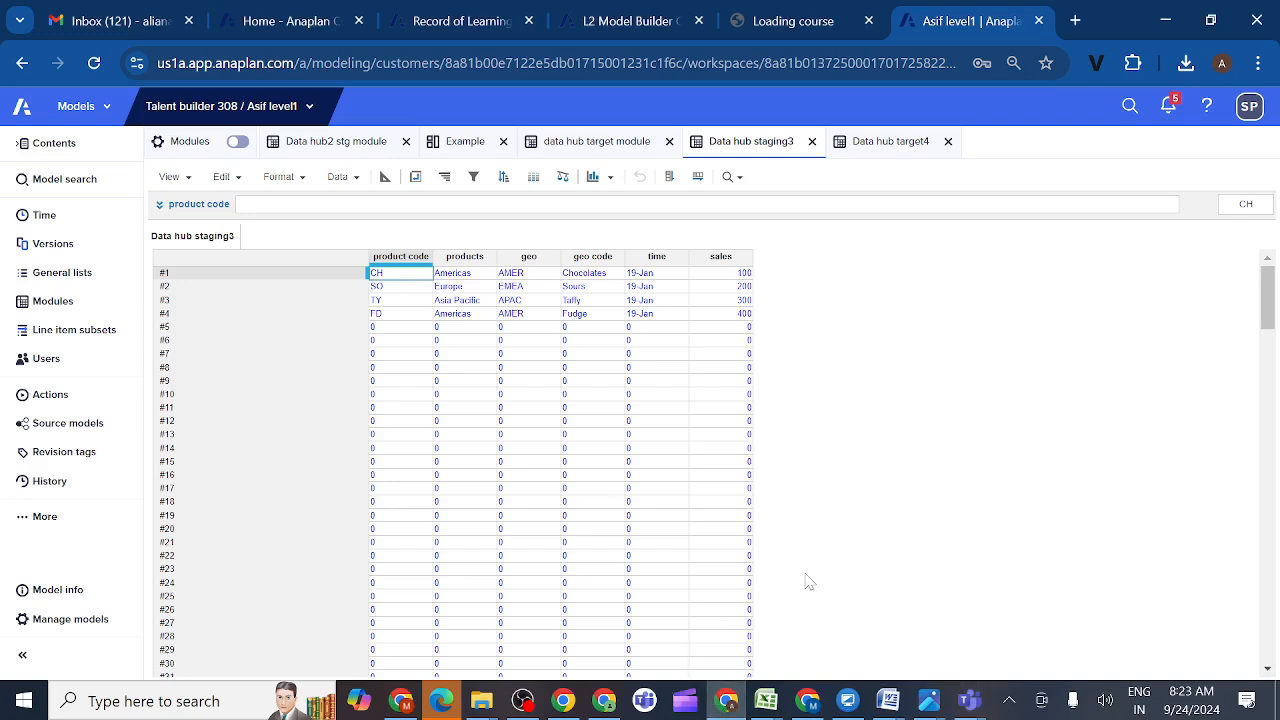
pyautogui.click(1193, 426)
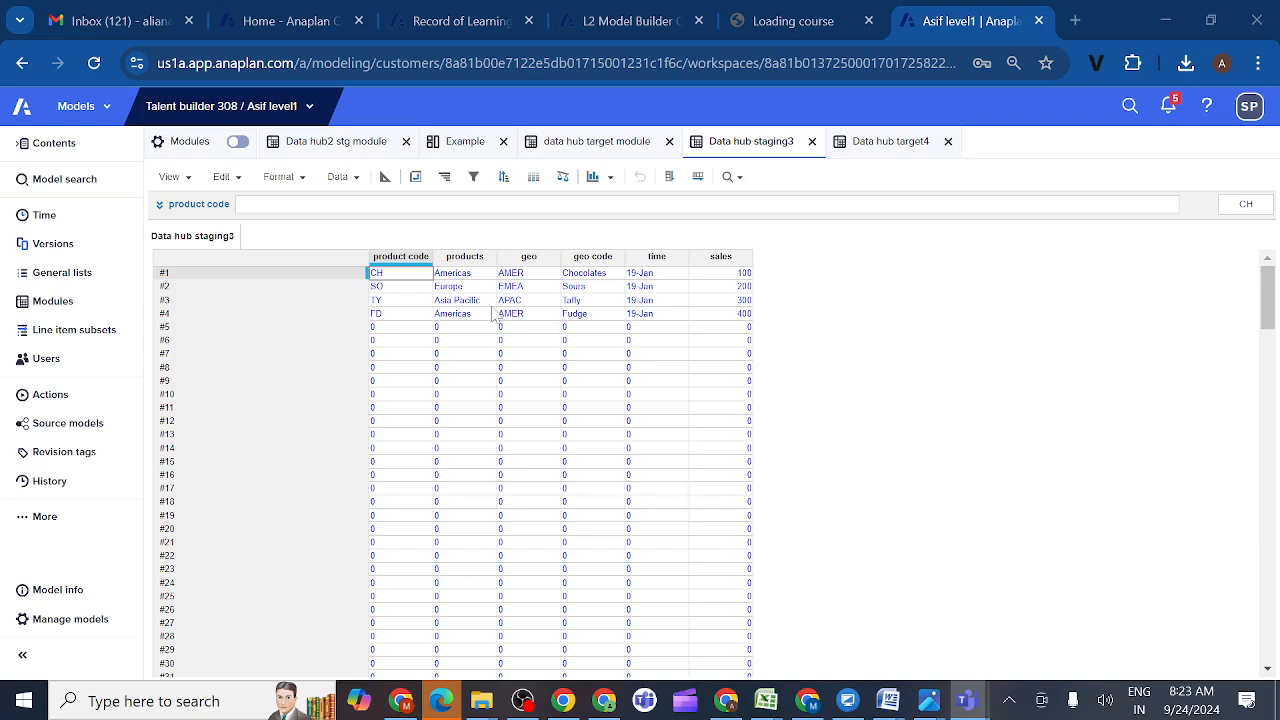
# - Start the formula of sales staging1 in Data hub target4 with a reference to the sales line item of Data hub staging3
pyautogui.click(890, 145)
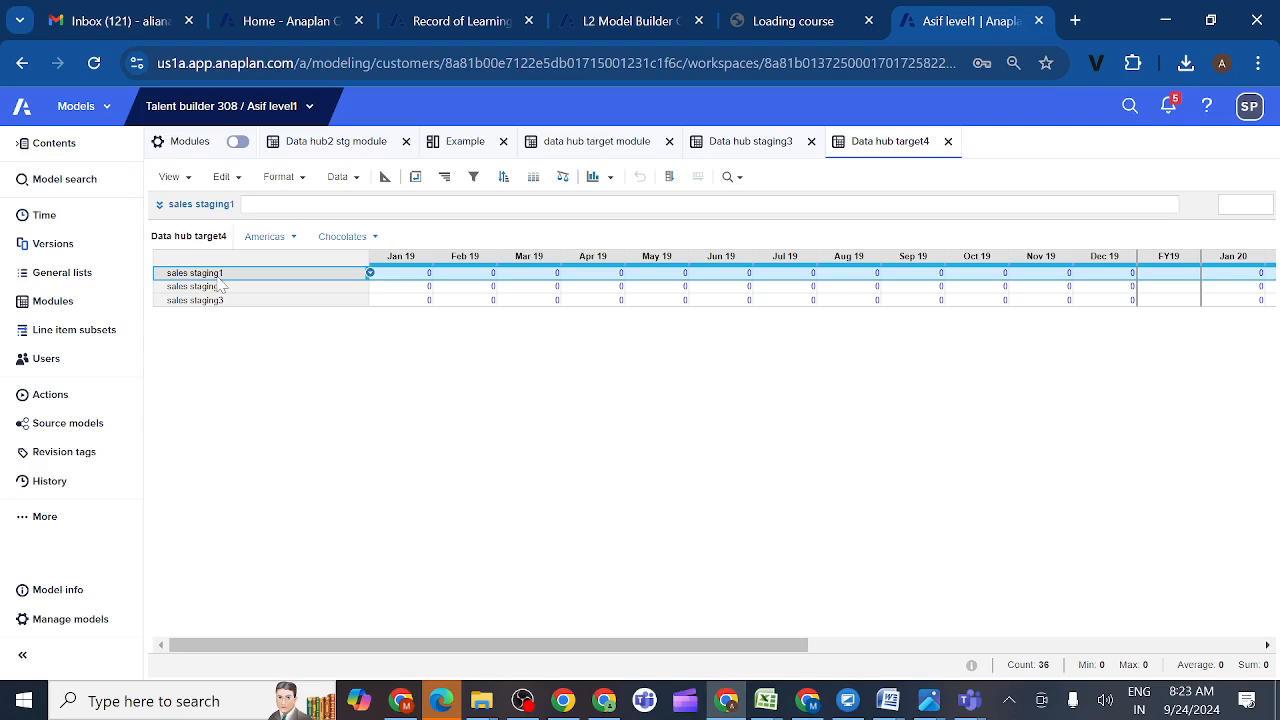
pyautogui.click(159, 206)
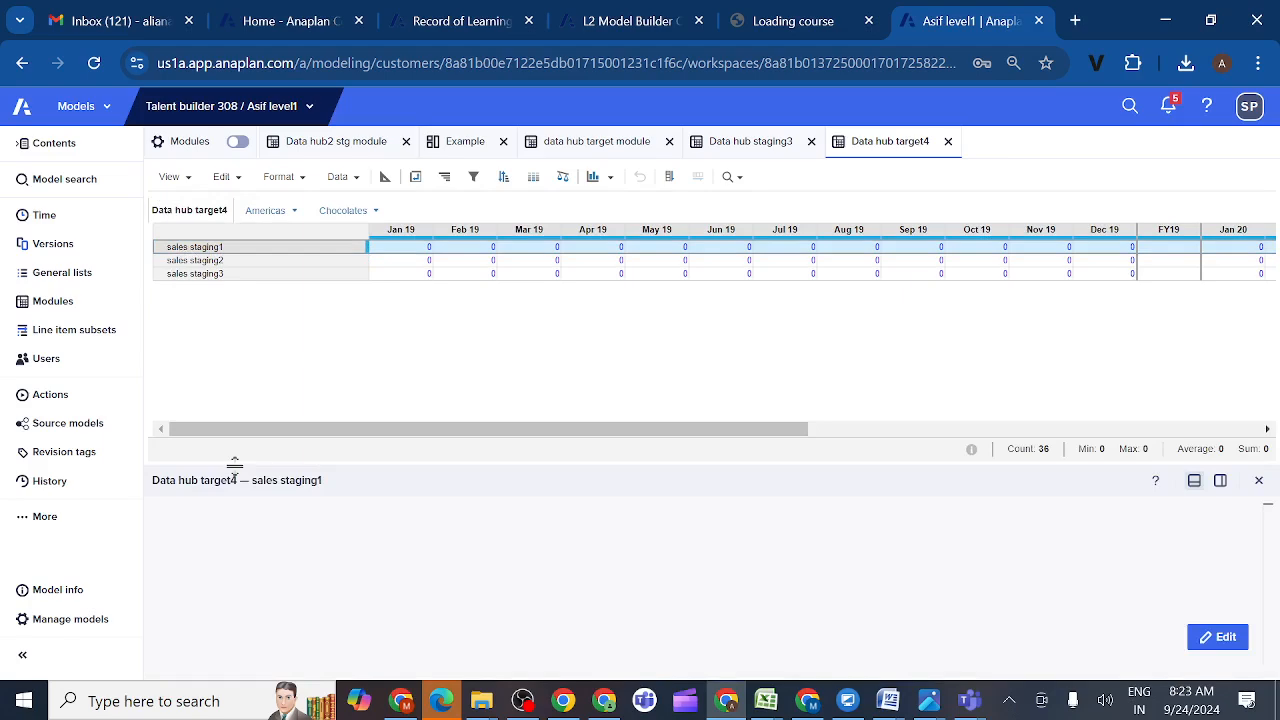
pyautogui.click(540, 550)
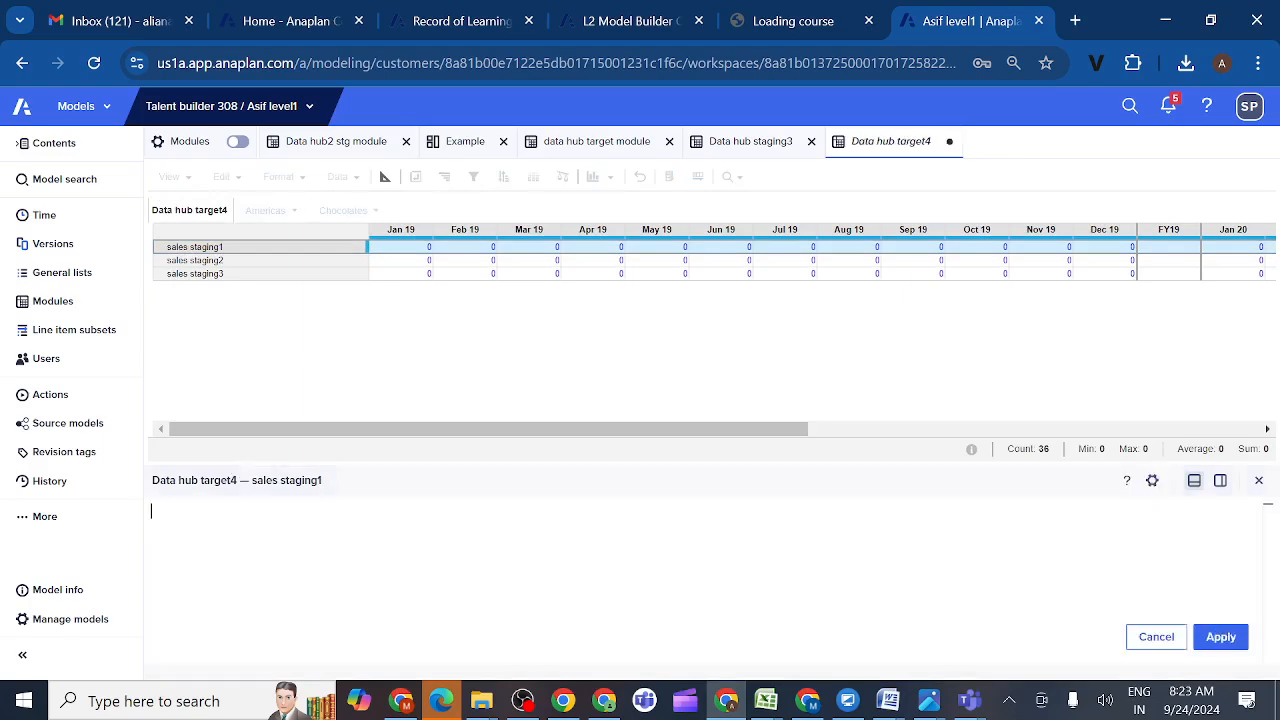
pyautogui.click(749, 150)
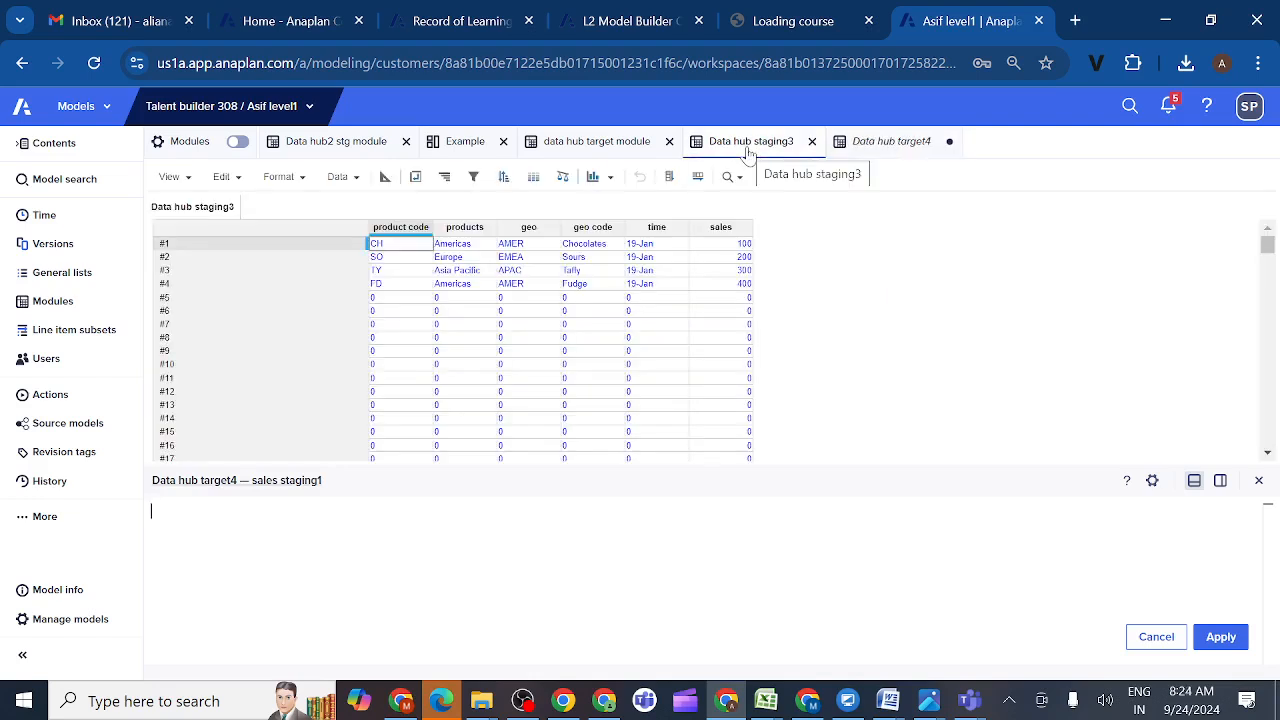
pyautogui.click(721, 228)
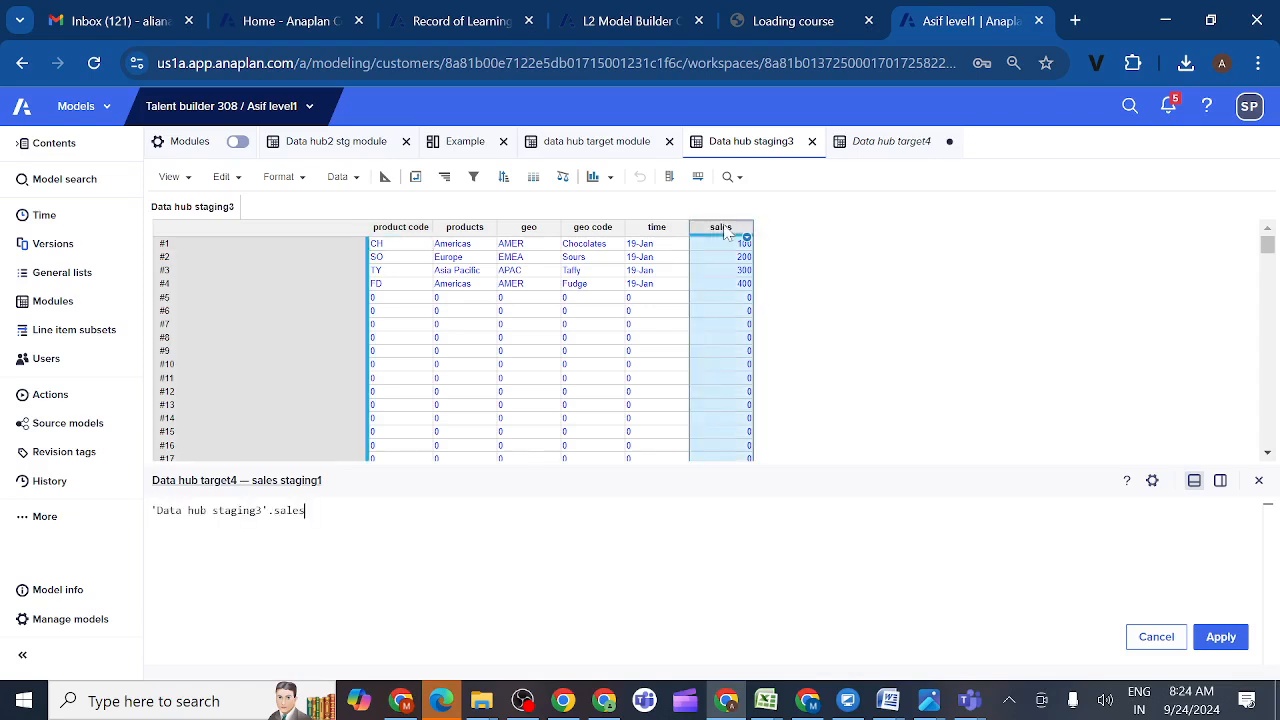
# - Extend the sales staging1 formula with SUM mappings on the products and geo line items of Data hub staging3
pyautogui.write('[')
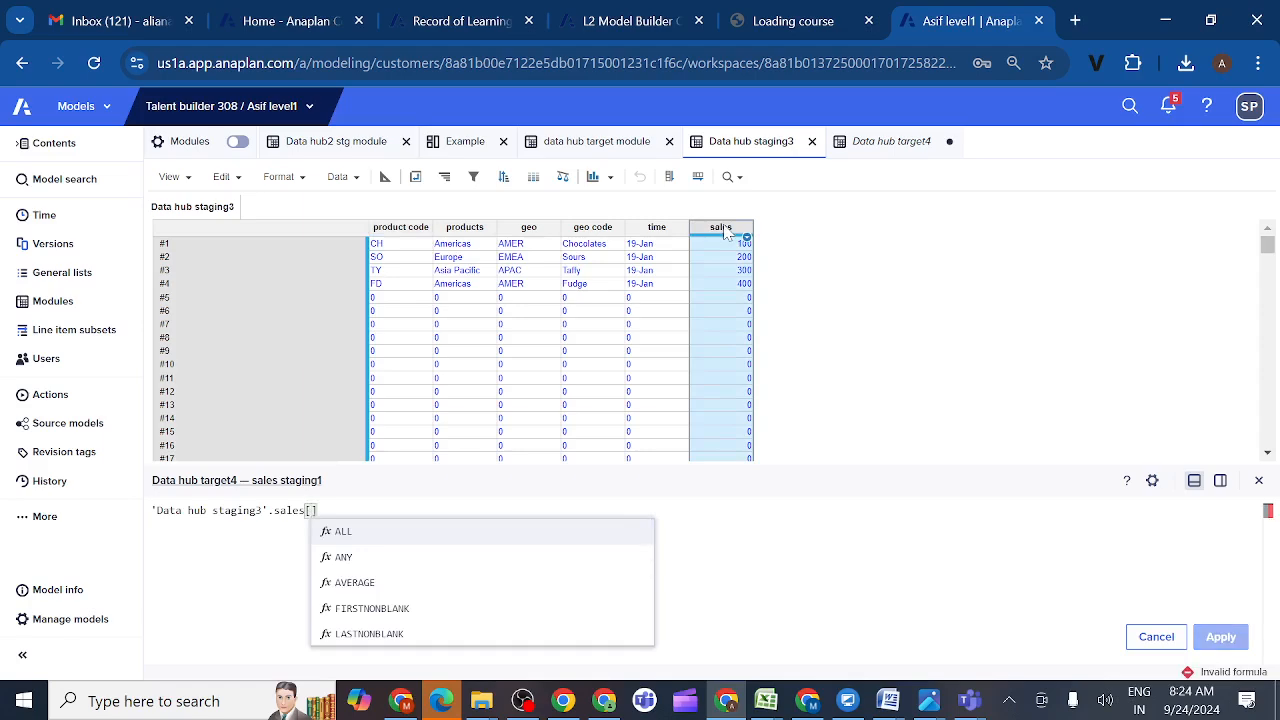
pyautogui.write('SU')
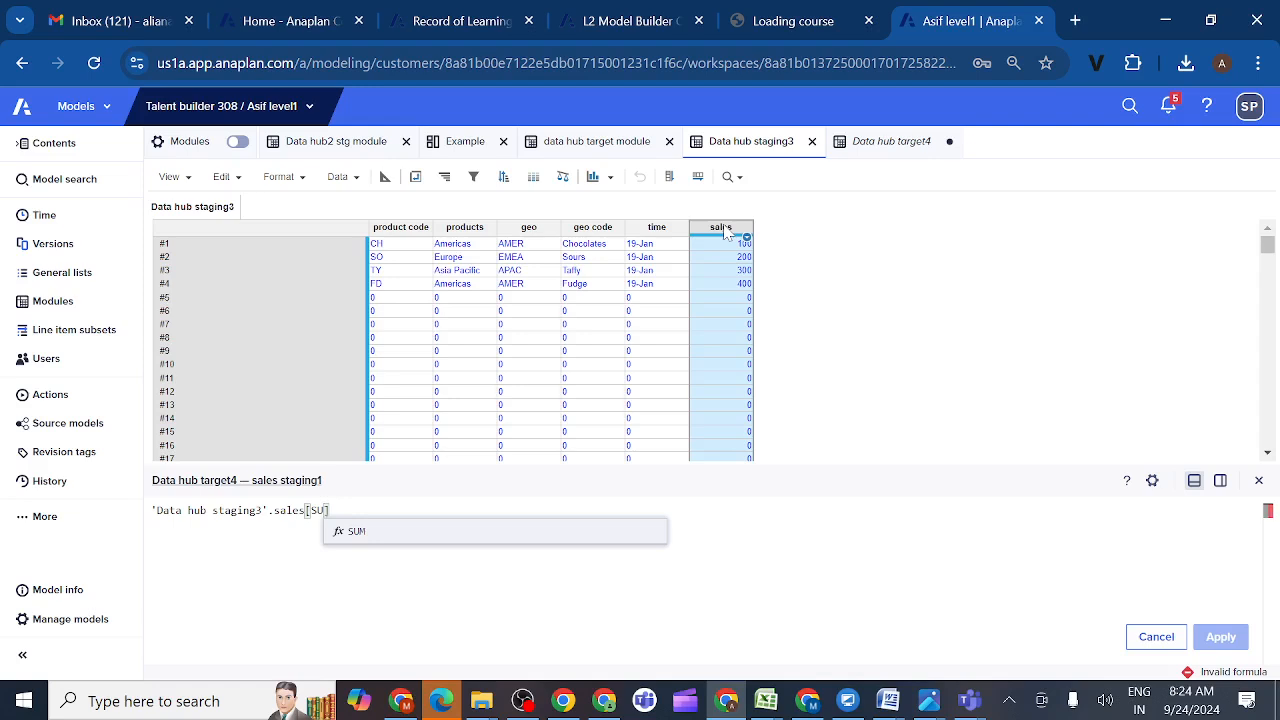
pyautogui.click(357, 535)
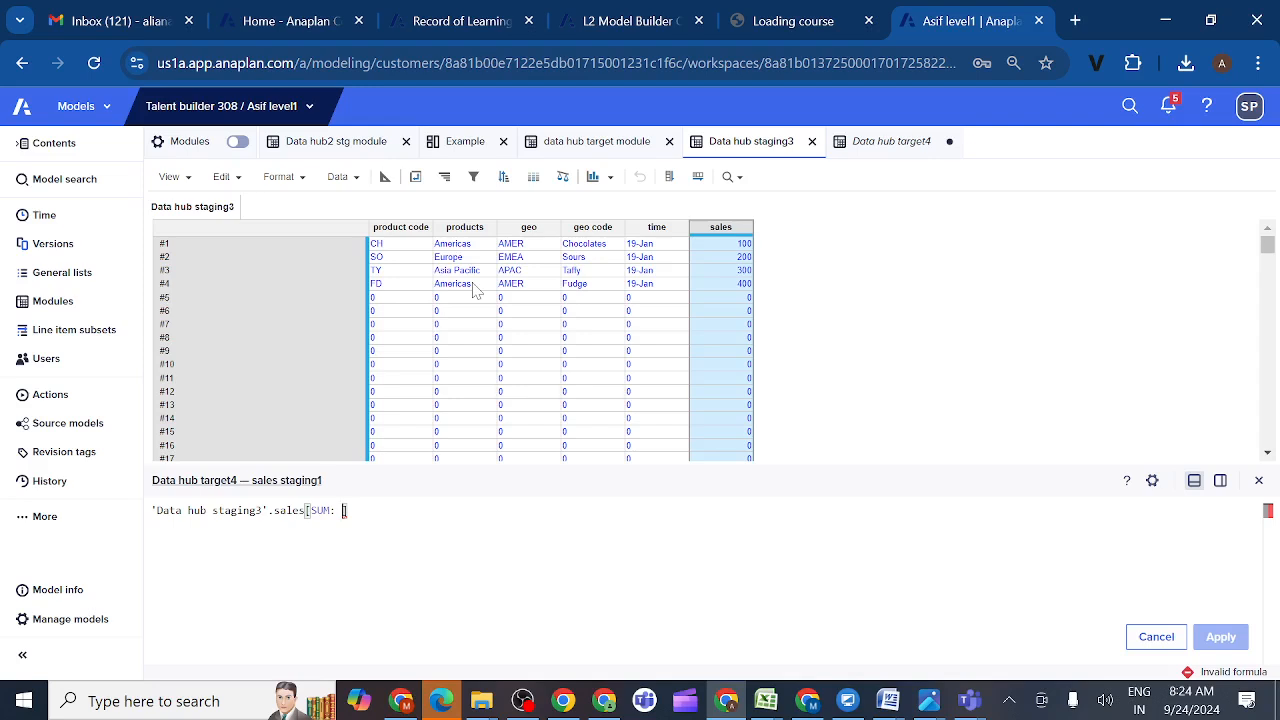
pyautogui.click(463, 231)
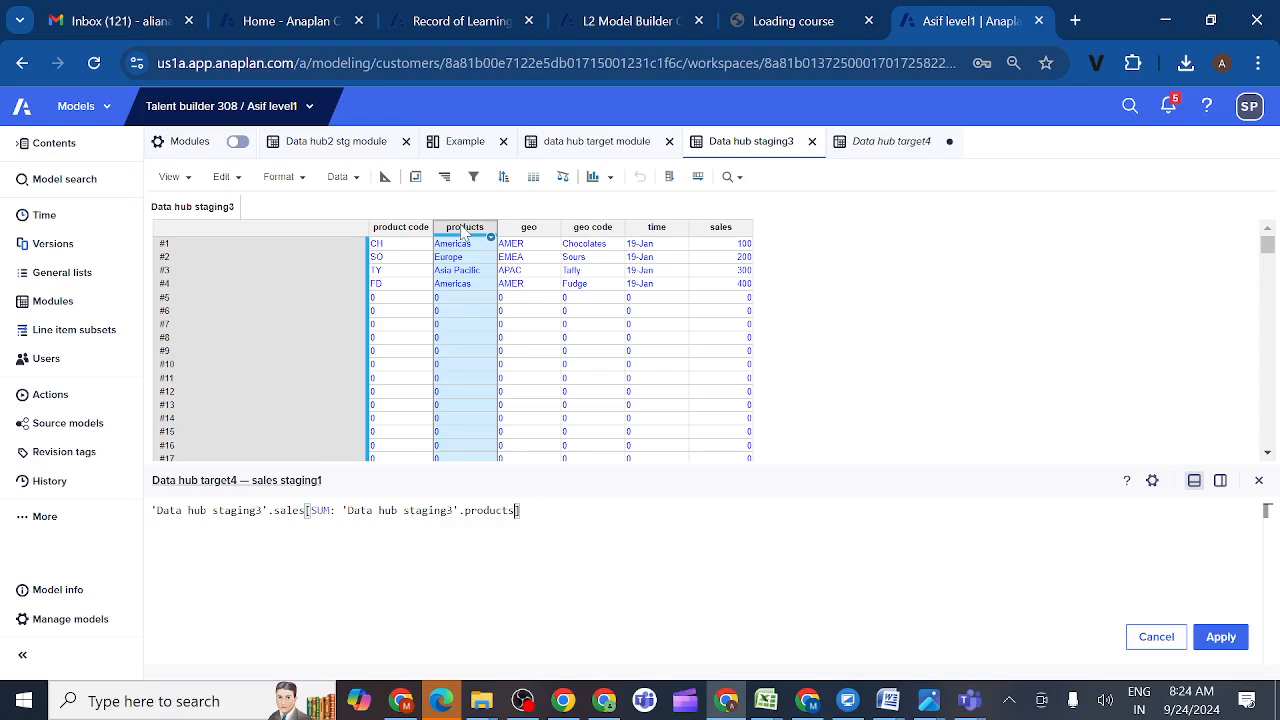
pyautogui.write(',SUM')
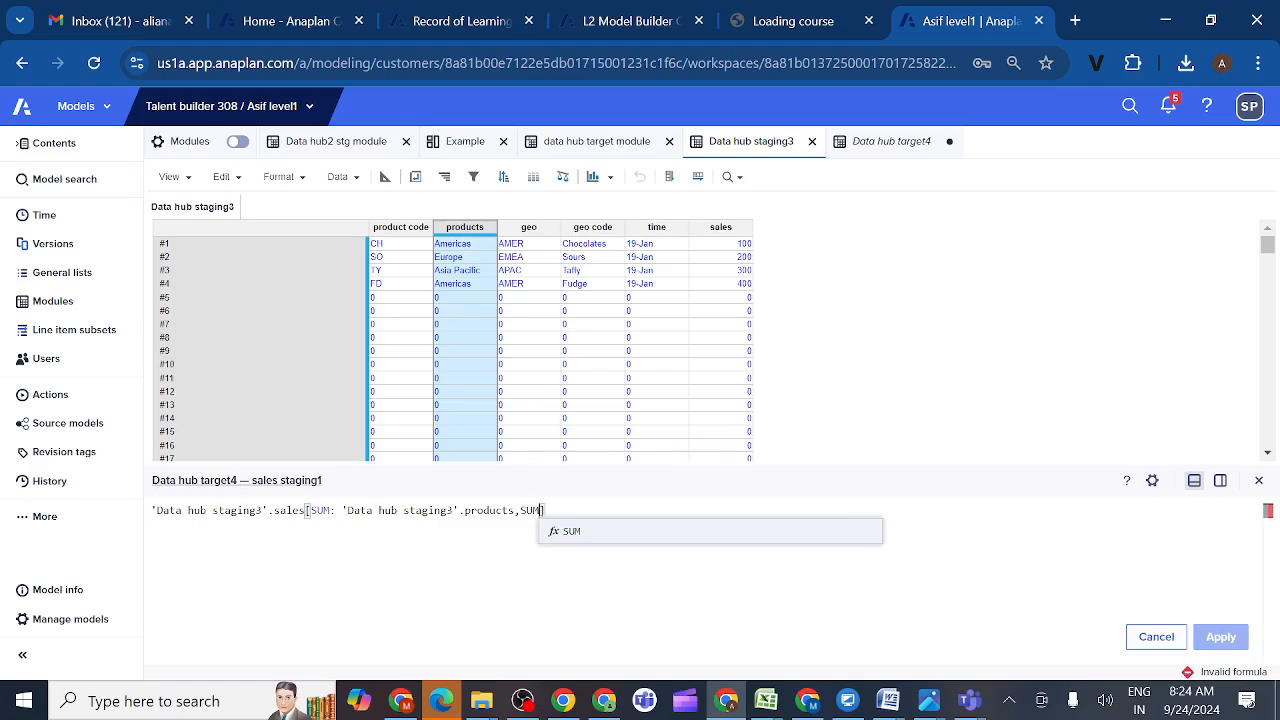
pyautogui.click(568, 540)
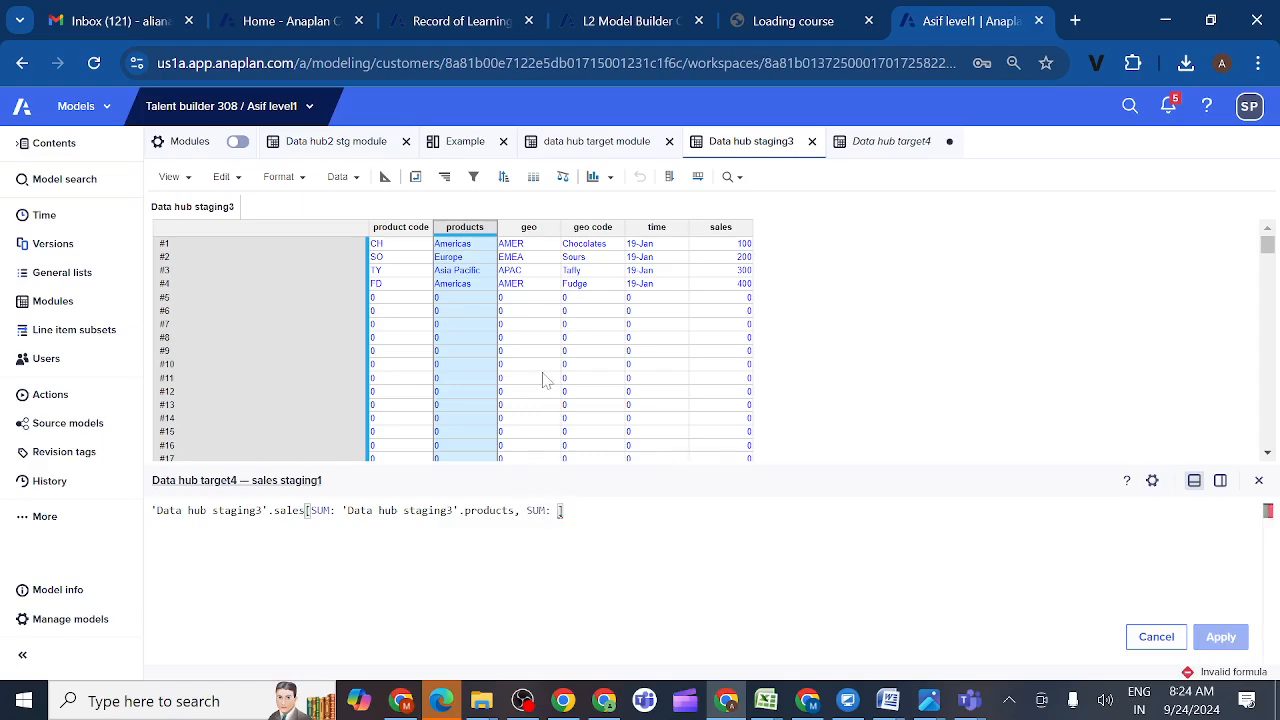
pyautogui.click(528, 227)
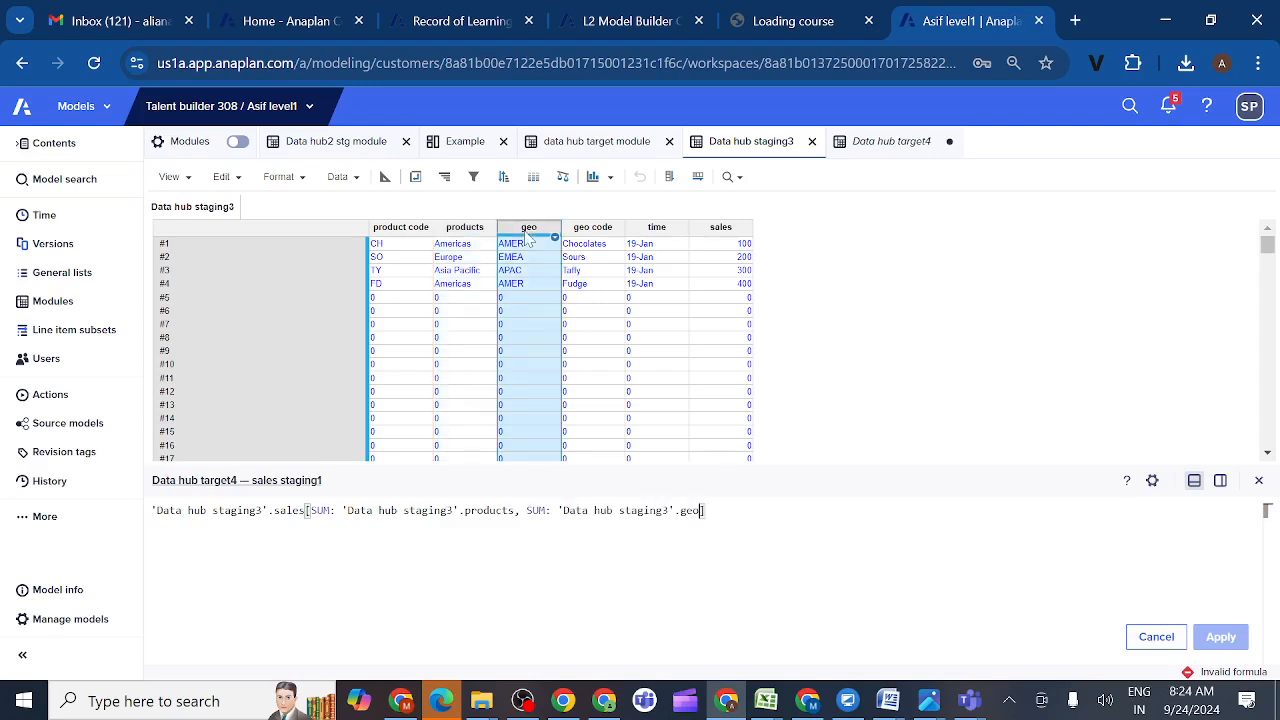
# - Switch to the Teams meeting to mute and unmute the microphone, and return to the Anaplan model in Chrome
pyautogui.moveTo(522, 701)
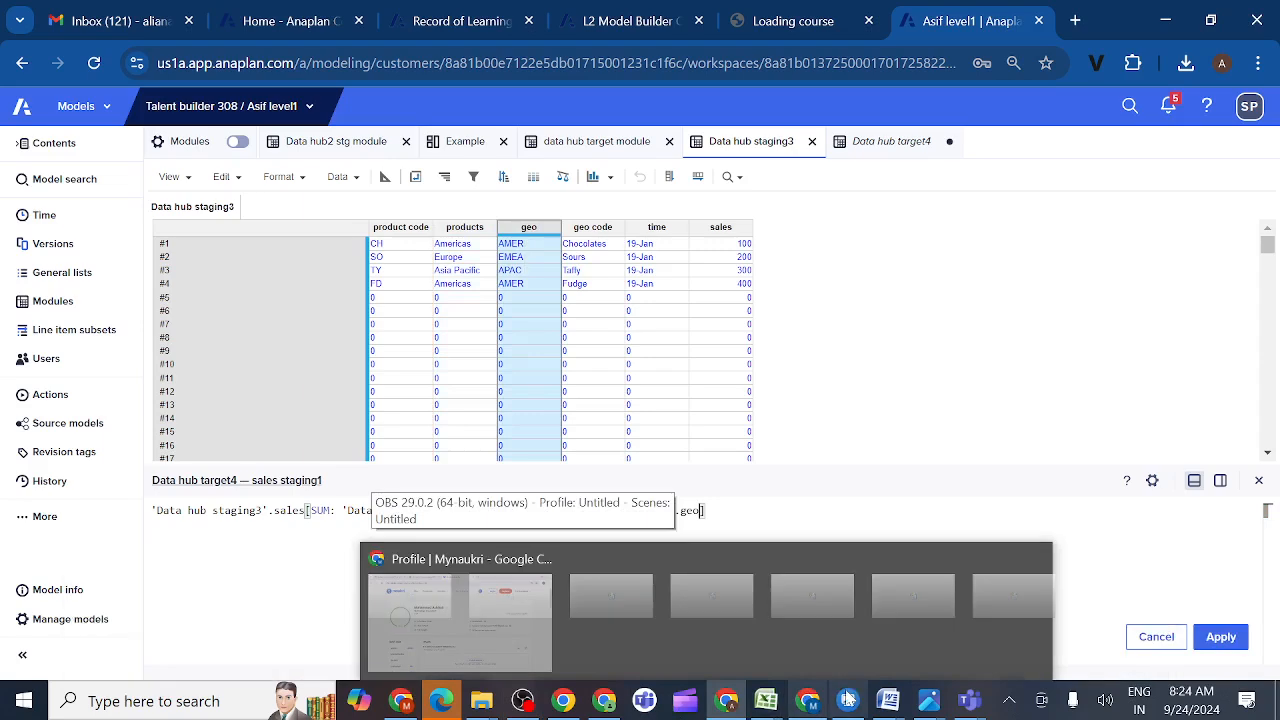
pyautogui.moveTo(966, 703)
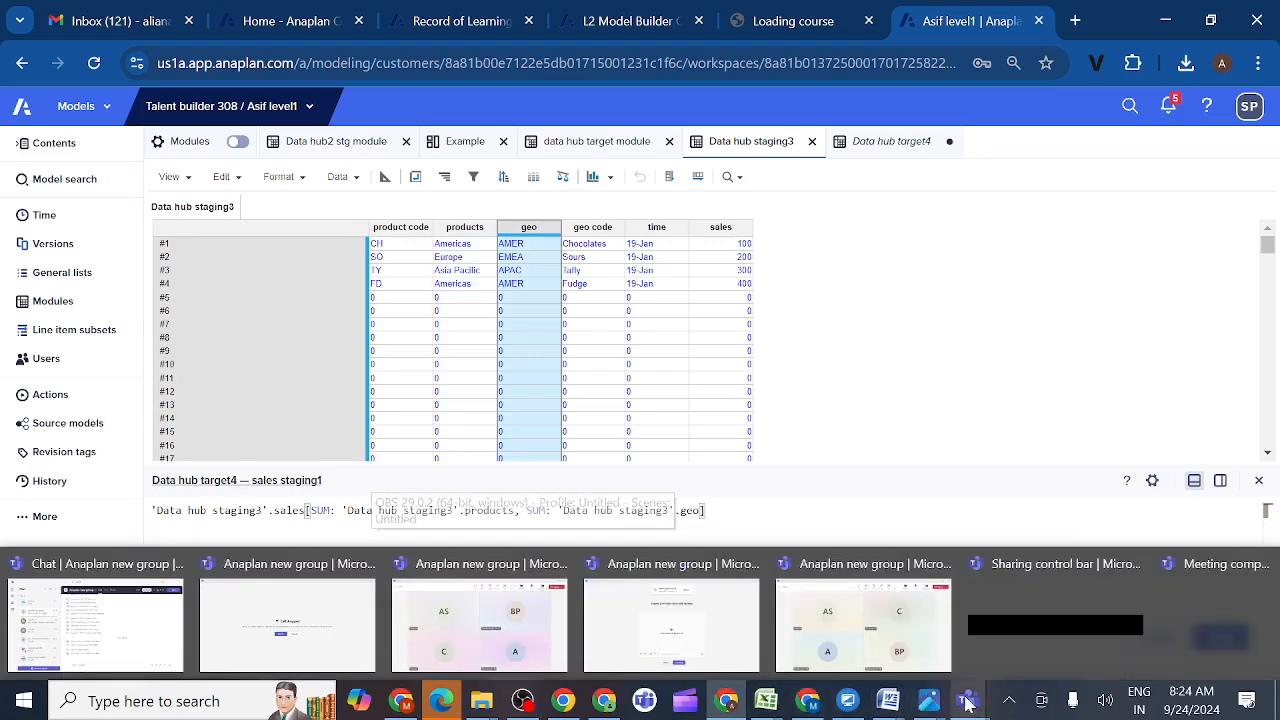
pyautogui.click(880, 614)
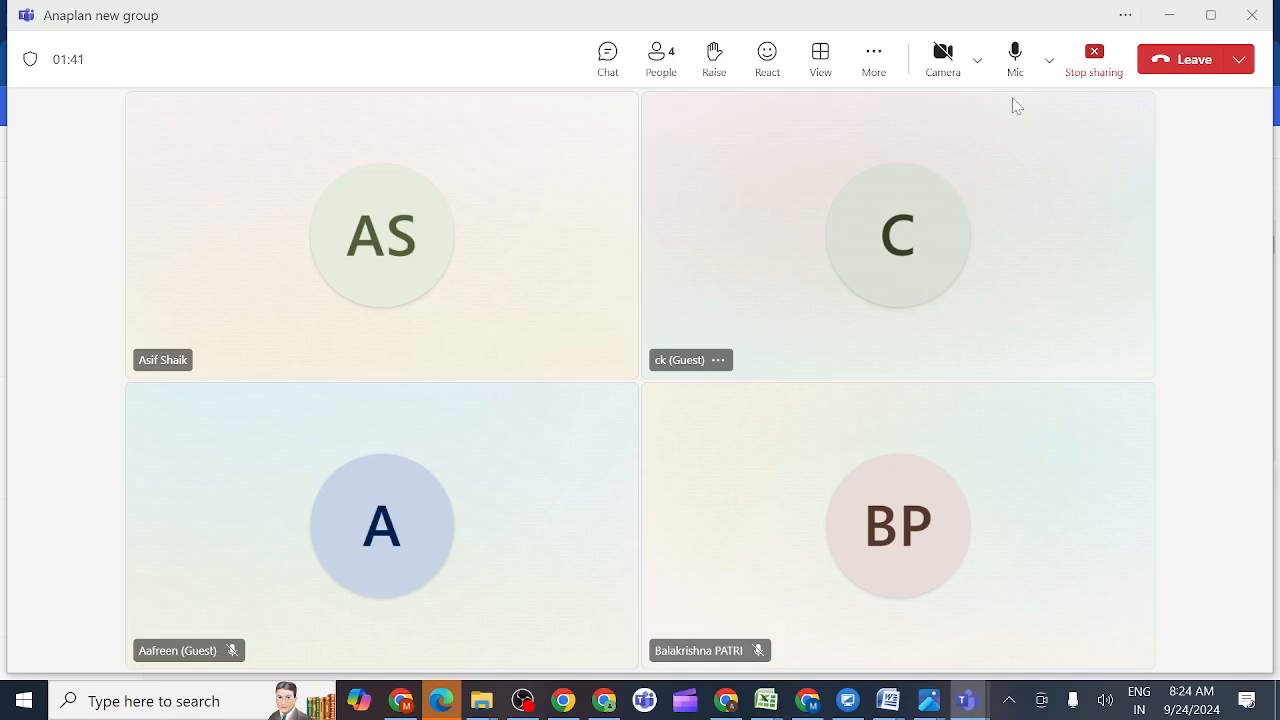
pyautogui.click(1016, 53)
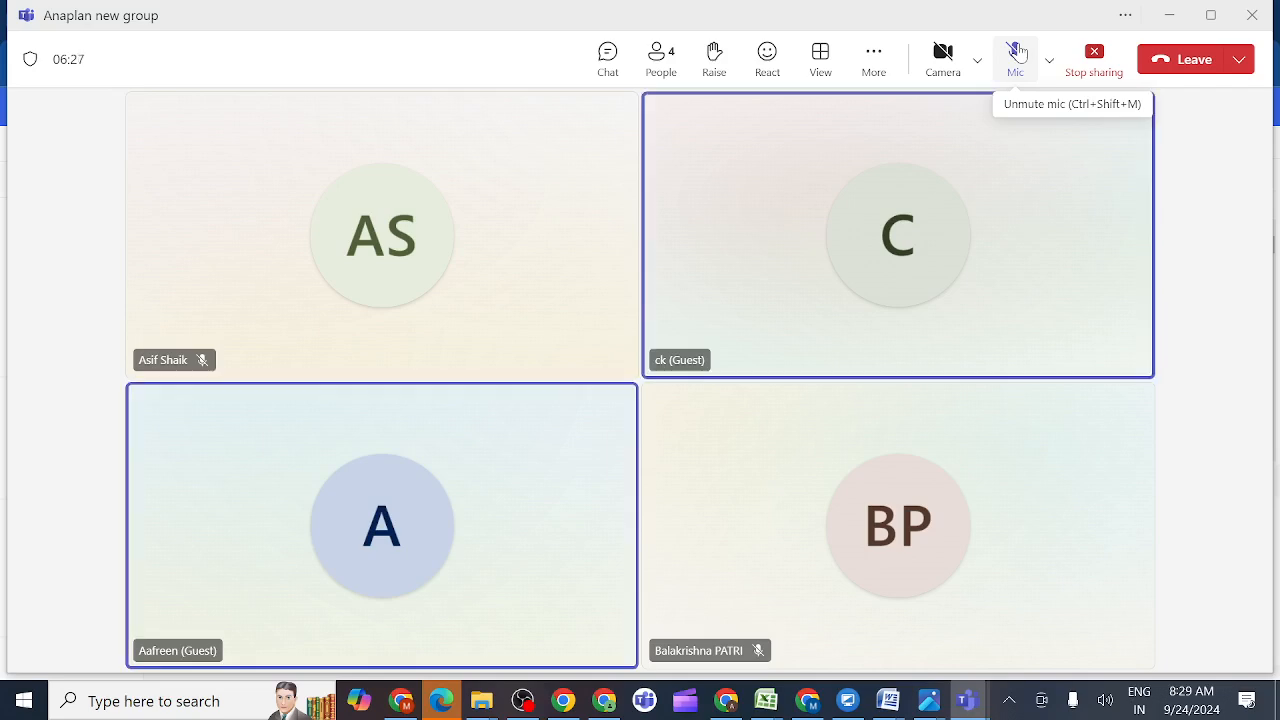
pyautogui.click(1018, 52)
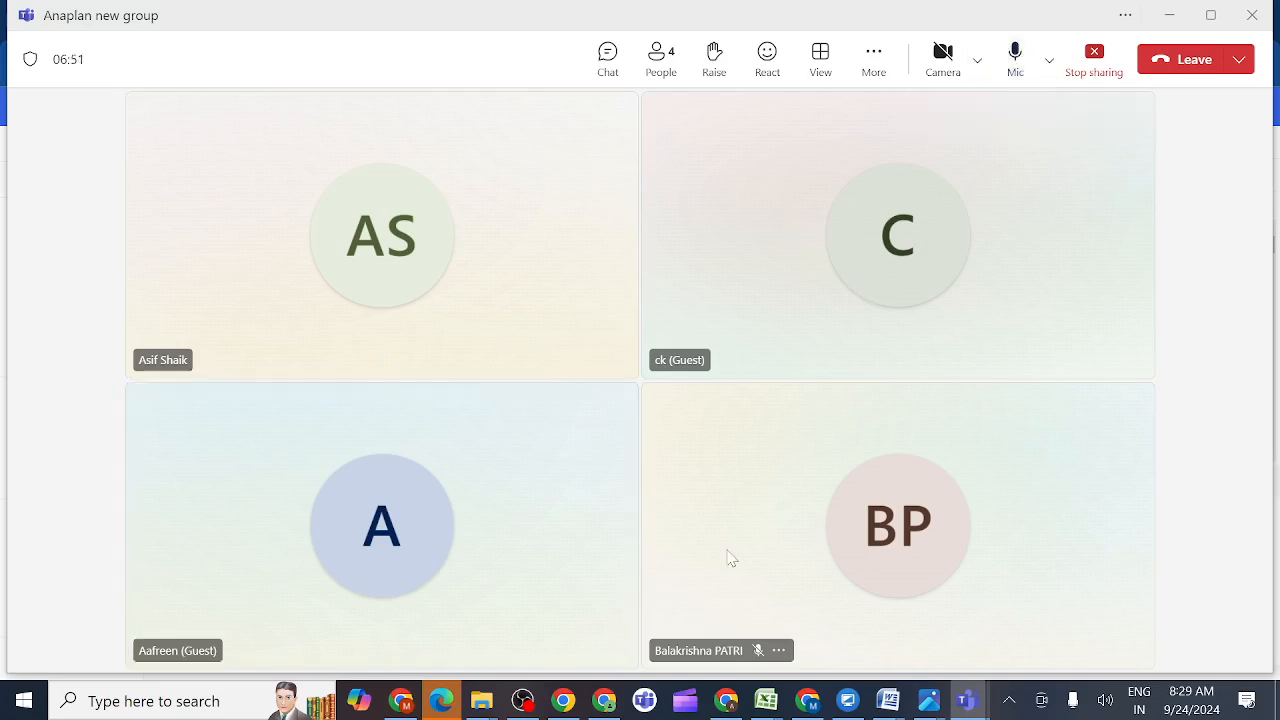
pyautogui.moveTo(726, 700)
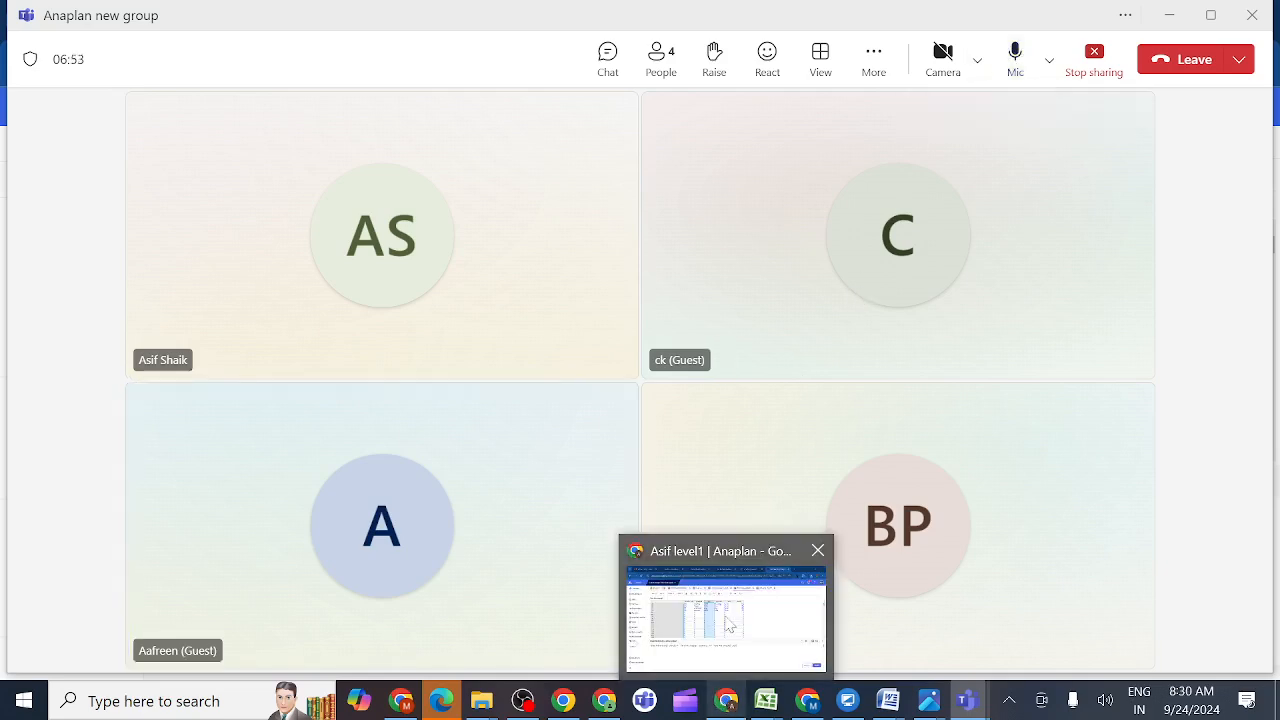
pyautogui.click(730, 622)
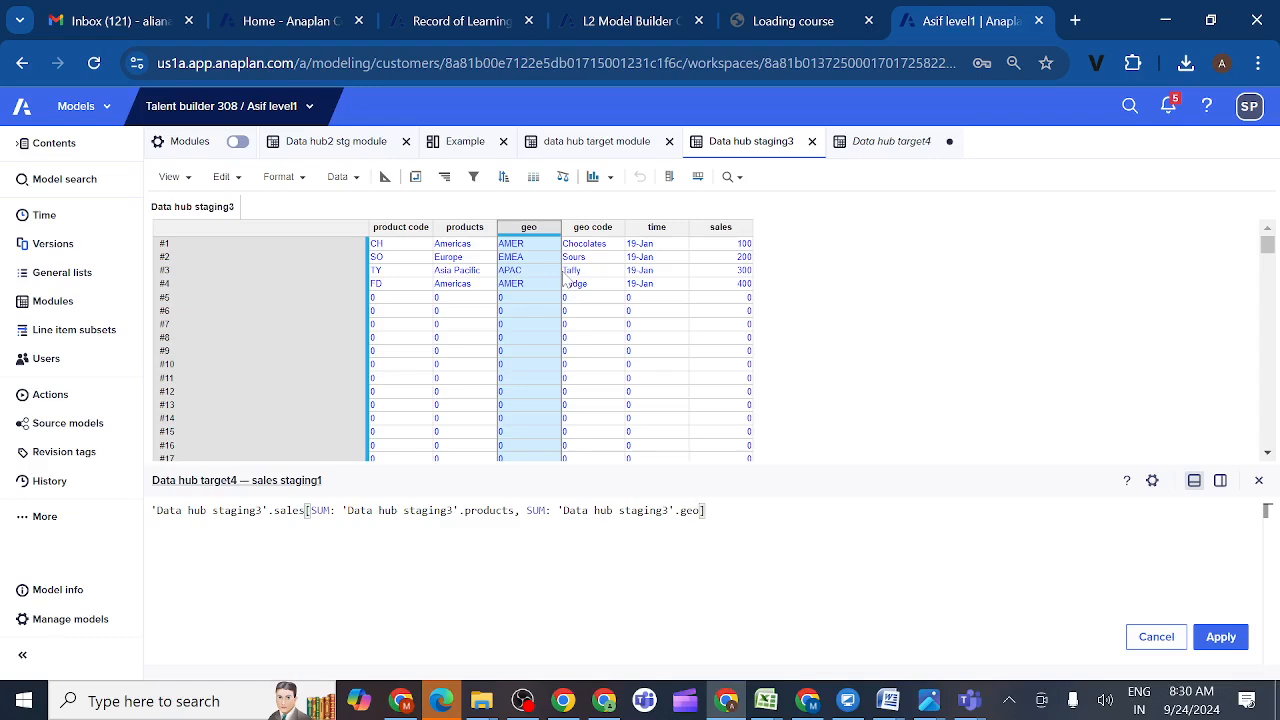
# - Try to apply the sales staging1 formula with SUM by products and geo, without a third mapping
pyautogui.write(',')
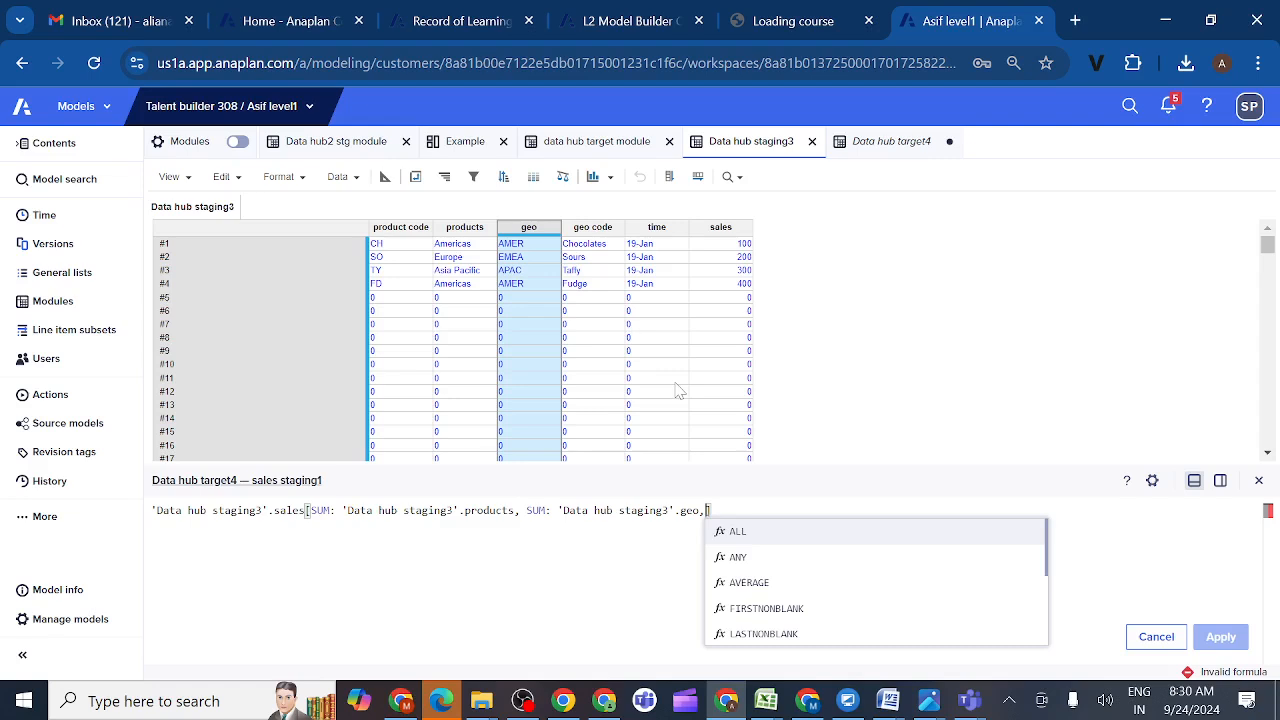
pyautogui.press('BackSpace')
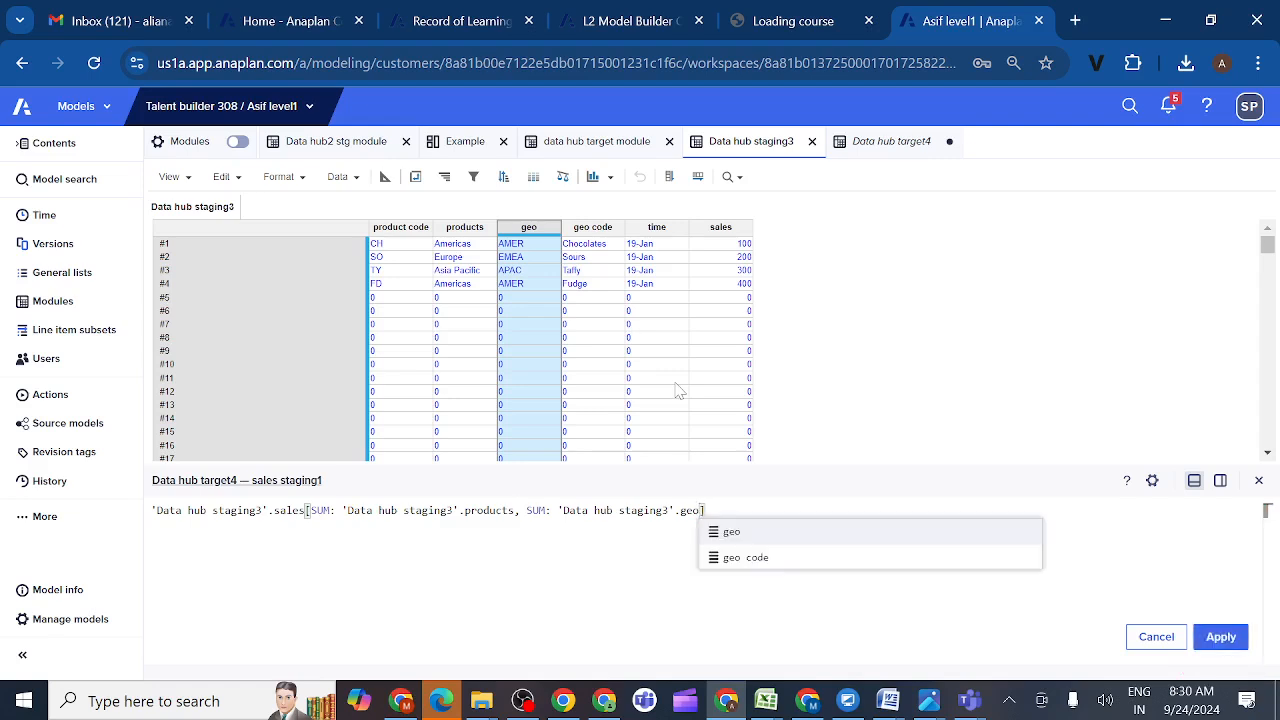
pyautogui.click(1224, 640)
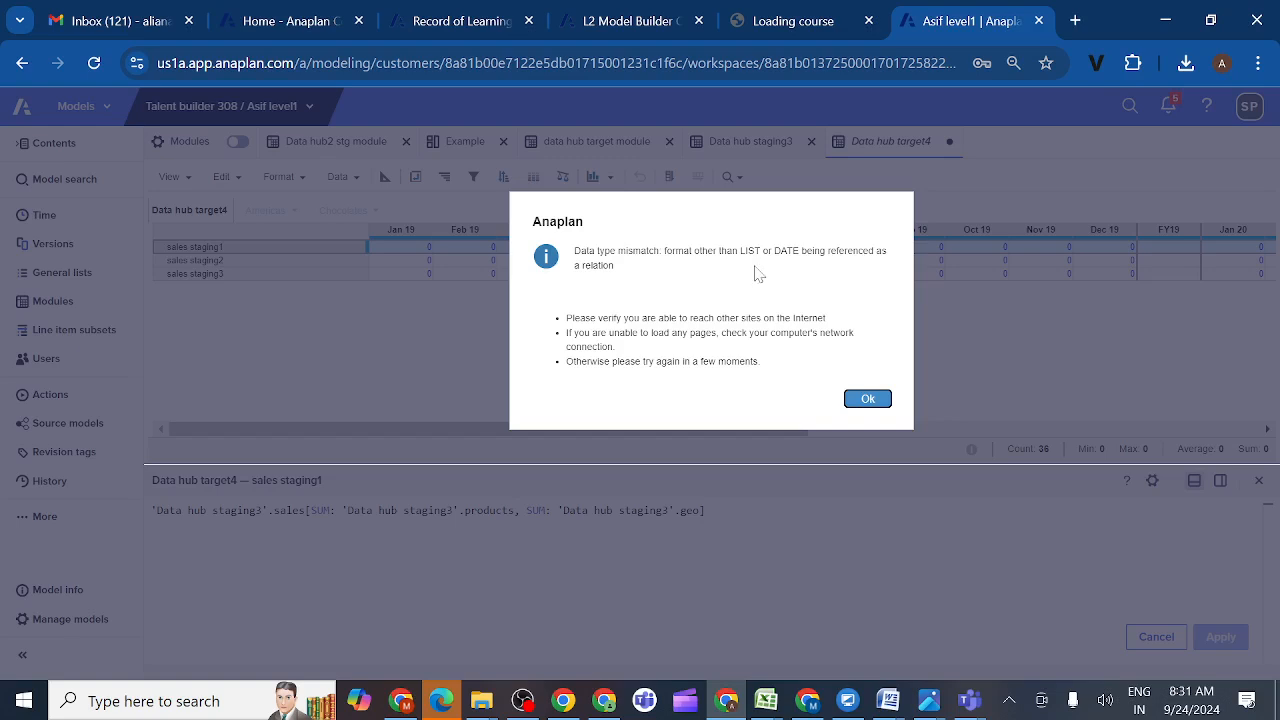
pyautogui.click(867, 399)
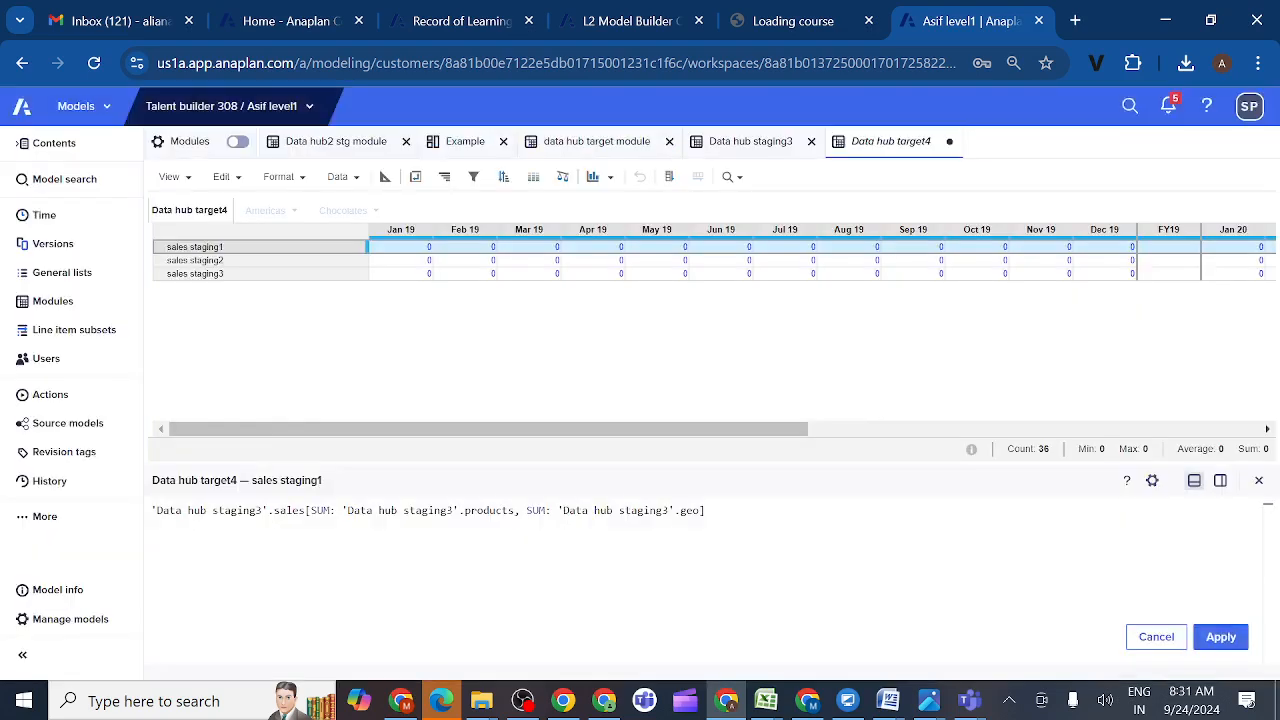
# - Close the sales staging1 formula editor without applying and show the line item blueprint of Data hub staging3
pyautogui.click(1259, 482)
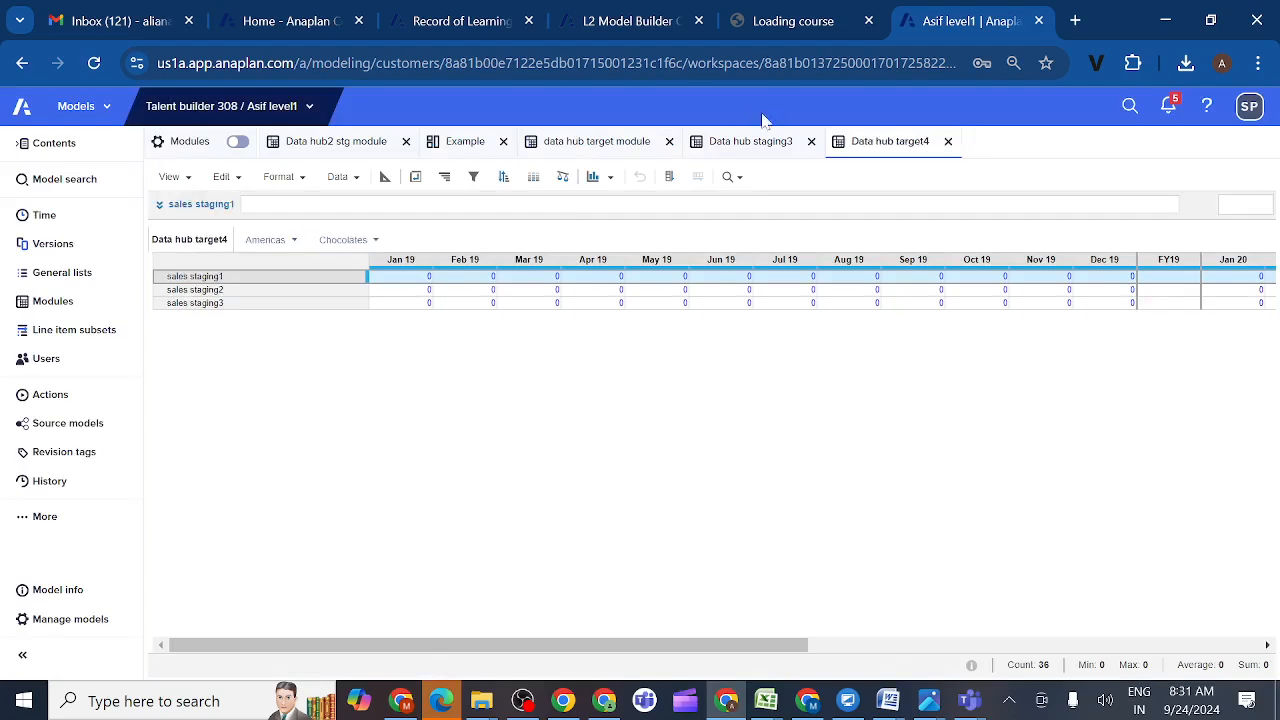
pyautogui.click(740, 148)
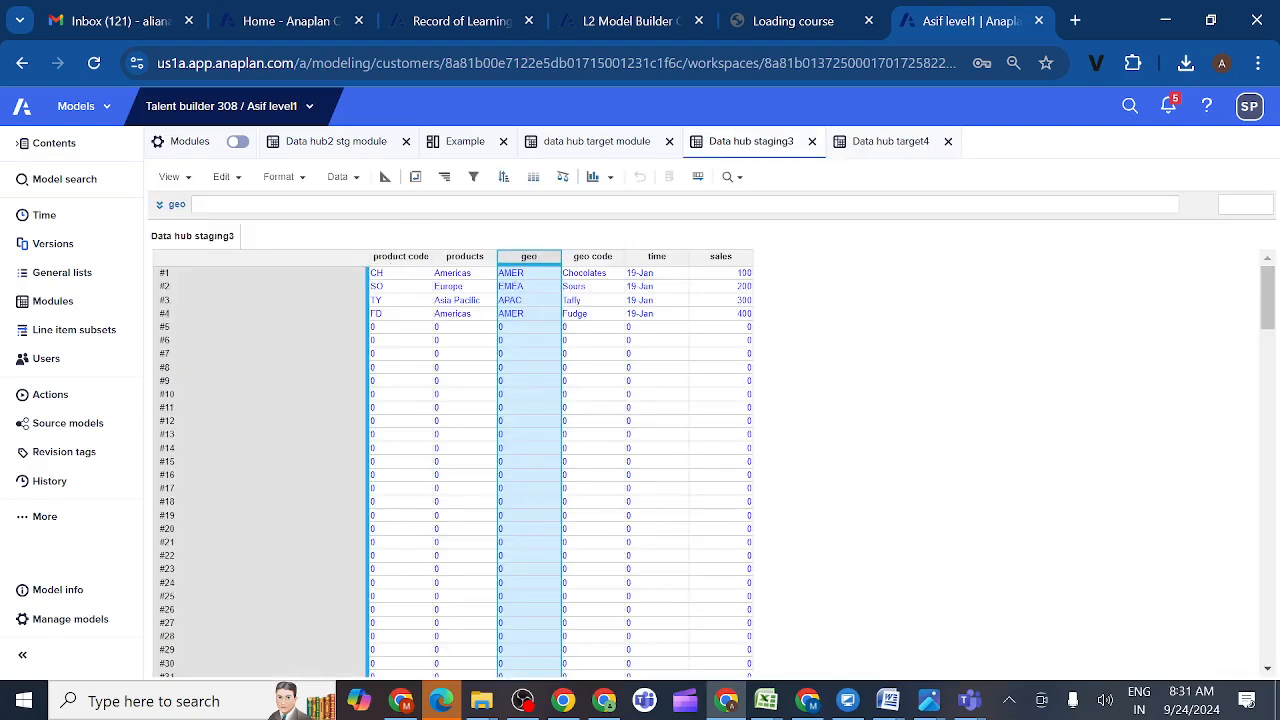
pyautogui.click(385, 178)
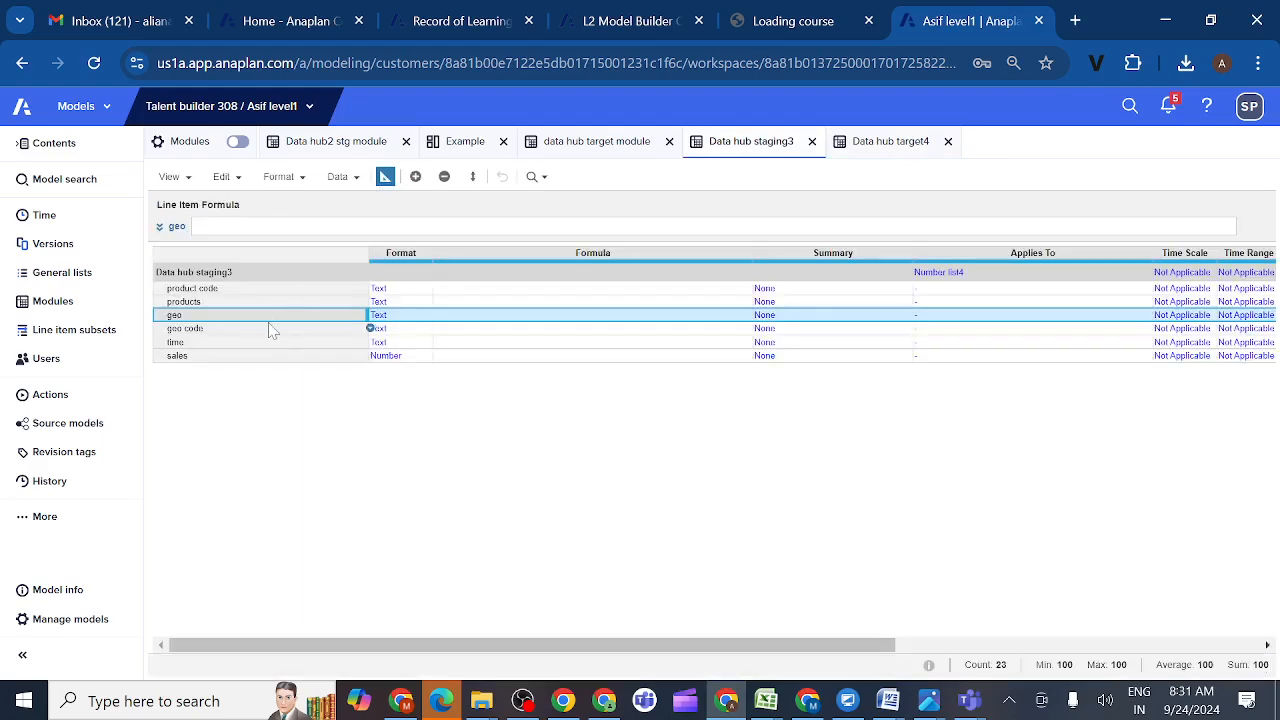
pyautogui.click(385, 177)
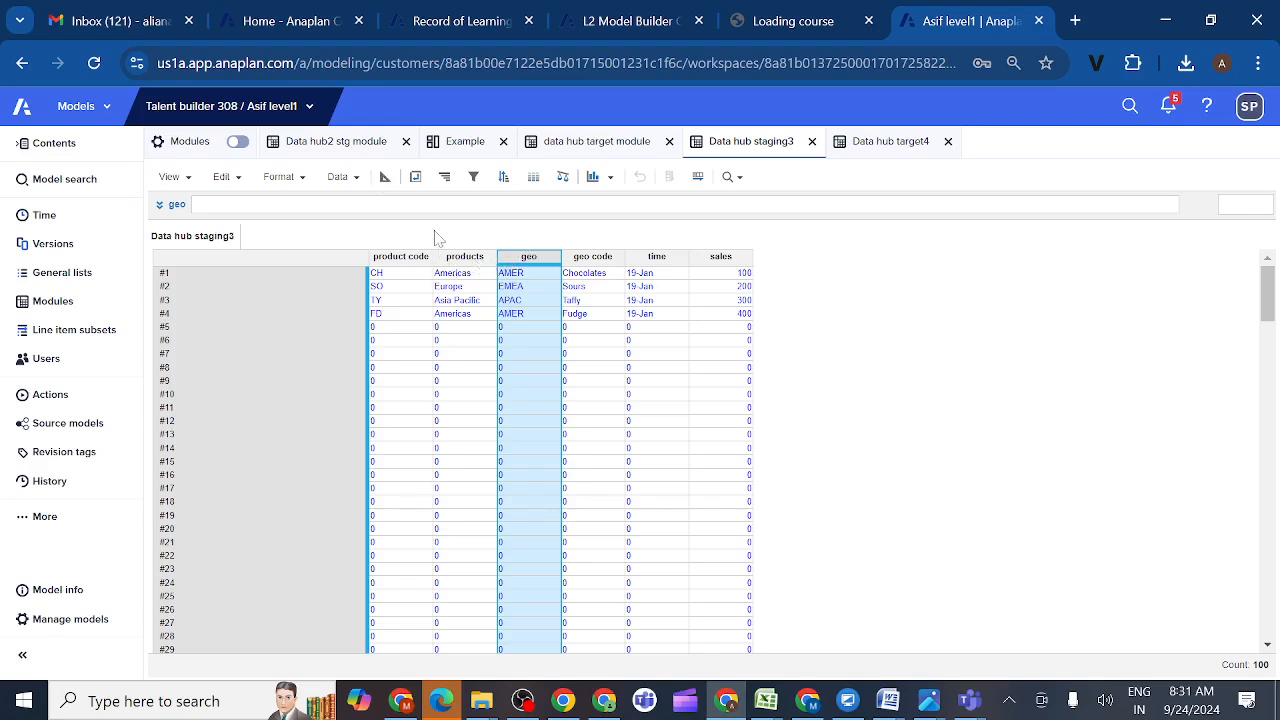
pyautogui.click(386, 178)
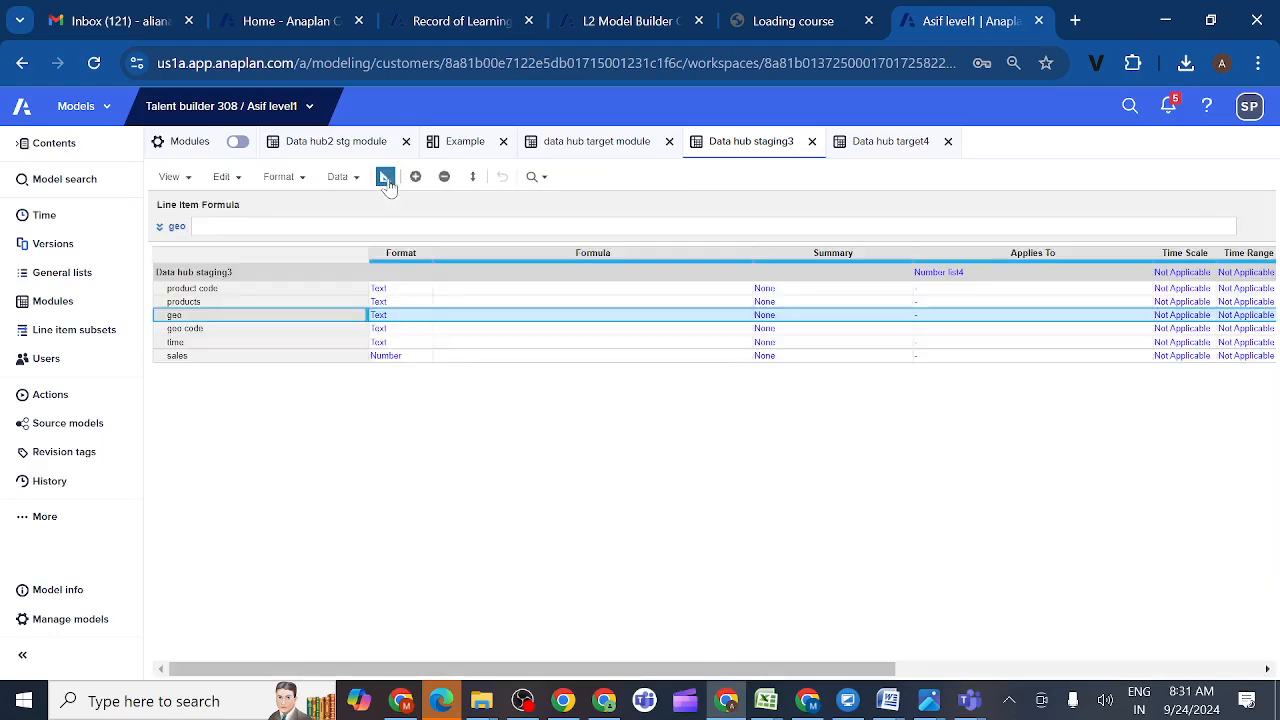
# - Set the format of the products line item in Data hub staging3 to the list P1 Product Family
pyautogui.click(224, 290)
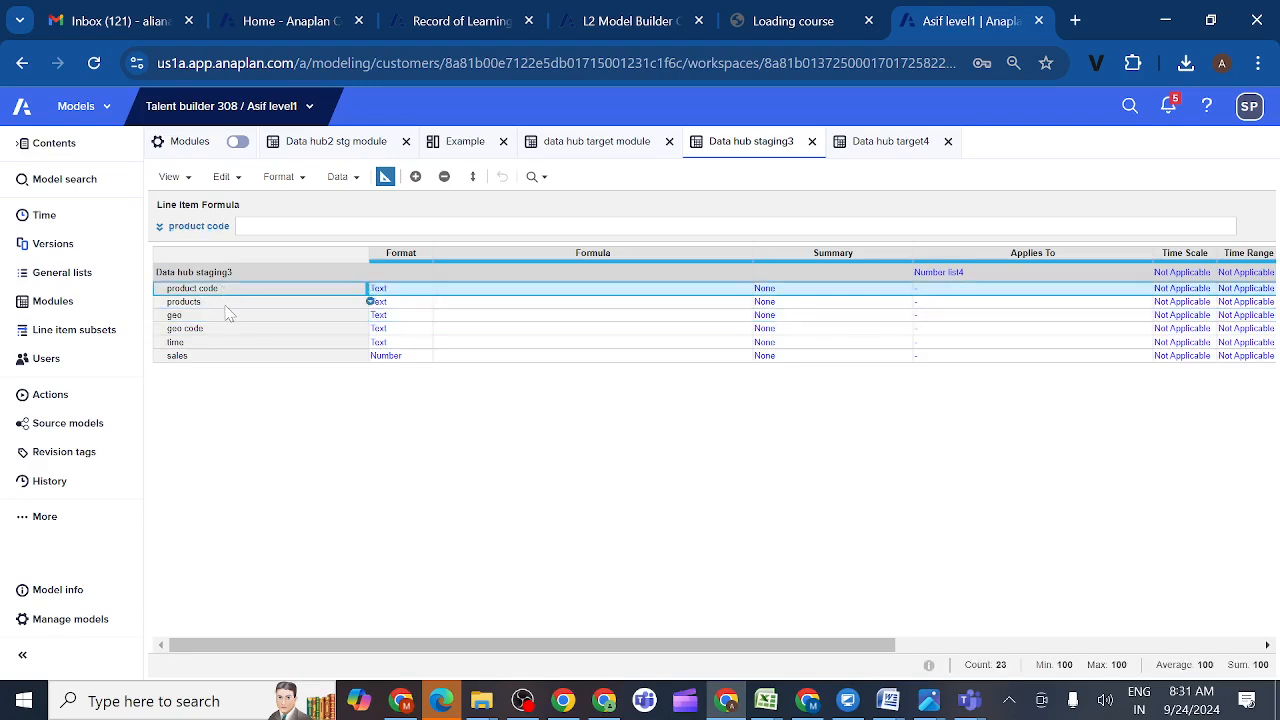
pyautogui.click(226, 304)
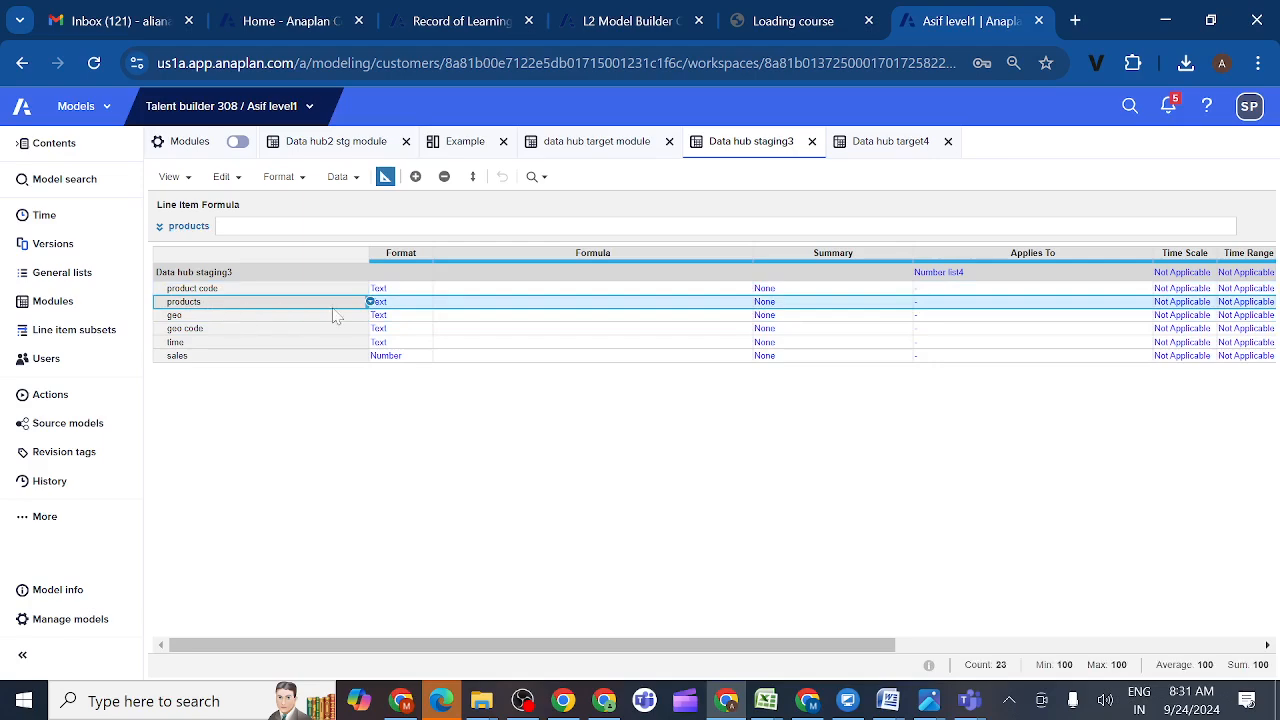
pyautogui.click(390, 303)
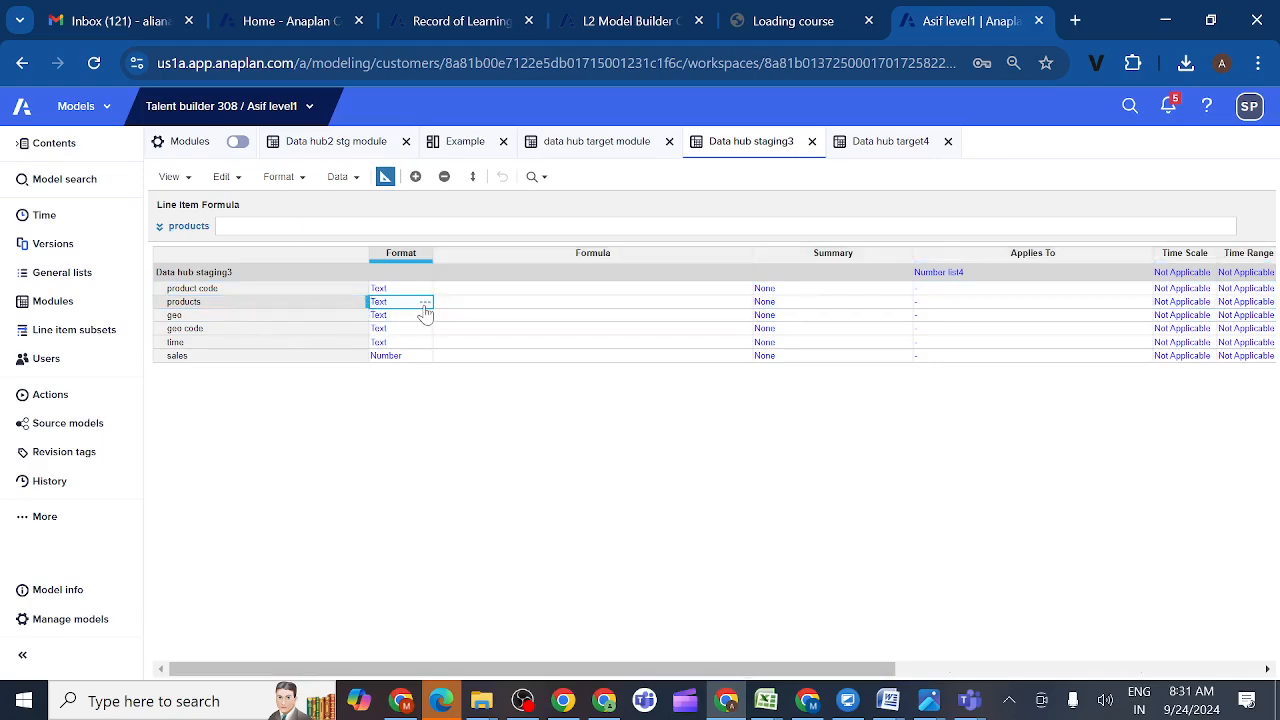
pyautogui.click(425, 303)
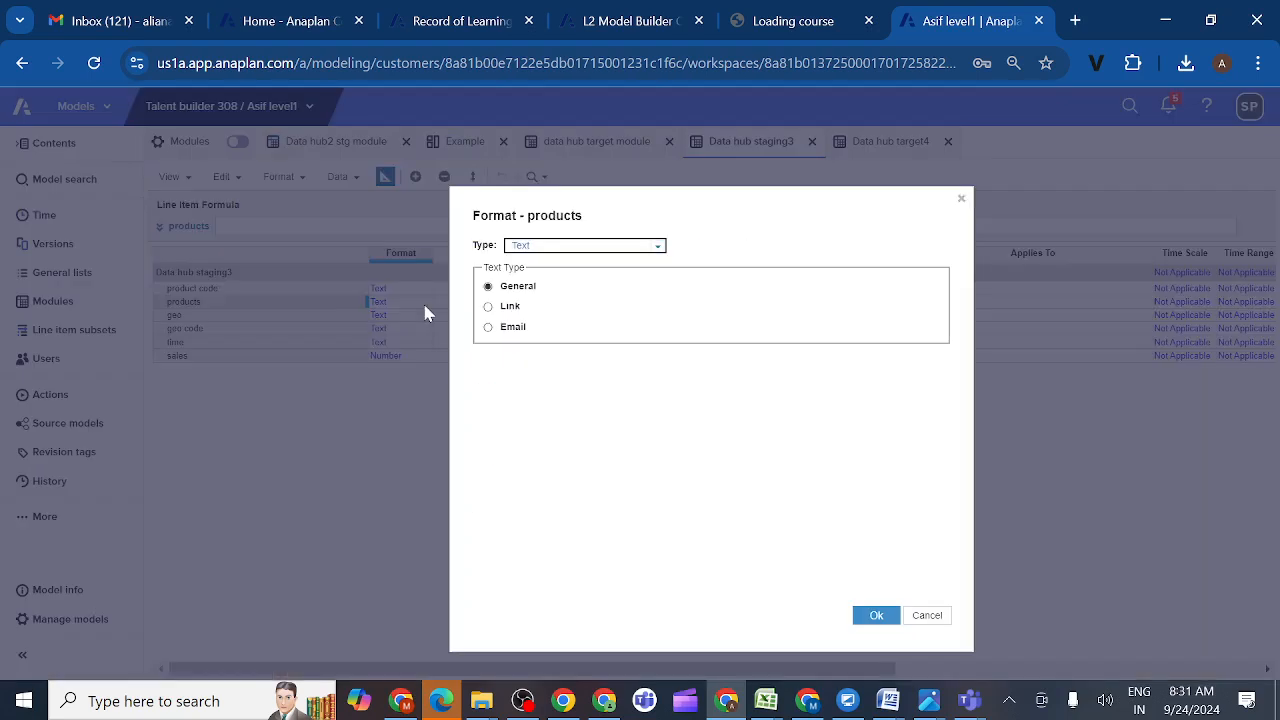
pyautogui.click(659, 250)
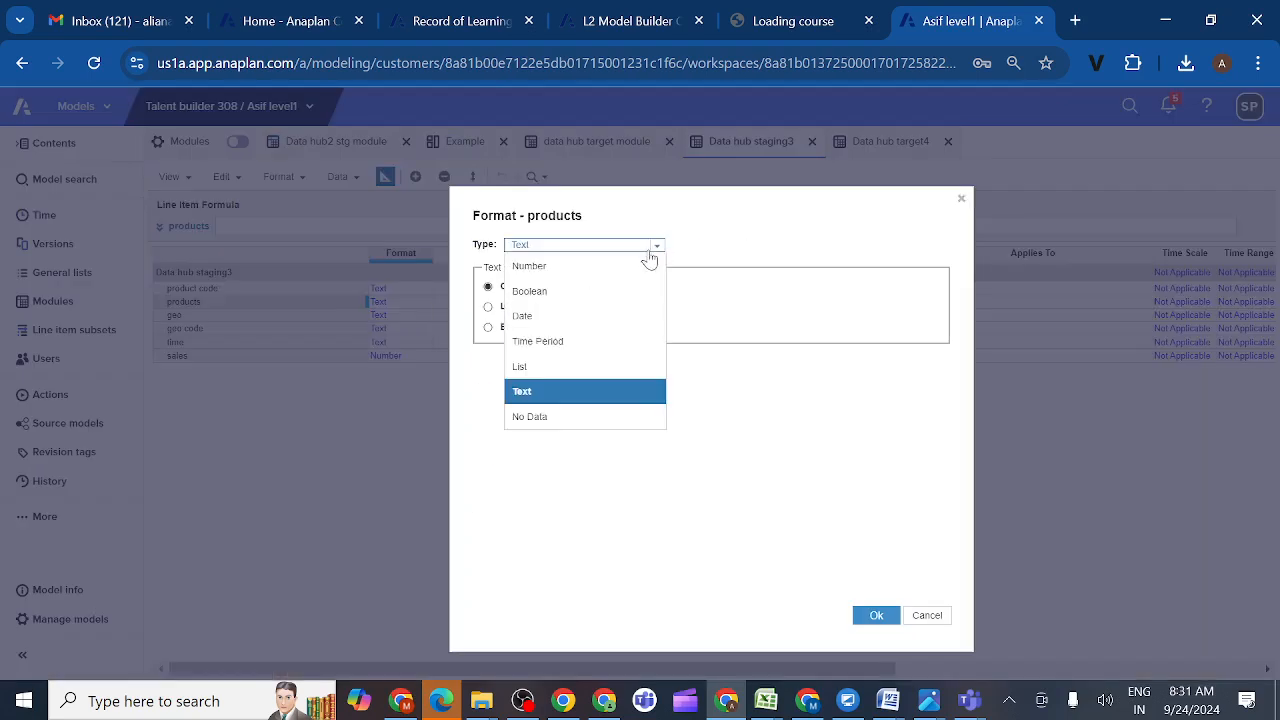
pyautogui.click(544, 371)
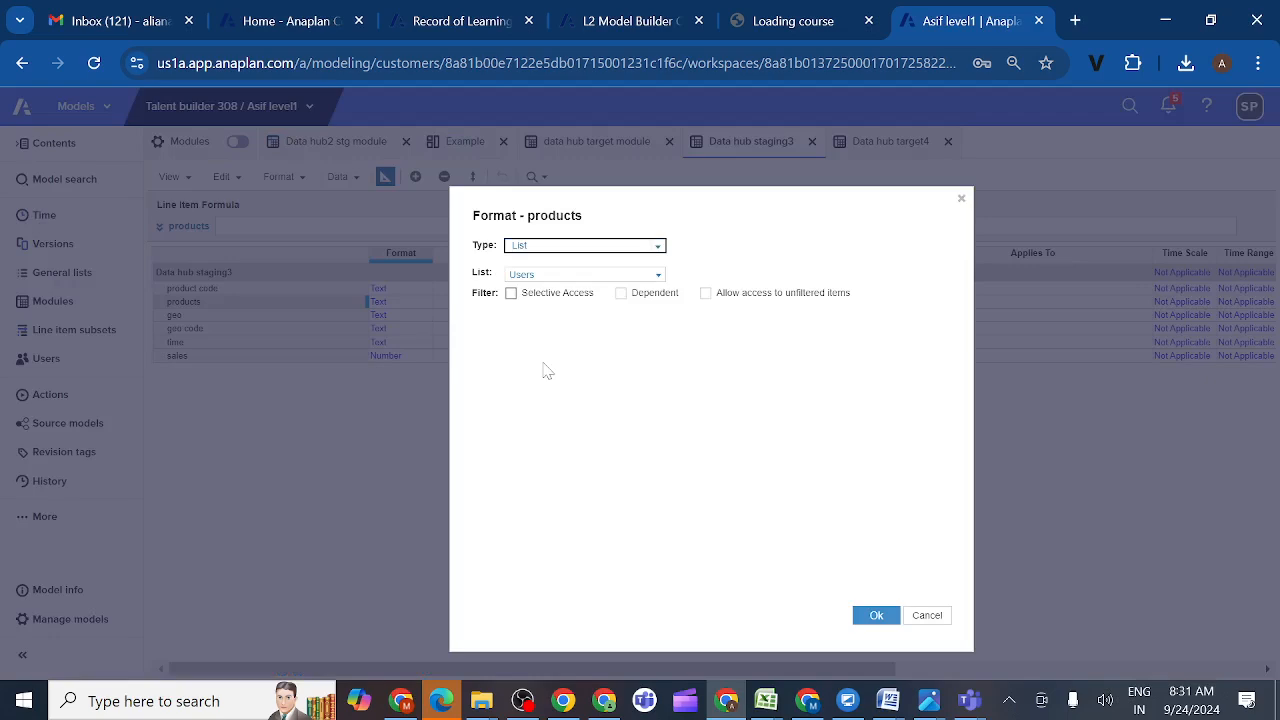
pyautogui.click(659, 276)
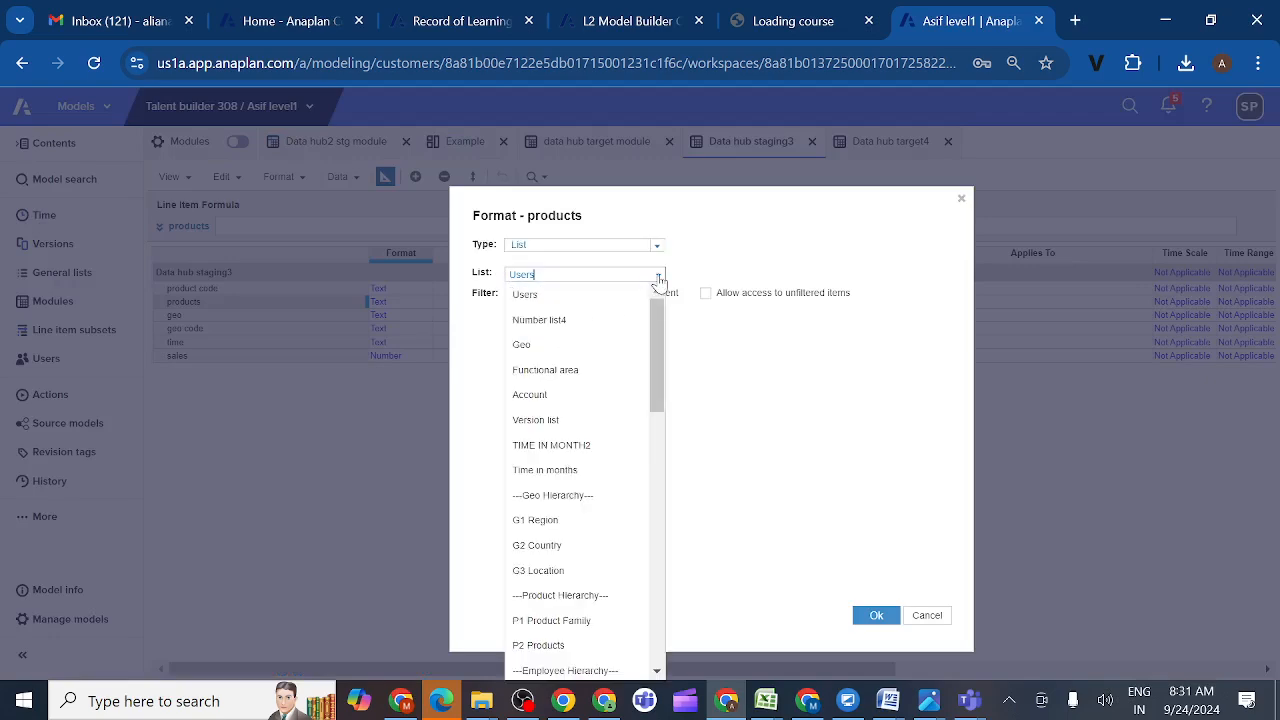
pyautogui.click(555, 620)
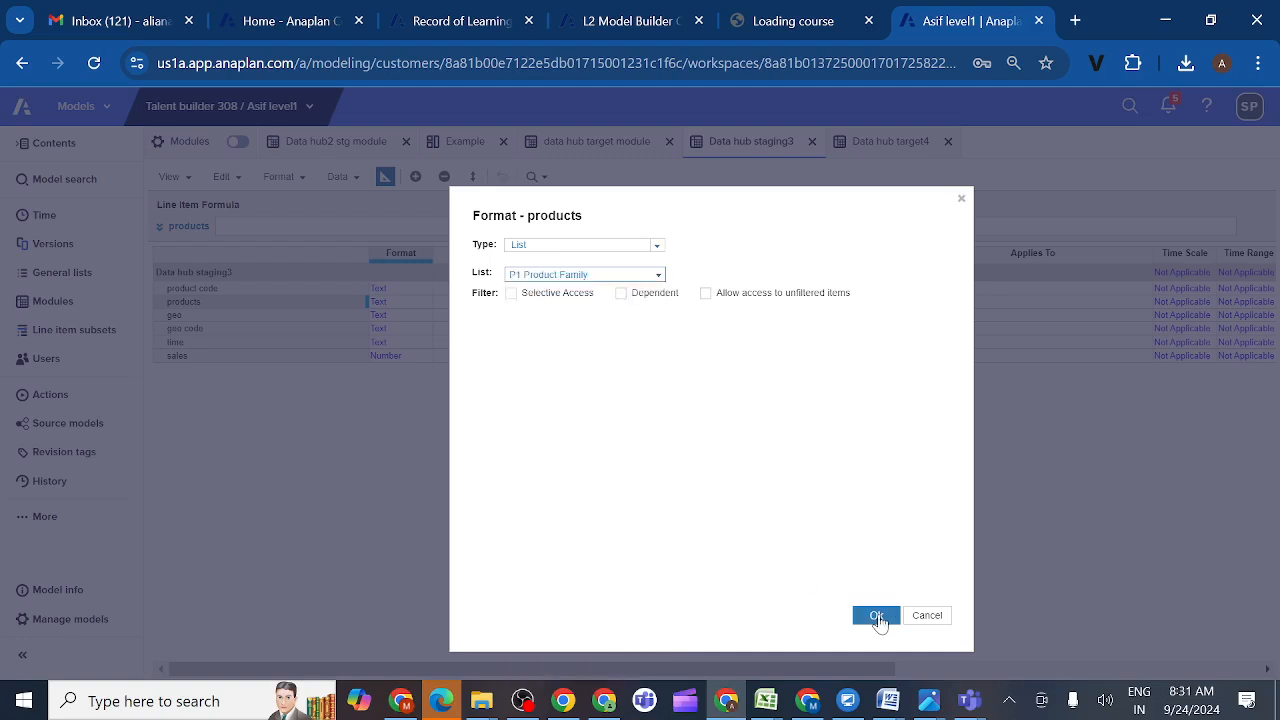
pyautogui.click(877, 617)
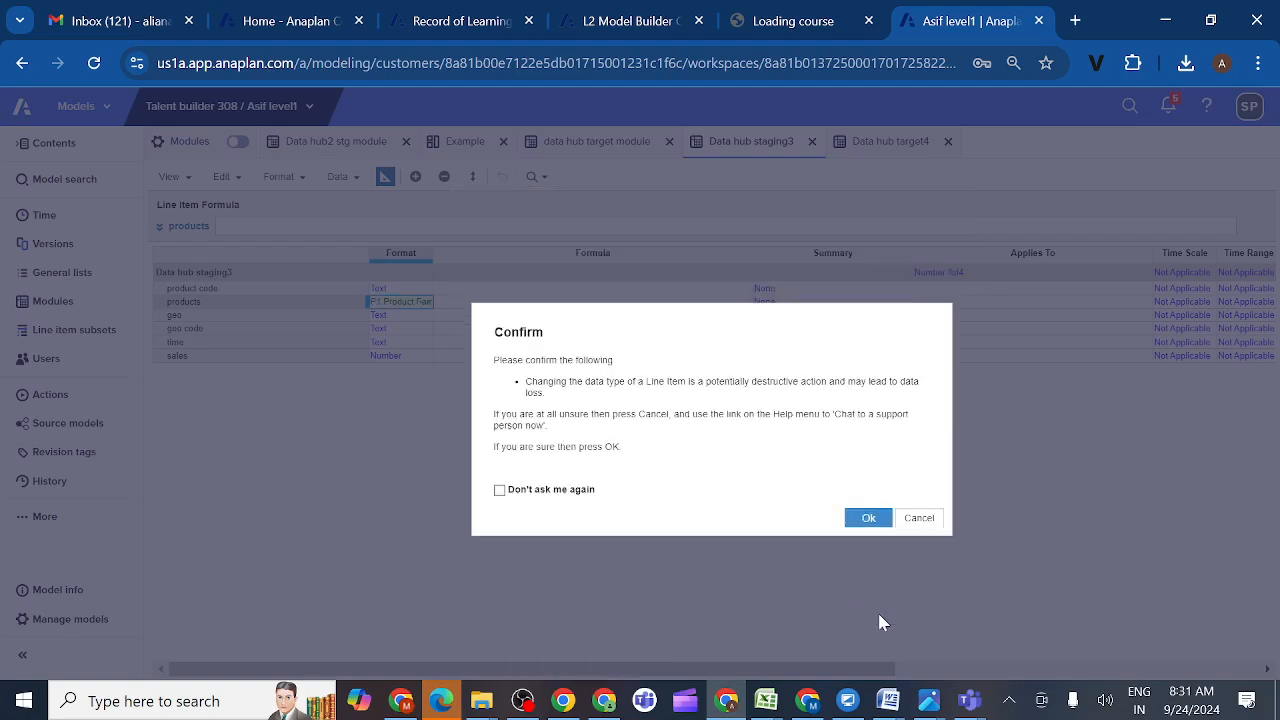
pyautogui.click(866, 520)
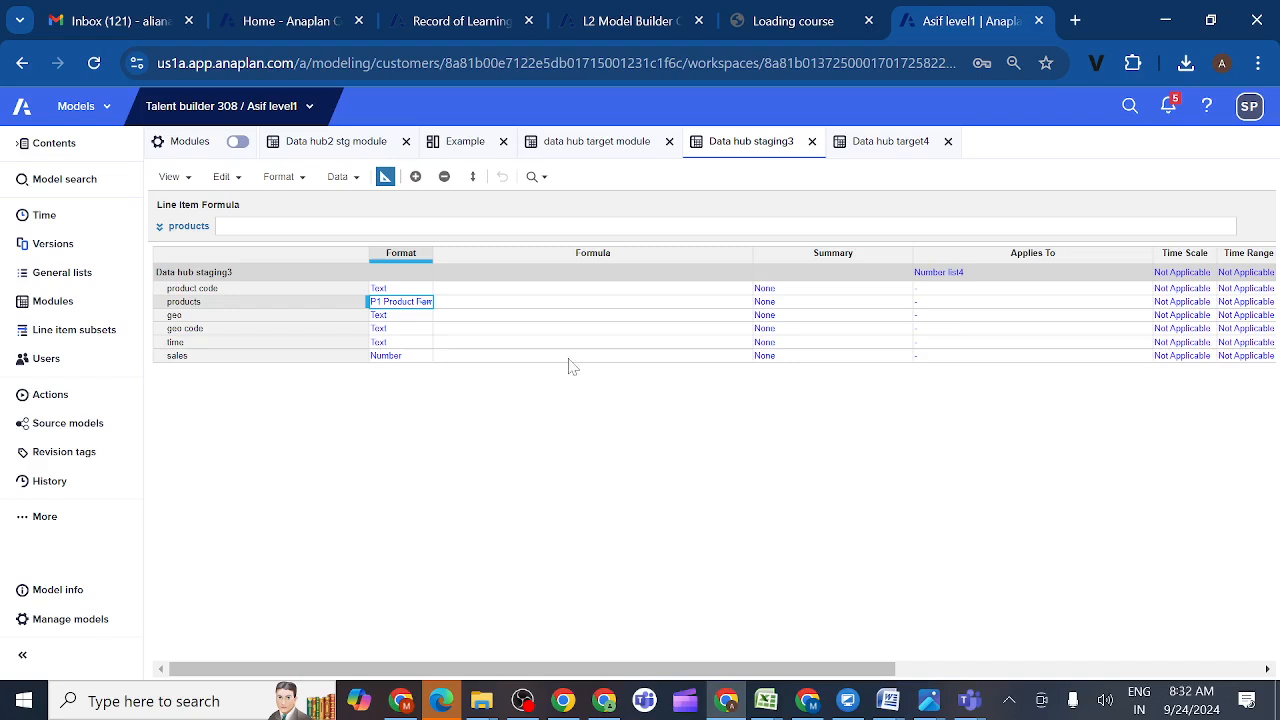
# - Set the format of the geo line item in Data hub staging3 to the list G1 Region
pyautogui.click(400, 329)
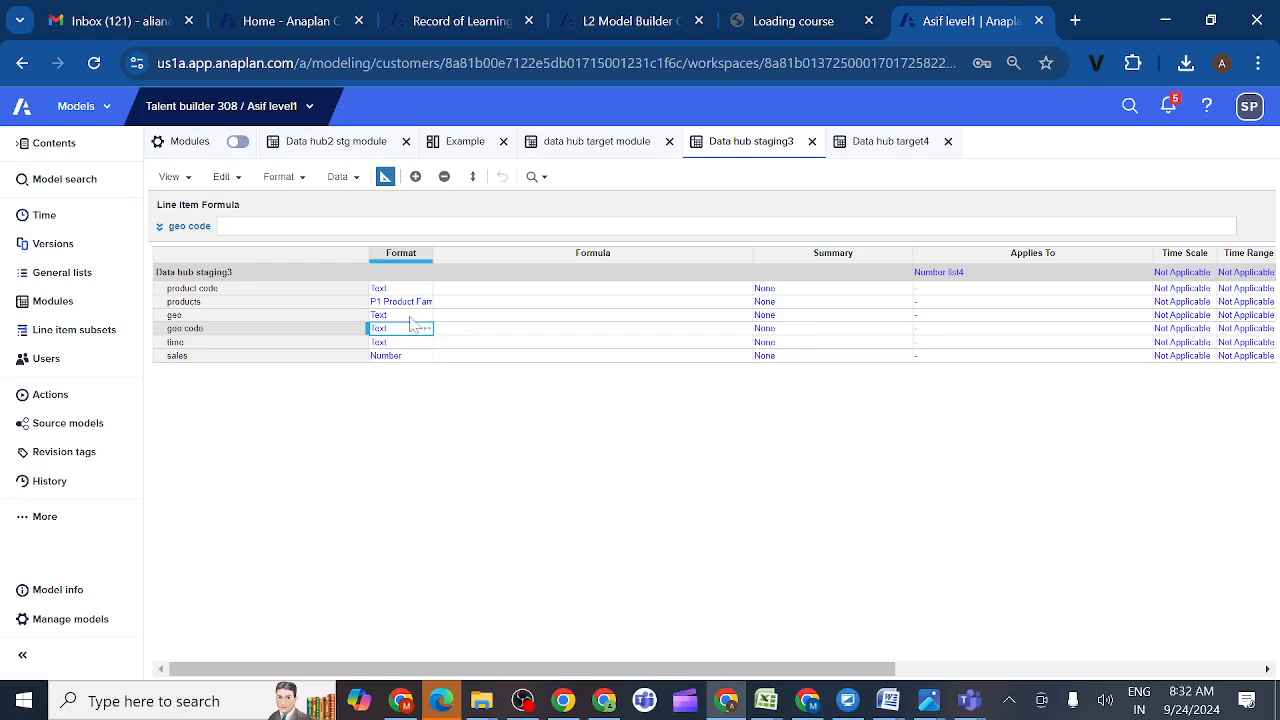
pyautogui.click(409, 316)
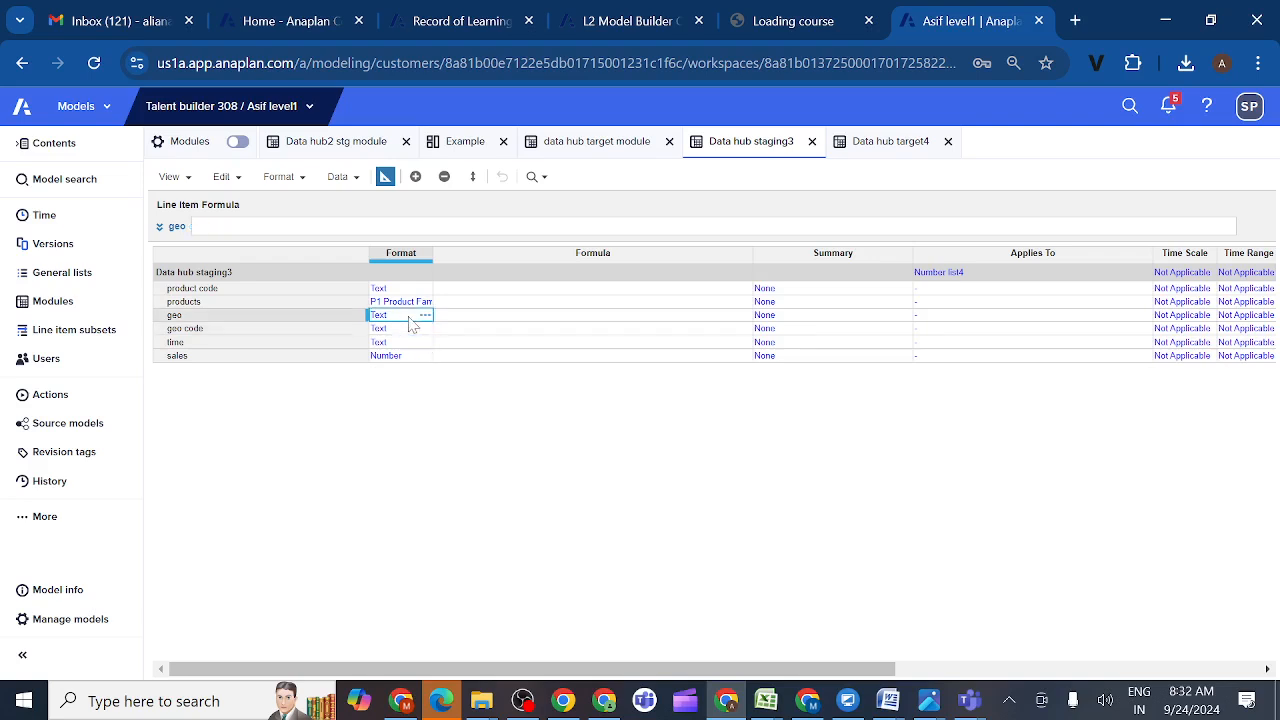
pyautogui.click(425, 317)
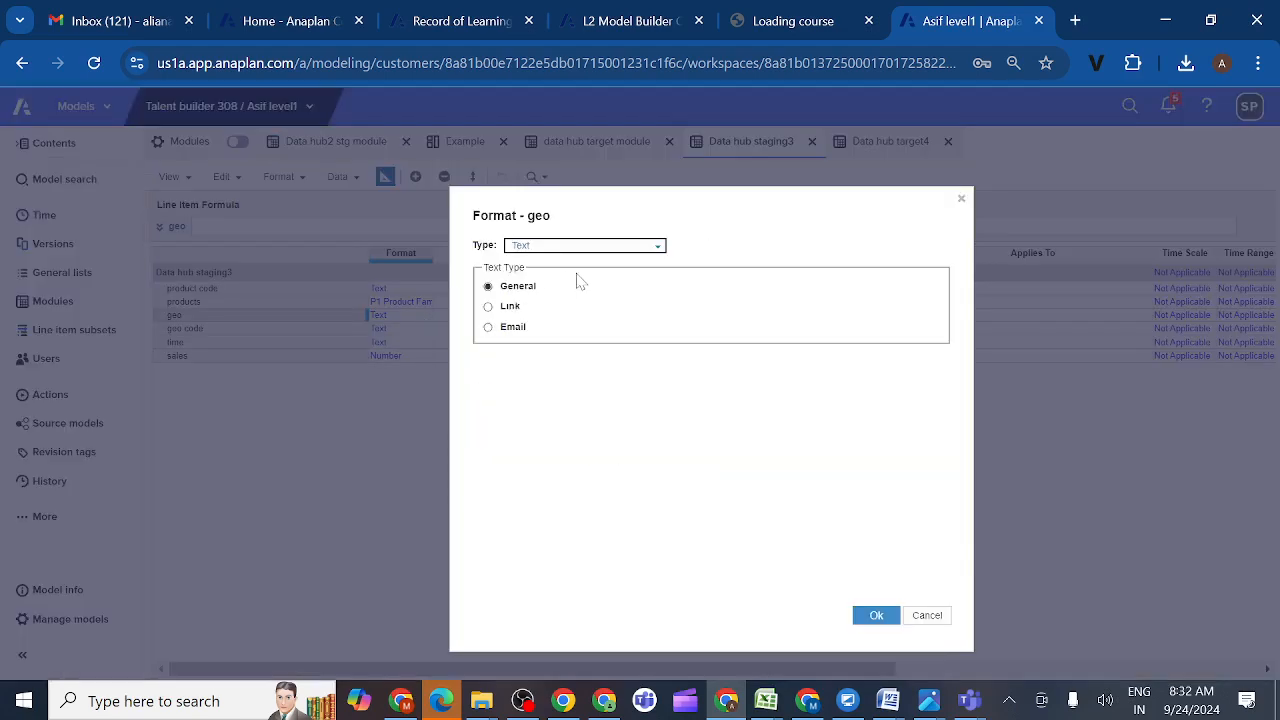
pyautogui.click(658, 250)
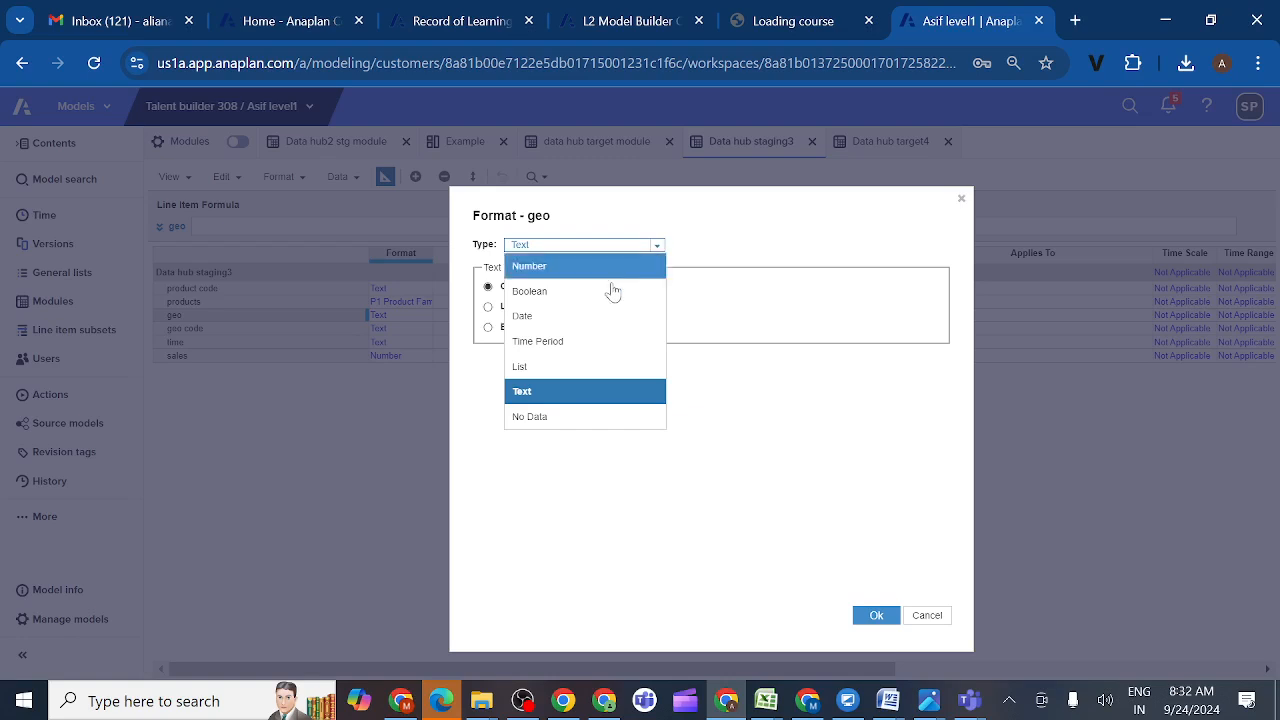
pyautogui.click(528, 370)
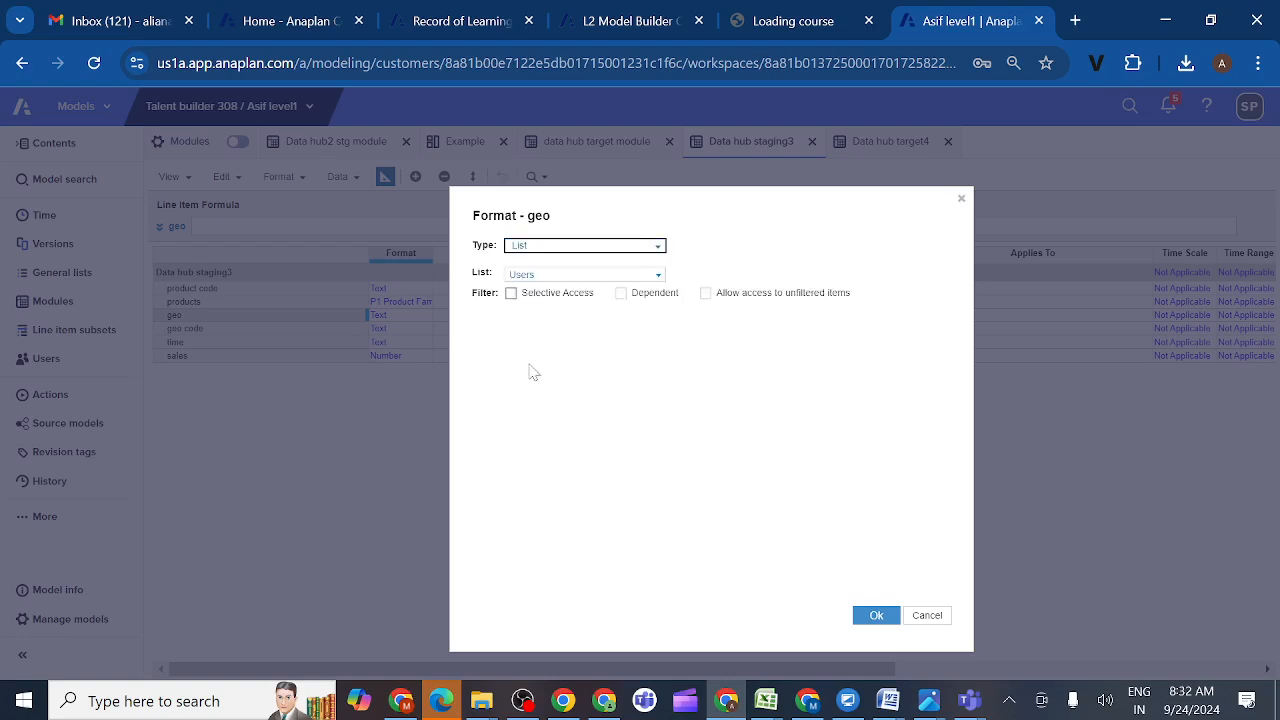
pyautogui.click(658, 276)
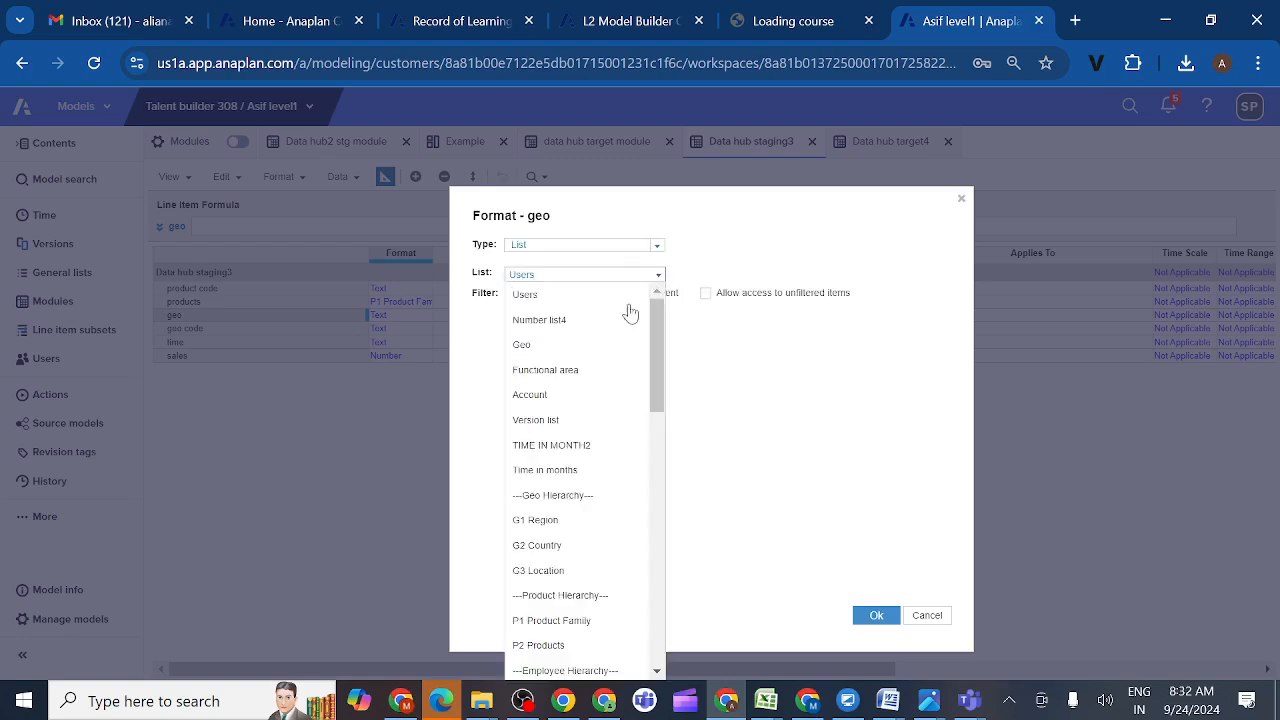
pyautogui.click(548, 522)
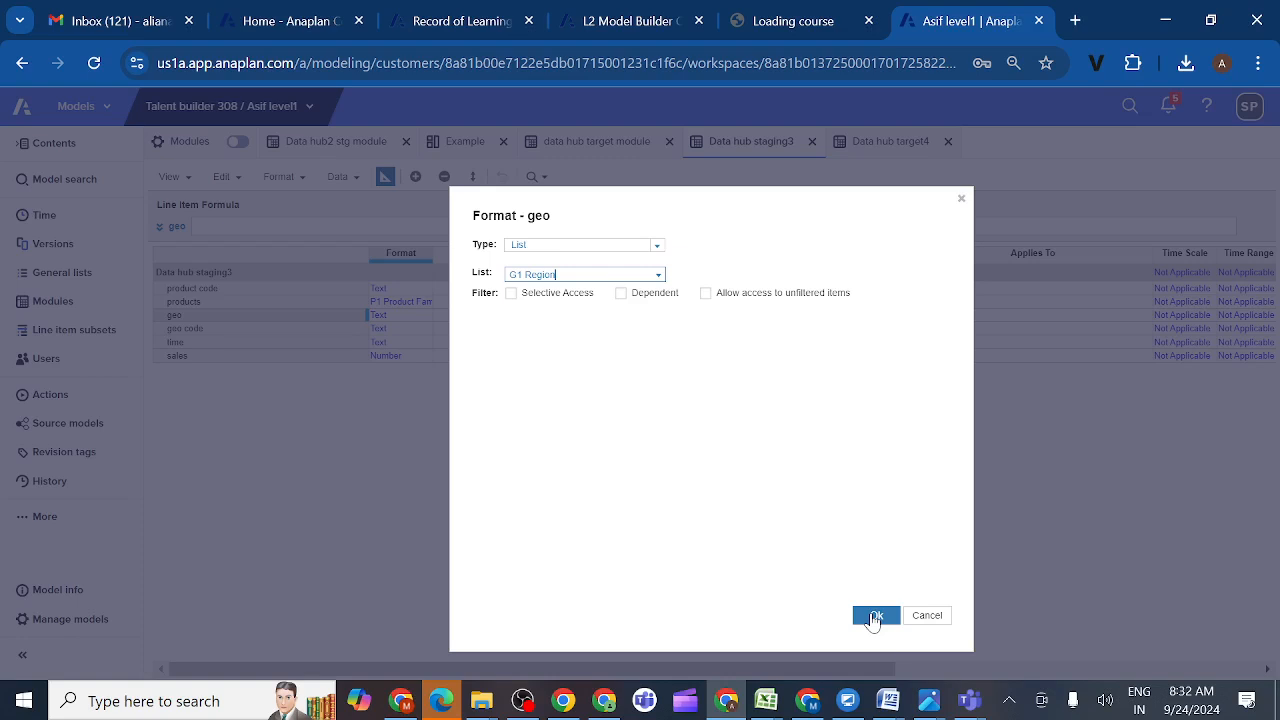
pyautogui.click(874, 617)
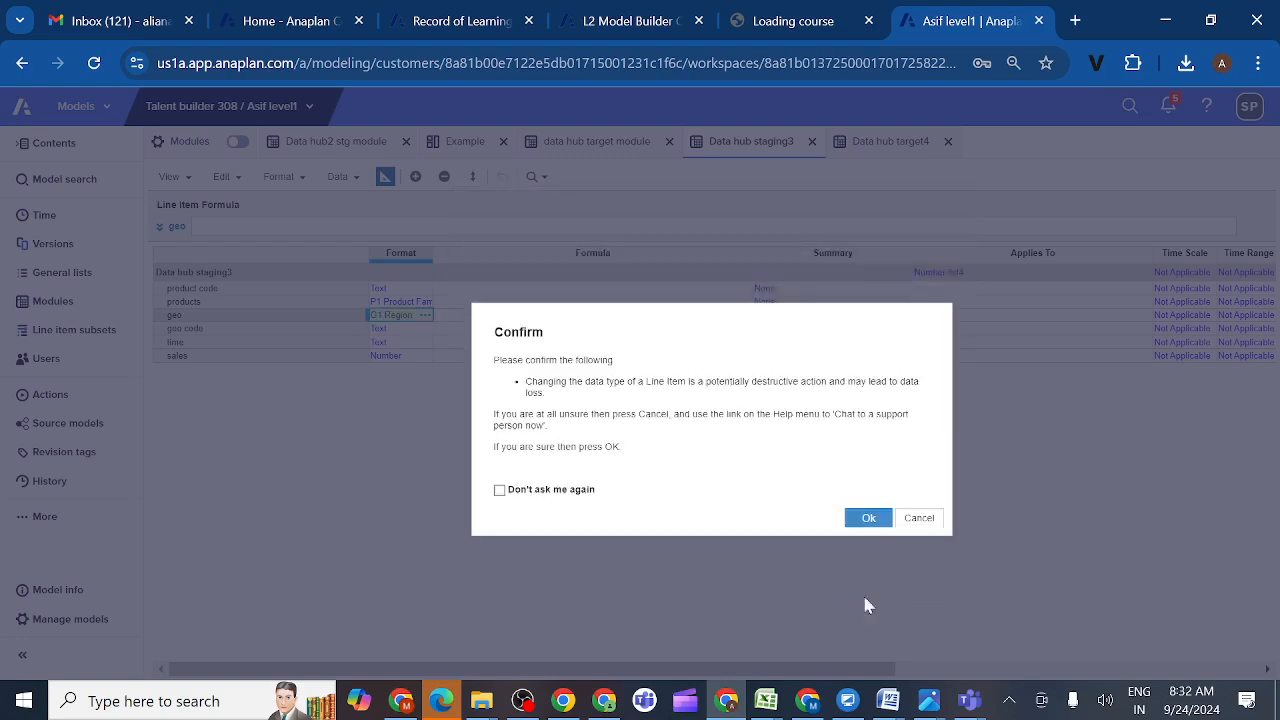
pyautogui.click(866, 519)
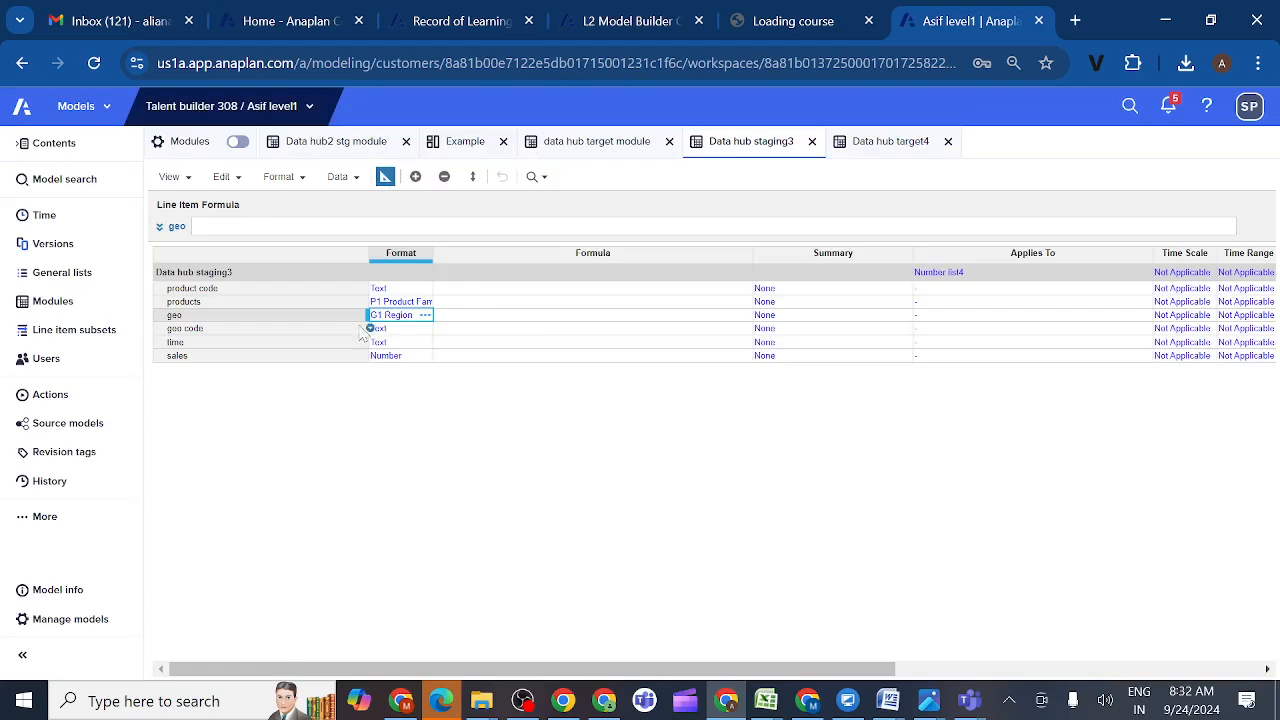
# - Insert two line items, Time staging and Time staging2, after the time line item in Data hub staging3
pyautogui.click(338, 345)
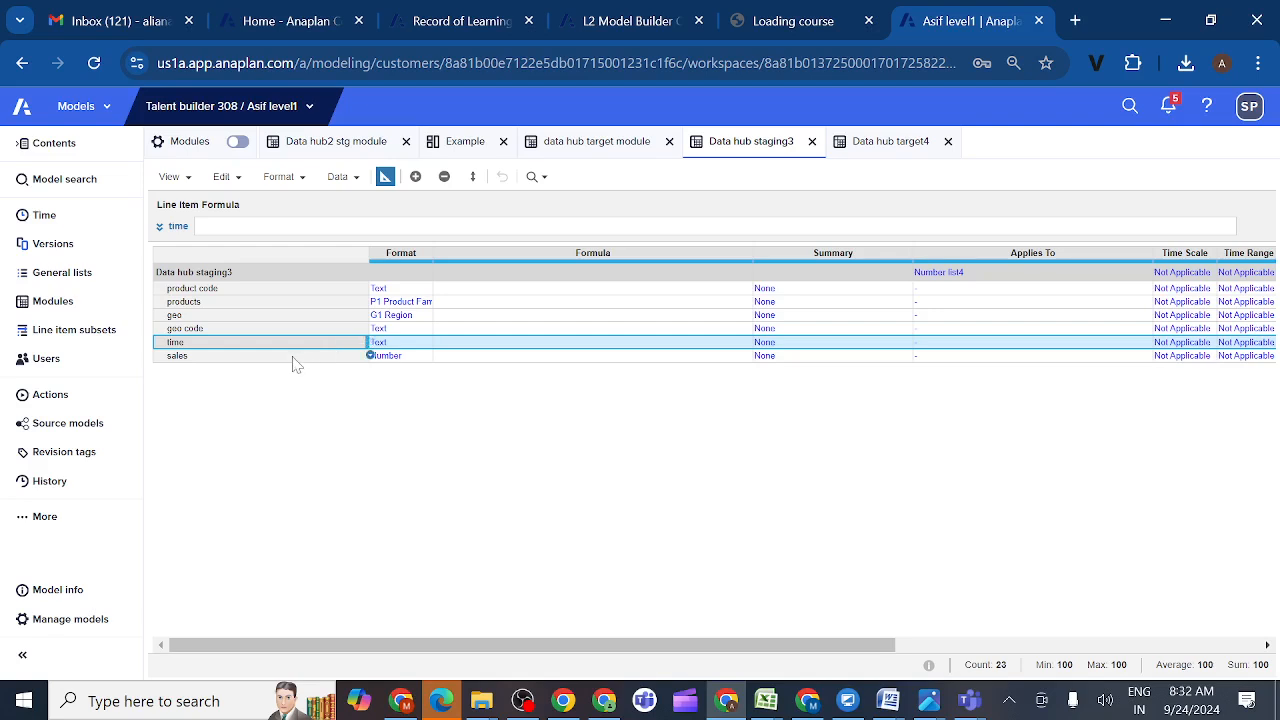
pyautogui.click(294, 360)
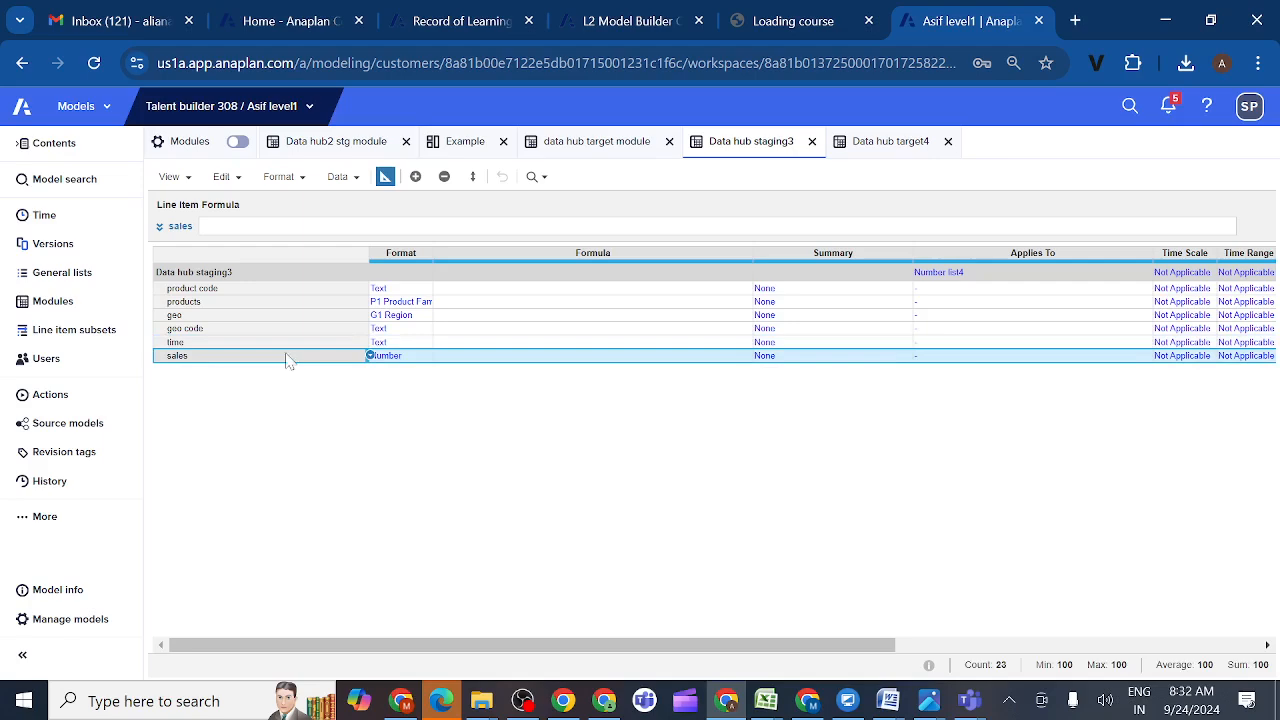
pyautogui.click(276, 346)
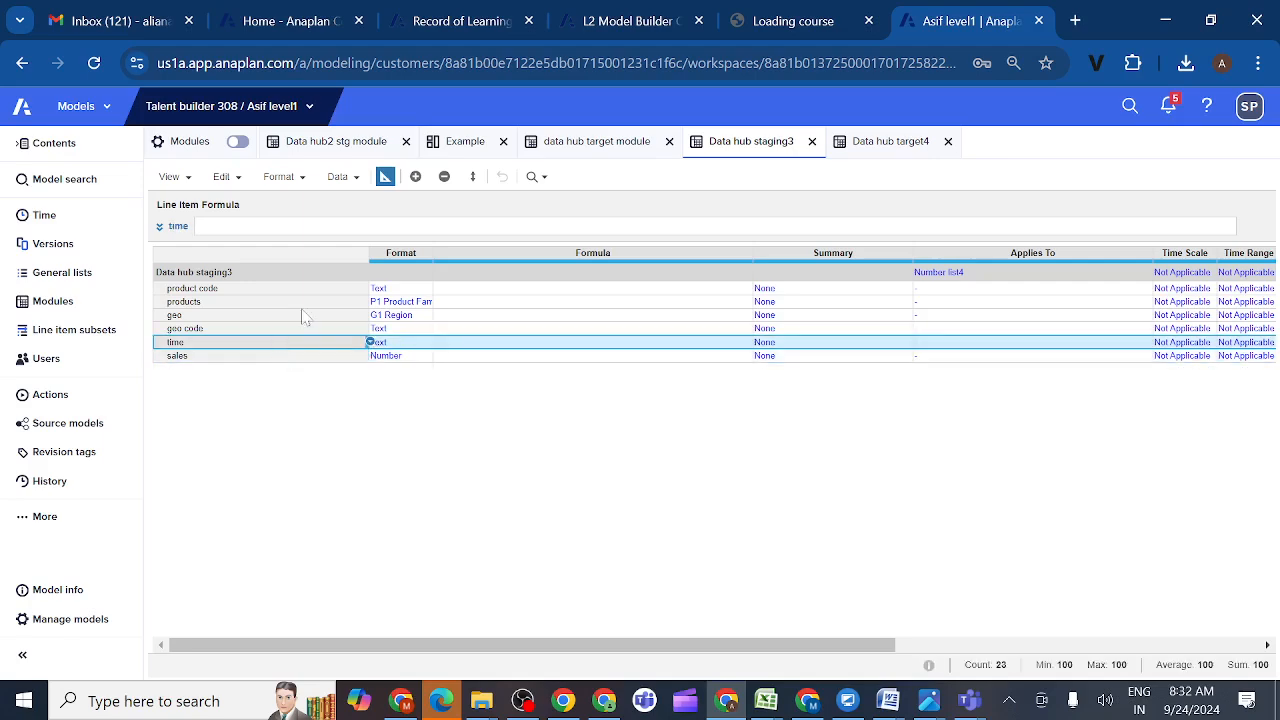
pyautogui.click(416, 180)
pyautogui.write('T')
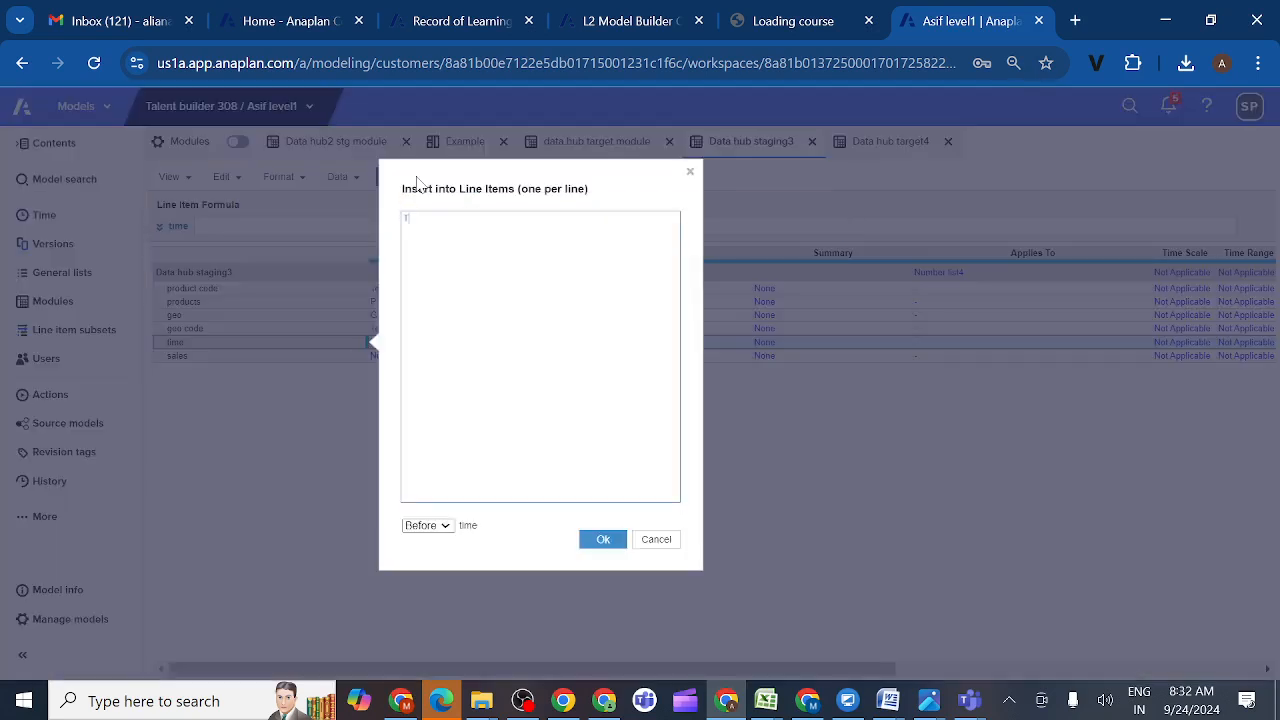
pyautogui.write('ime')
pyautogui.write(' st')
pyautogui.write('aging')
pyautogui.write('Time')
pyautogui.write(' st')
pyautogui.write('agin')
pyautogui.write('2')
pyautogui.write('g')
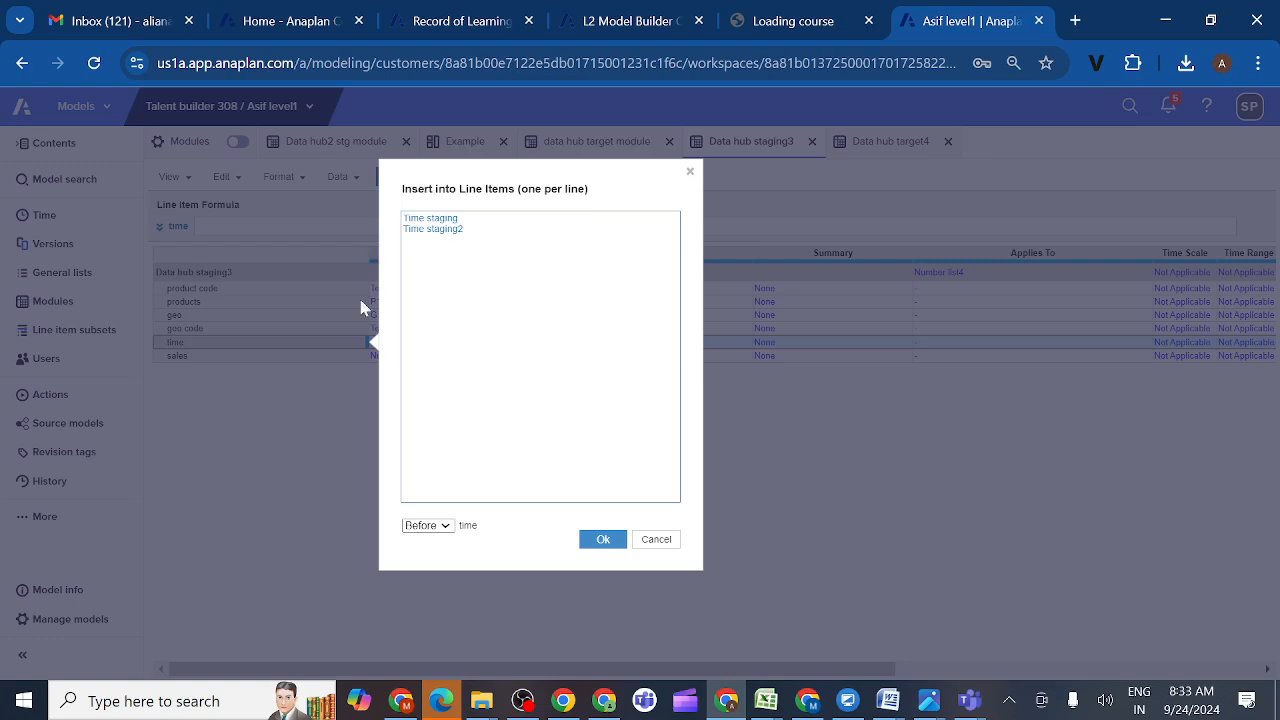
pyautogui.click(446, 529)
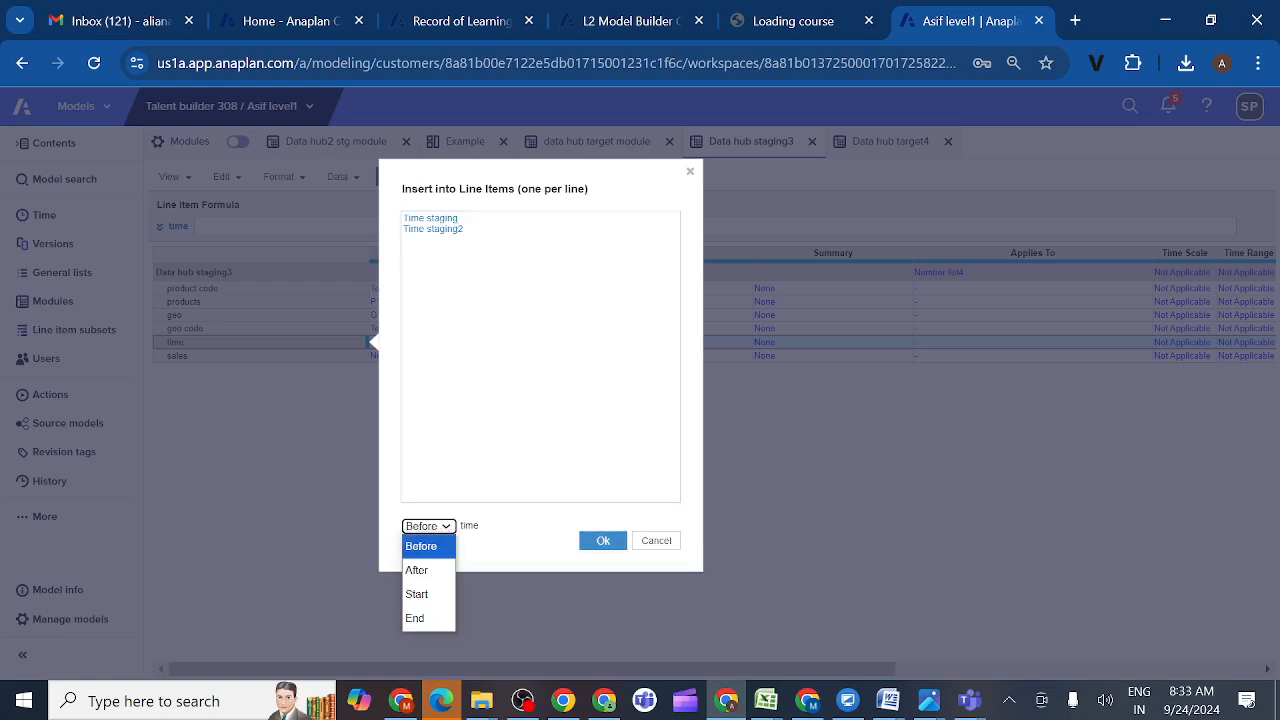
pyautogui.click(464, 230)
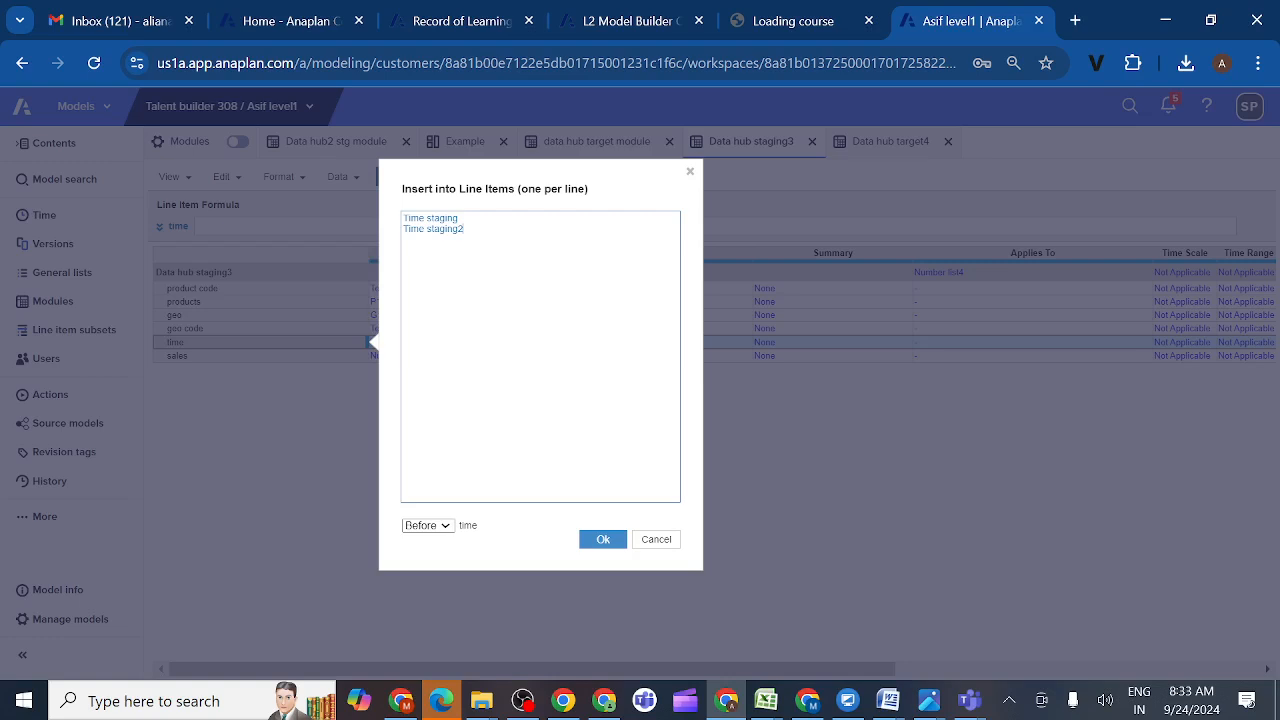
pyautogui.click(446, 527)
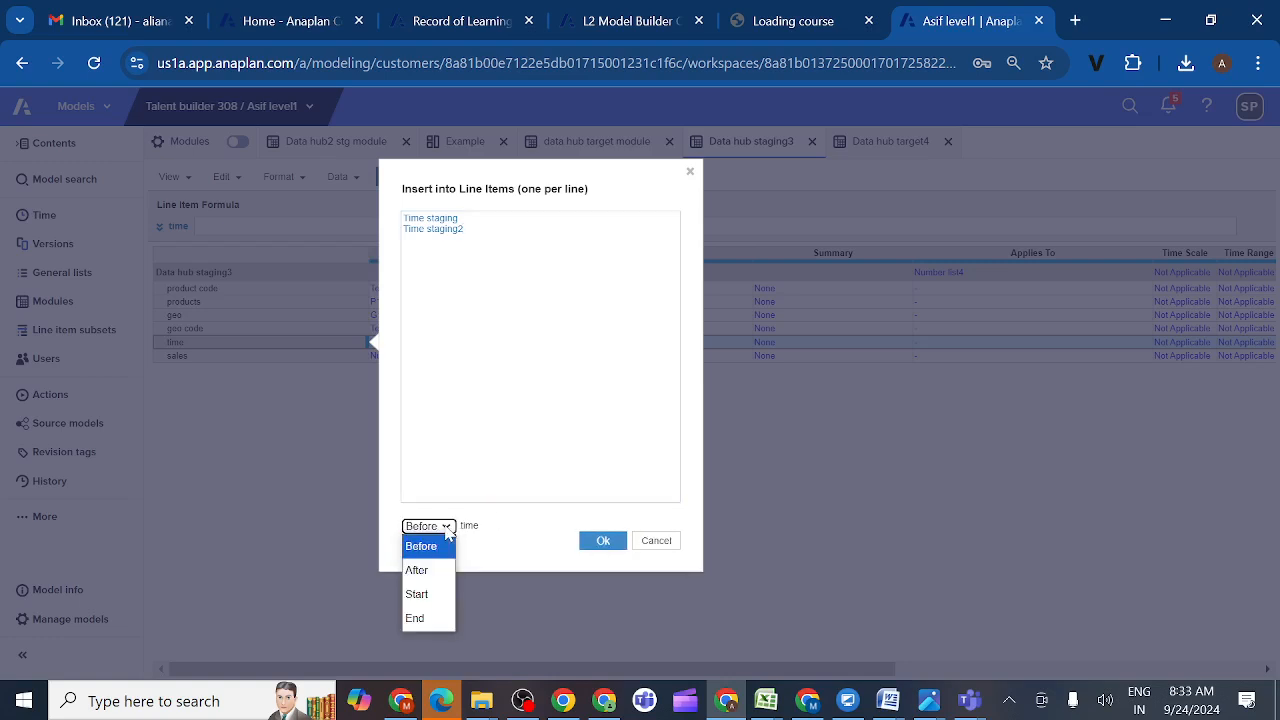
pyautogui.click(424, 578)
pyautogui.click(602, 542)
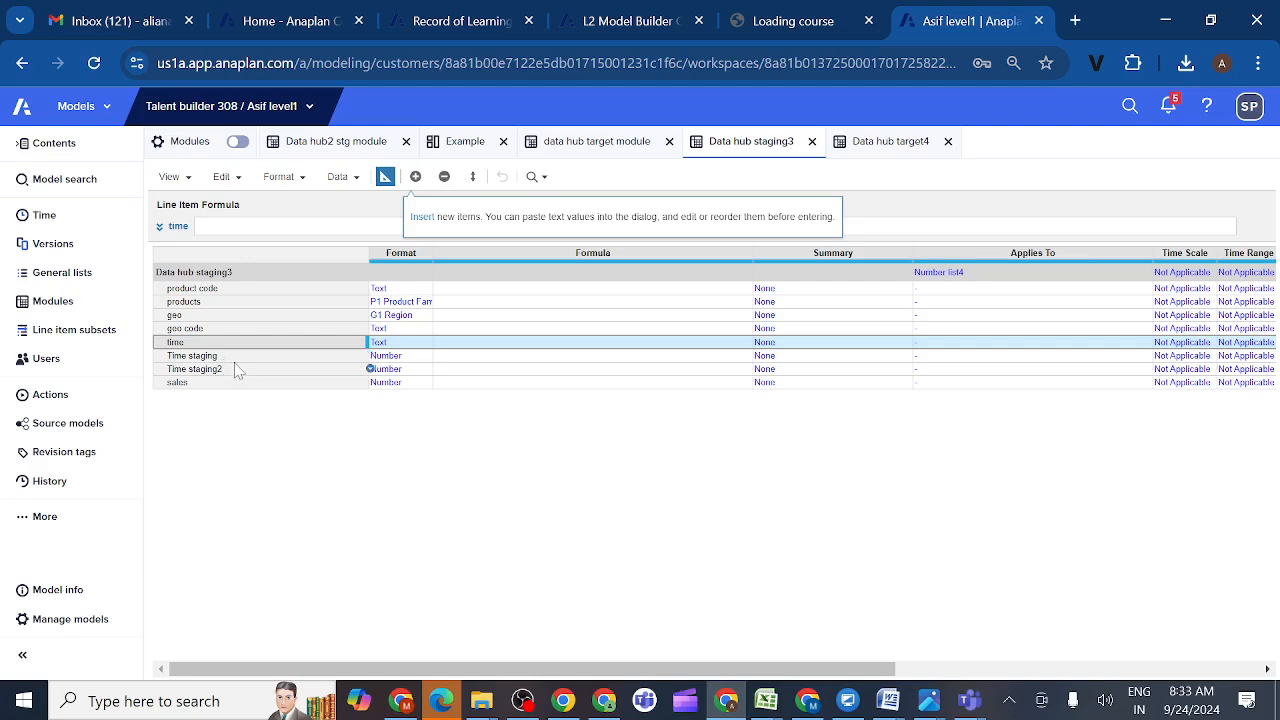
# - Set the format of the Time staging line item in Data hub staging3 to Time Period, Month, accepting the data type change
pyautogui.click(241, 358)
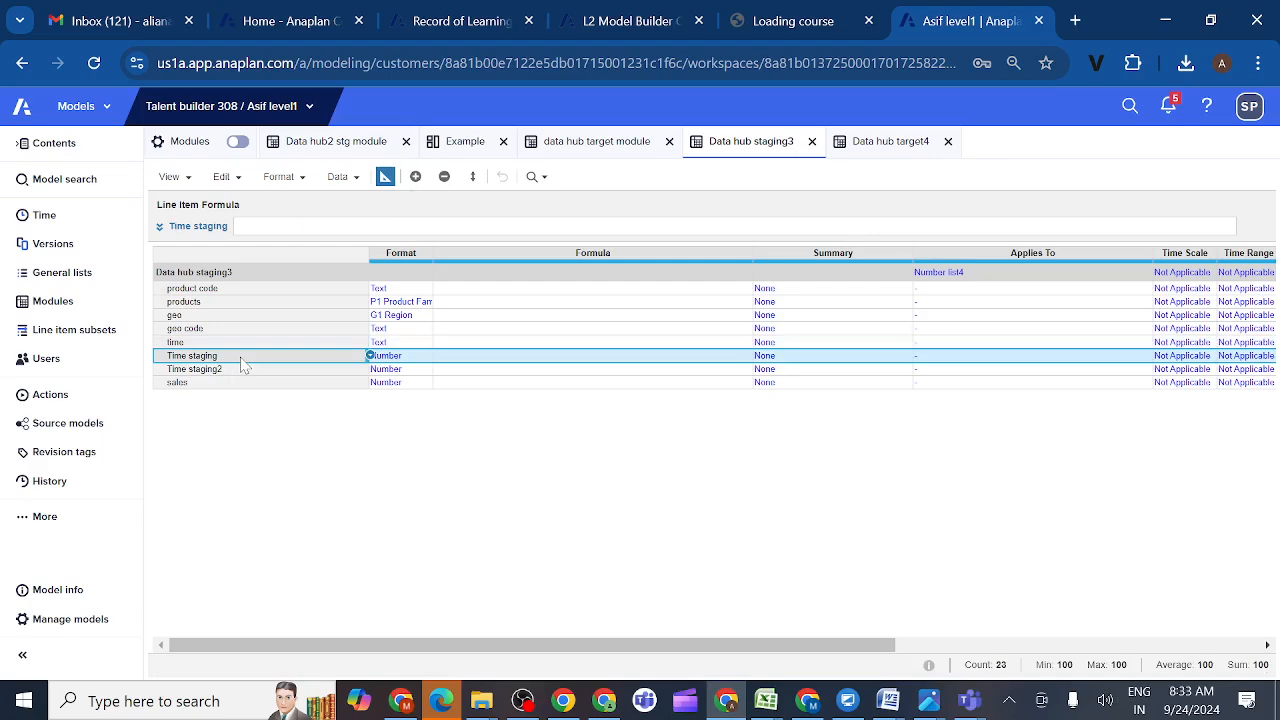
pyautogui.click(406, 359)
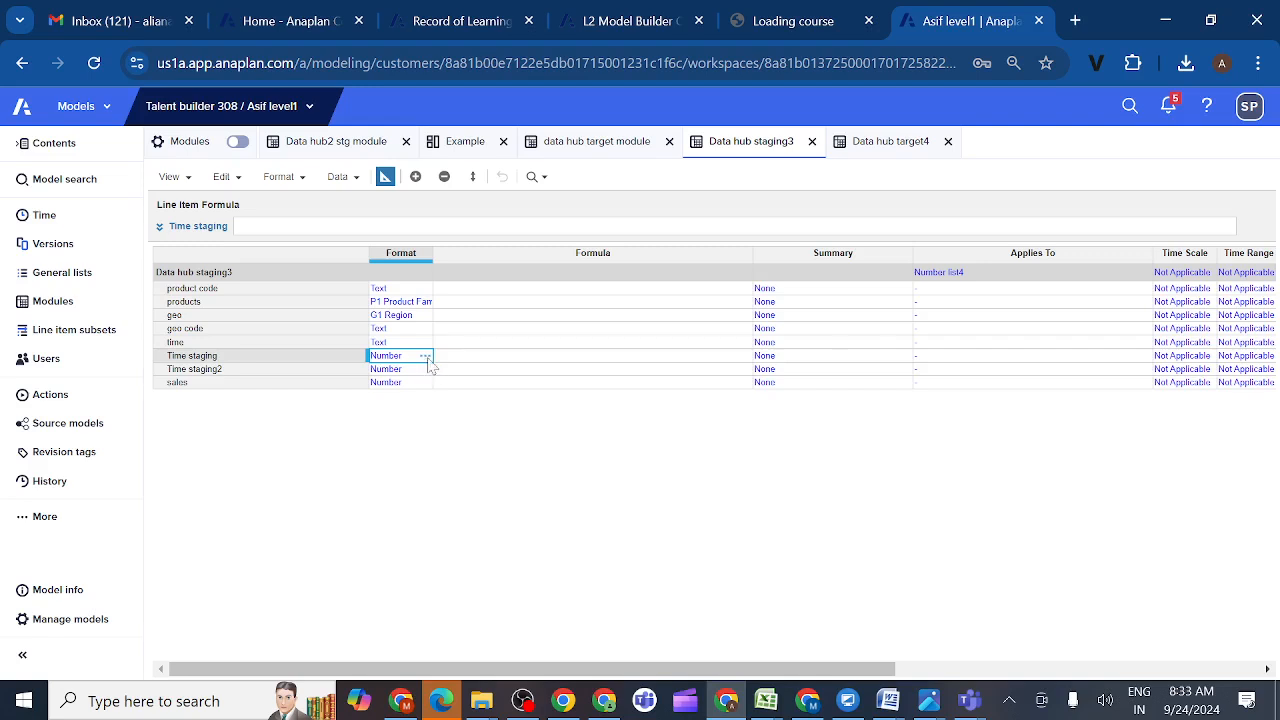
pyautogui.click(426, 357)
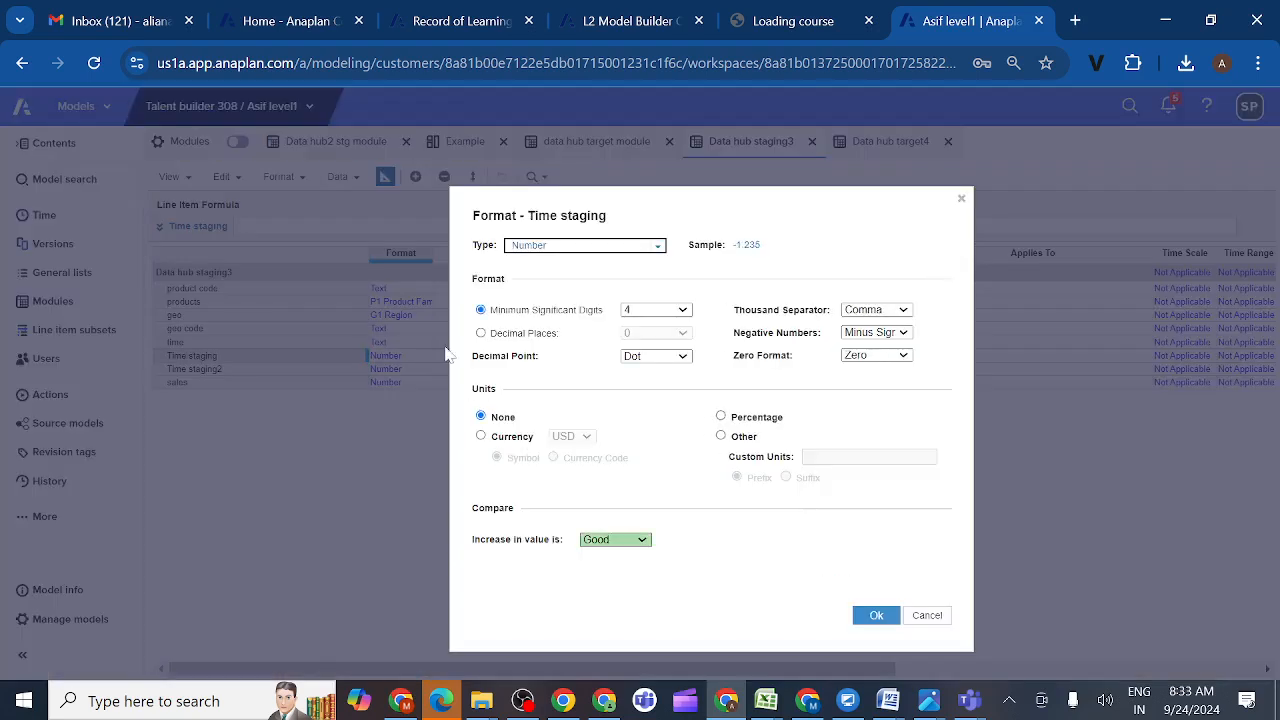
pyautogui.click(659, 248)
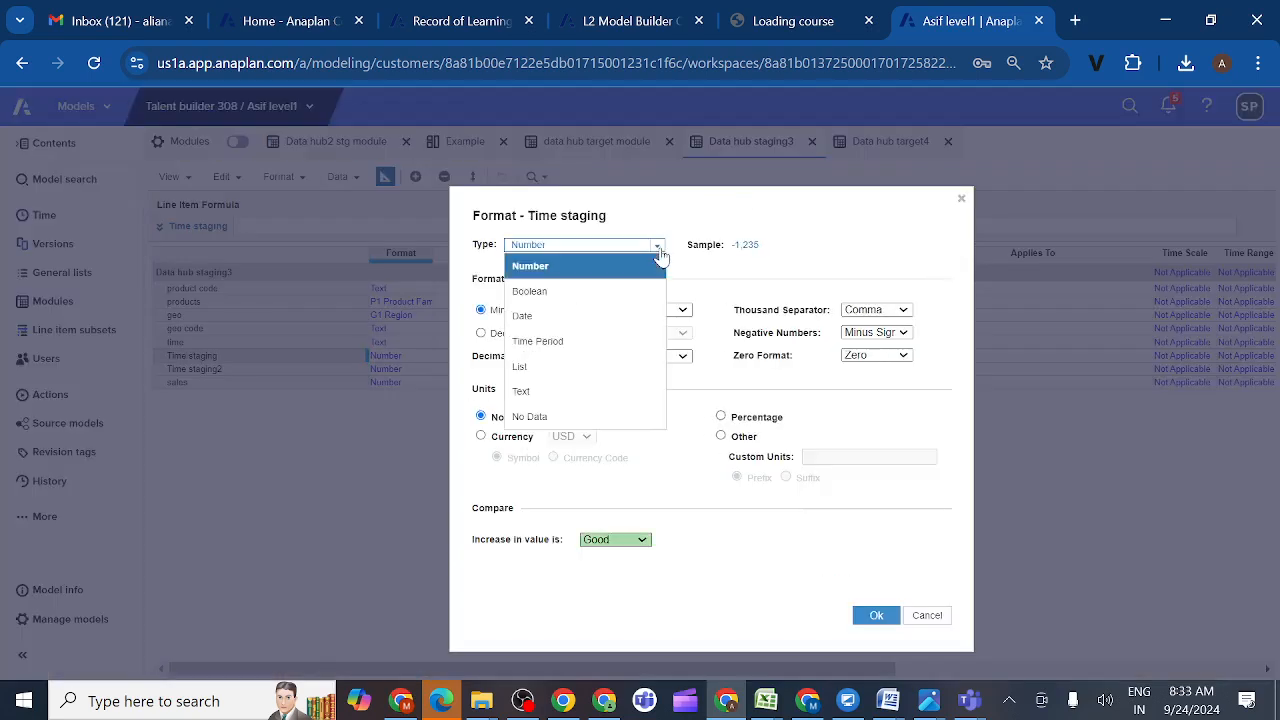
pyautogui.click(556, 345)
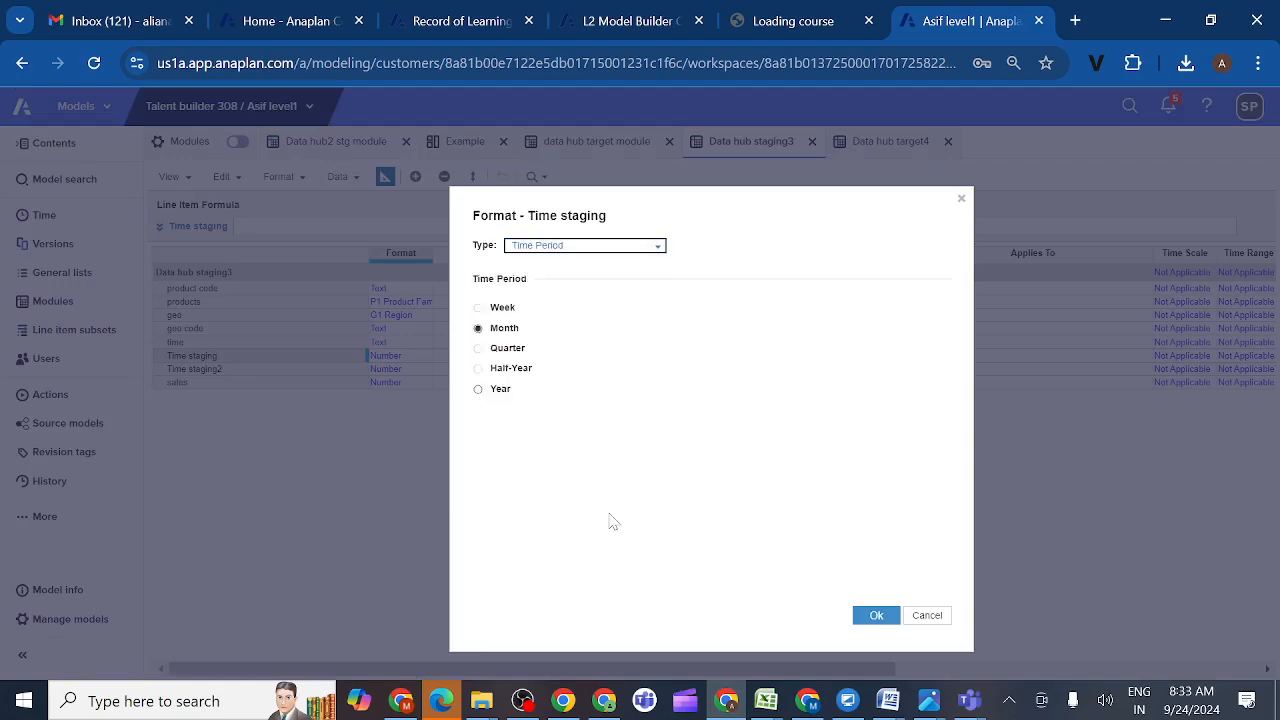
pyautogui.click(876, 620)
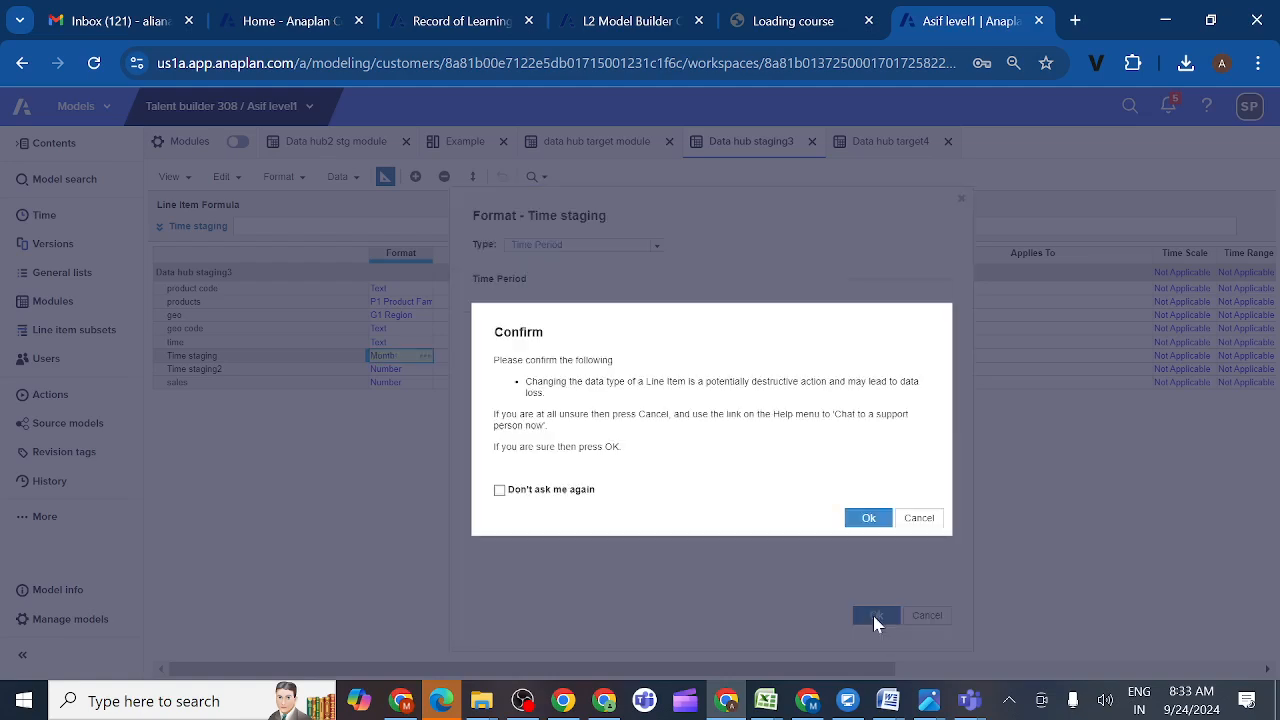
pyautogui.click(867, 519)
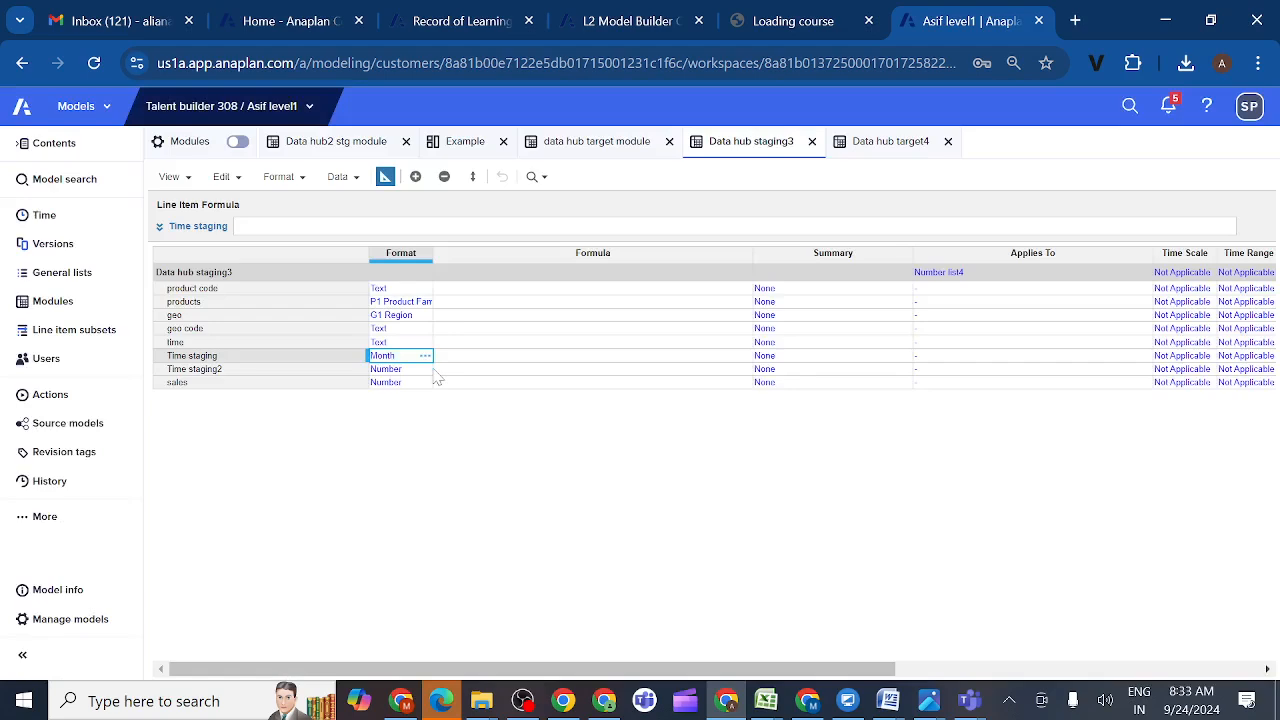
# - Give the products line item the formula FINDITEM('P1 Product Family', product code) and apply it
pyautogui.click(237, 355)
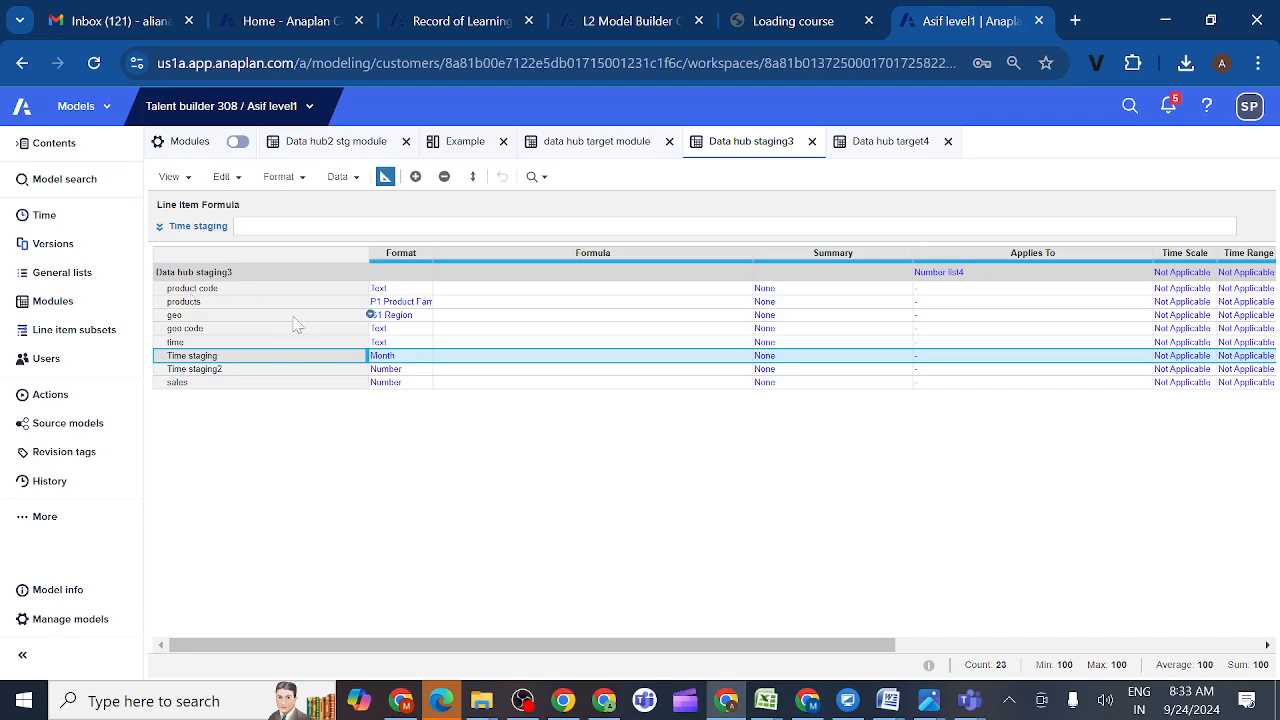
pyautogui.click(267, 305)
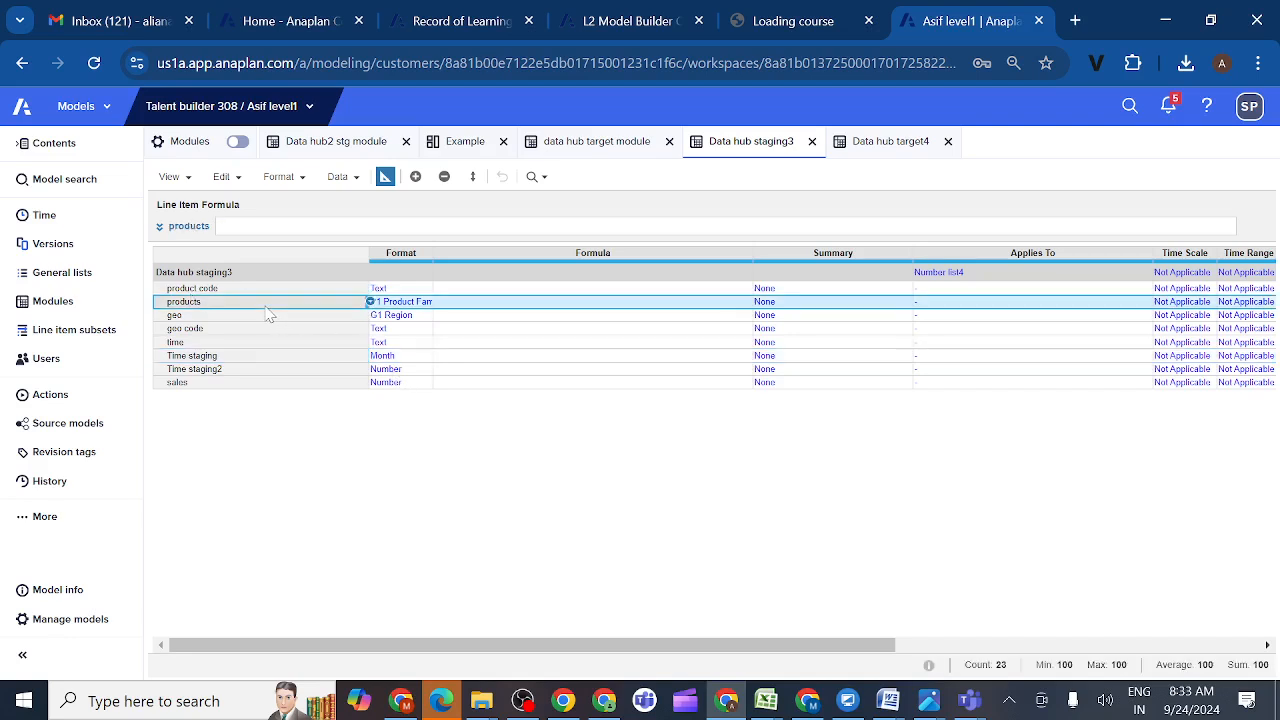
pyautogui.click(159, 227)
pyautogui.click(1218, 637)
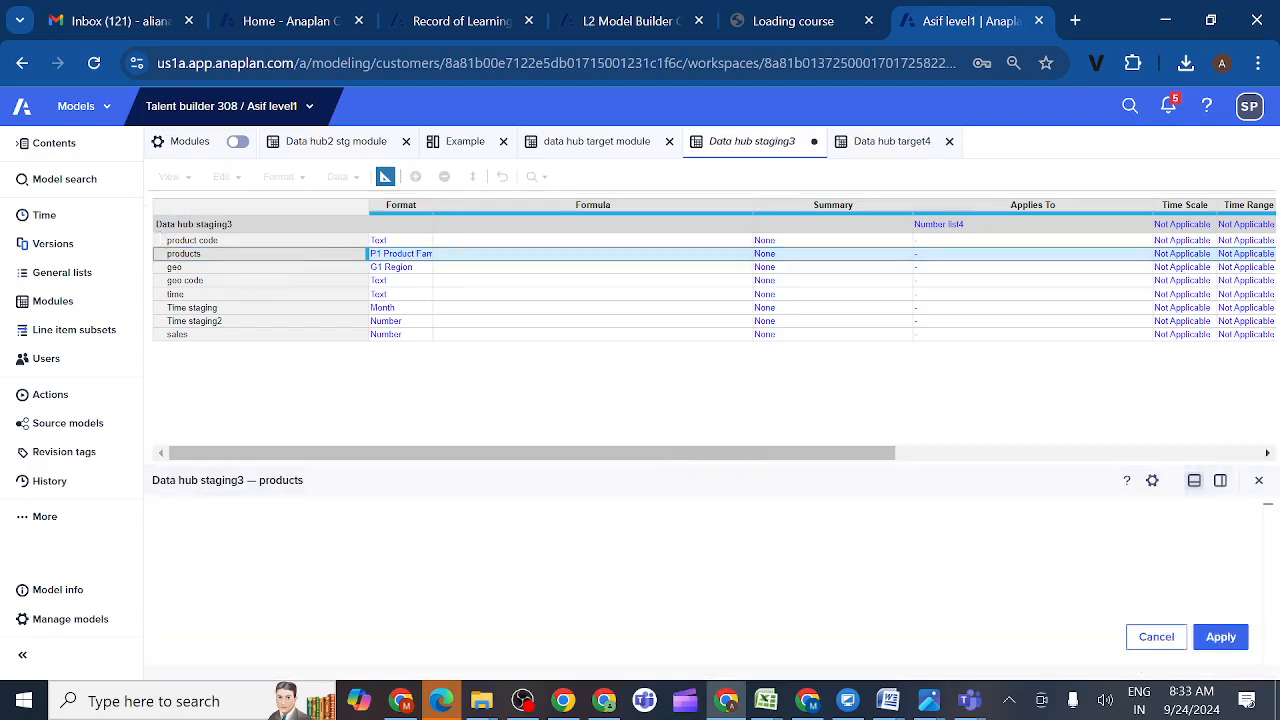
pyautogui.write('FIN')
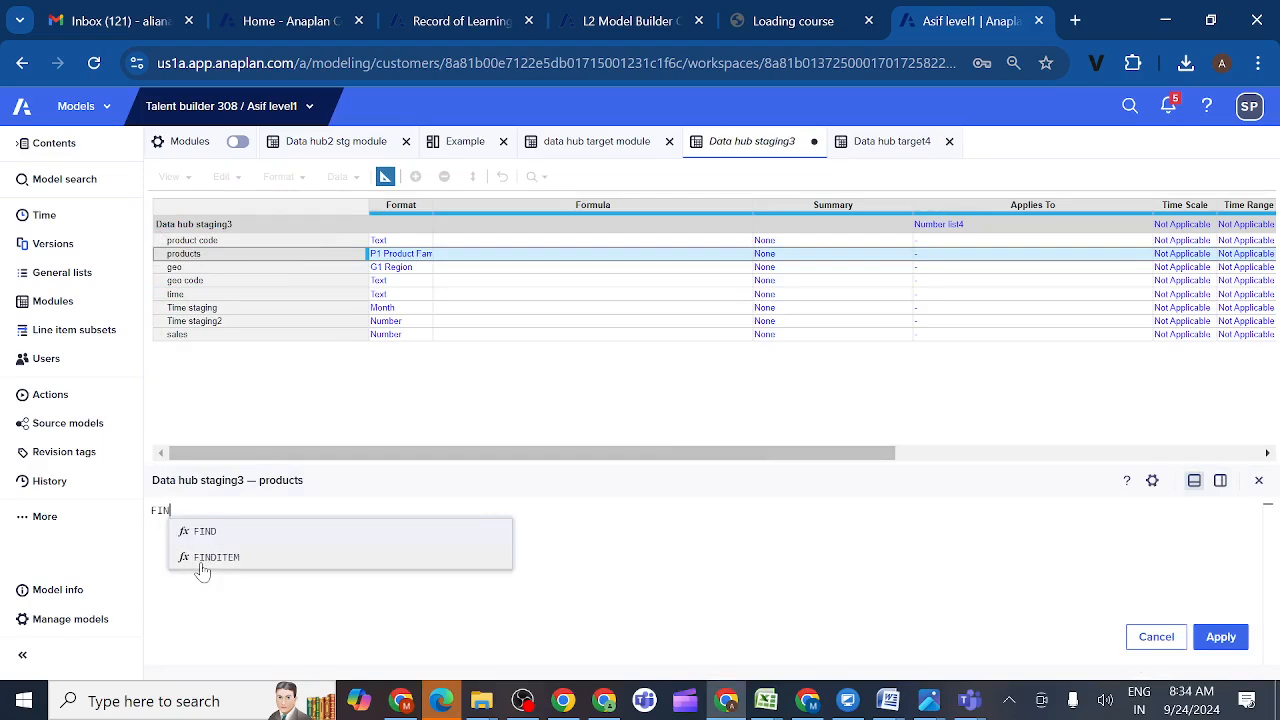
pyautogui.click(214, 558)
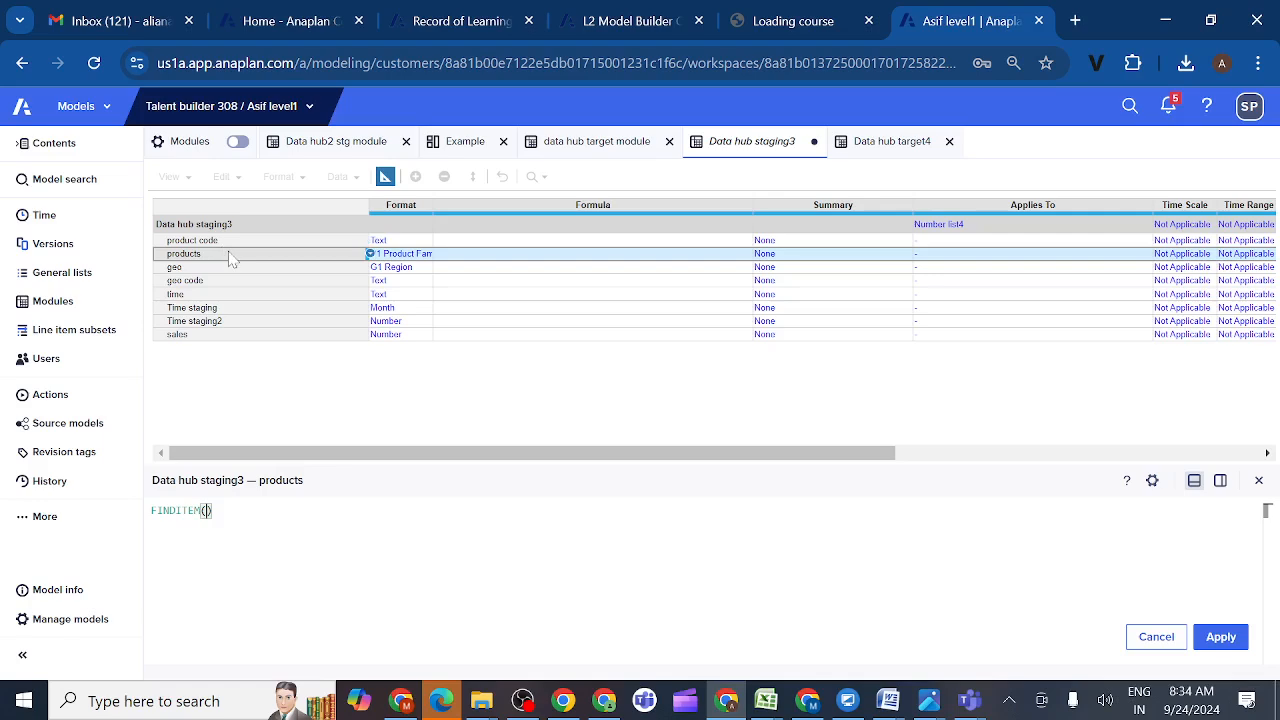
pyautogui.write('P1')
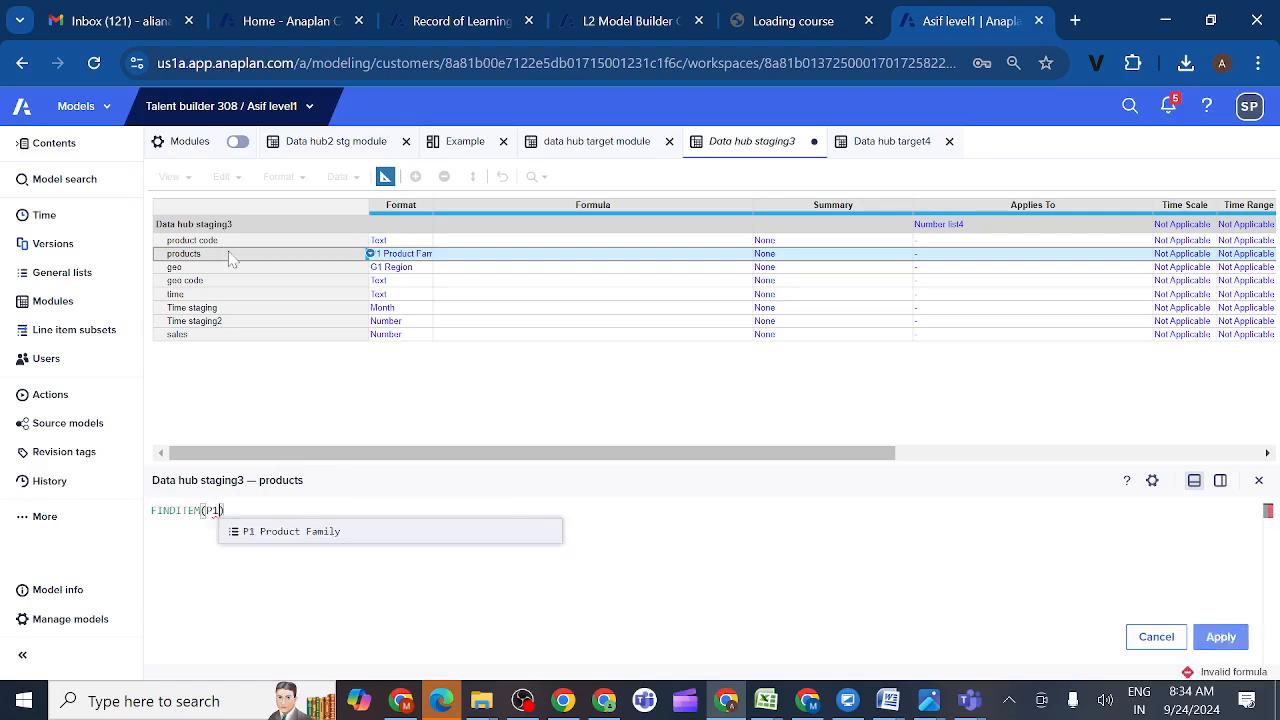
pyautogui.click(291, 540)
pyautogui.write(',')
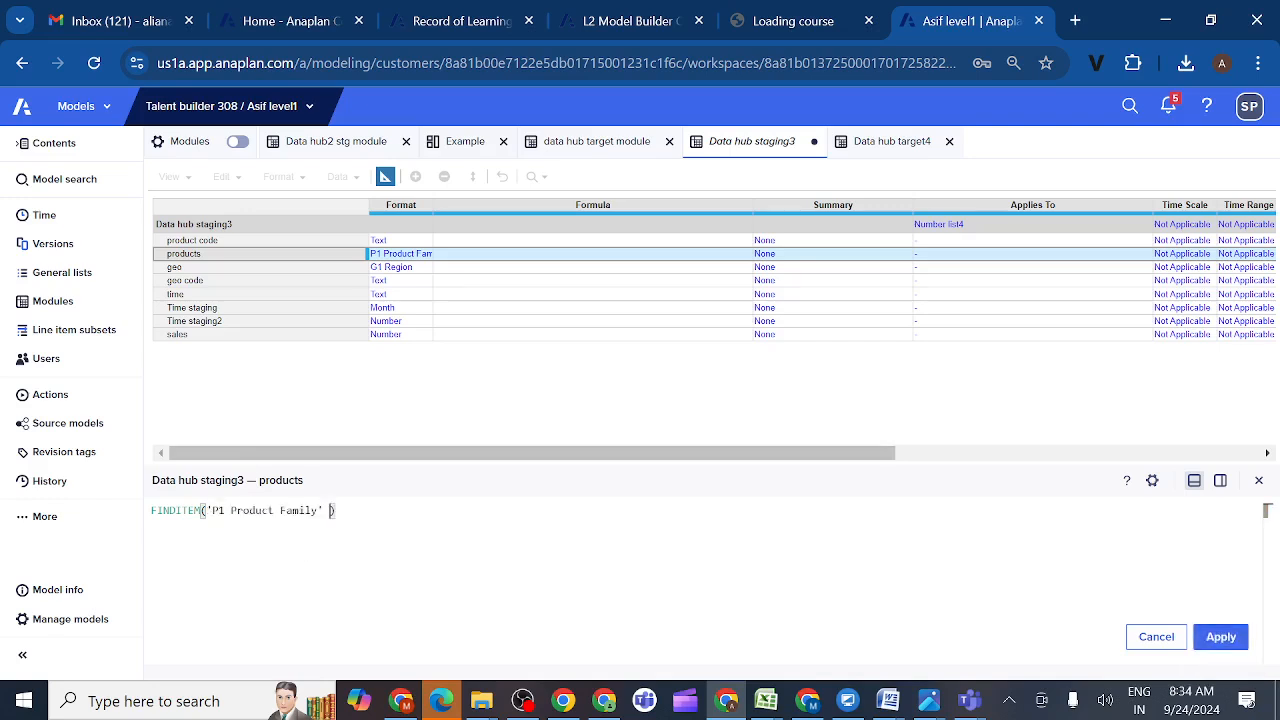
pyautogui.click(222, 241)
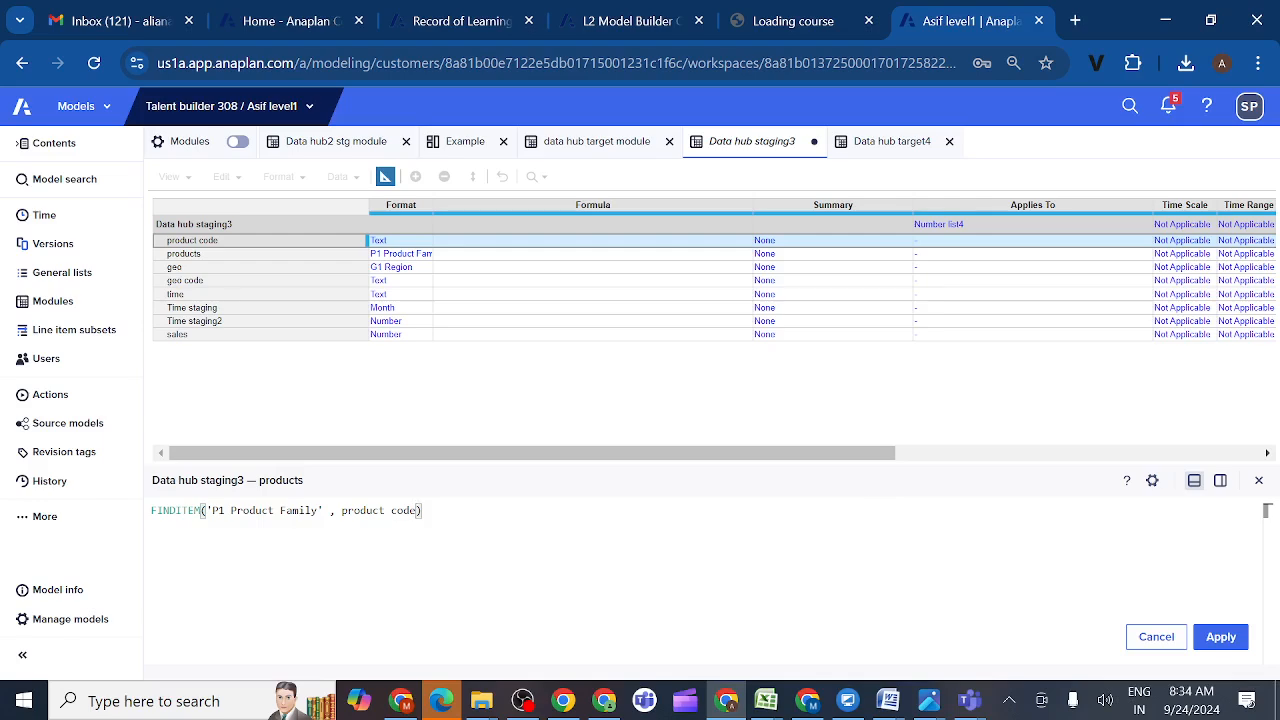
pyautogui.click(1218, 637)
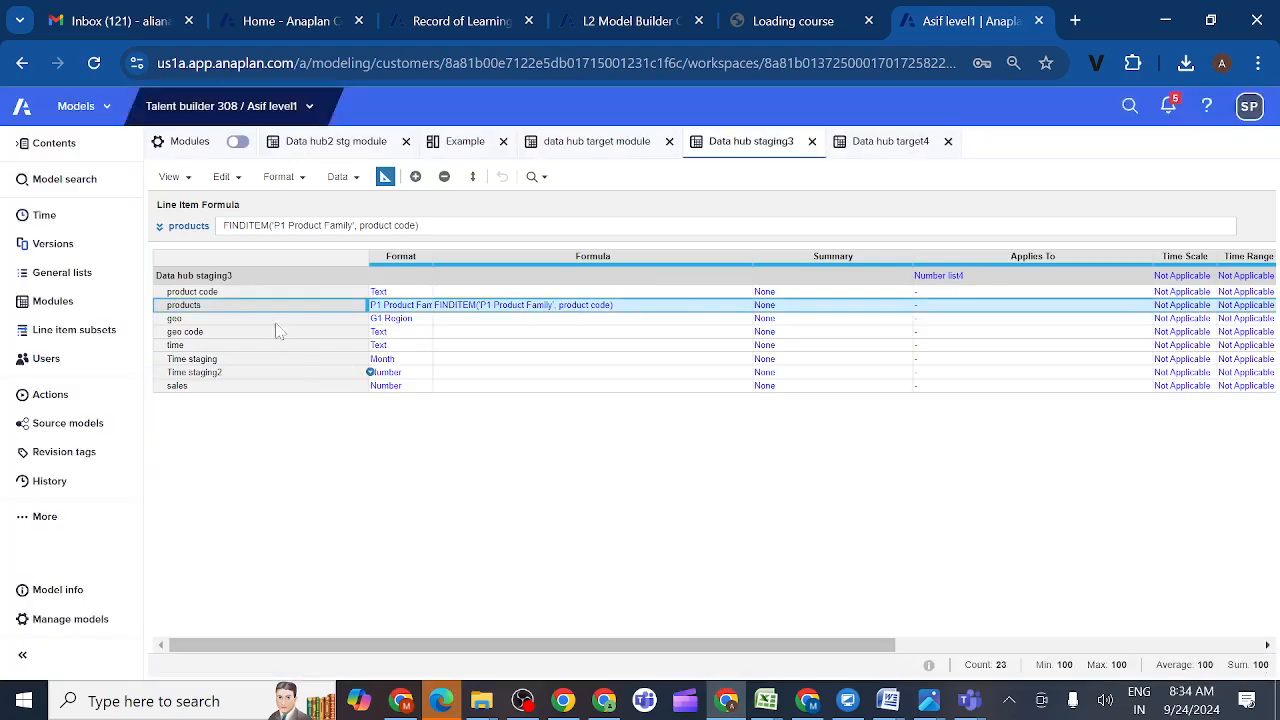
# - Switch Data hub staging3 to its grid view and apply the formula FINDITEM('G1 Region', geo code) to the geo line item
pyautogui.click(253, 320)
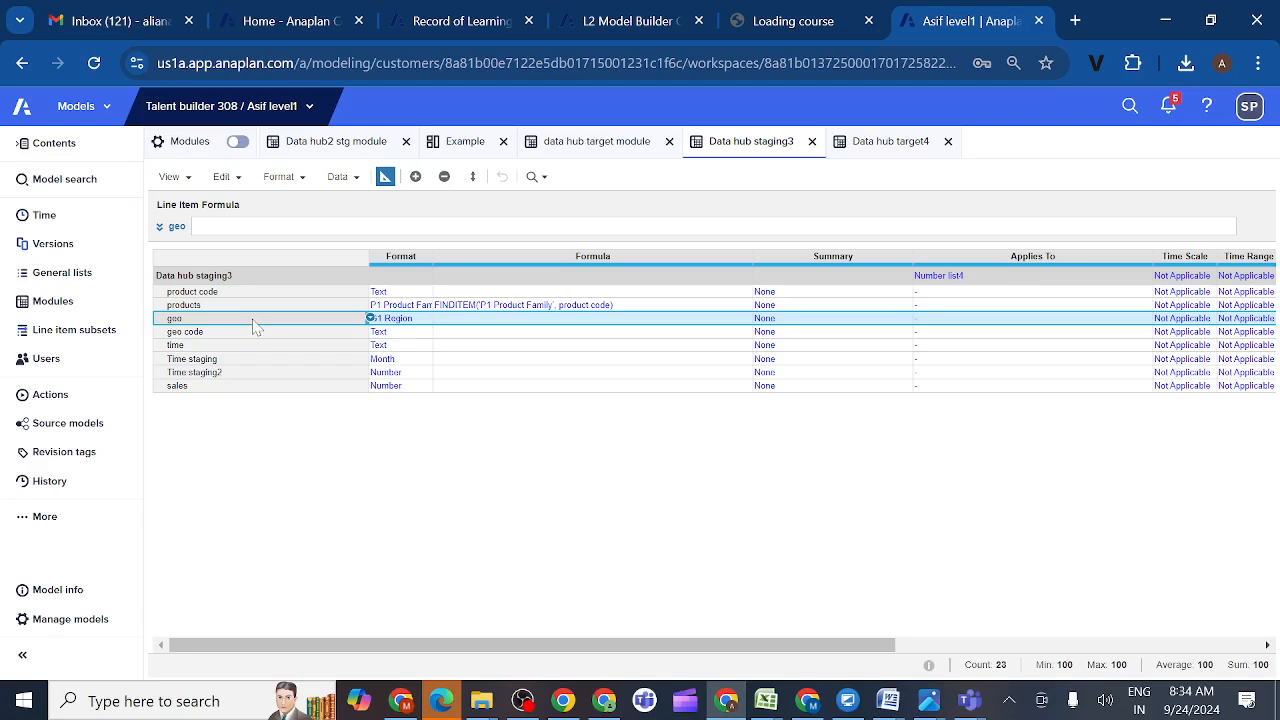
pyautogui.click(385, 177)
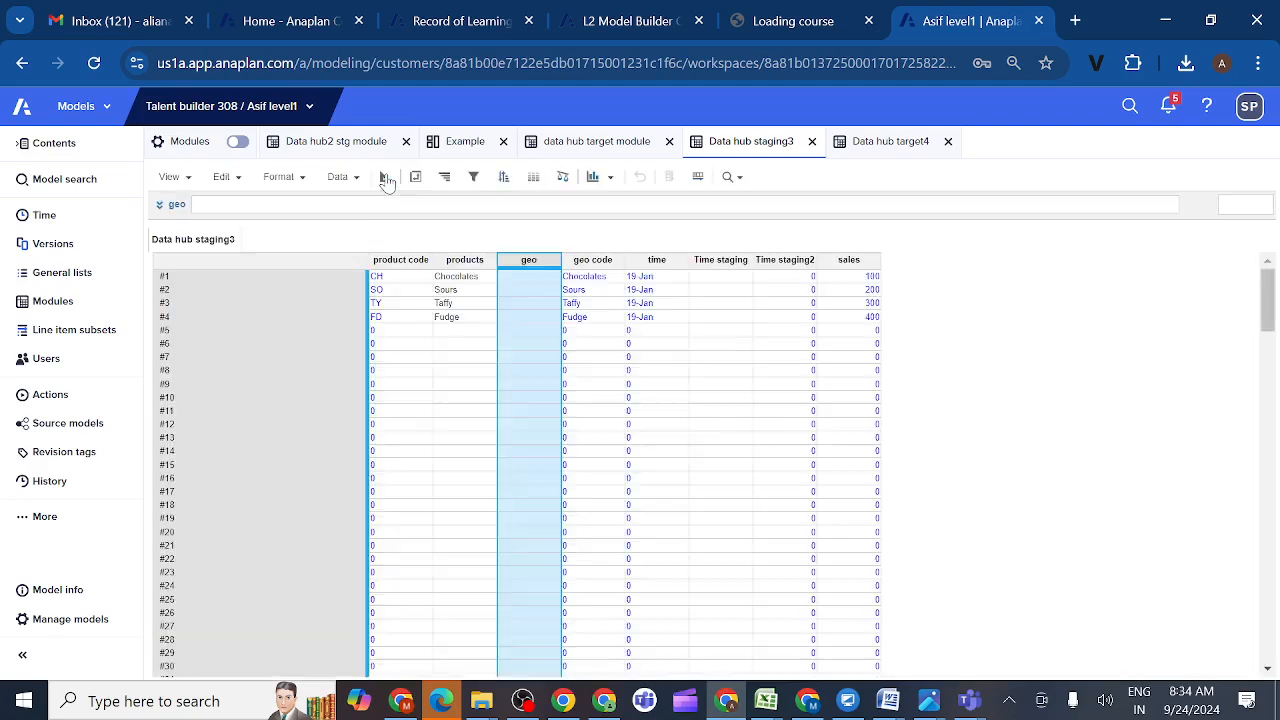
pyautogui.click(161, 207)
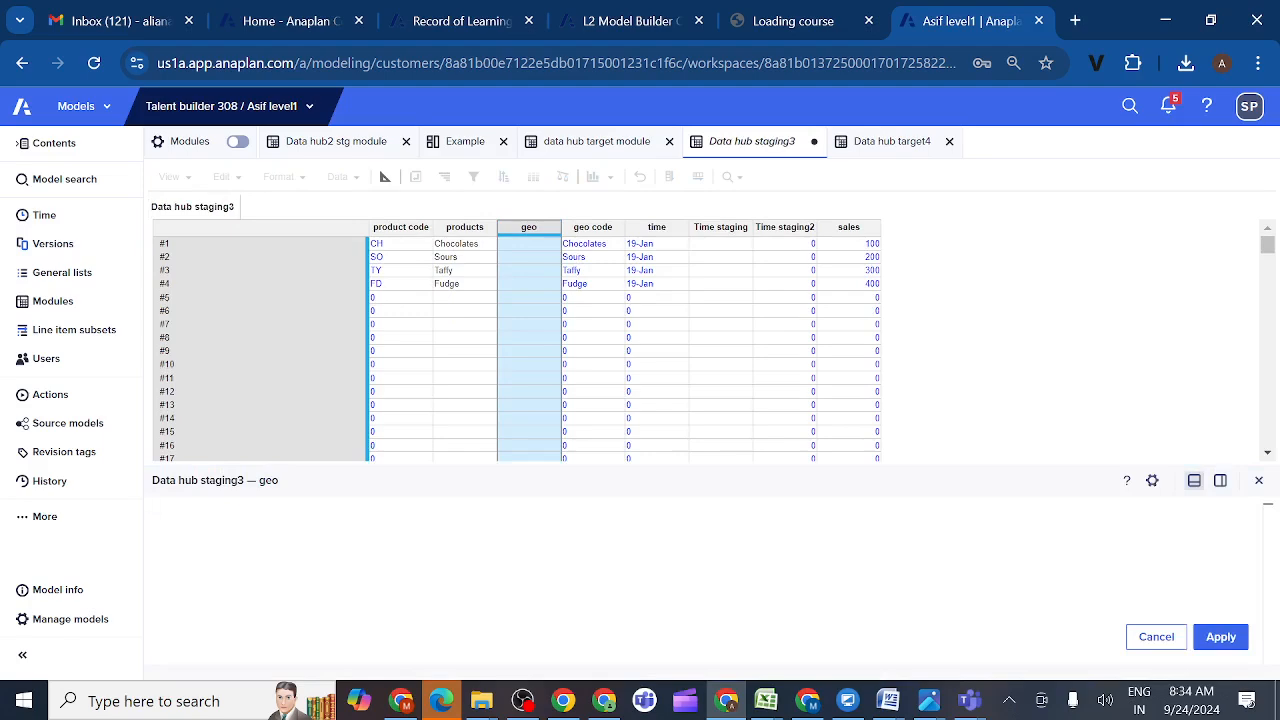
pyautogui.write('FI')
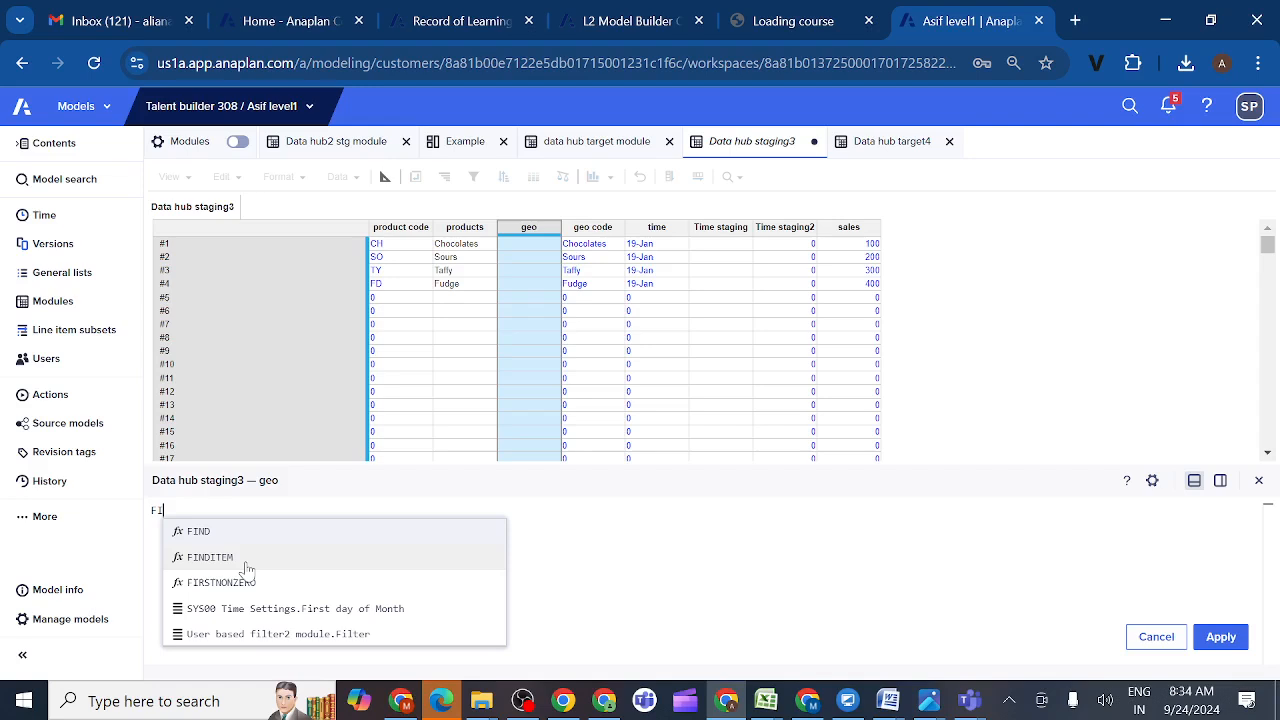
pyautogui.click(207, 558)
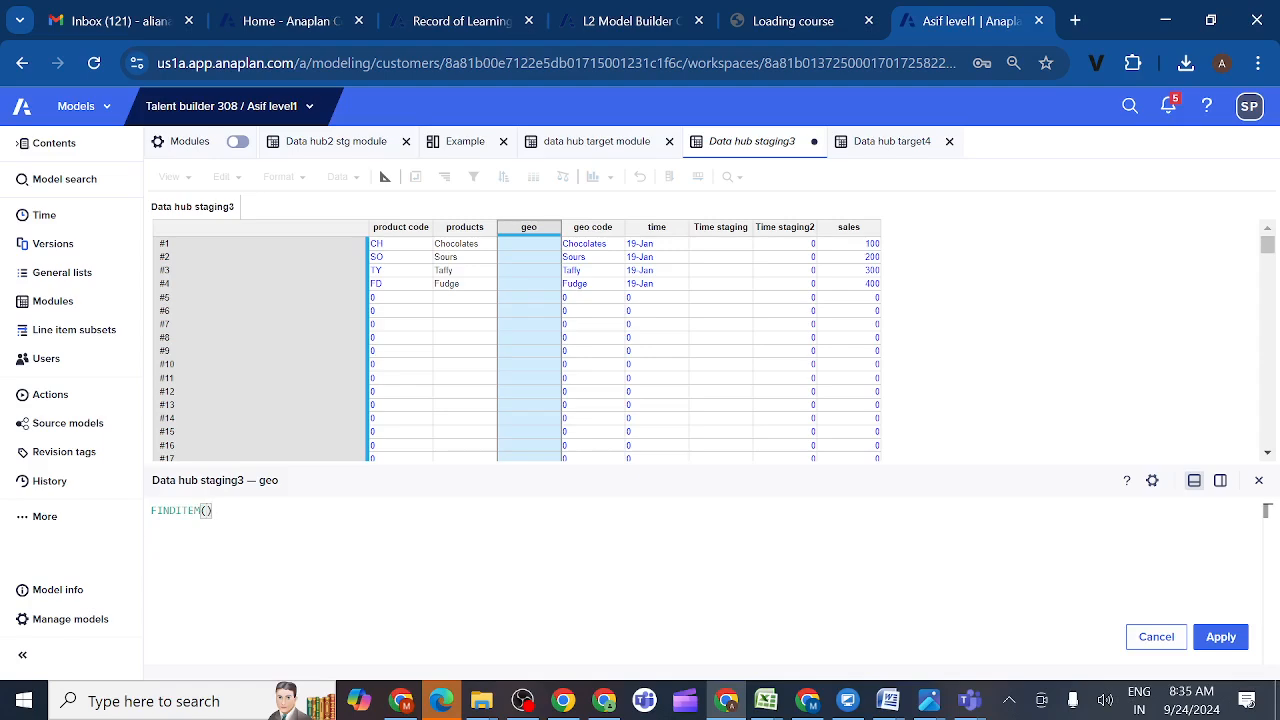
pyautogui.write('G1')
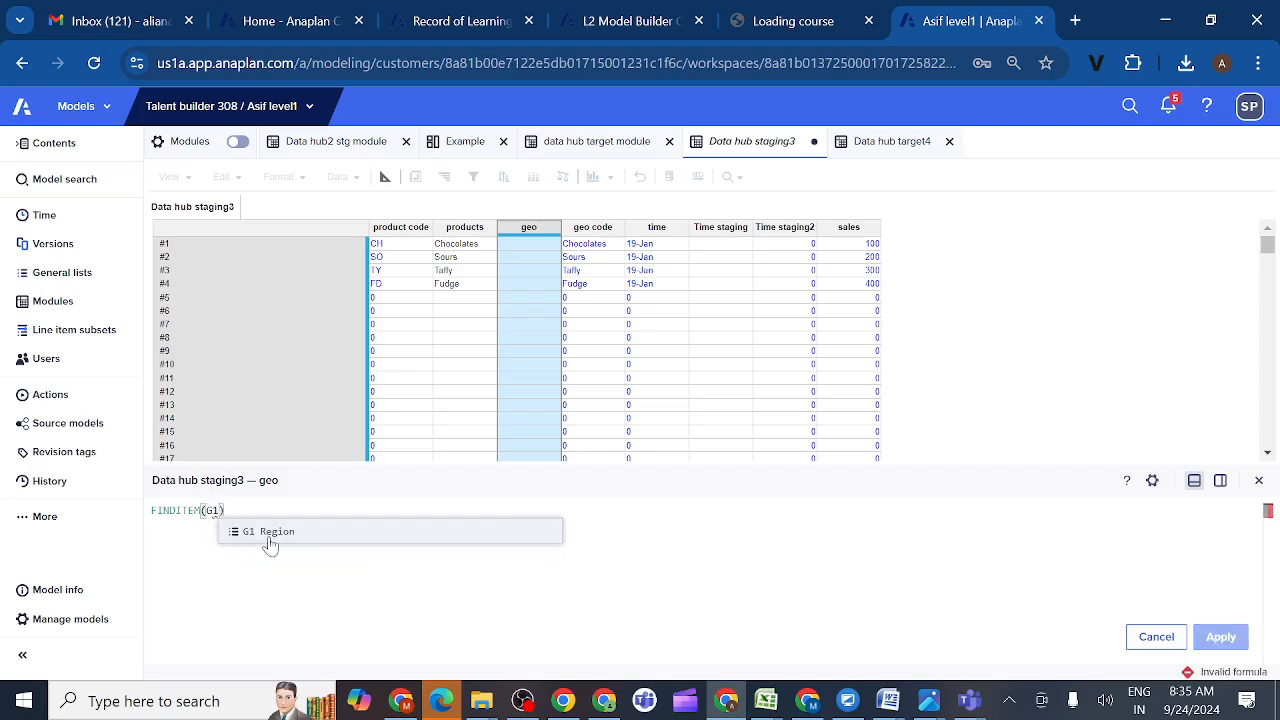
pyautogui.click(266, 540)
pyautogui.write(',')
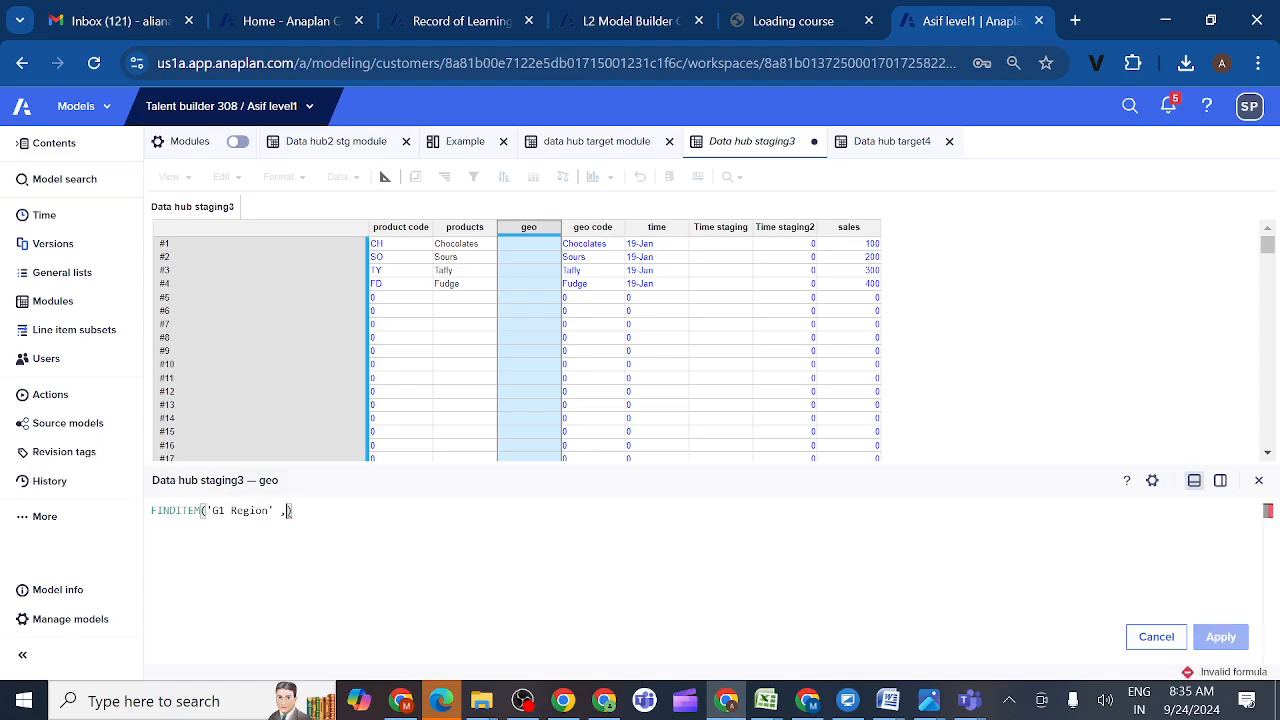
pyautogui.click(586, 230)
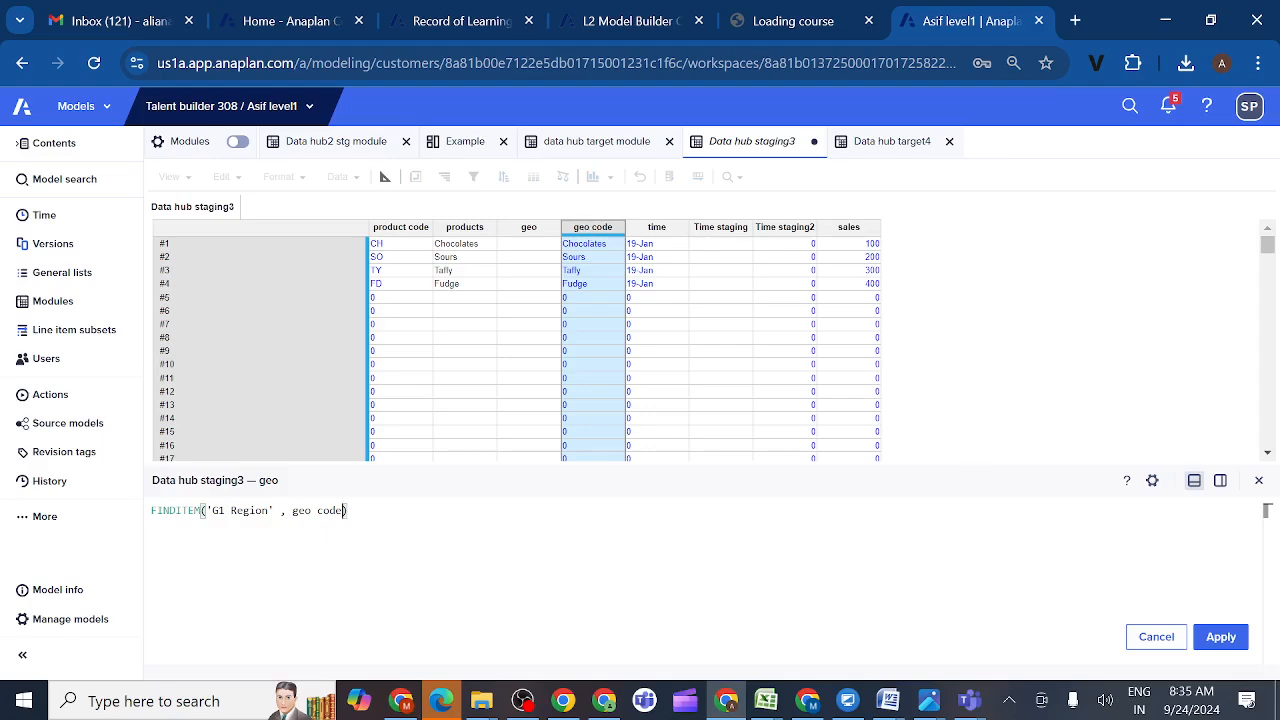
pyautogui.click(1221, 647)
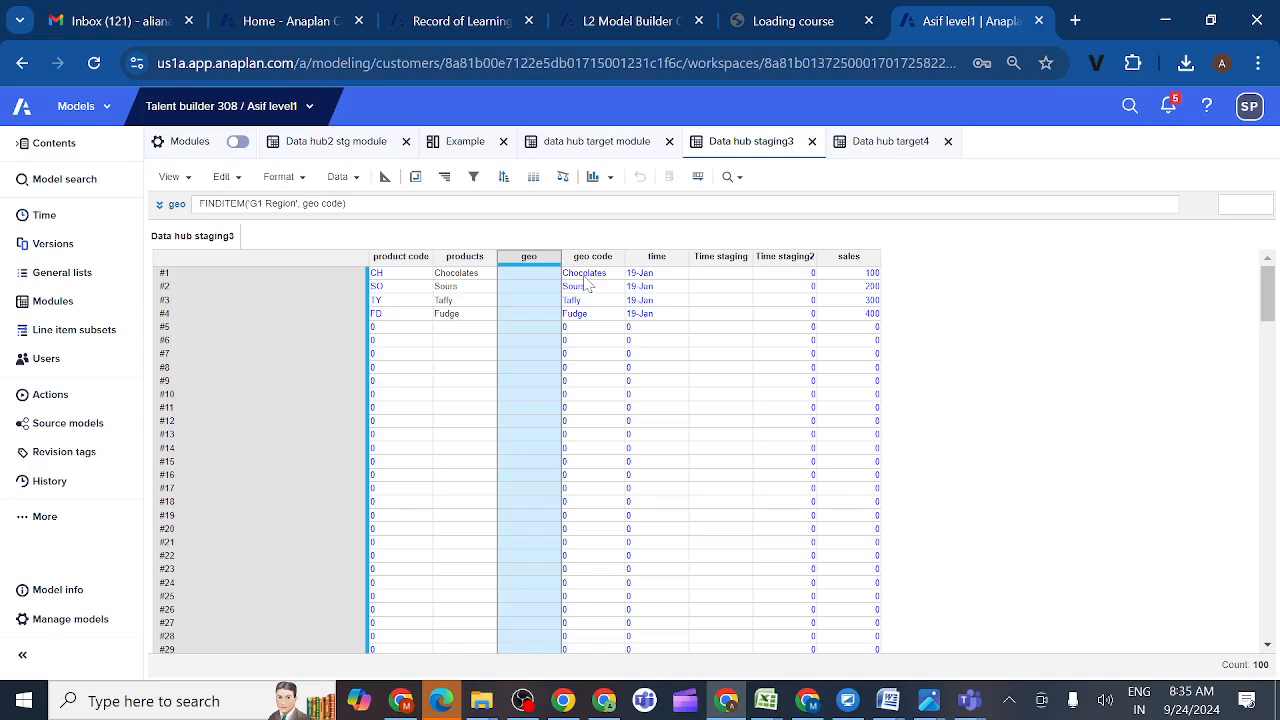
# - Replace the geo code of row #1 with AMER
pyautogui.click(592, 275)
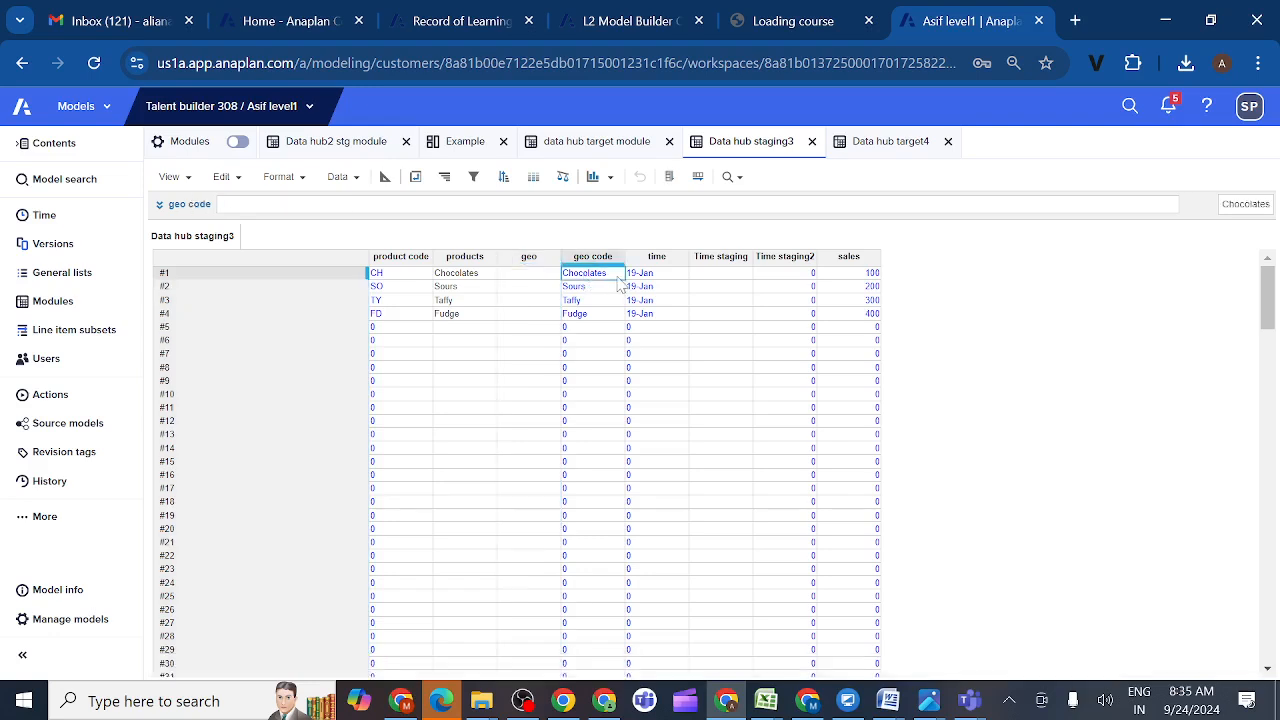
pyautogui.press('F2')
pyautogui.press('BackSpace')
pyautogui.press('BackSpace')
pyautogui.press('BackSpace')
pyautogui.press('BackSpace')
pyautogui.press('BackSpace')
pyautogui.press('BackSpace')
pyautogui.press('BackSpace')
pyautogui.press('BackSpace')
pyautogui.press('BackSpace')
pyautogui.write('AMER')
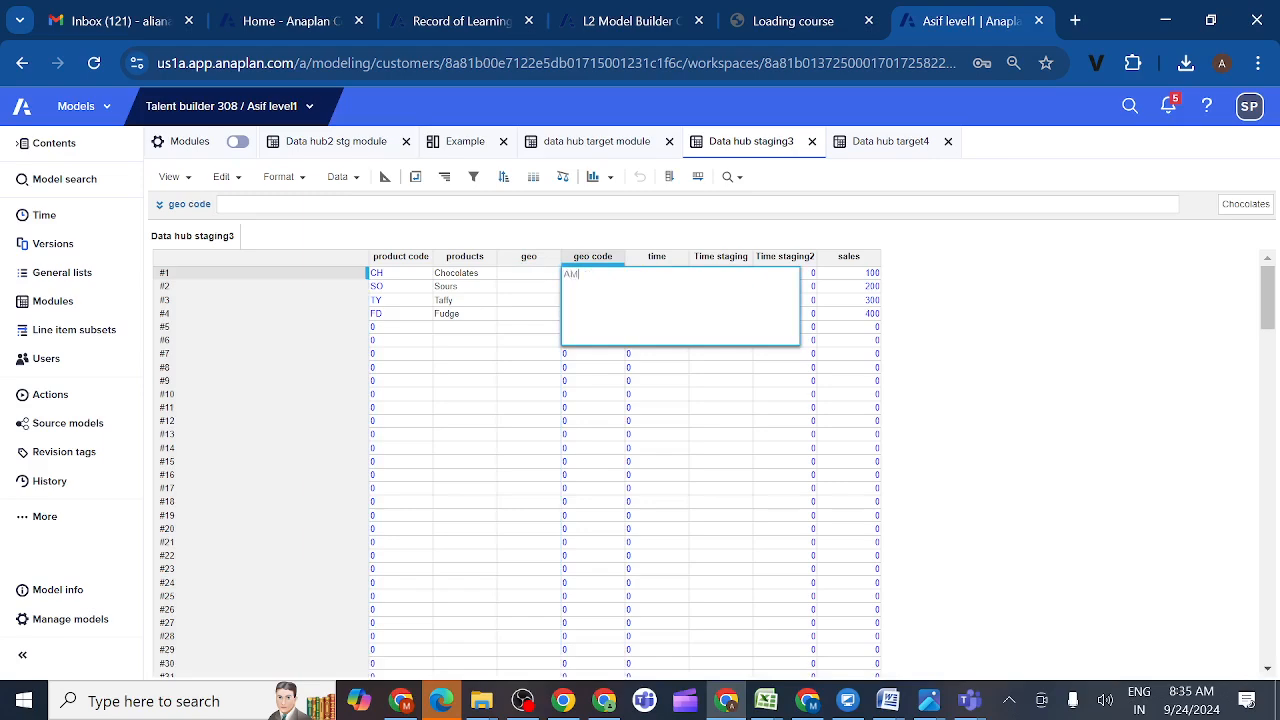
pyautogui.click(599, 354)
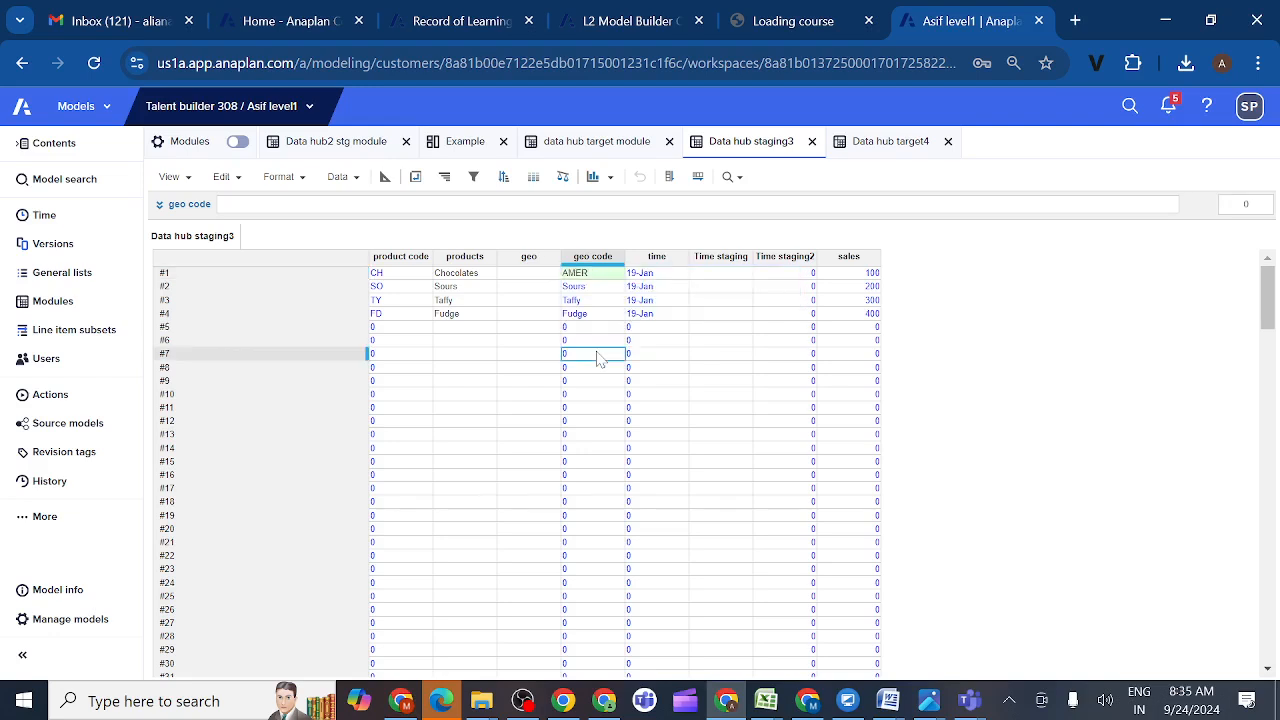
# - Replace the geo code of row #2 with EMEA
pyautogui.click(584, 288)
pyautogui.click(582, 290)
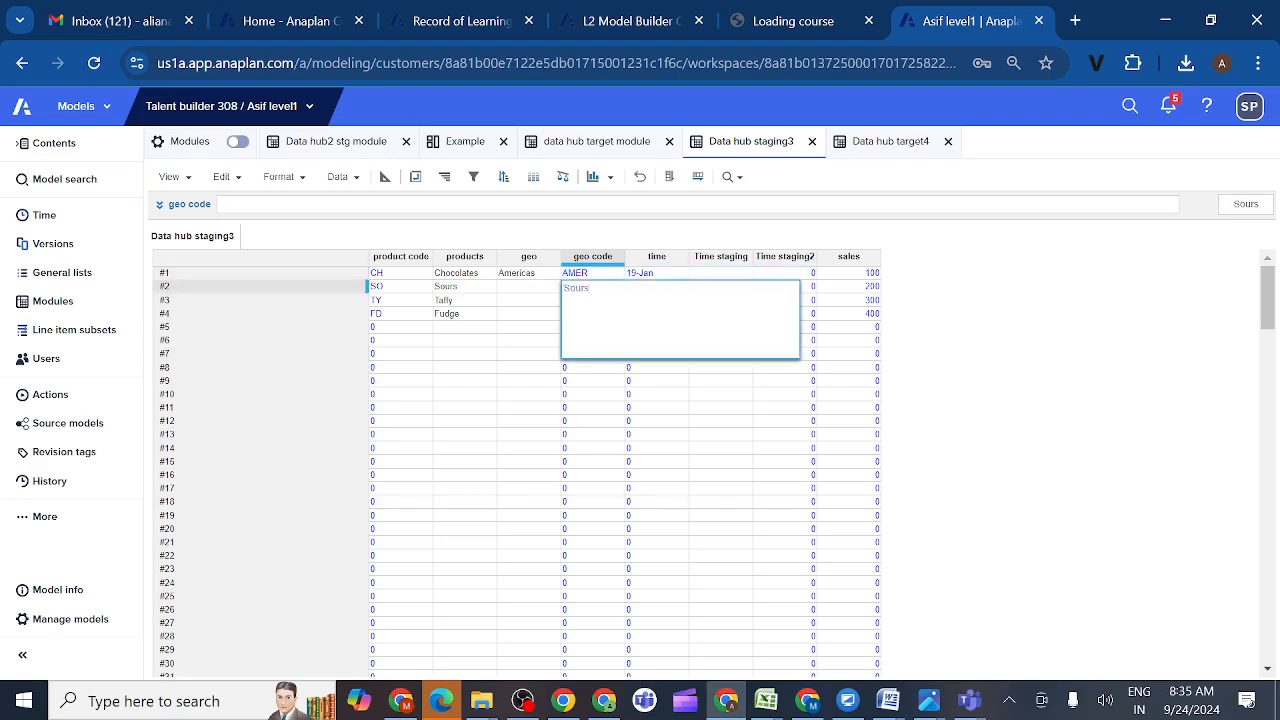
pyautogui.press('BackSpace')
pyautogui.press('BackSpace')
pyautogui.press('BackSpace')
pyautogui.press('BackSpace')
pyautogui.write('EMEA')
pyautogui.click(596, 386)
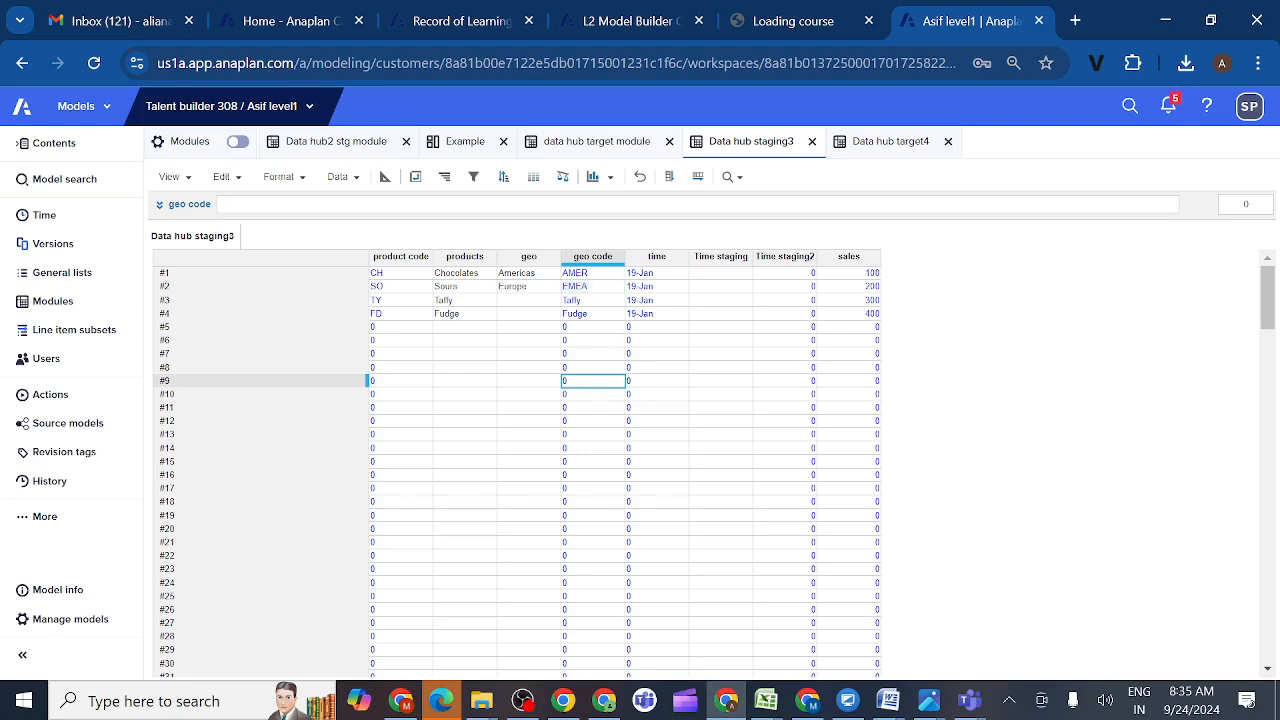
# - Replace the geo code of row #3 with APAC
pyautogui.doubleClick(590, 303)
pyautogui.press('BackSpace')
pyautogui.press('BackSpace')
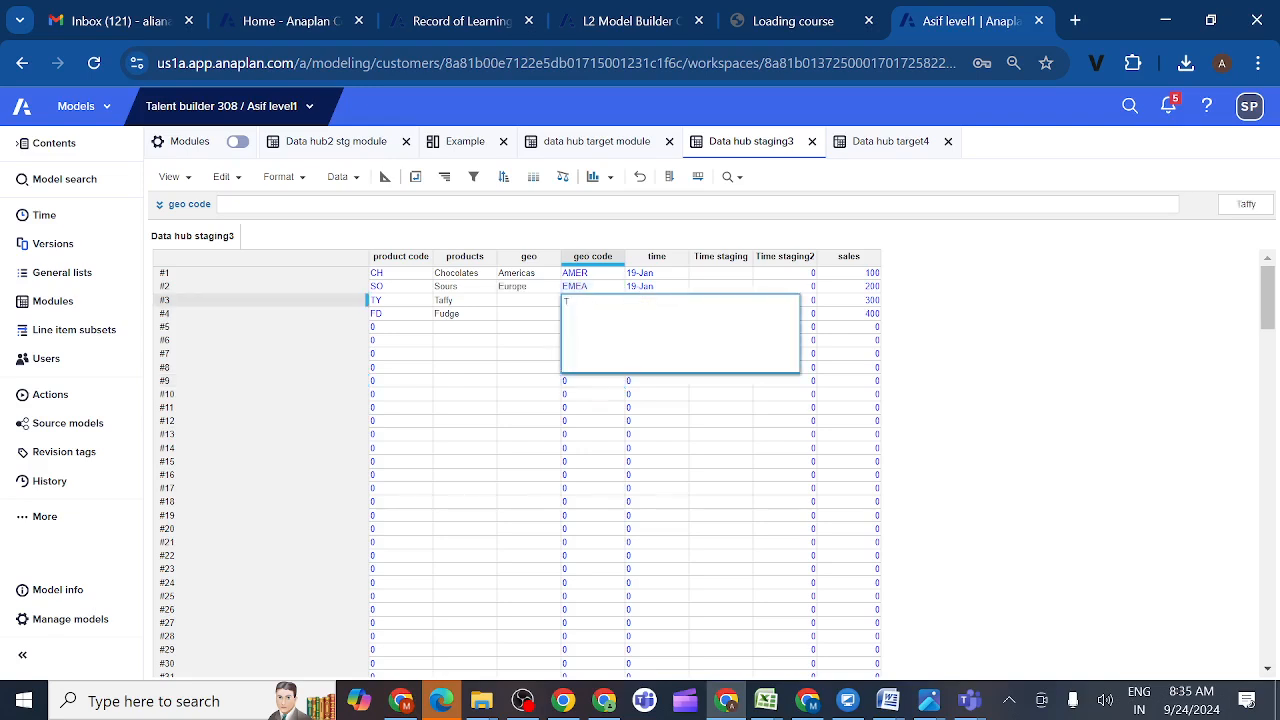
pyautogui.write('APAC')
pyautogui.click(596, 409)
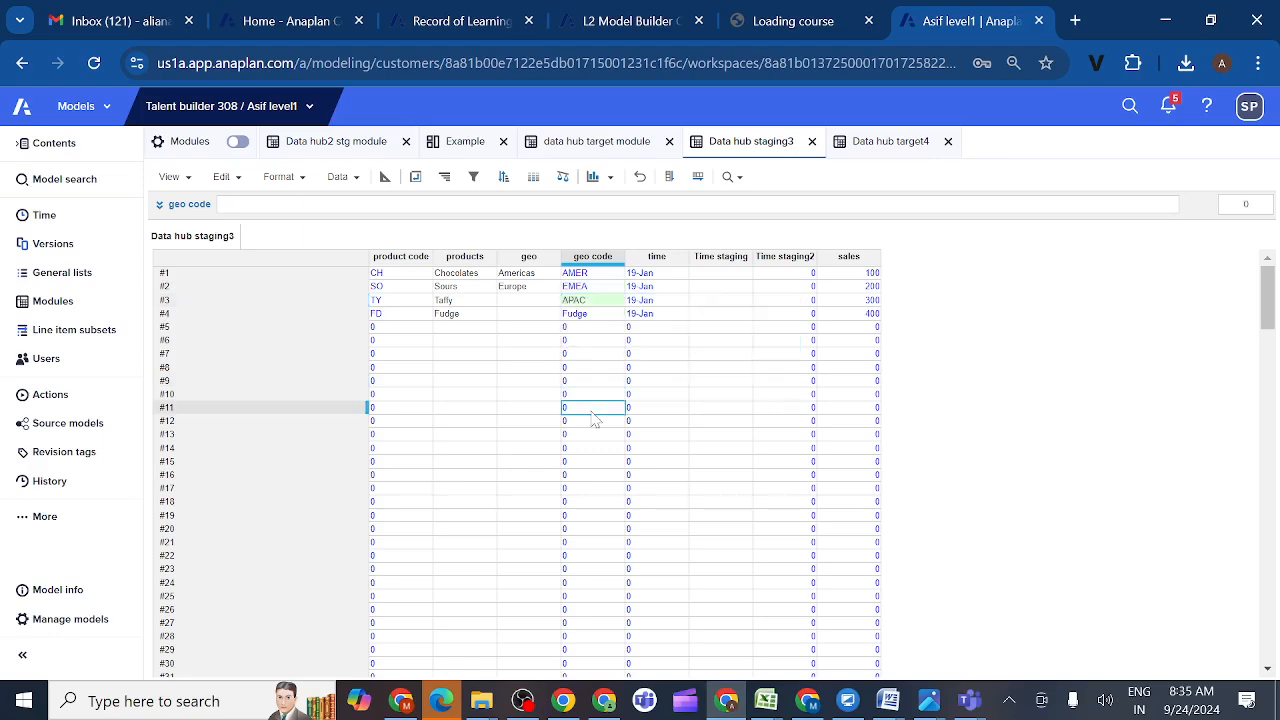
# - Replace the geo code of row #4 with AMER
pyautogui.doubleClick(592, 314)
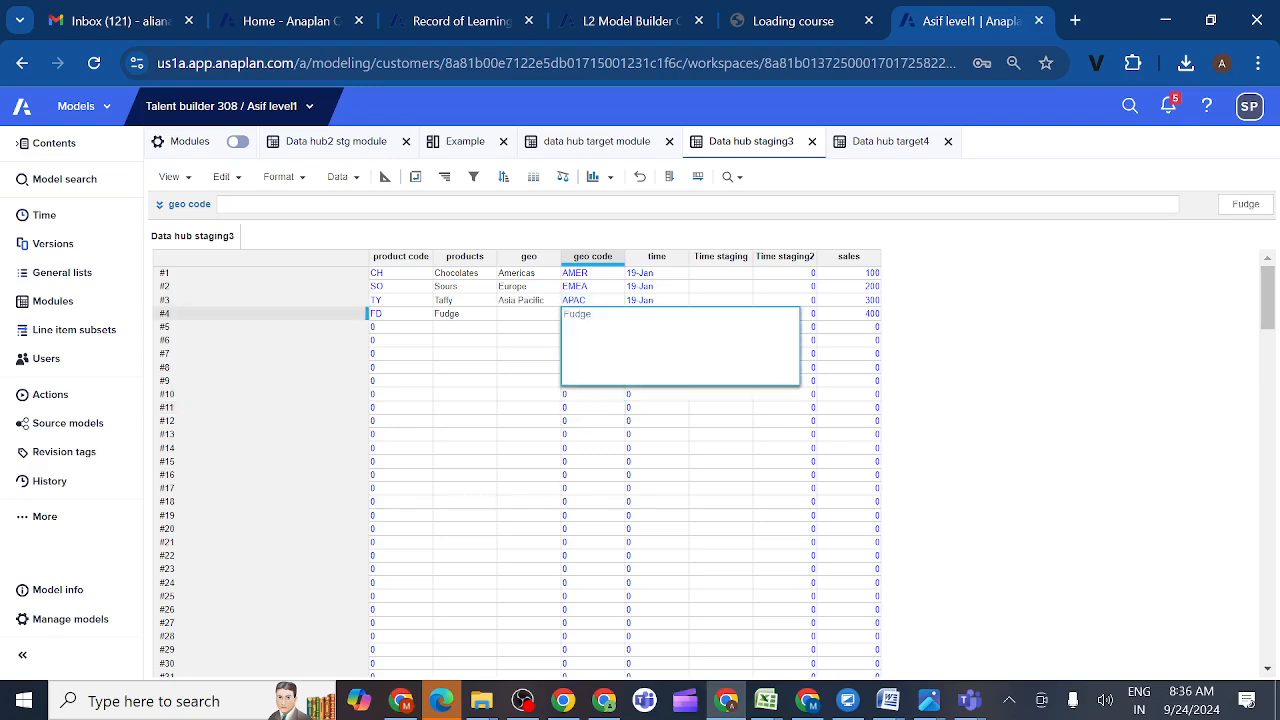
pyautogui.press('BackSpace')
pyautogui.press('BackSpace')
pyautogui.press('BackSpace')
pyautogui.press('BackSpace')
pyautogui.press('BackSpace')
pyautogui.write('AMER')
pyautogui.click(606, 465)
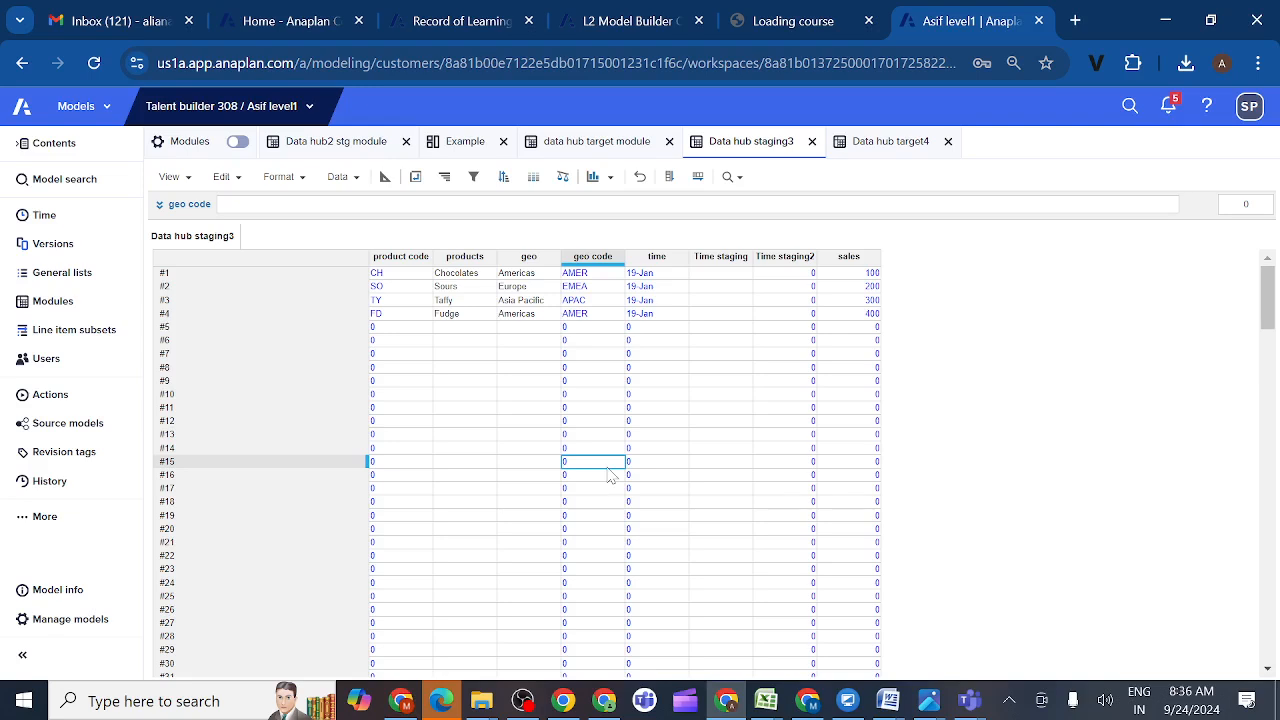
# - Set the Time staging line item's formula in Data hub staging3 to FINDITEM(Time, time)
pyautogui.click(710, 262)
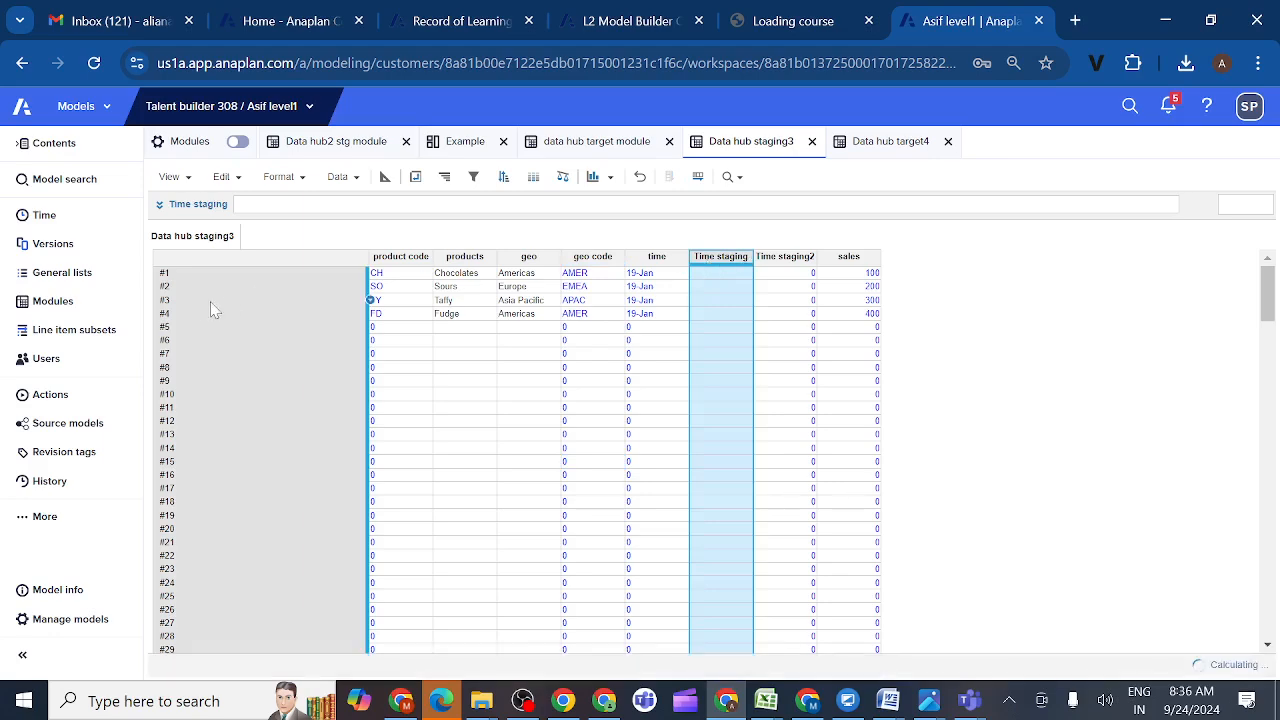
pyautogui.click(158, 207)
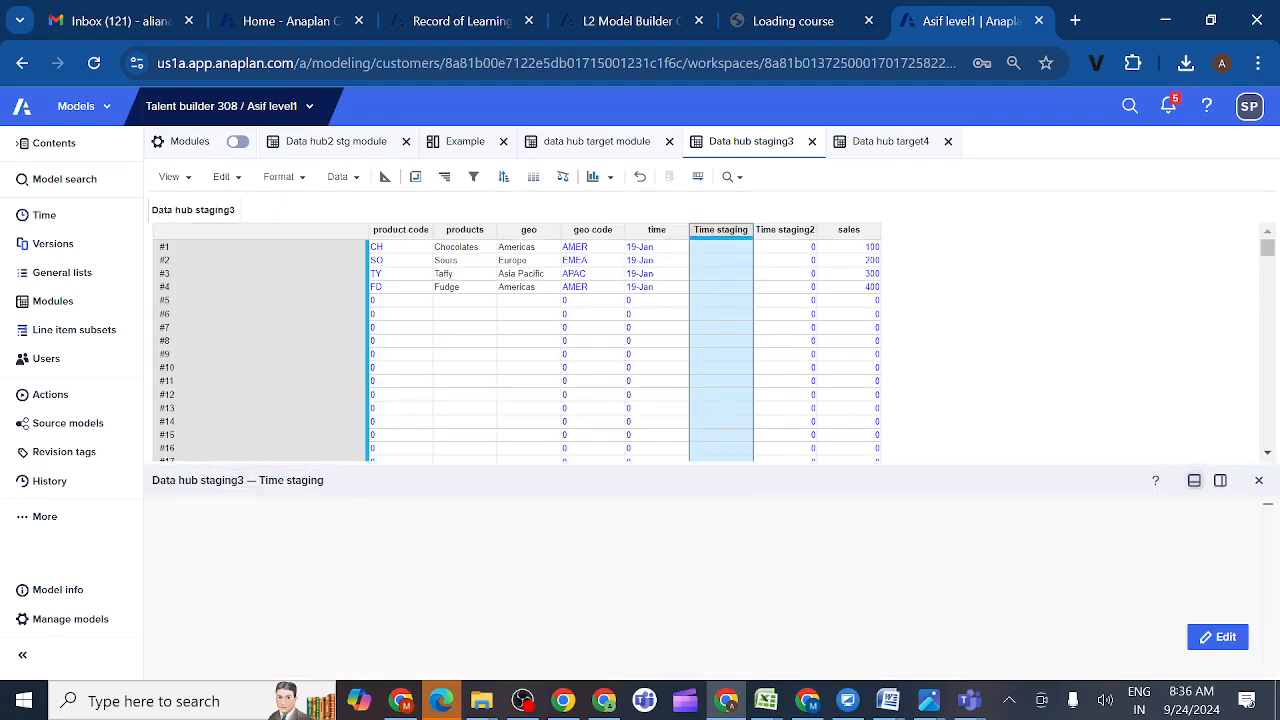
pyautogui.click(1217, 637)
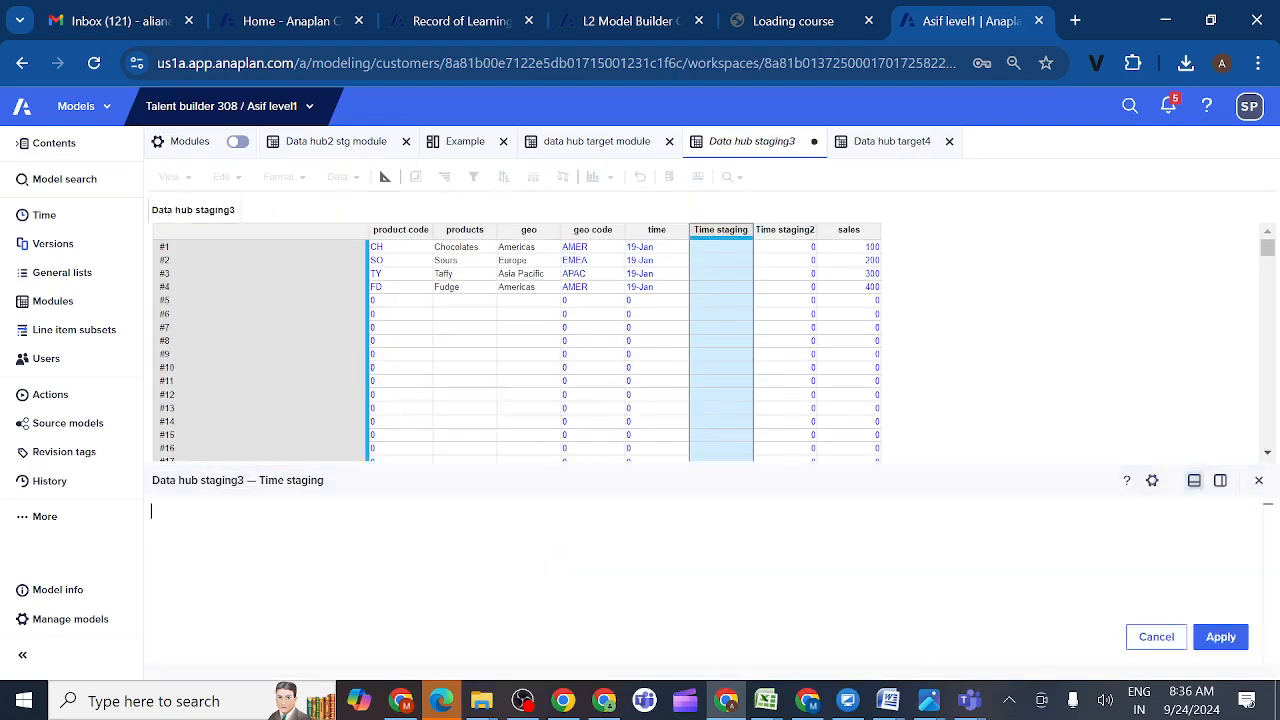
pyautogui.write('FIND')
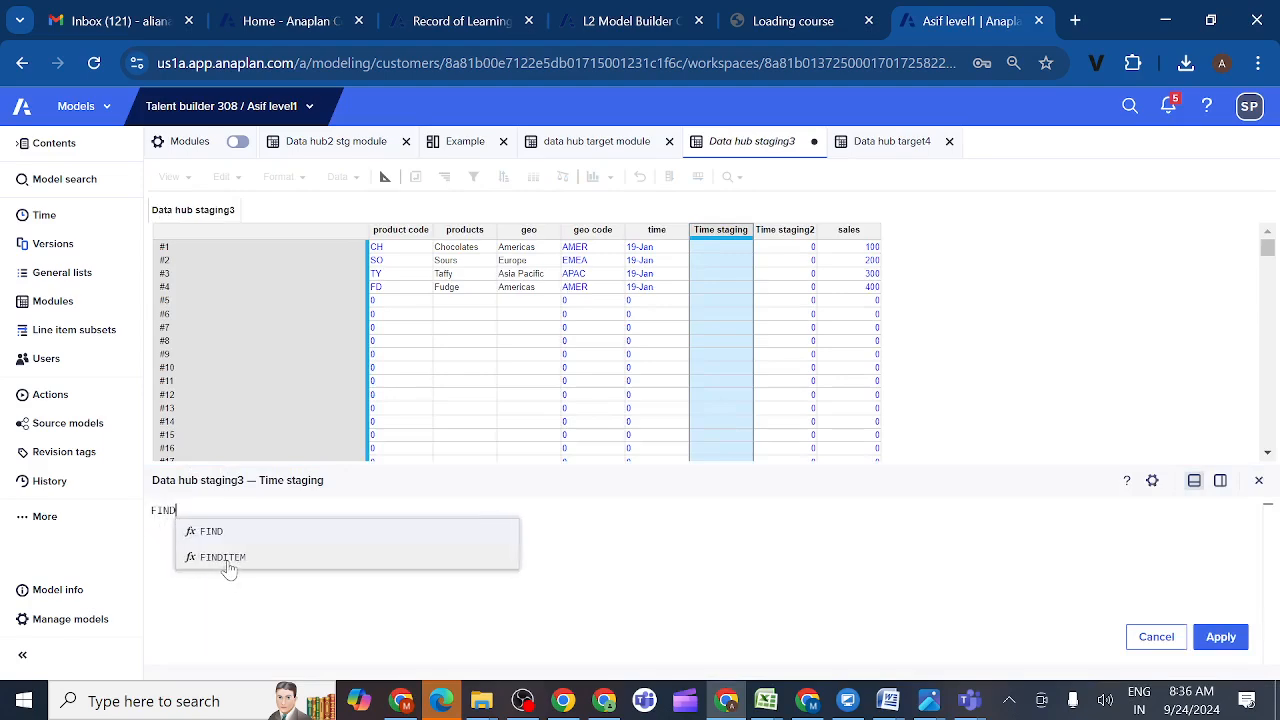
pyautogui.click(226, 566)
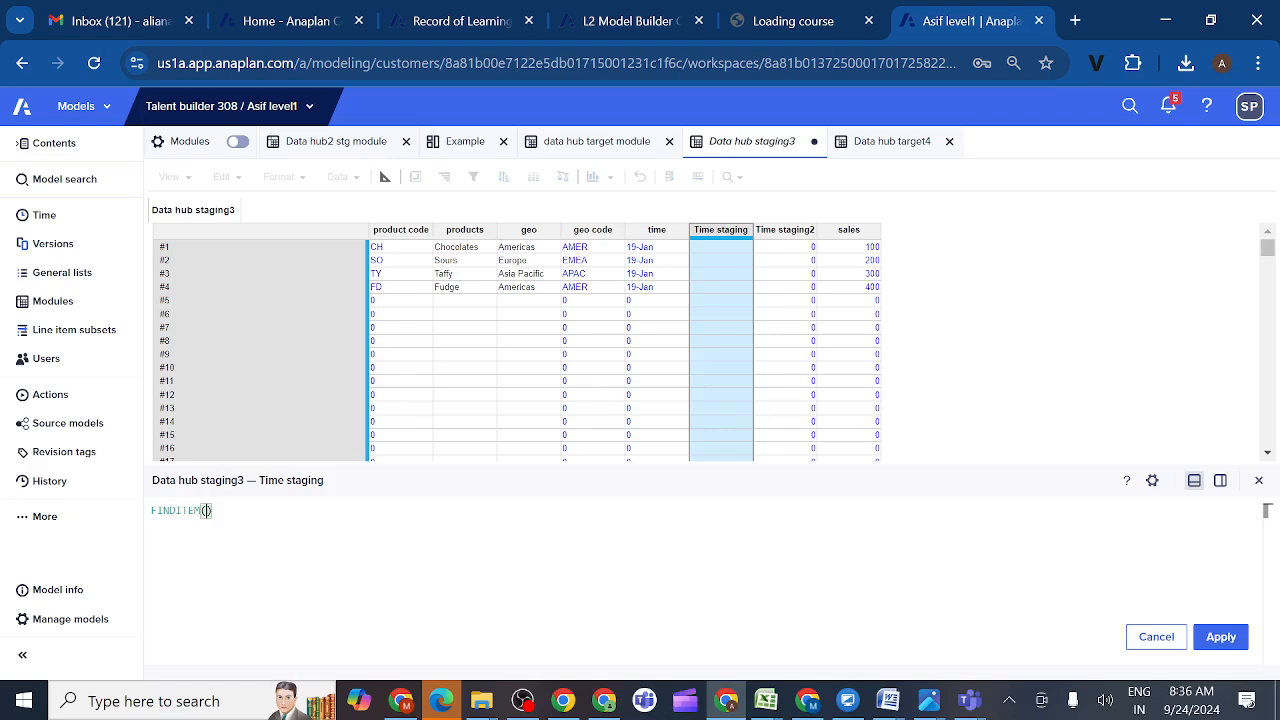
pyautogui.write('Time')
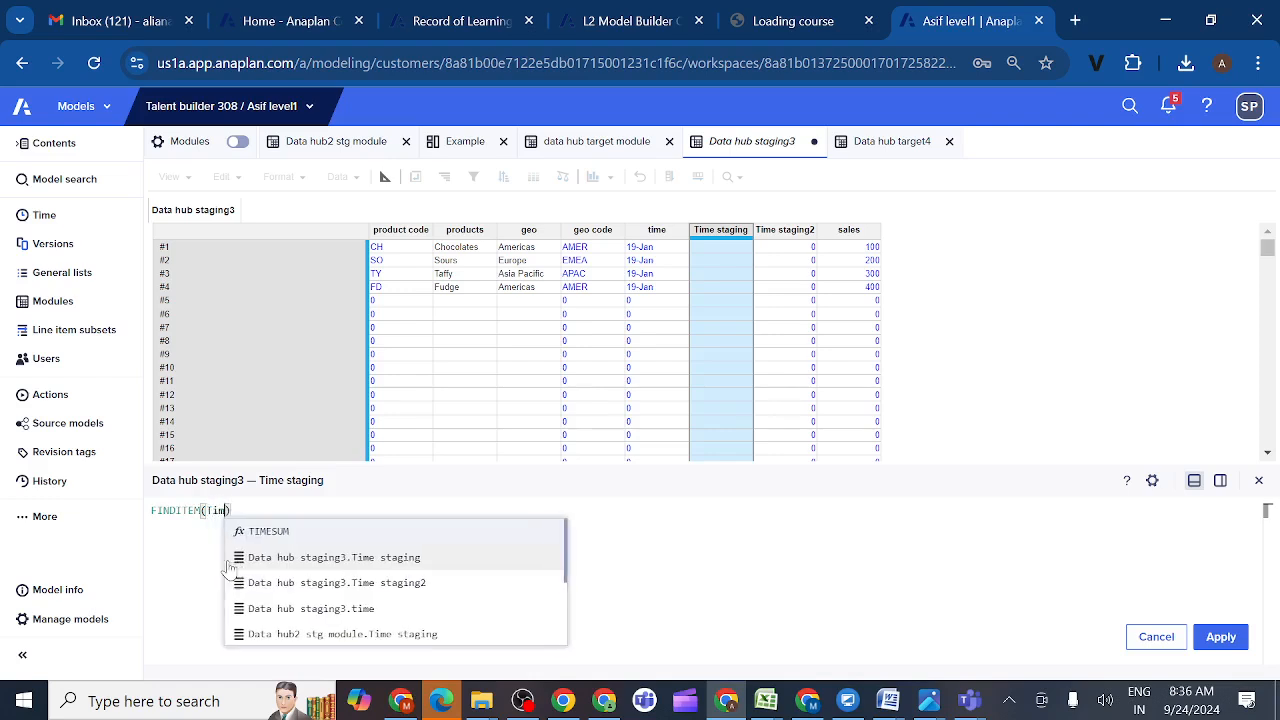
pyautogui.write(',')
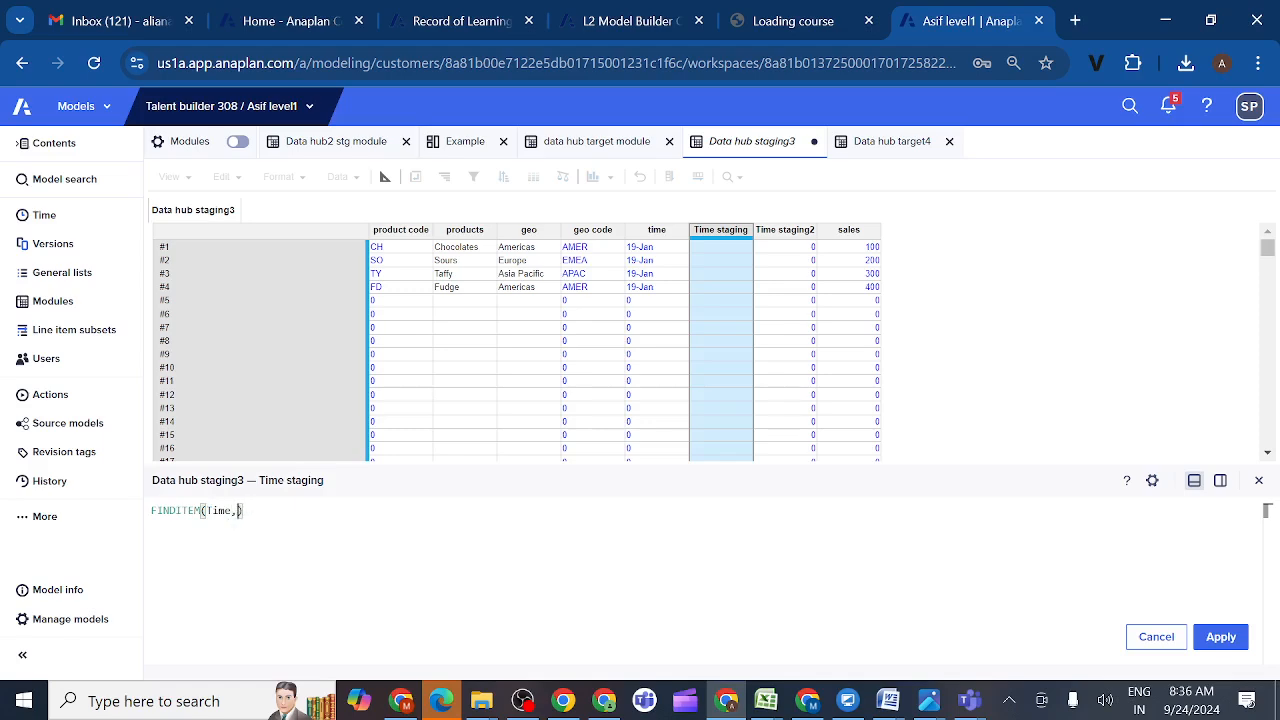
pyautogui.click(656, 231)
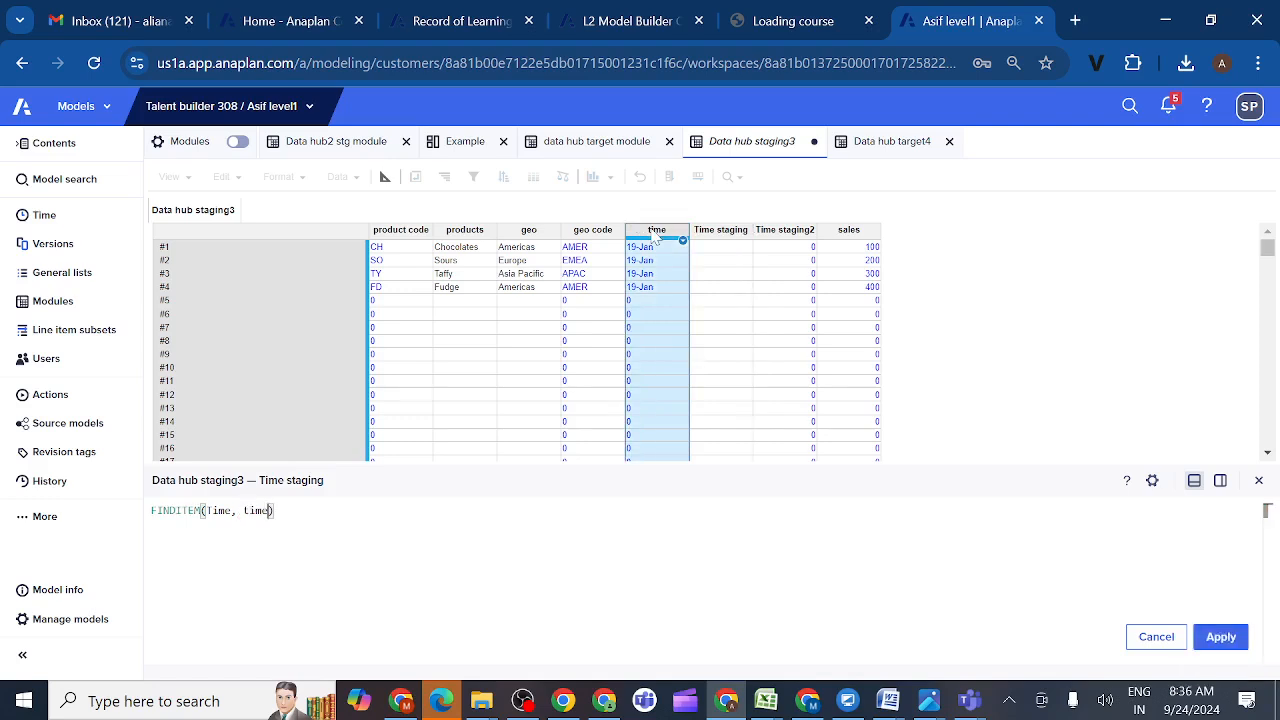
pyautogui.click(1220, 637)
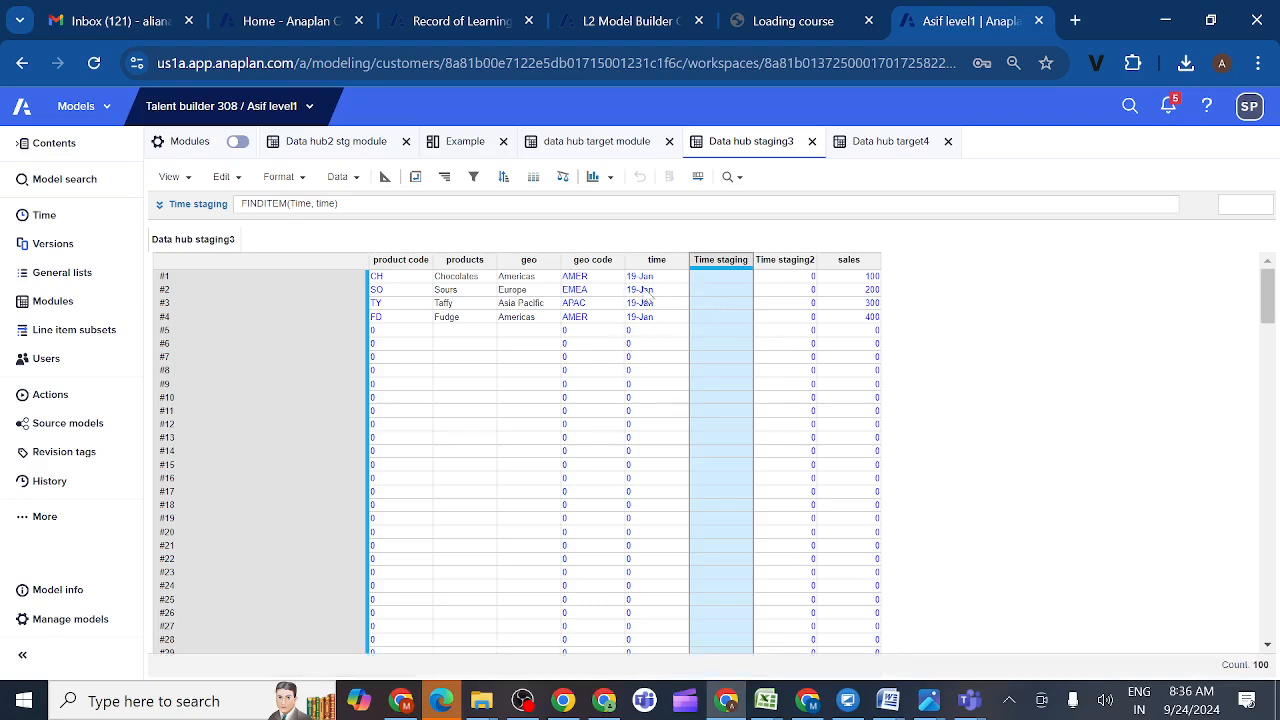
# - Examine how Data hub2 stg module derives Time staging and Time(months), and compare it with the time line items in Data hub staging3
pyautogui.click(779, 262)
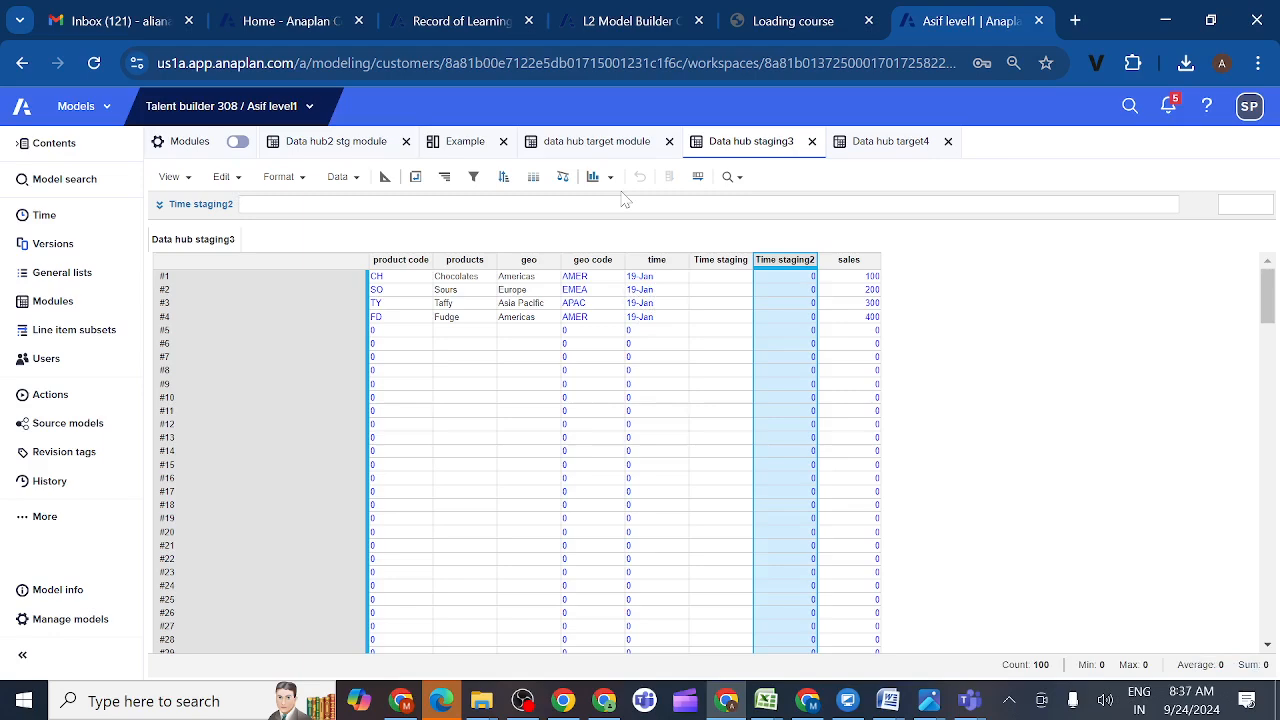
pyautogui.click(596, 145)
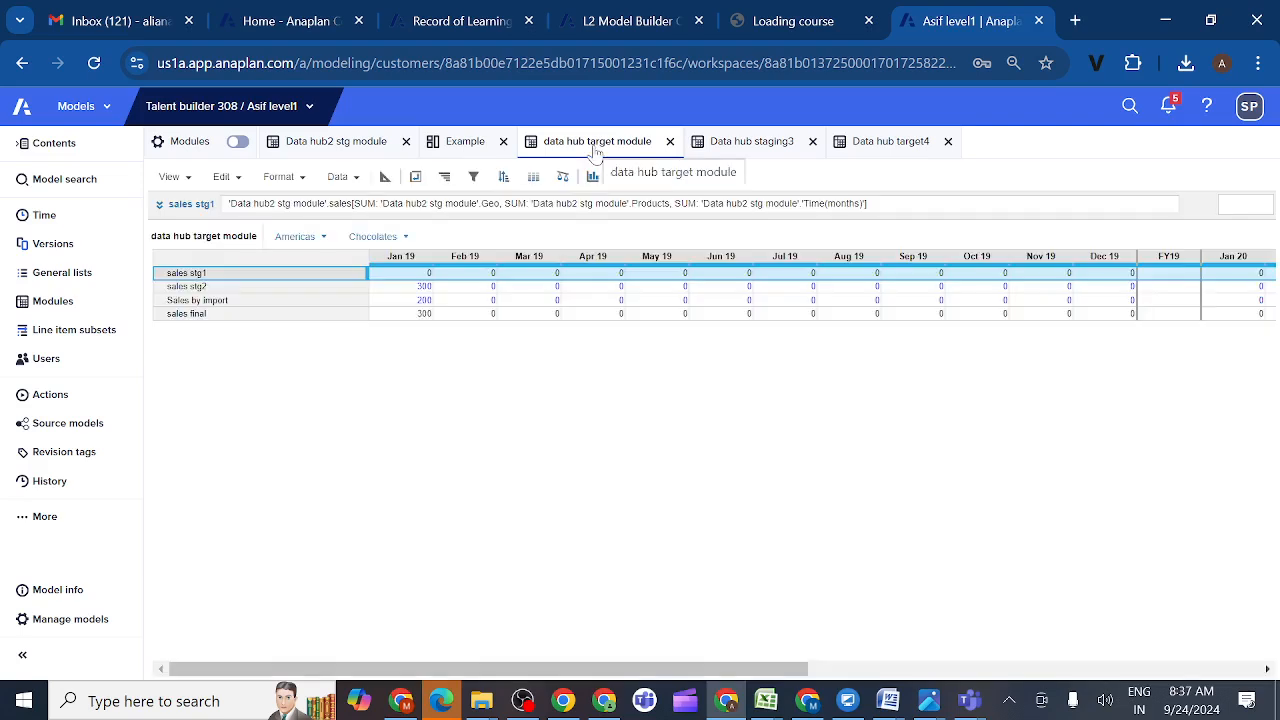
pyautogui.click(354, 146)
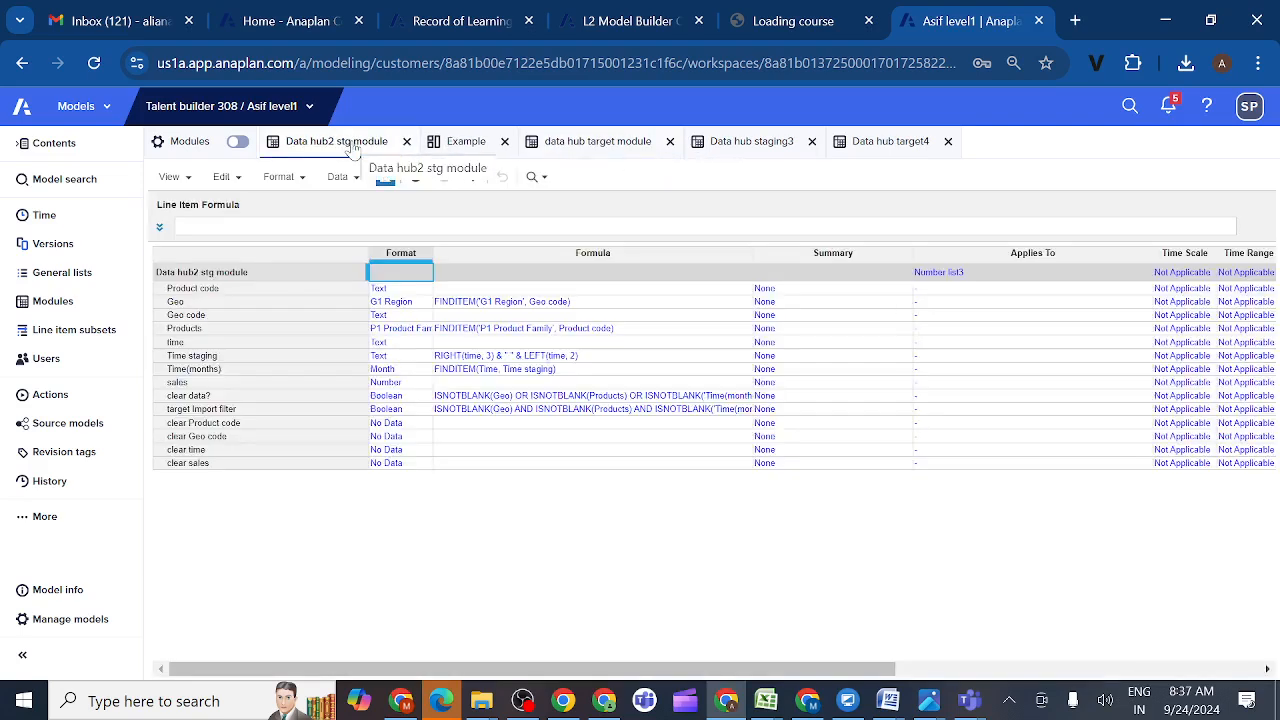
pyautogui.click(287, 360)
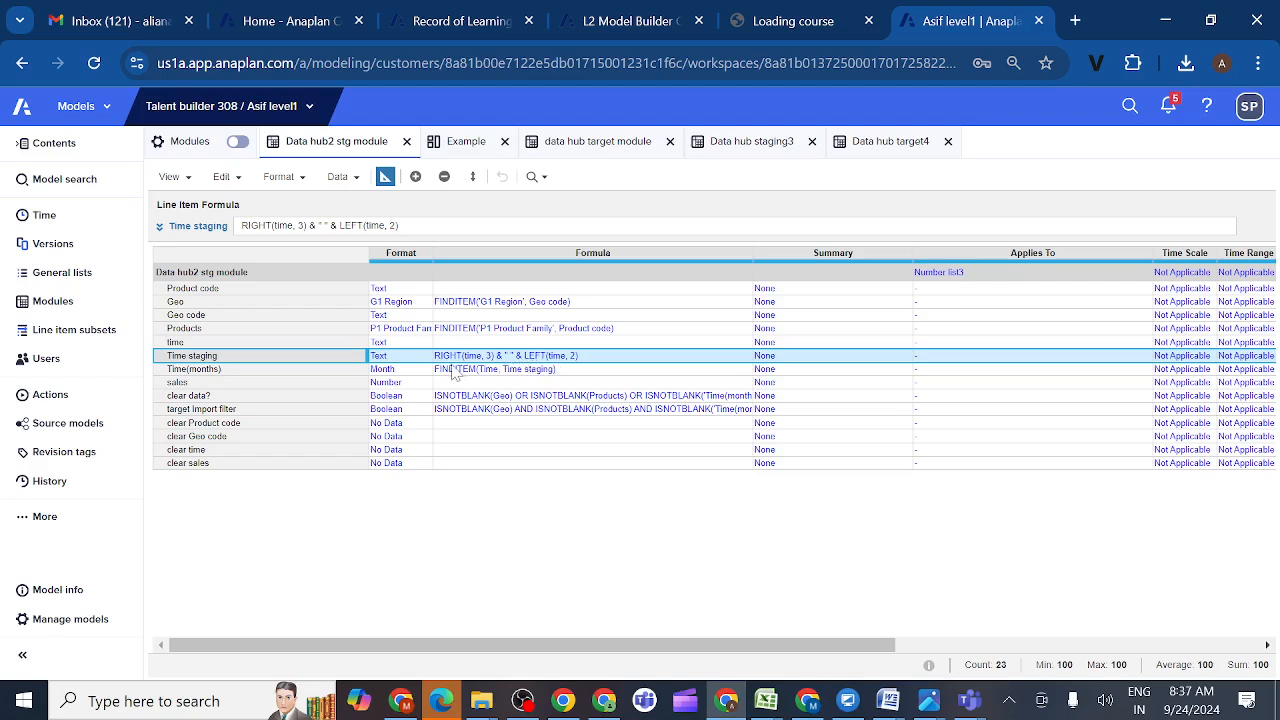
pyautogui.click(385, 177)
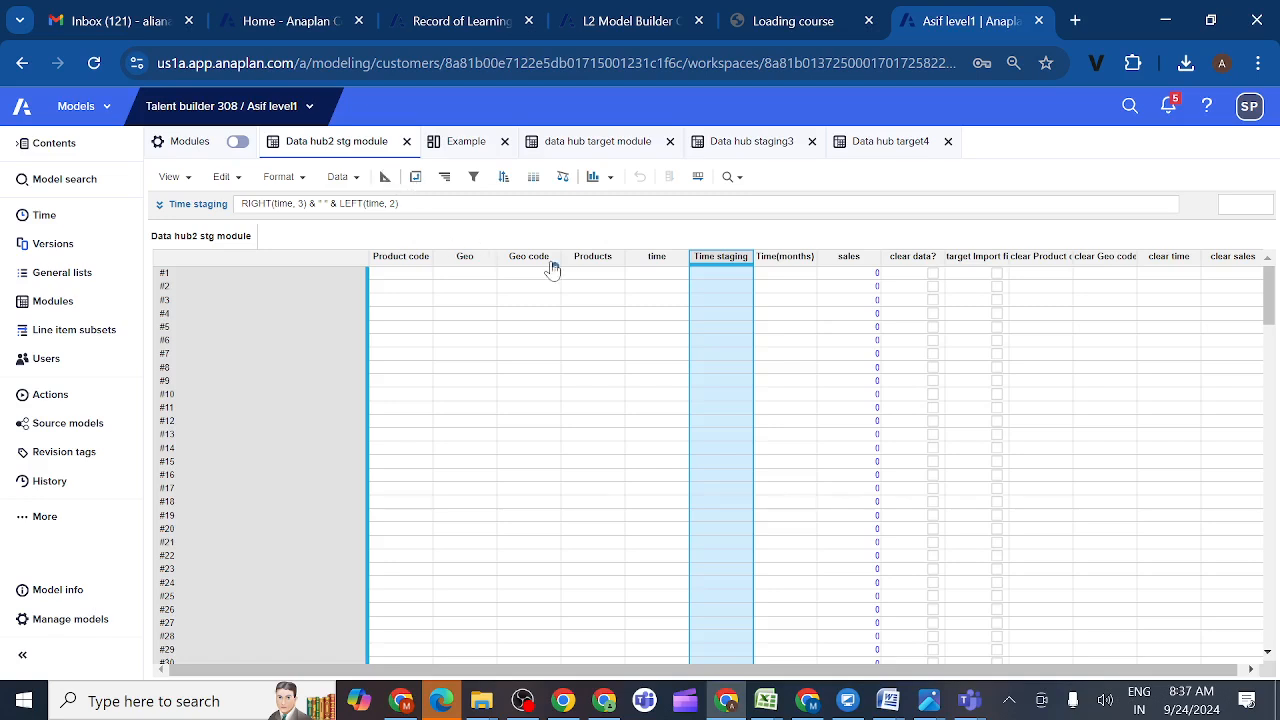
pyautogui.doubleClick(648, 279)
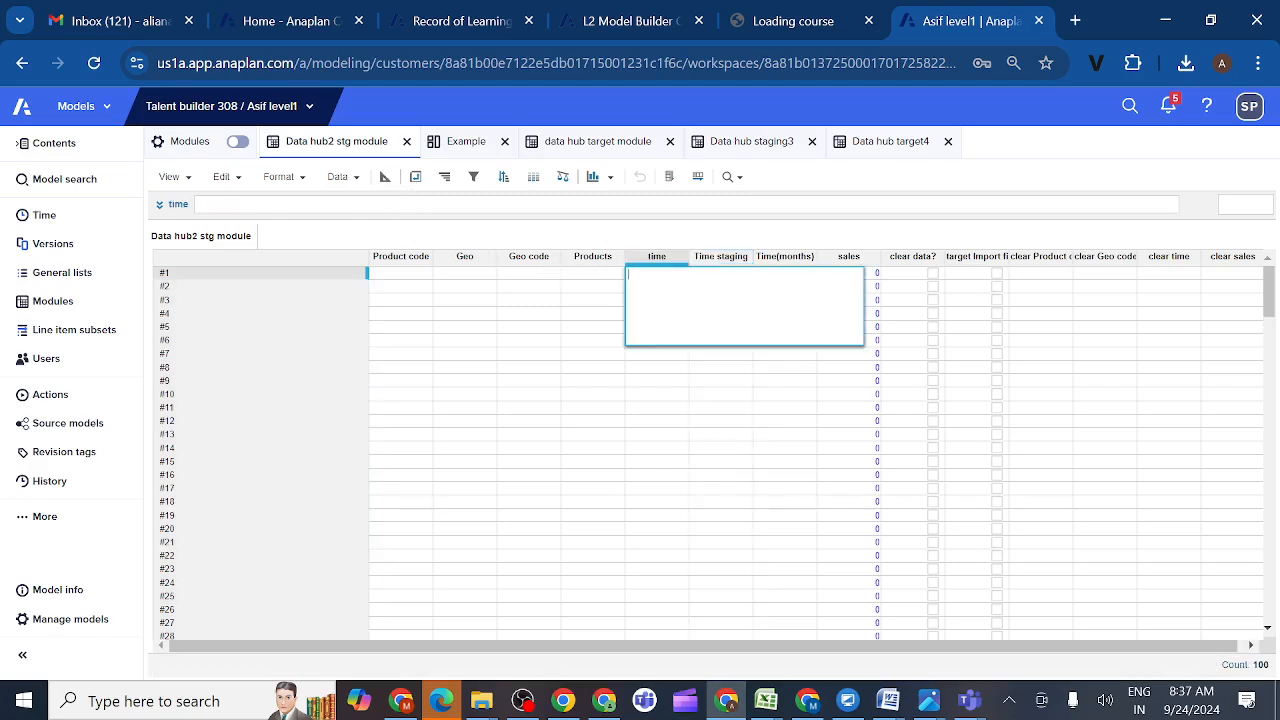
pyautogui.click(661, 382)
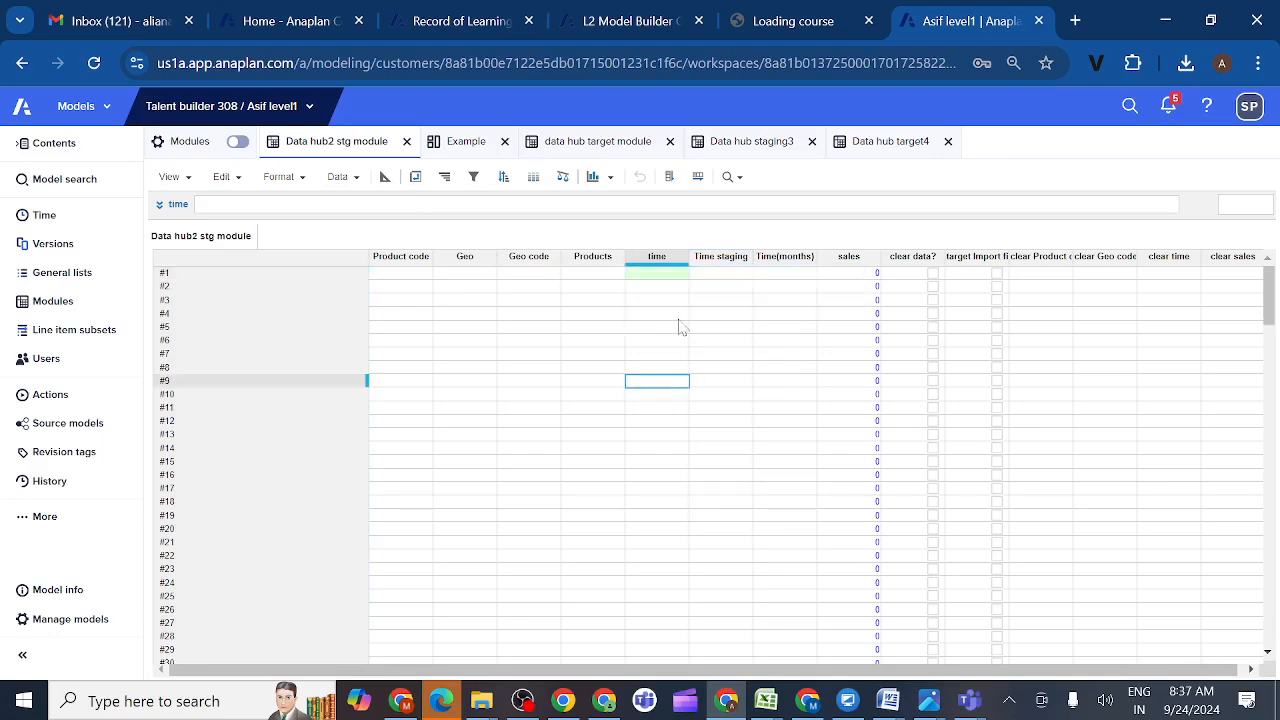
pyautogui.click(716, 258)
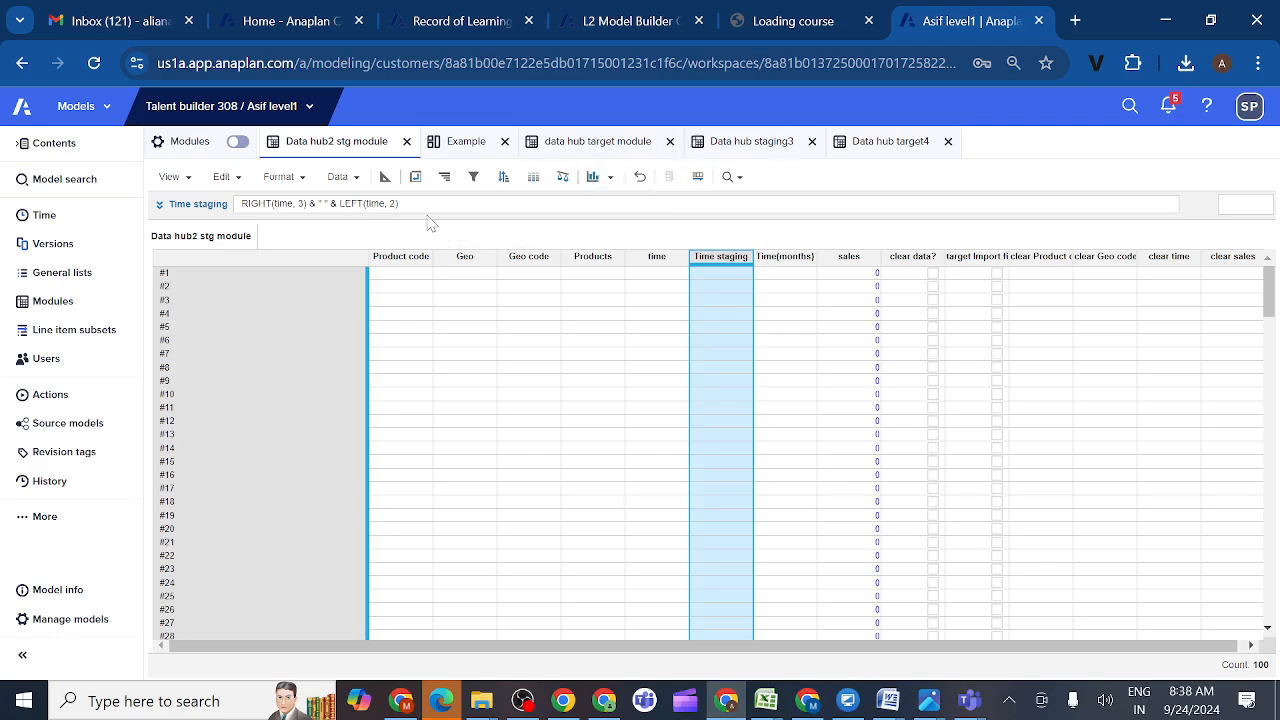
pyautogui.click(763, 146)
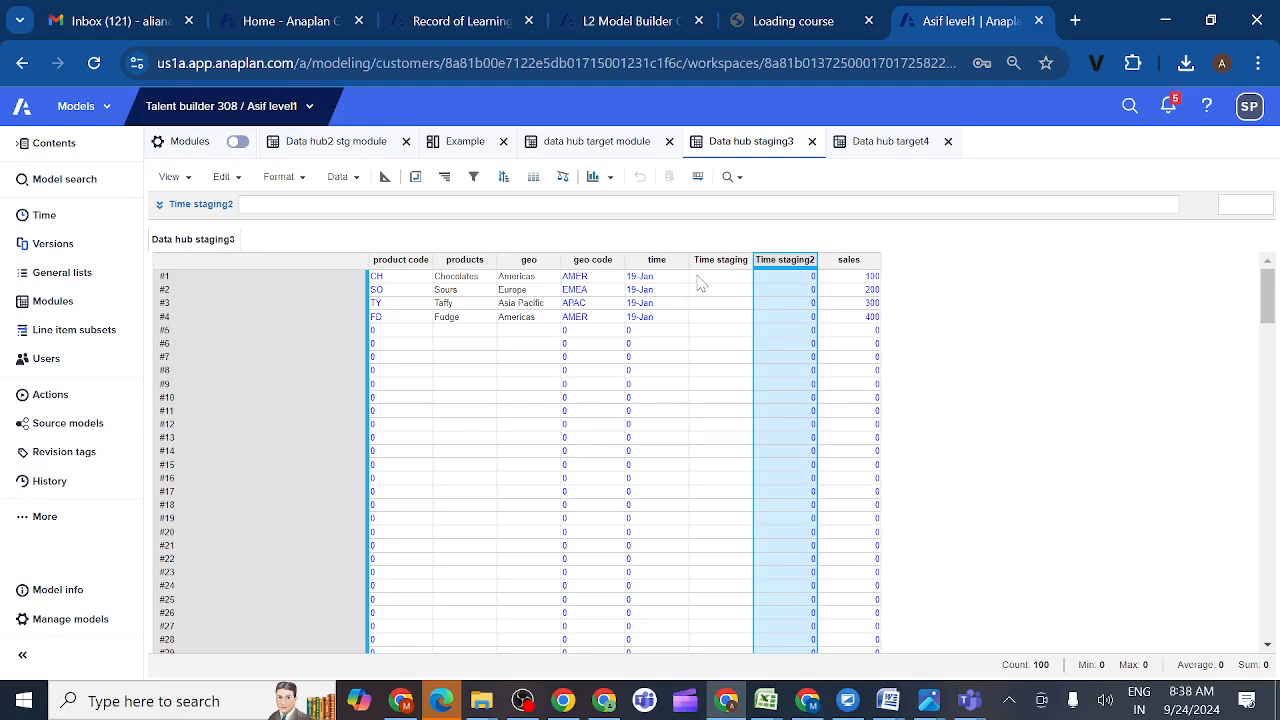
pyautogui.click(362, 145)
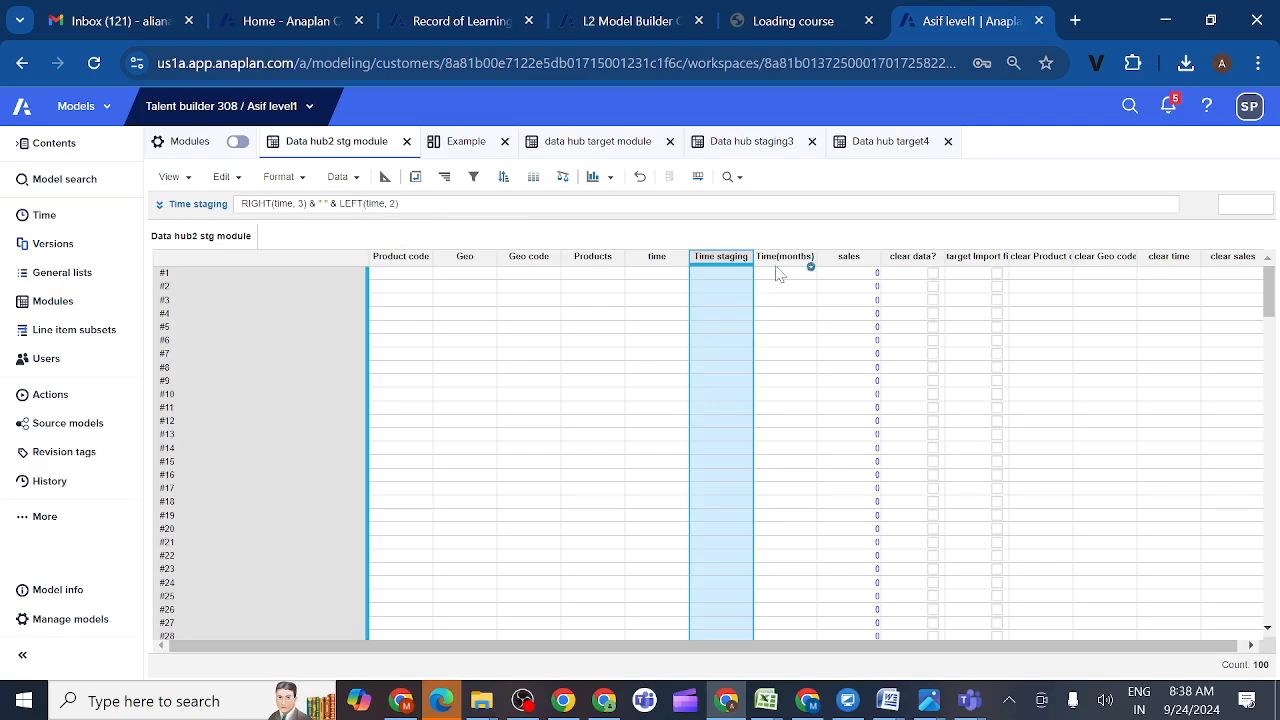
pyautogui.click(747, 145)
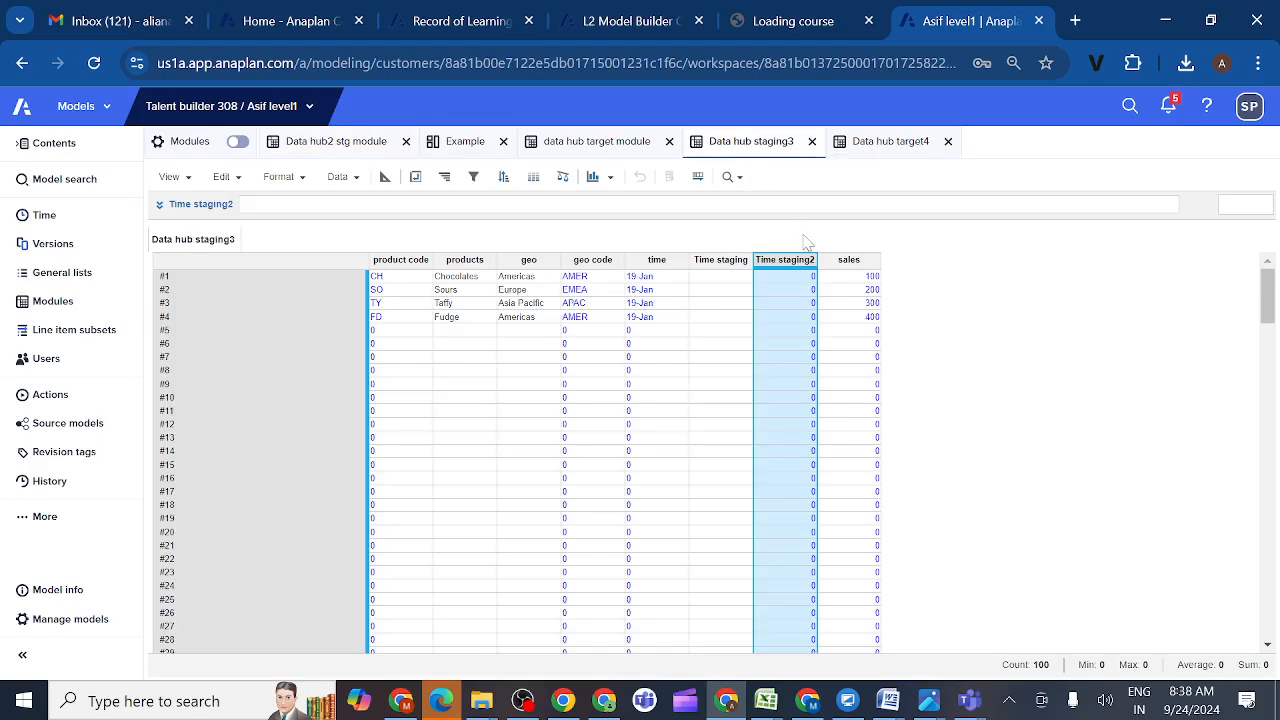
pyautogui.click(718, 264)
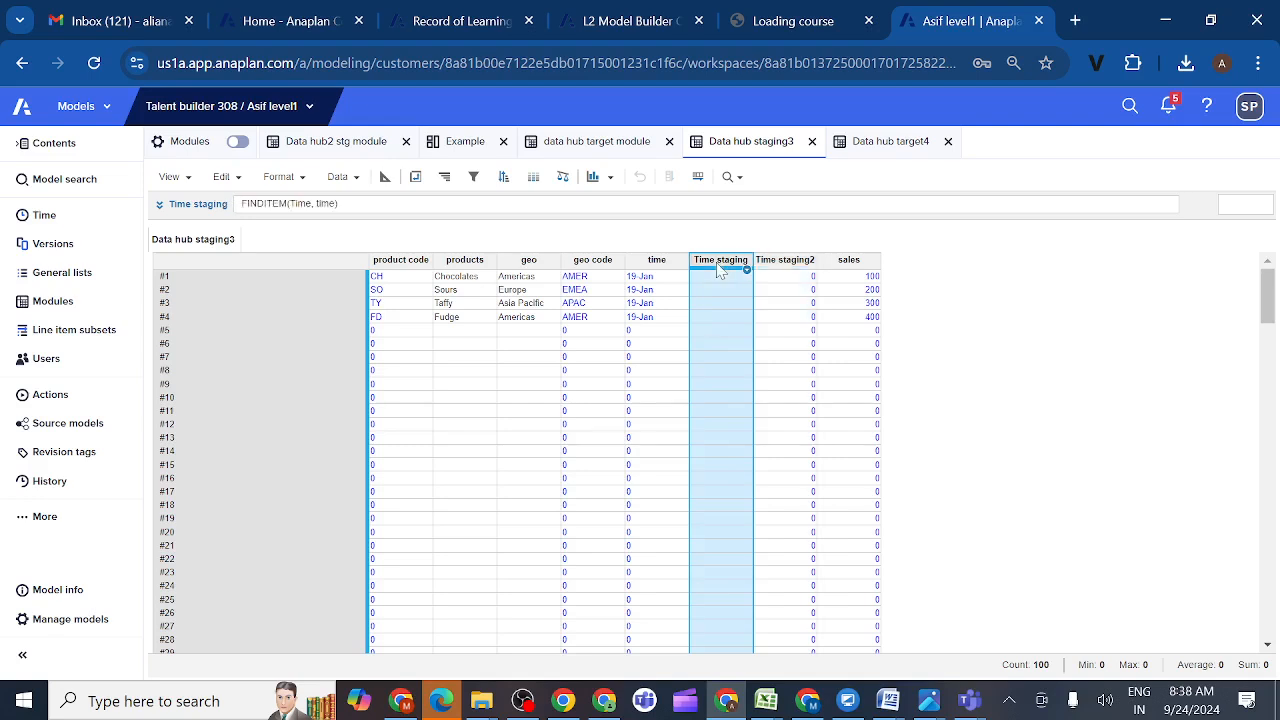
# - Begin a formula for the Time staging2 line item with RIGHT(time, 3)
pyautogui.click(780, 265)
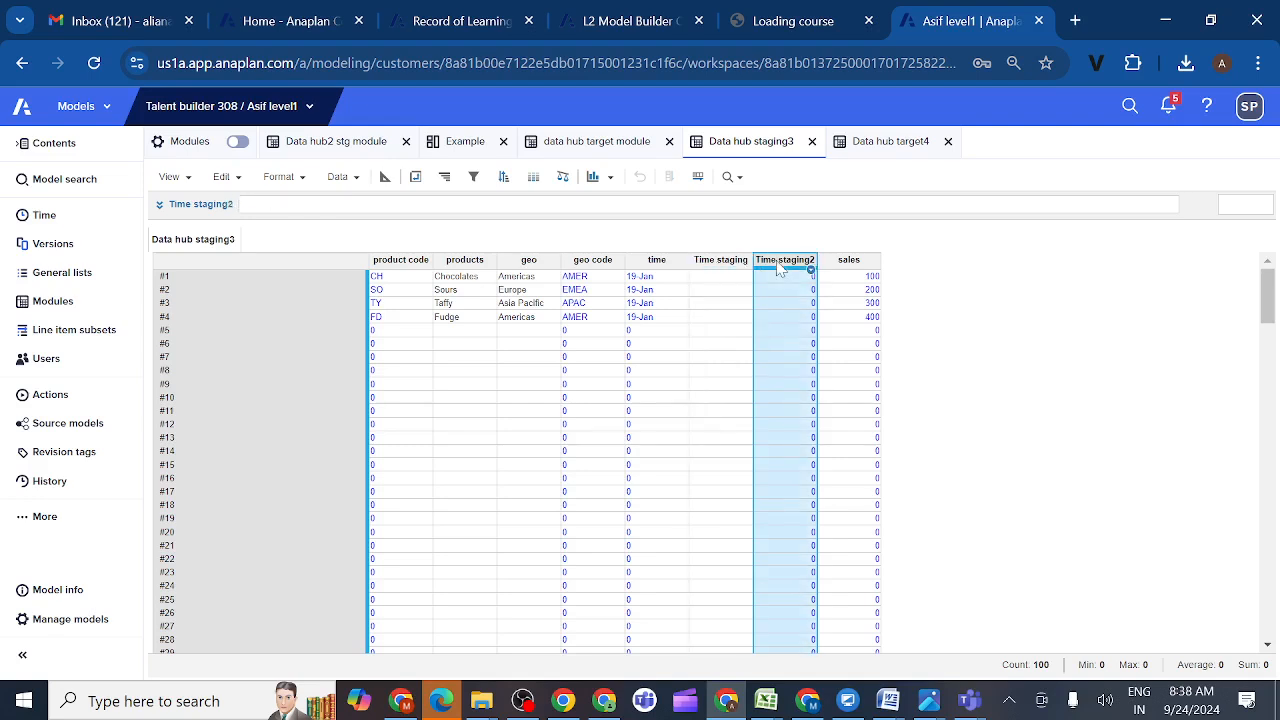
pyautogui.click(159, 205)
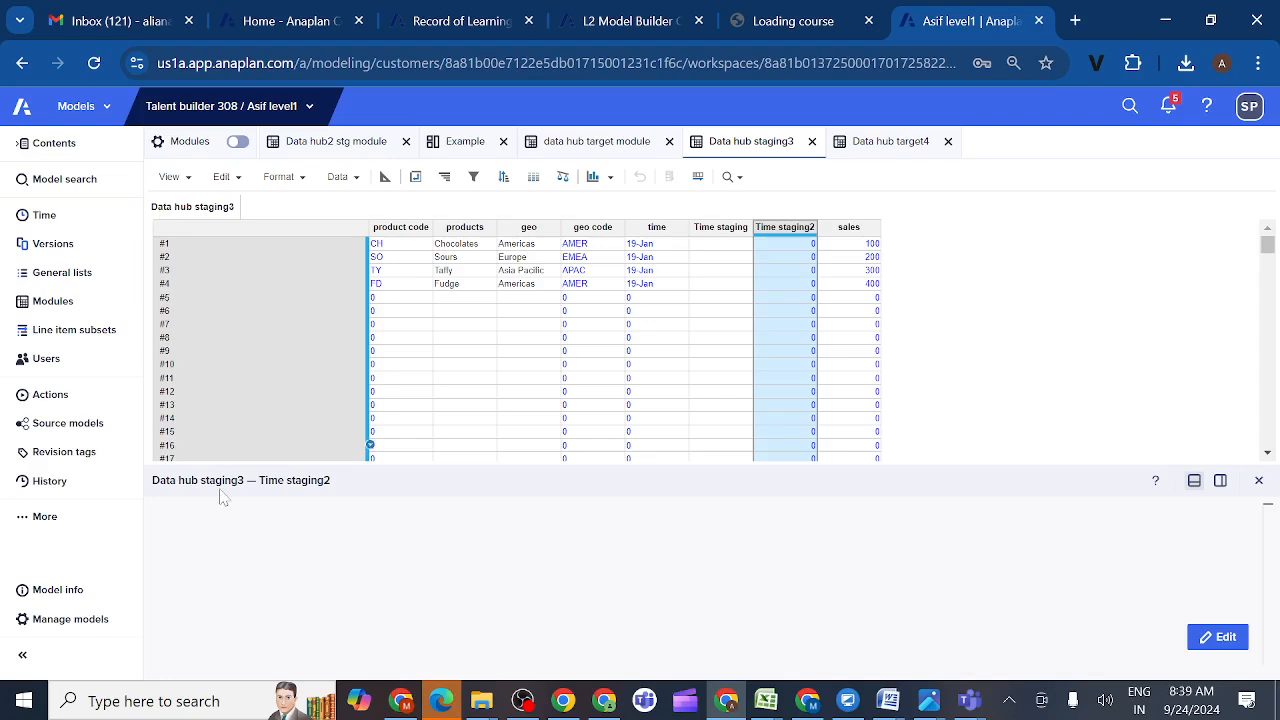
pyautogui.doubleClick(222, 530)
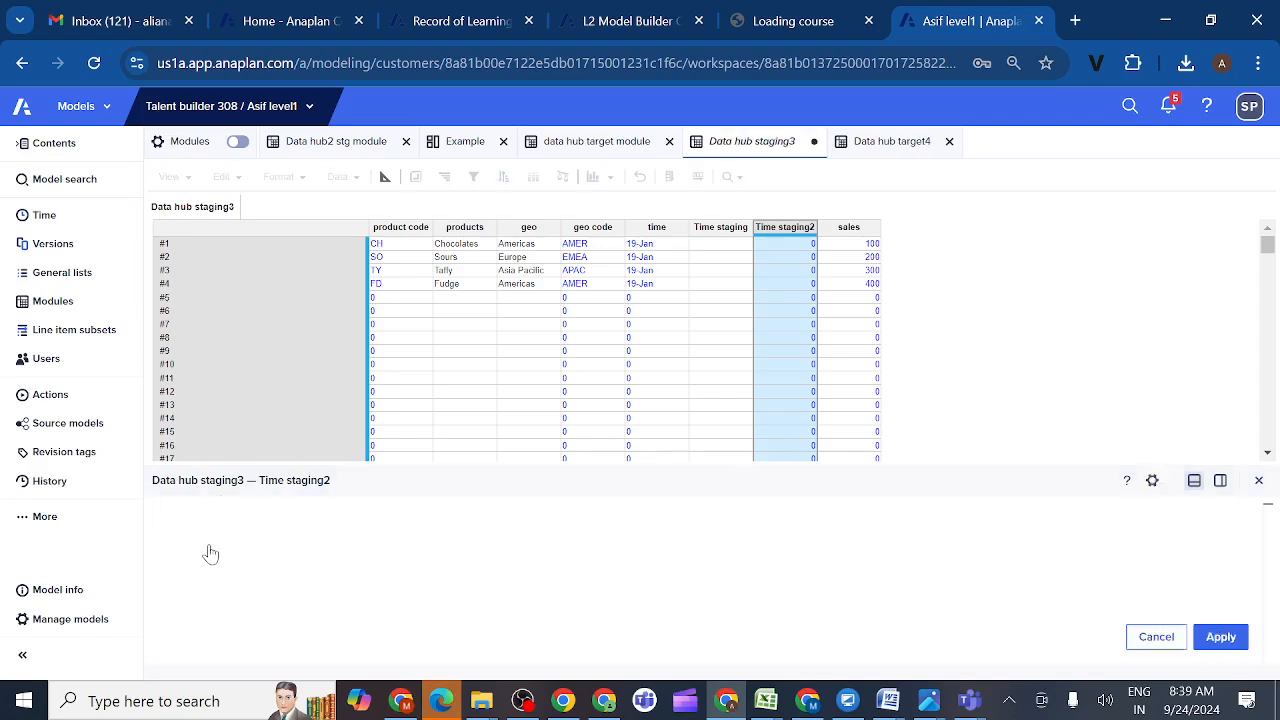
pyautogui.write('RI')
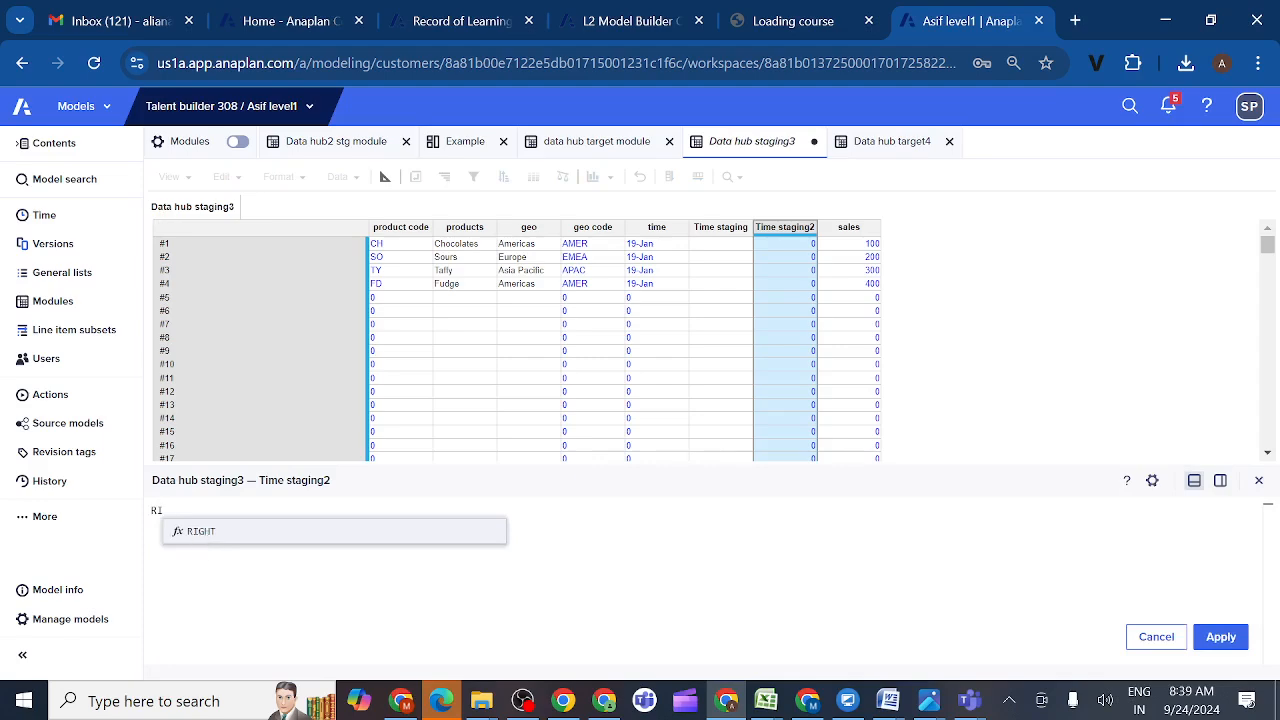
pyautogui.click(198, 530)
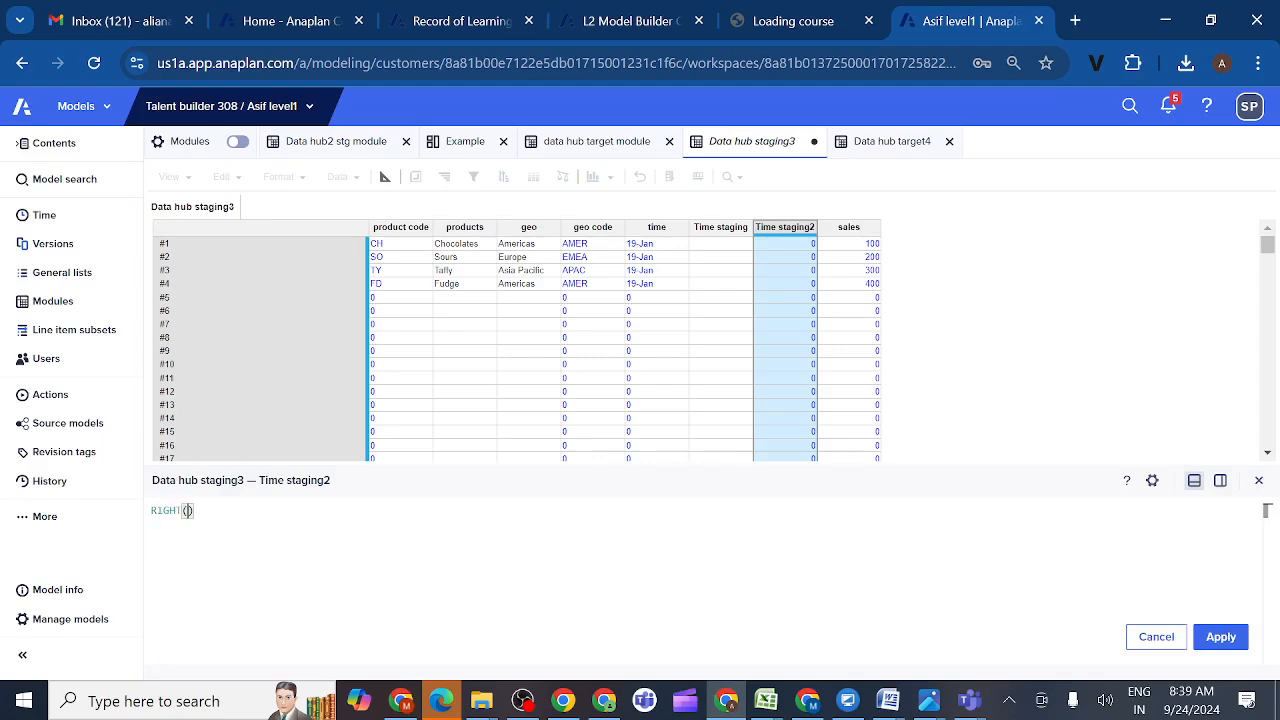
pyautogui.click(647, 237)
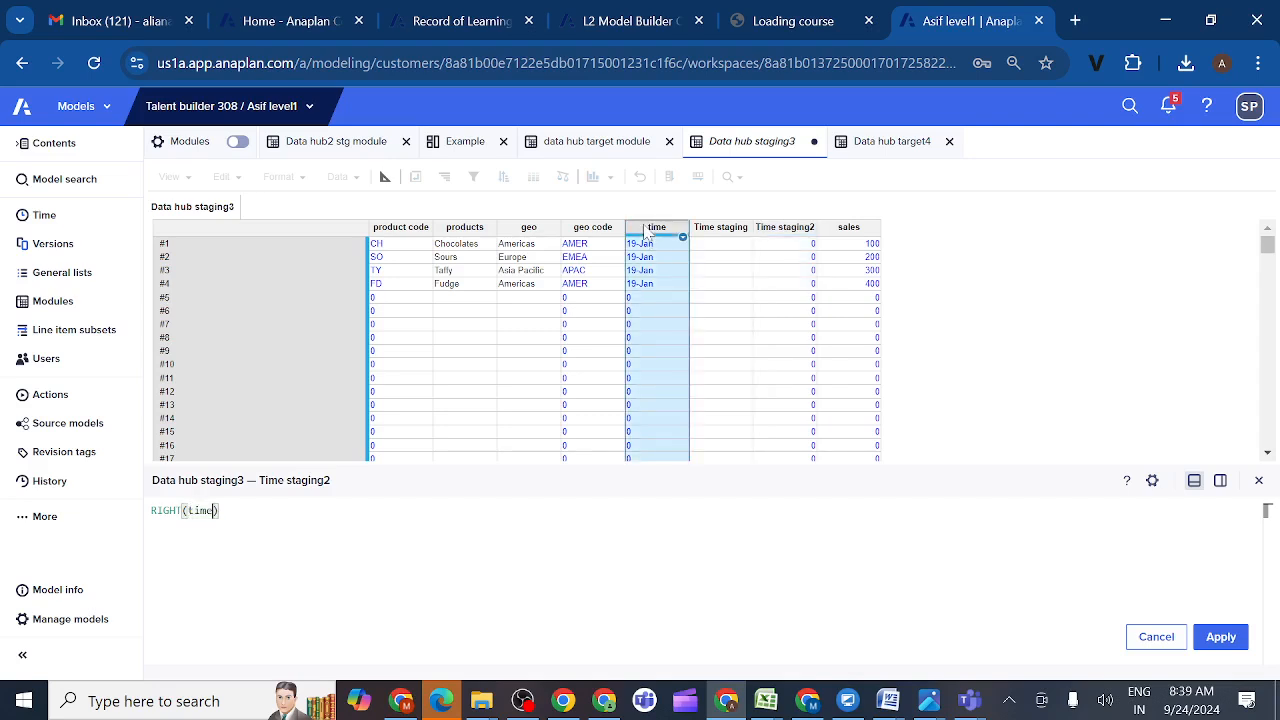
pyautogui.write(',3')
# - Extend the Time staging2 formula with & " " & LEFT(time,2) and try to apply it
pyautogui.write('"')
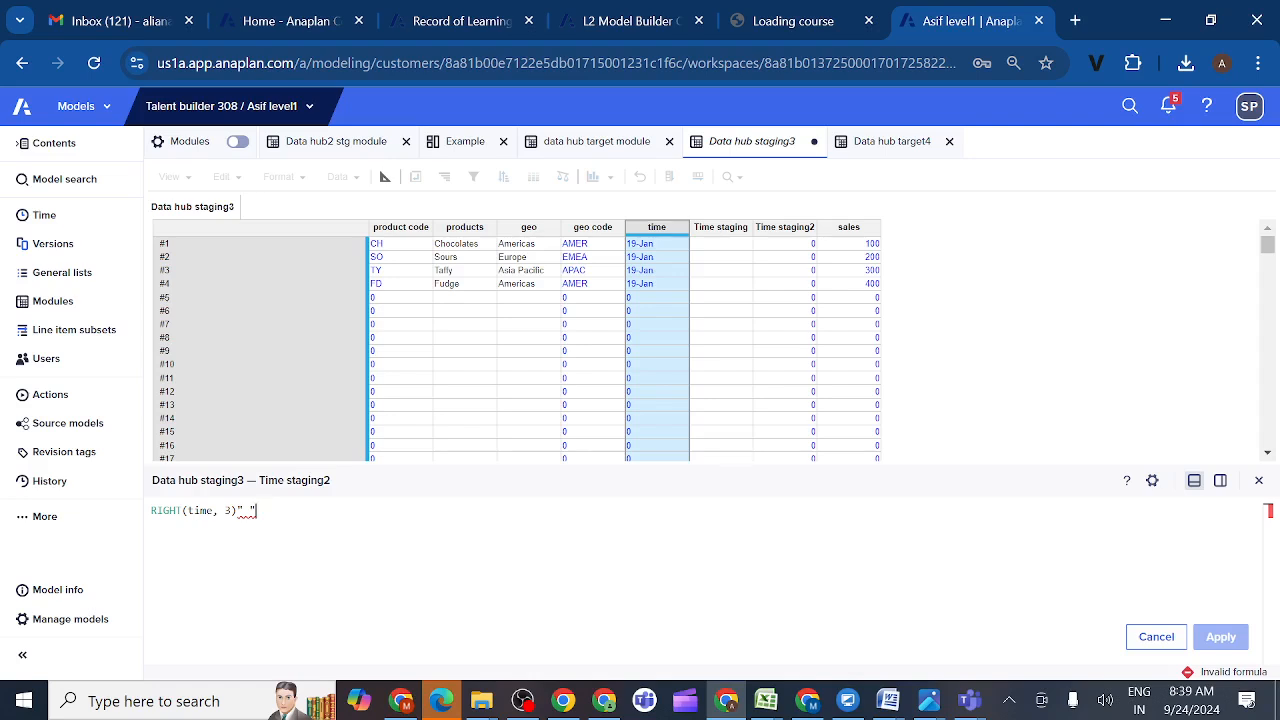
pyautogui.write('&')
pyautogui.press('Left')
pyautogui.press('Left')
pyautogui.press('Left')
pyautogui.write('& LE')
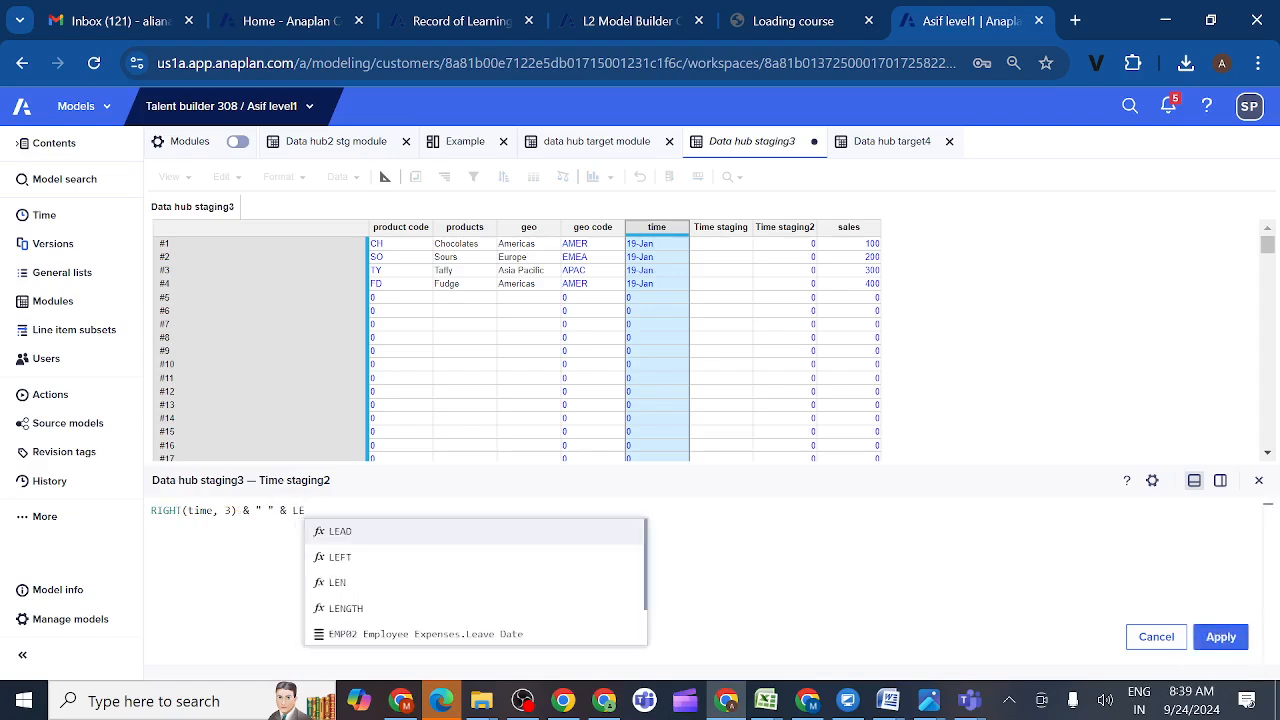
pyautogui.click(340, 557)
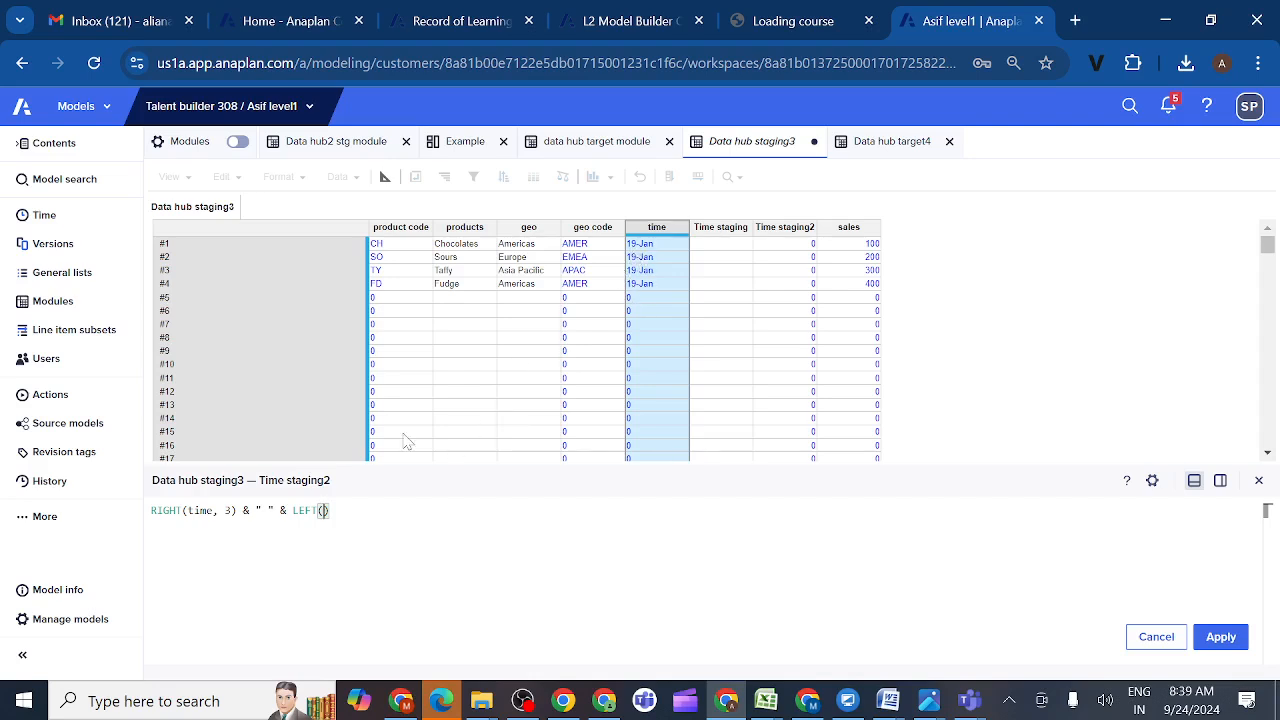
pyautogui.click(657, 230)
pyautogui.write(',2')
pyautogui.click(1226, 641)
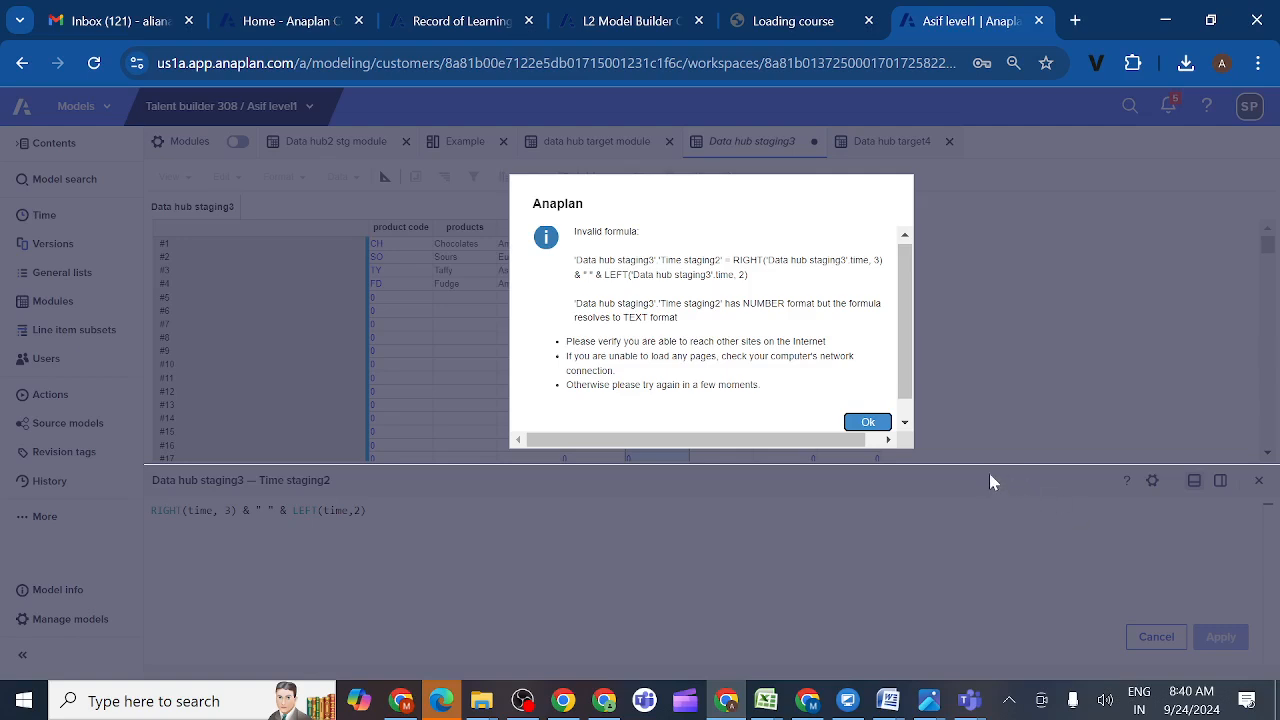
pyautogui.click(868, 424)
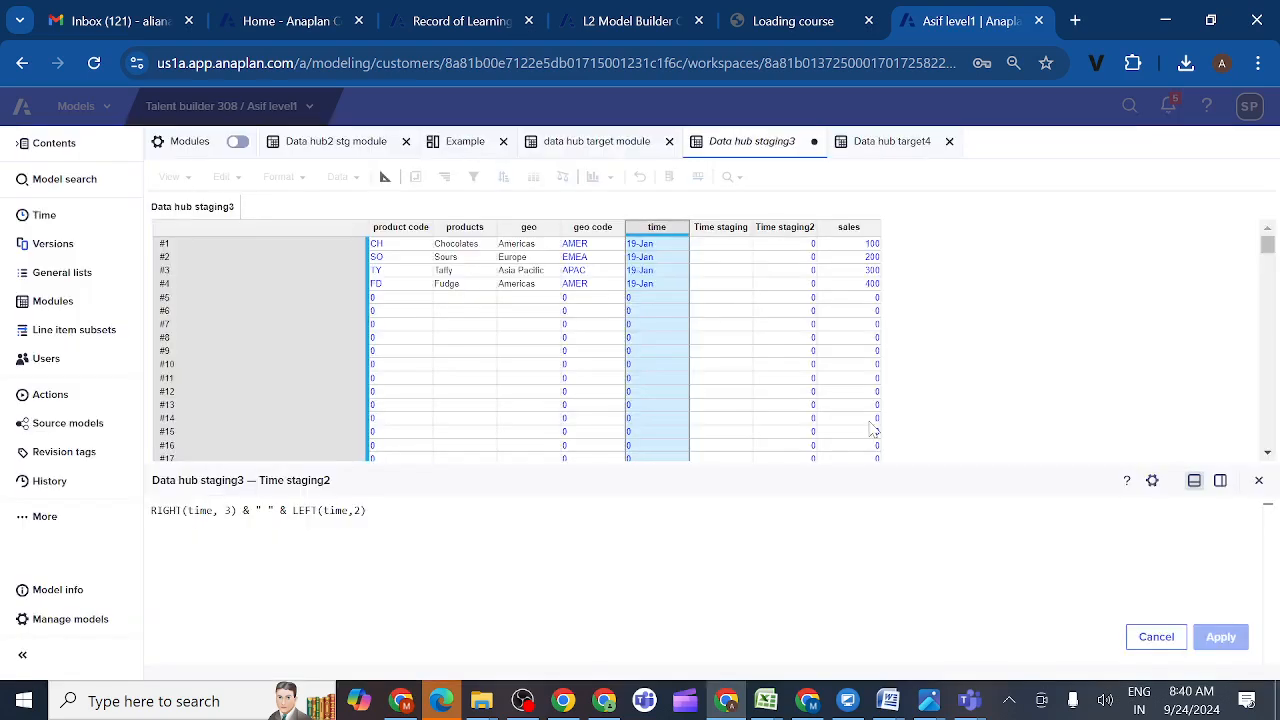
# - Select the whole Time staging2 formula text and discard the formula edit
pyautogui.click(368, 511)
pyautogui.moveTo(368, 511); pyautogui.dragTo(151, 511)
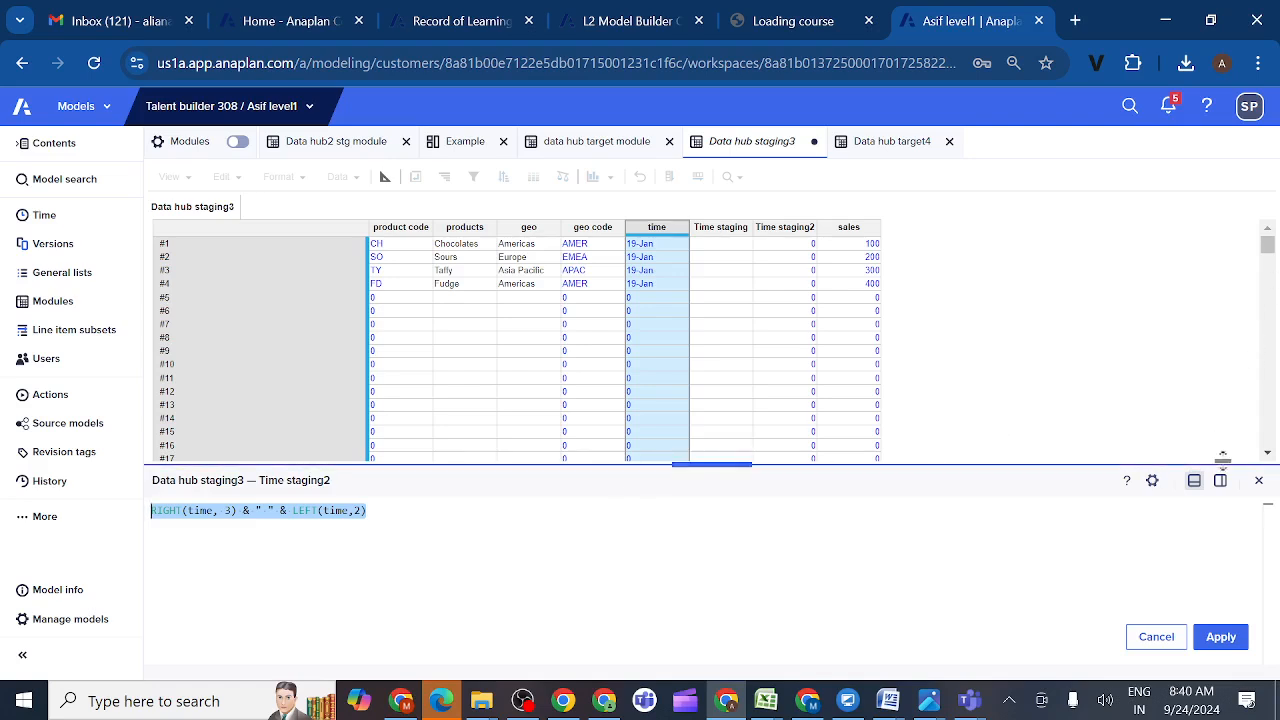
pyautogui.click(1164, 642)
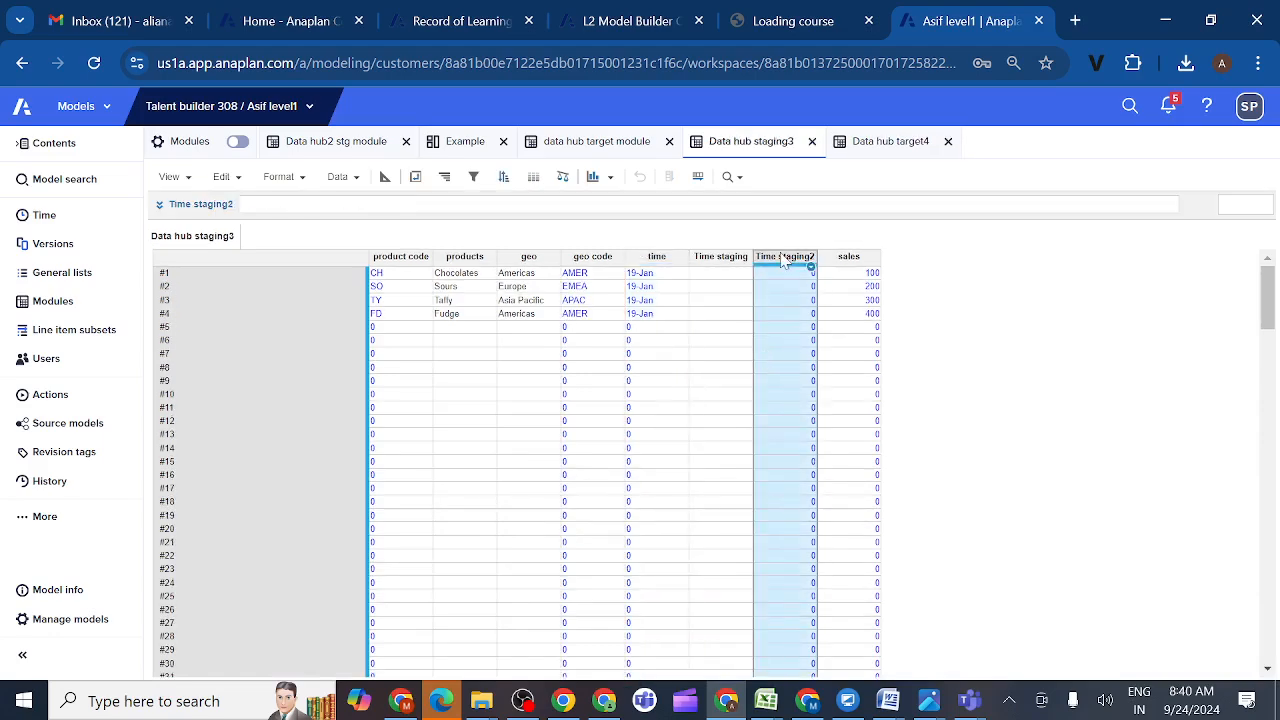
# - Change the format of the Time staging2 line item to general Text and accept the data type change
pyautogui.click(385, 177)
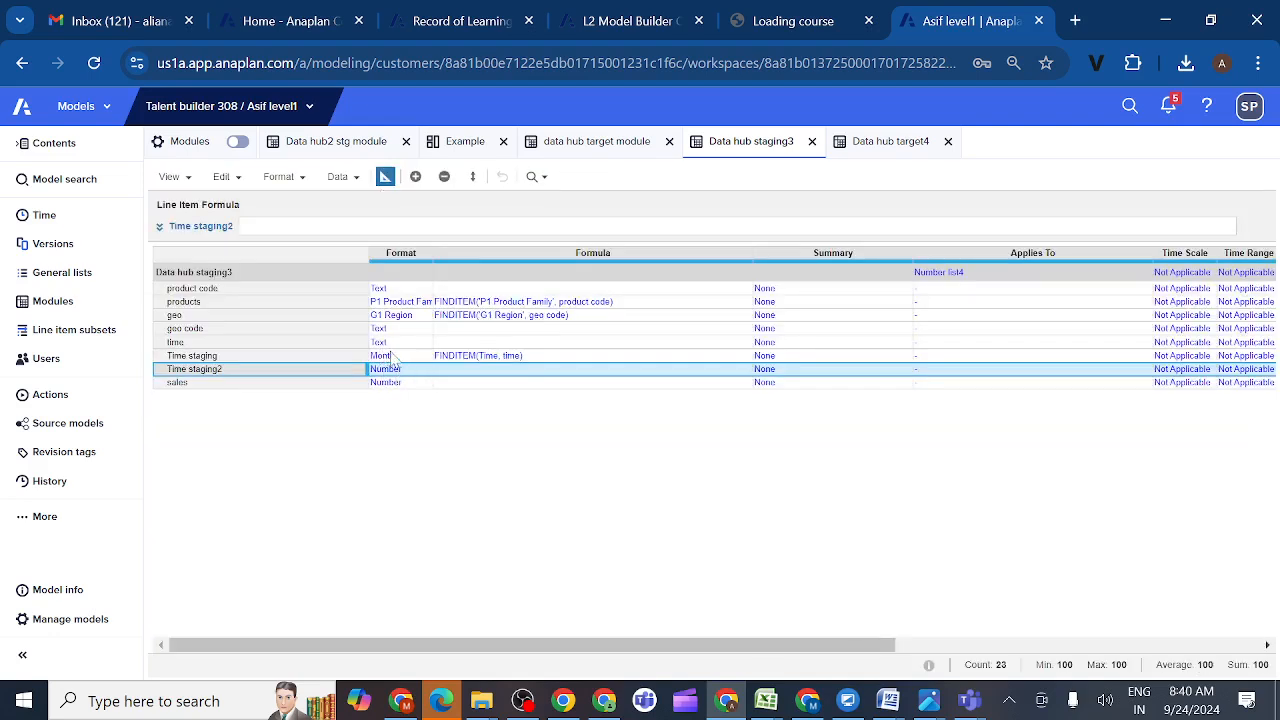
pyautogui.click(407, 377)
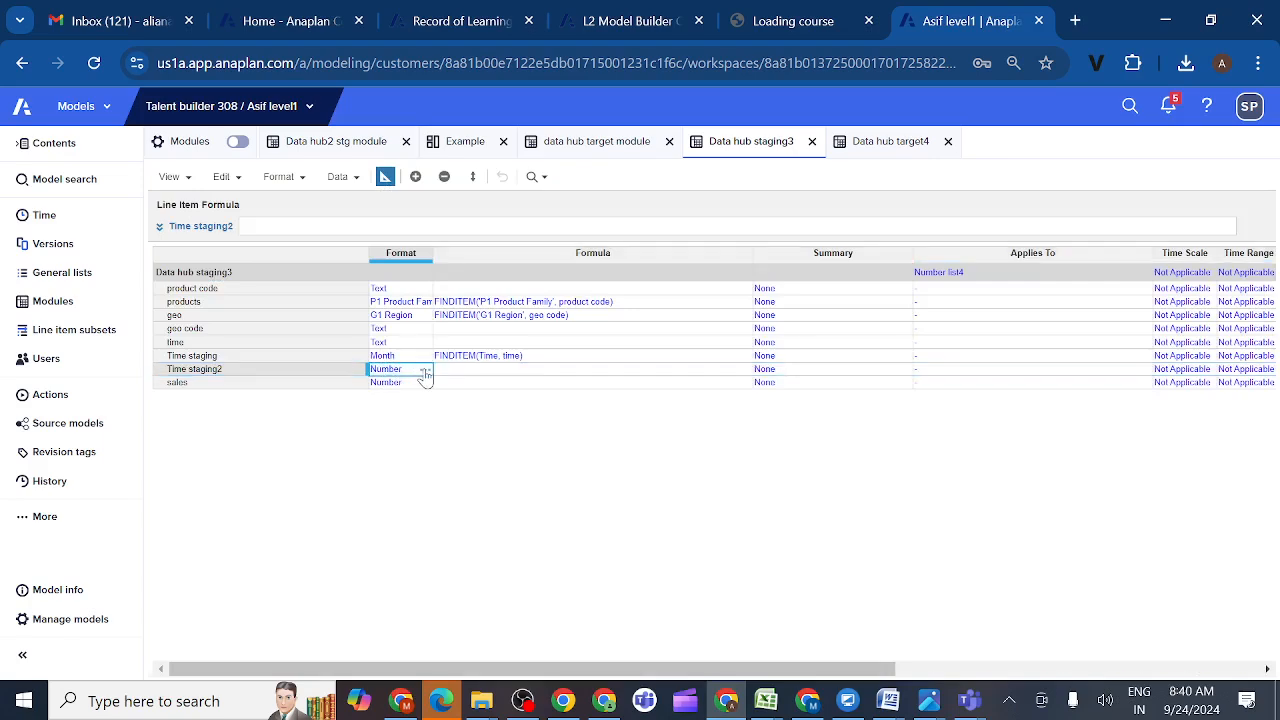
pyautogui.click(424, 374)
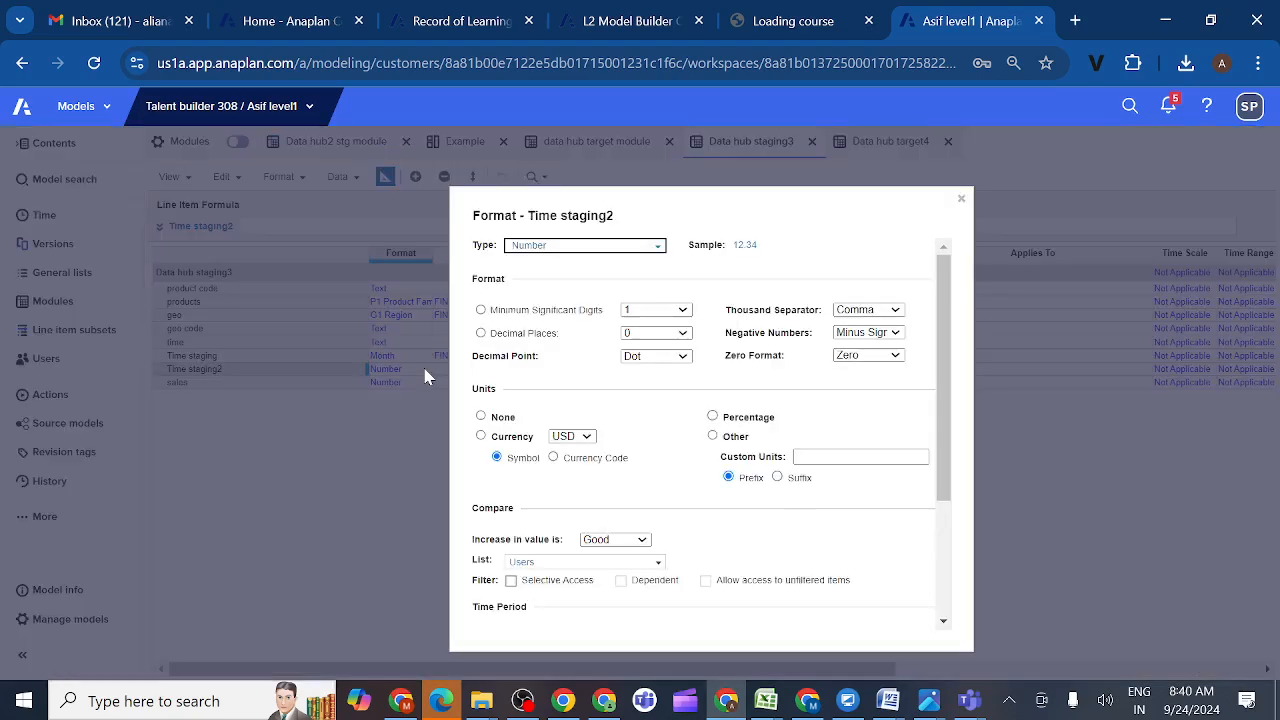
pyautogui.click(657, 247)
pyautogui.click(530, 391)
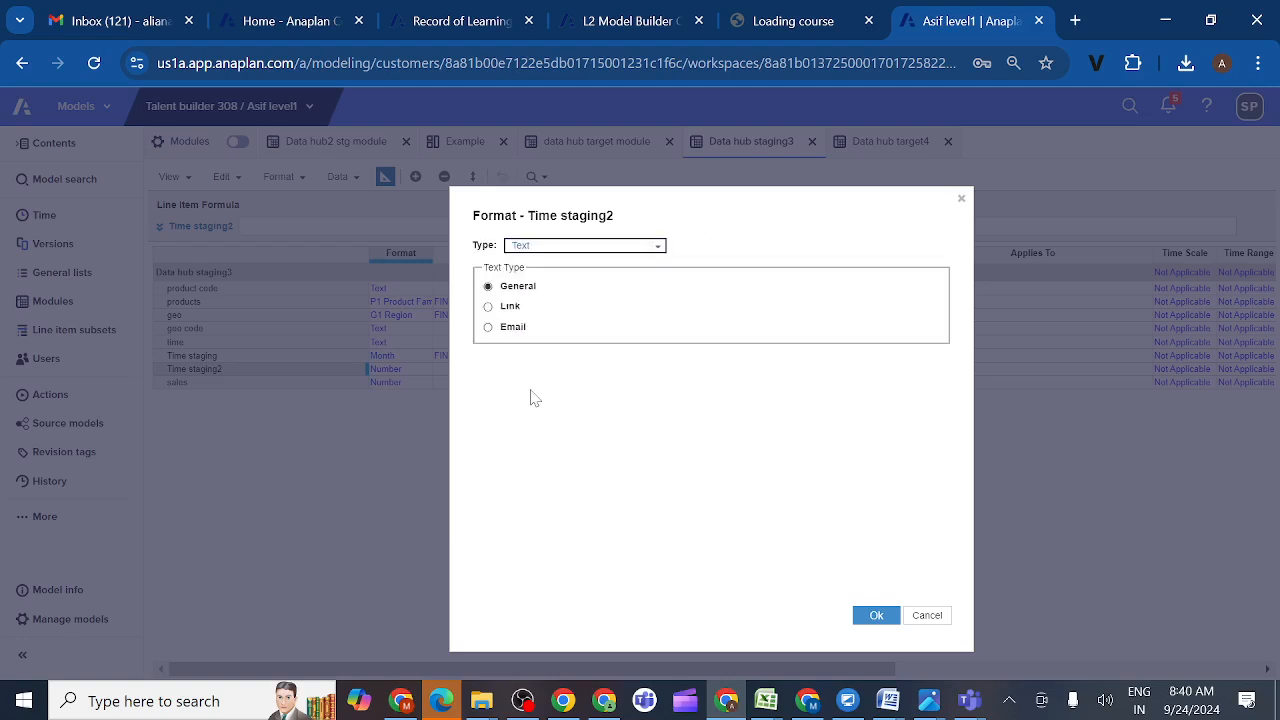
pyautogui.click(875, 616)
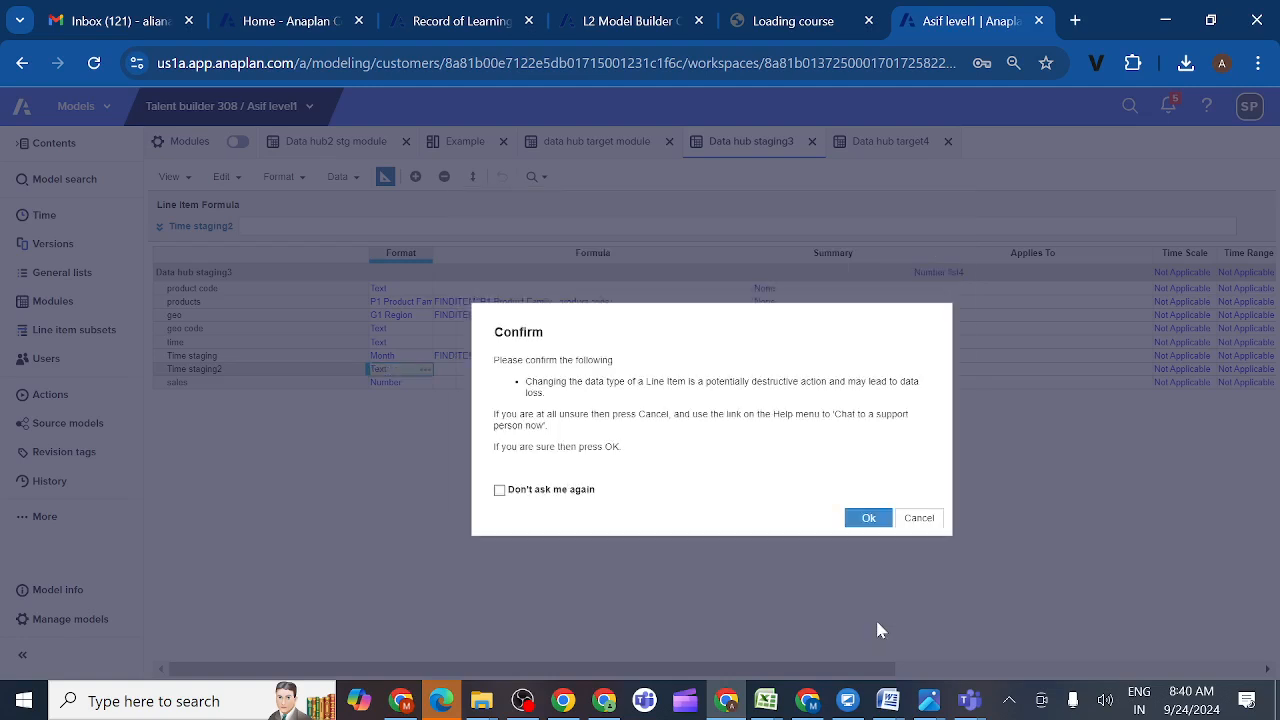
pyautogui.click(868, 528)
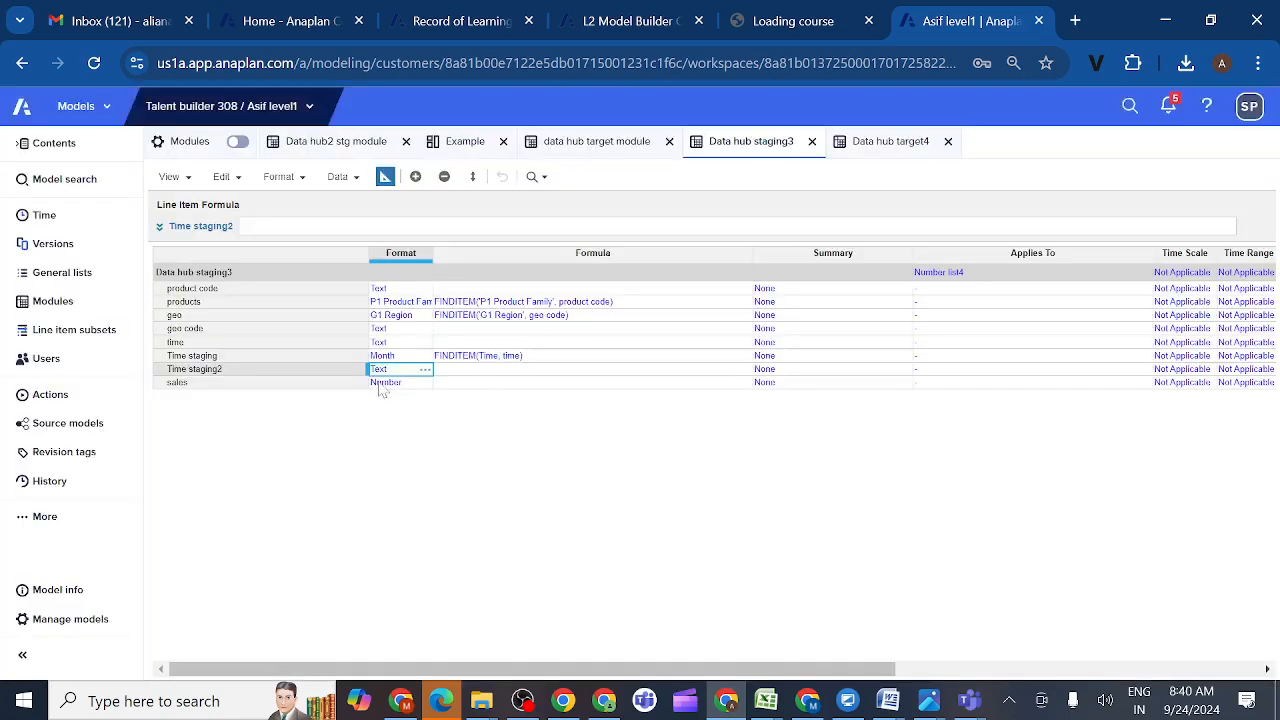
# - Apply the formula RIGHT(time, 3) & " " & LEFT(time, 2) to Time staging2 and return to the module's data grid
pyautogui.click(159, 228)
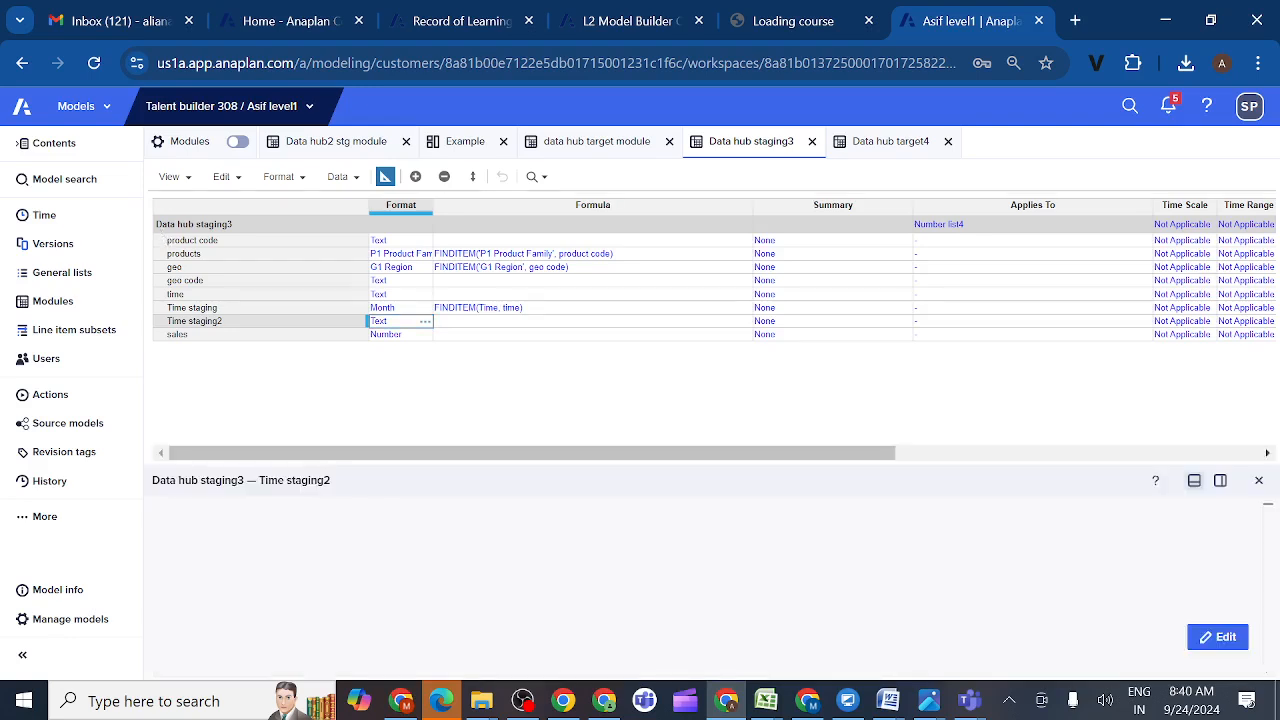
pyautogui.click(152, 511)
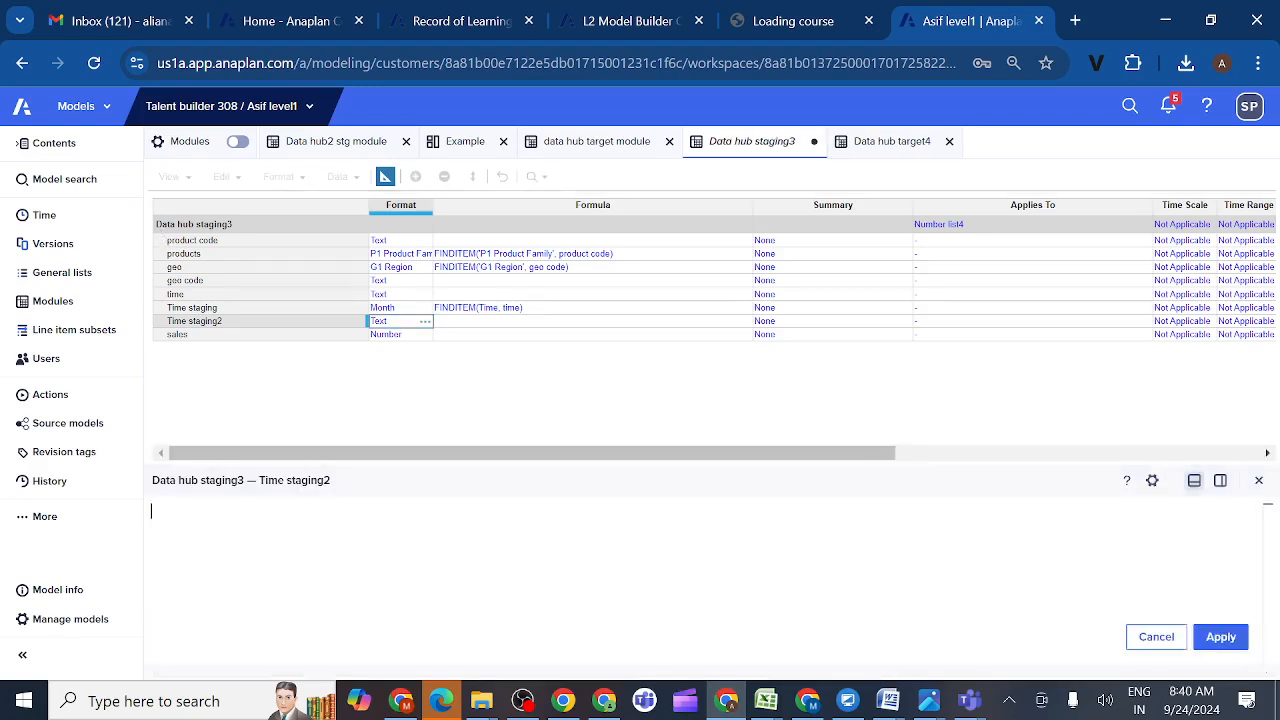
pyautogui.write('RIGHT(time, 3) & " " & LEFT(time, 2)')
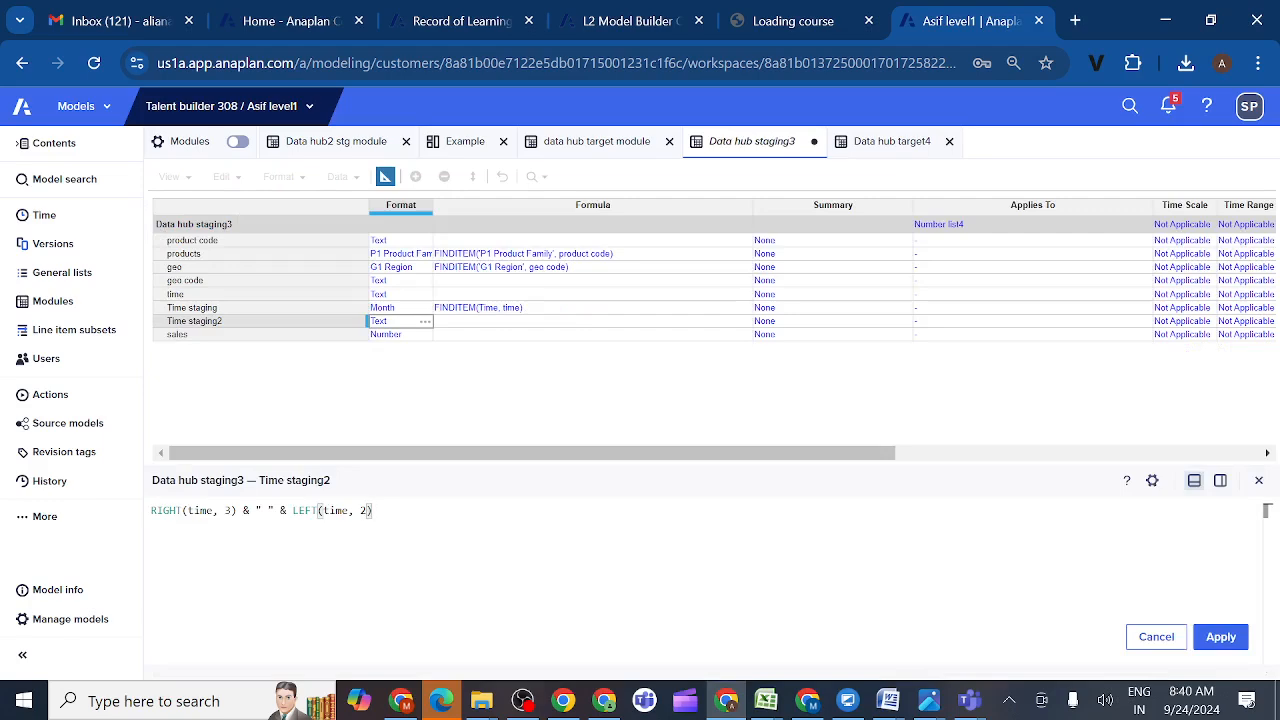
pyautogui.click(1220, 637)
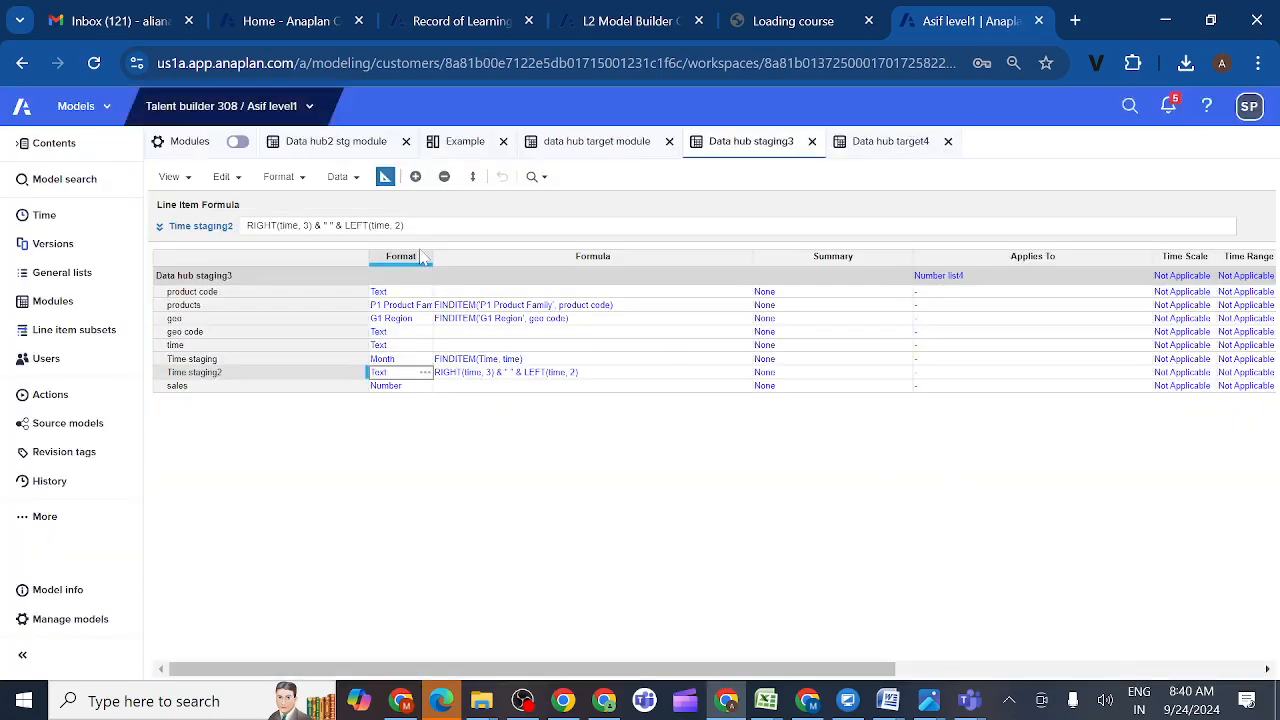
pyautogui.click(385, 177)
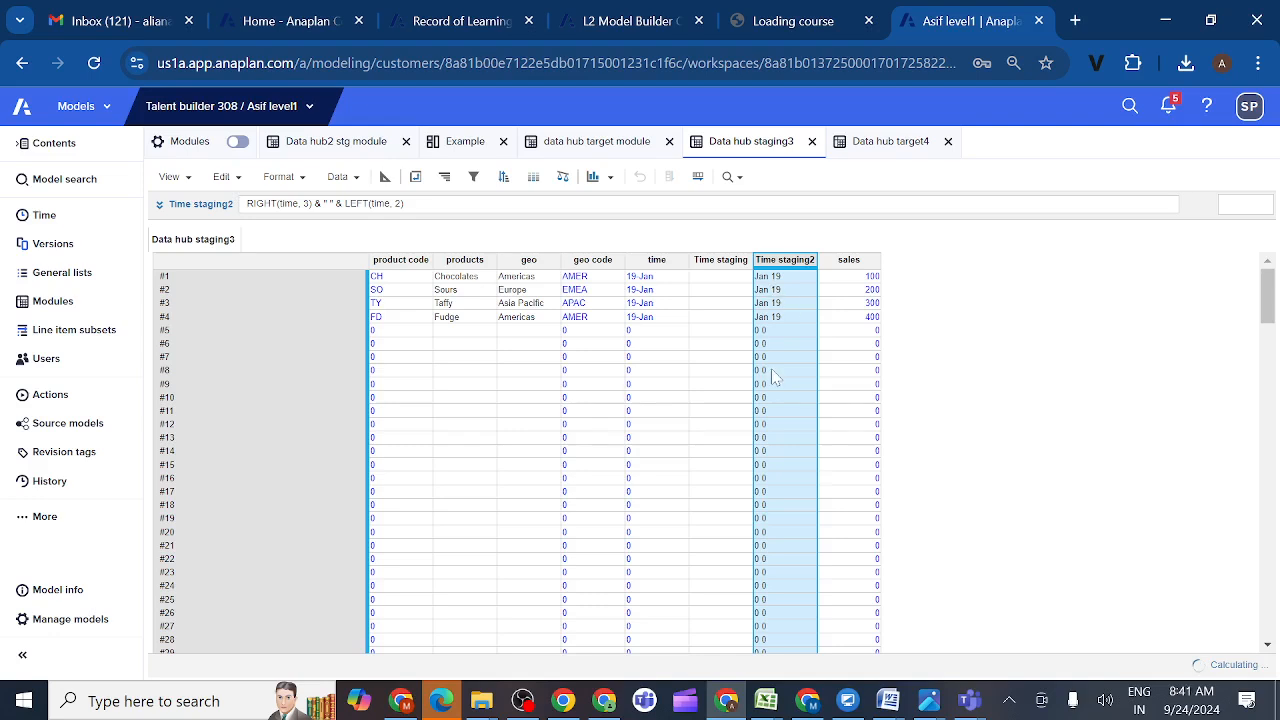
# - Change the Time staging formula to FINDITEM(Time, 'Time staging2') by replacing its second argument, and apply it
pyautogui.click(711, 268)
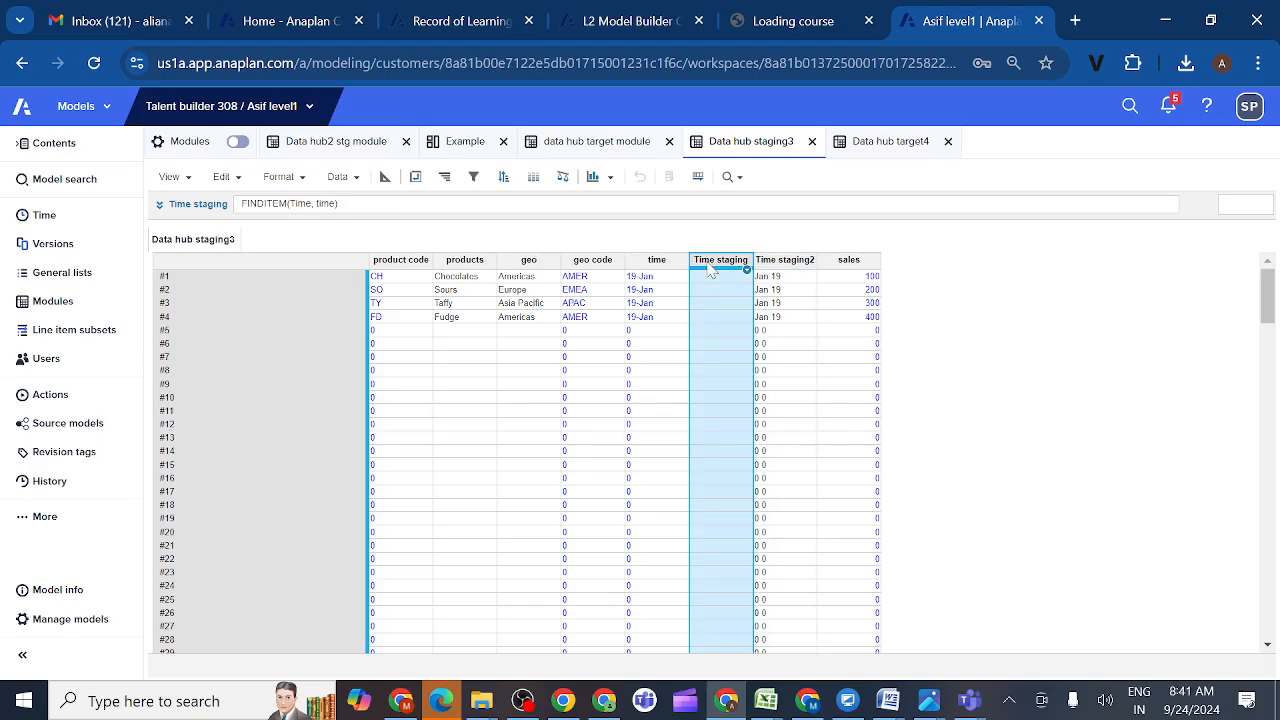
pyautogui.click(159, 204)
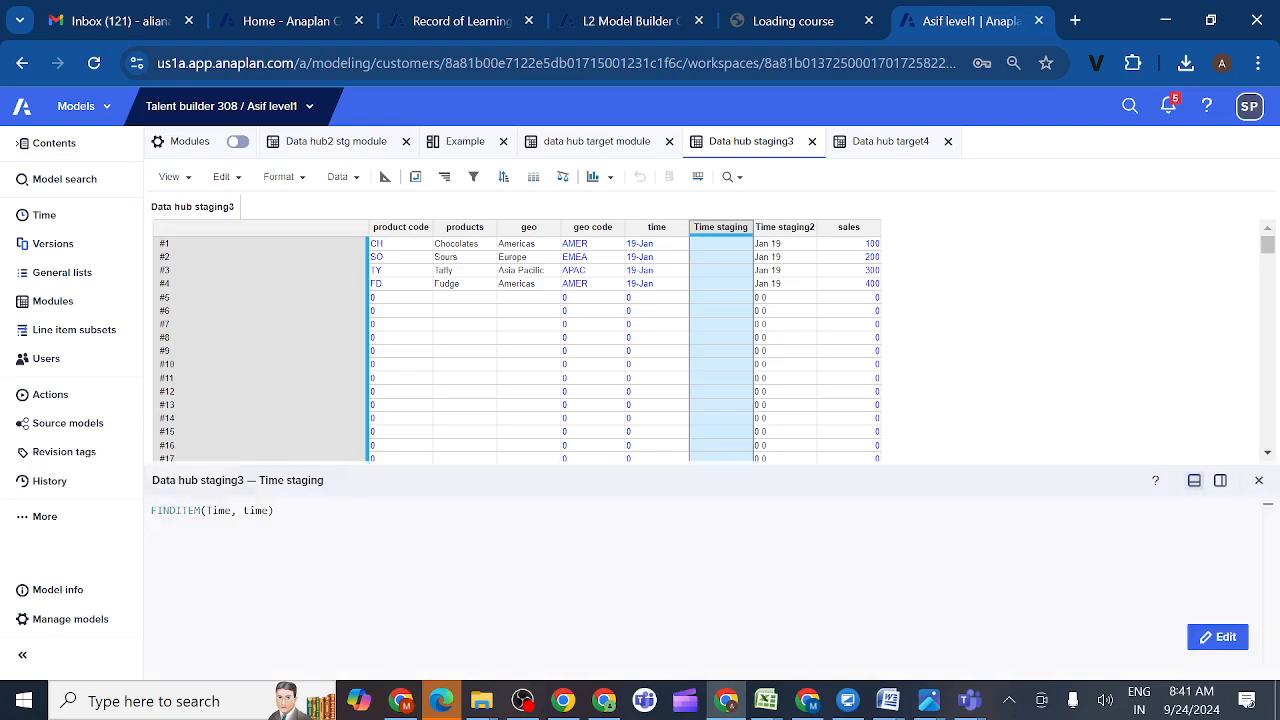
pyautogui.doubleClick(273, 511)
pyautogui.click(268, 511)
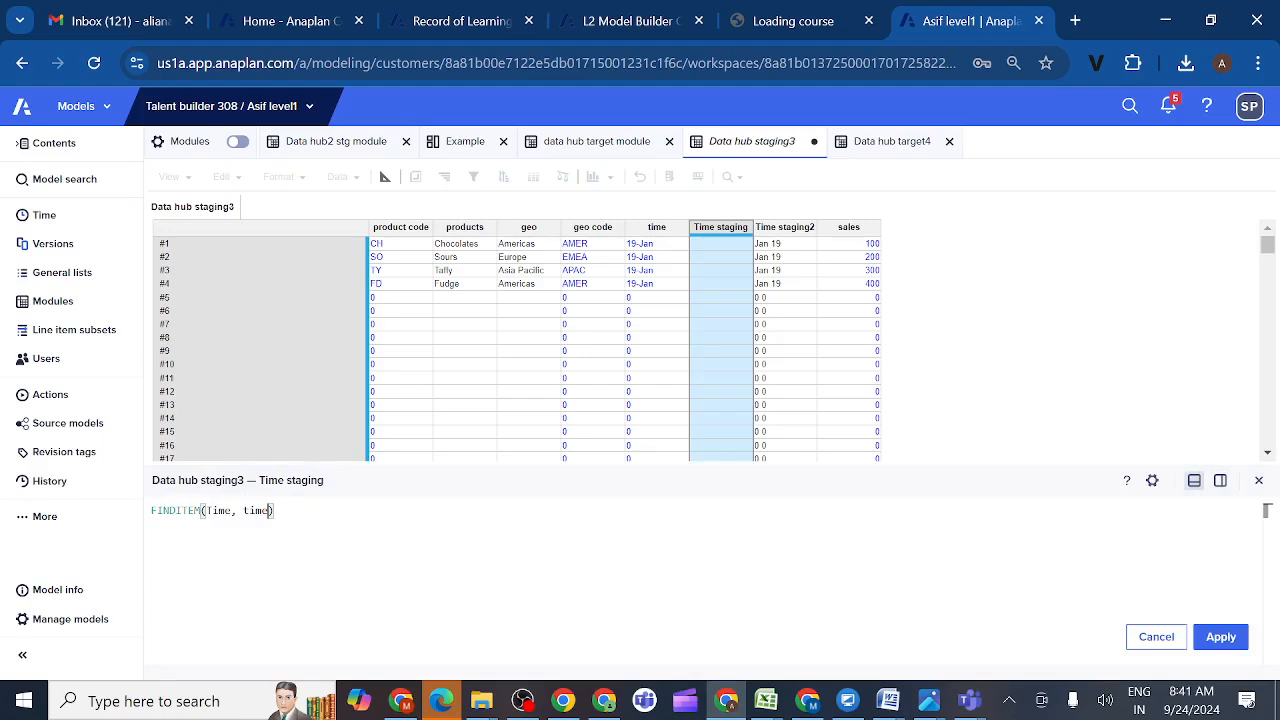
pyautogui.press('BackSpace')
pyautogui.press('BackSpace')
pyautogui.press('BackSpace')
pyautogui.press('BackSpace')
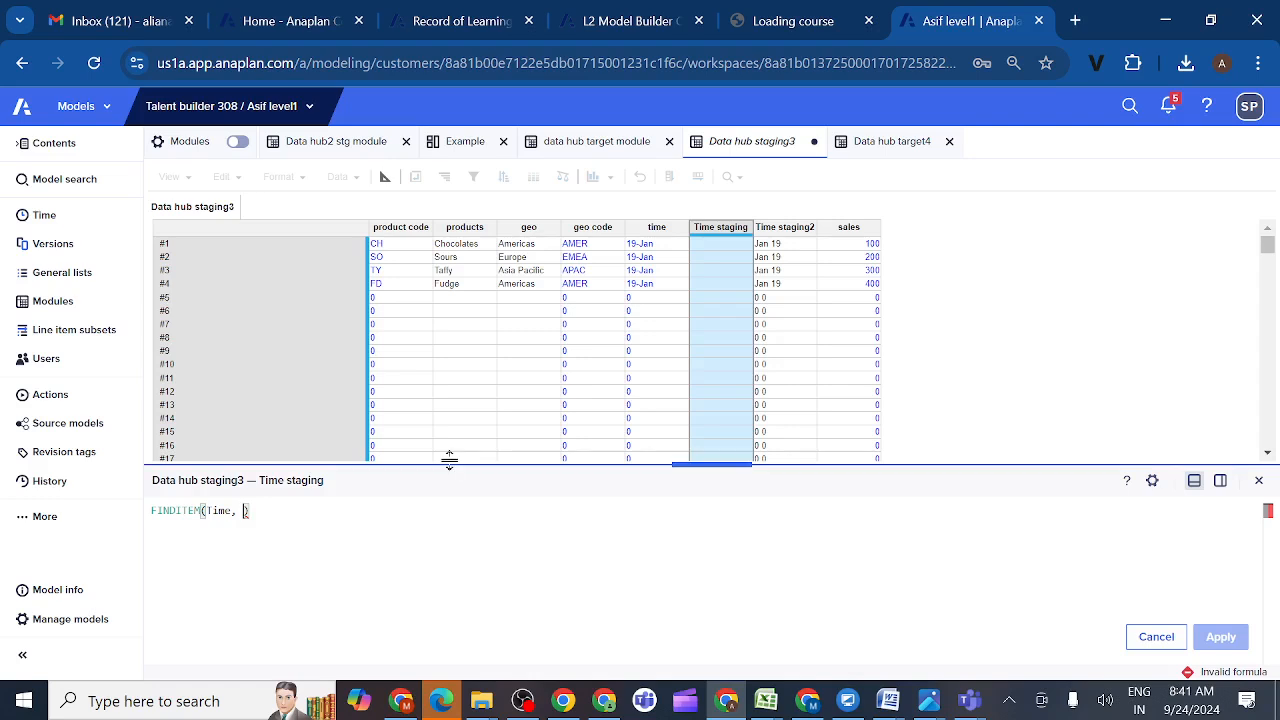
pyautogui.click(781, 233)
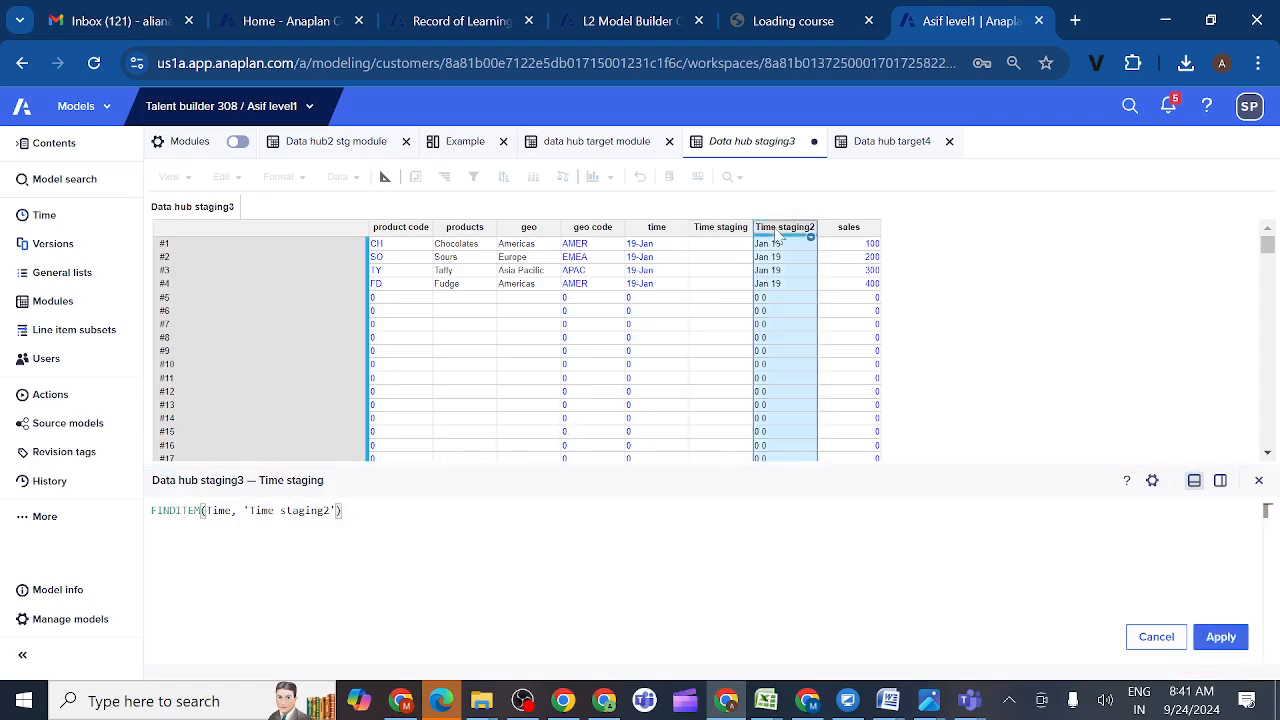
pyautogui.click(1222, 638)
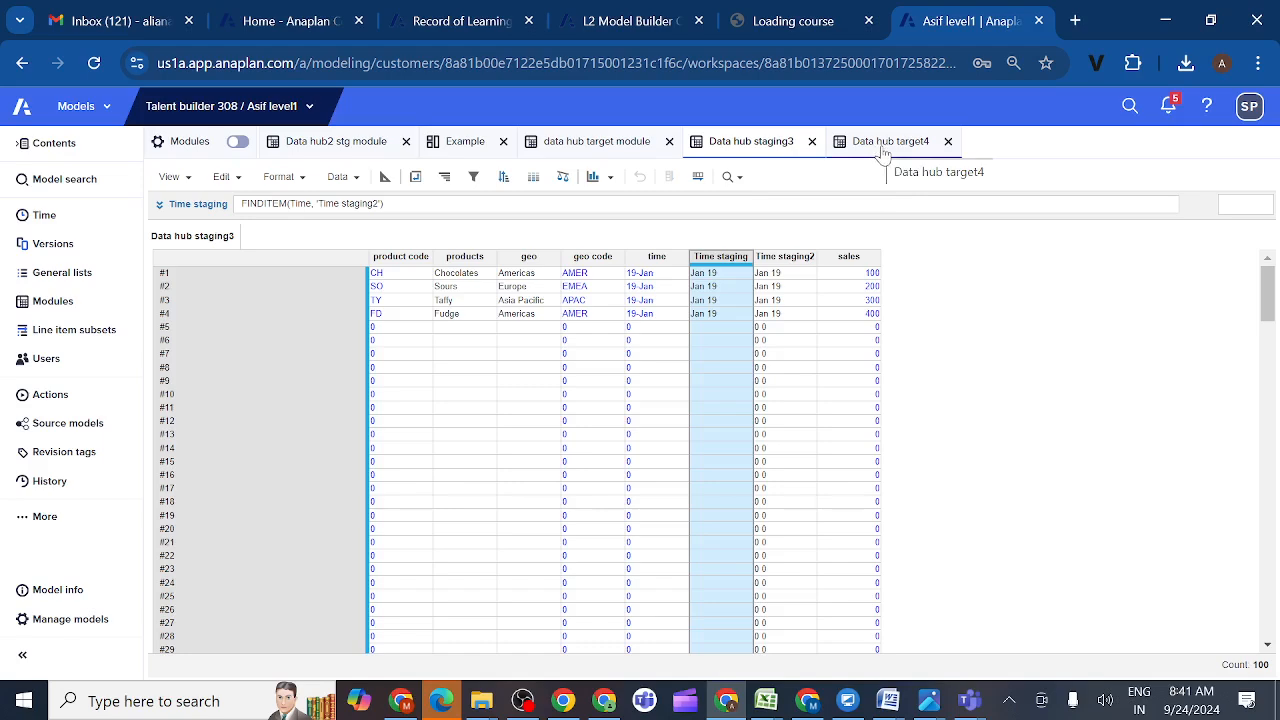
# - Compare the pivot dimensions of Data hub staging3 with those of Data hub target4, leaving both layouts as they are
pyautogui.click(416, 180)
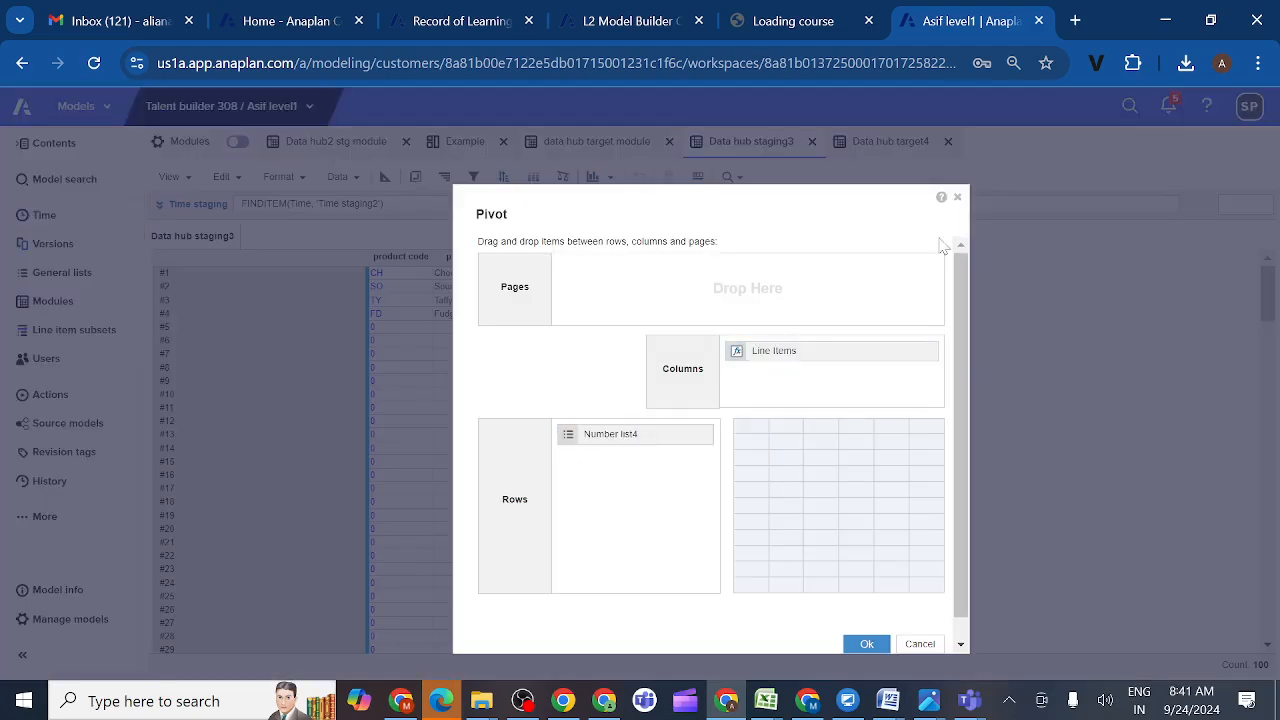
pyautogui.click(957, 197)
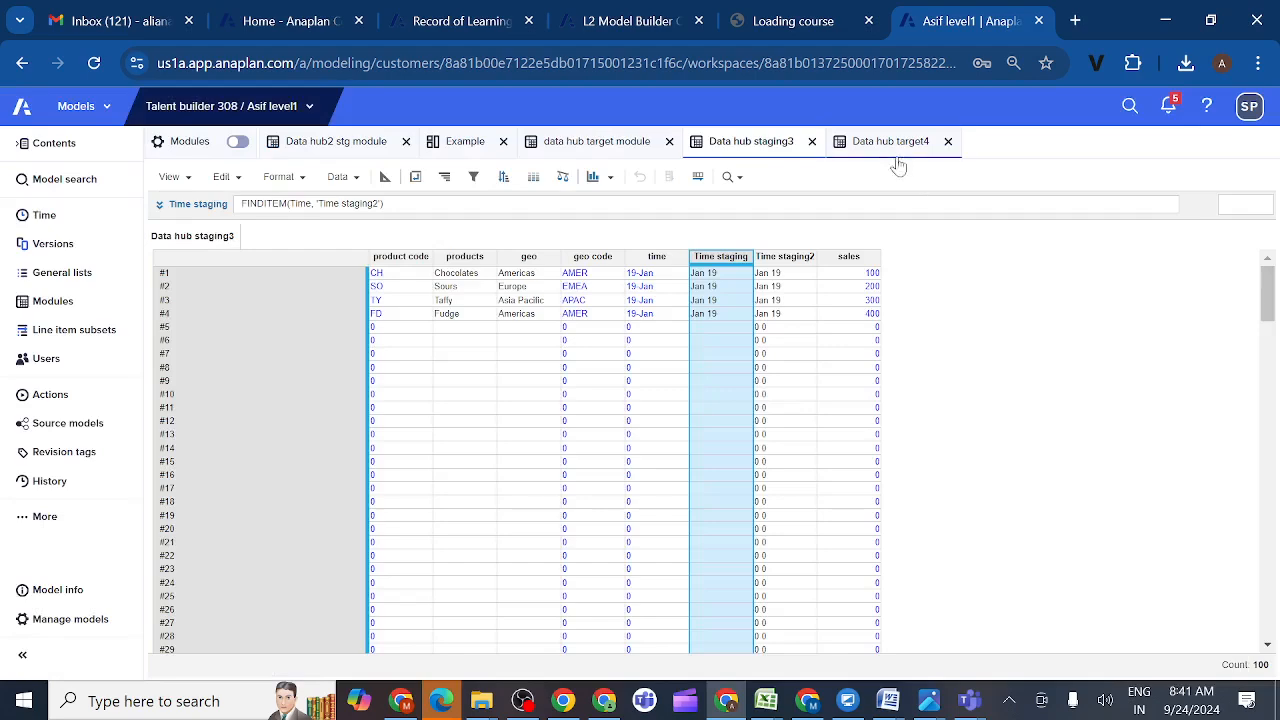
pyautogui.click(890, 147)
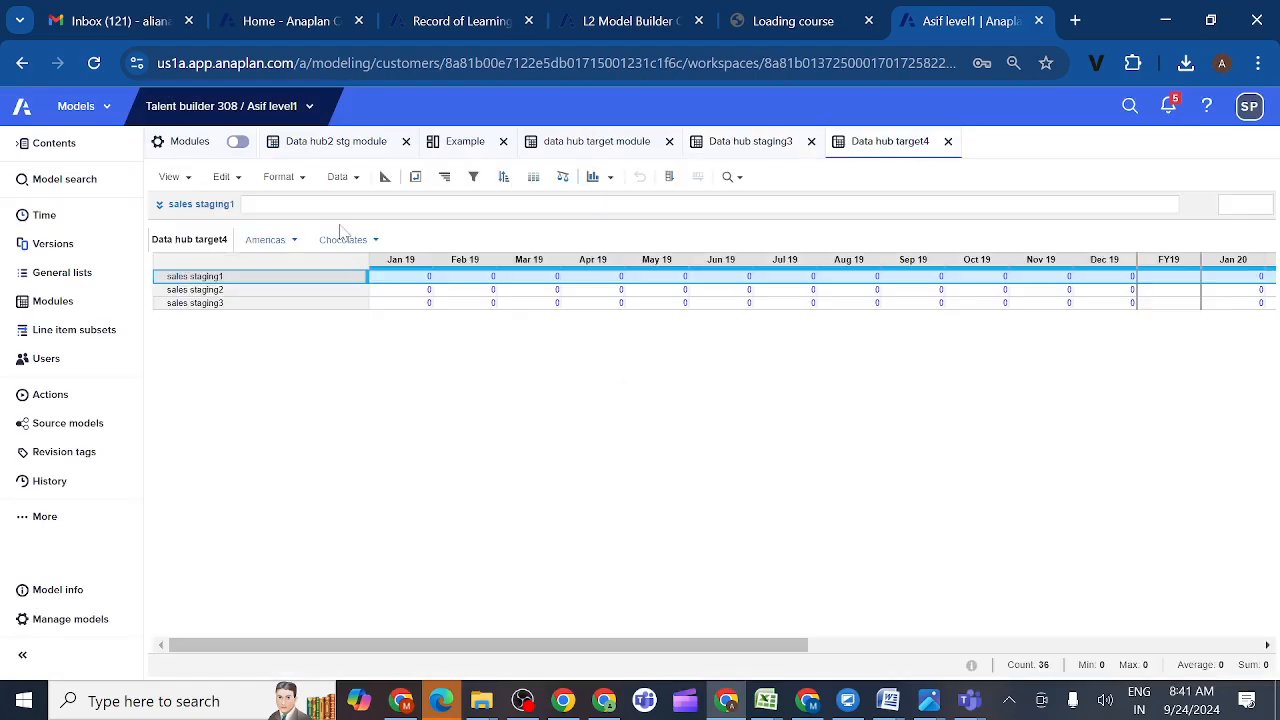
pyautogui.click(416, 178)
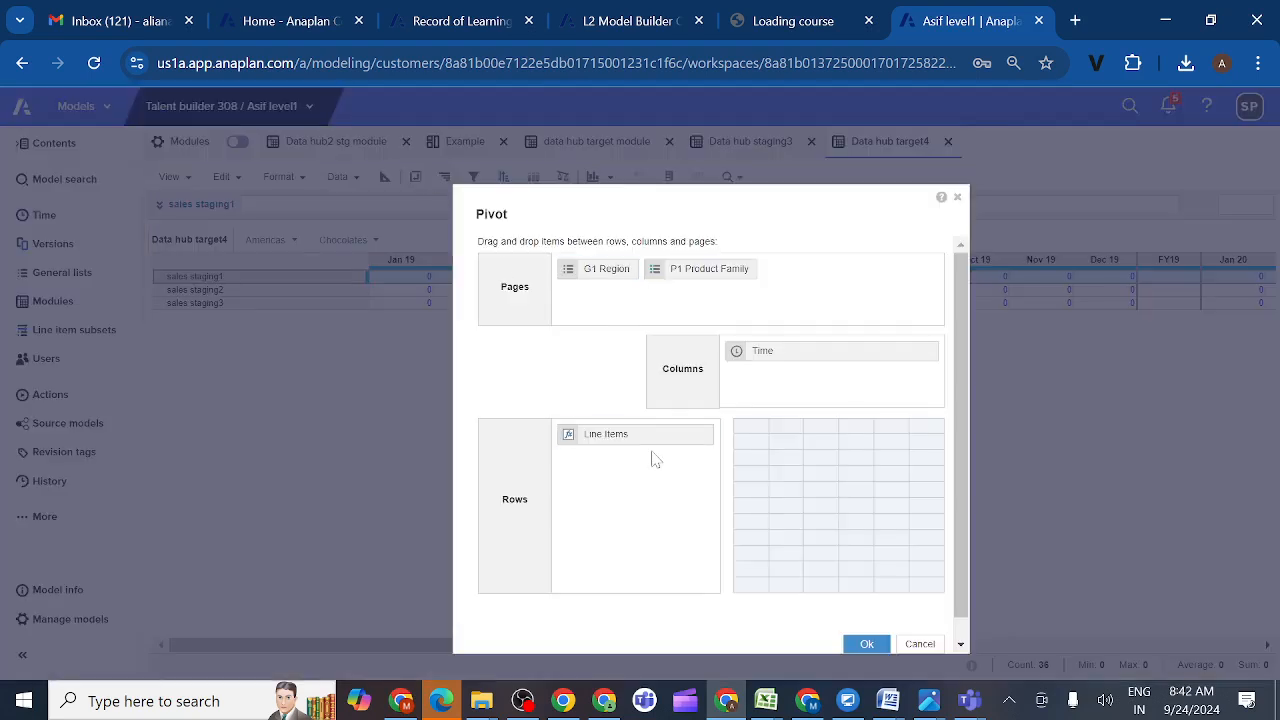
pyautogui.click(957, 199)
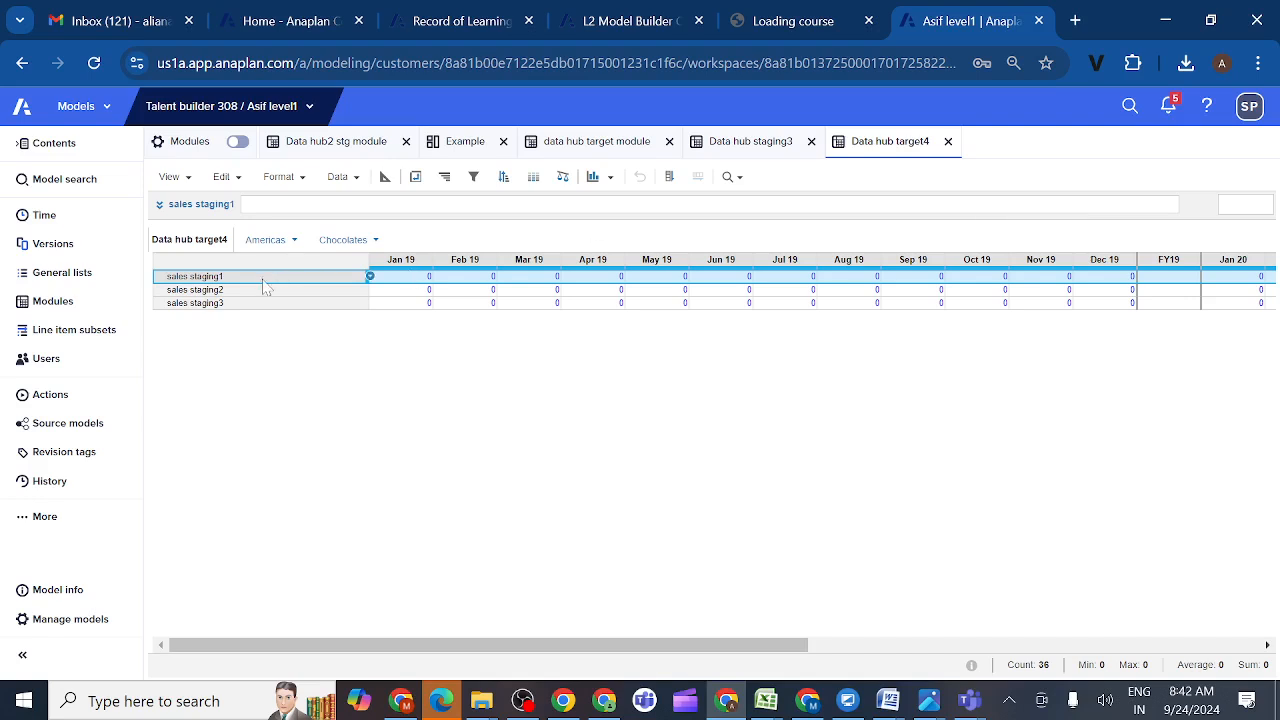
# - Begin the sales staging1 formula in Data hub target4 with 'Data hub staging3'.sales[SUM: 'Data hub staging3'.products]
pyautogui.click(160, 210)
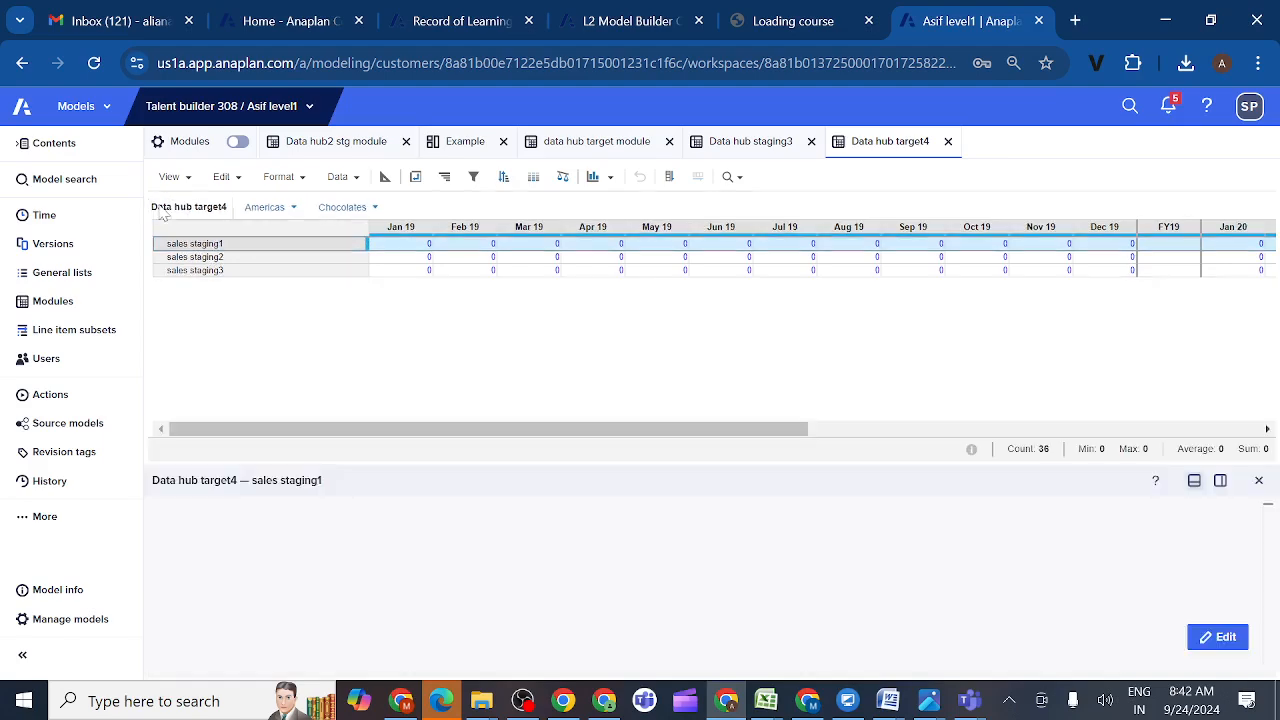
pyautogui.click(1218, 637)
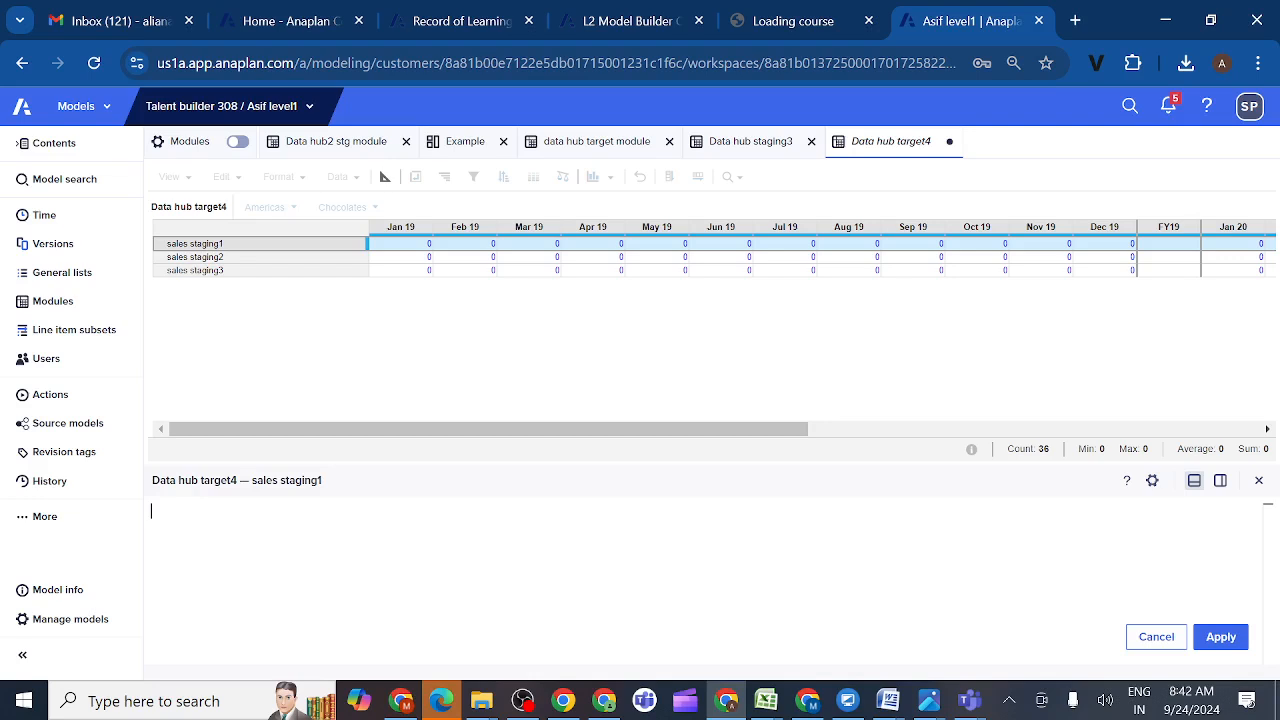
pyautogui.click(750, 143)
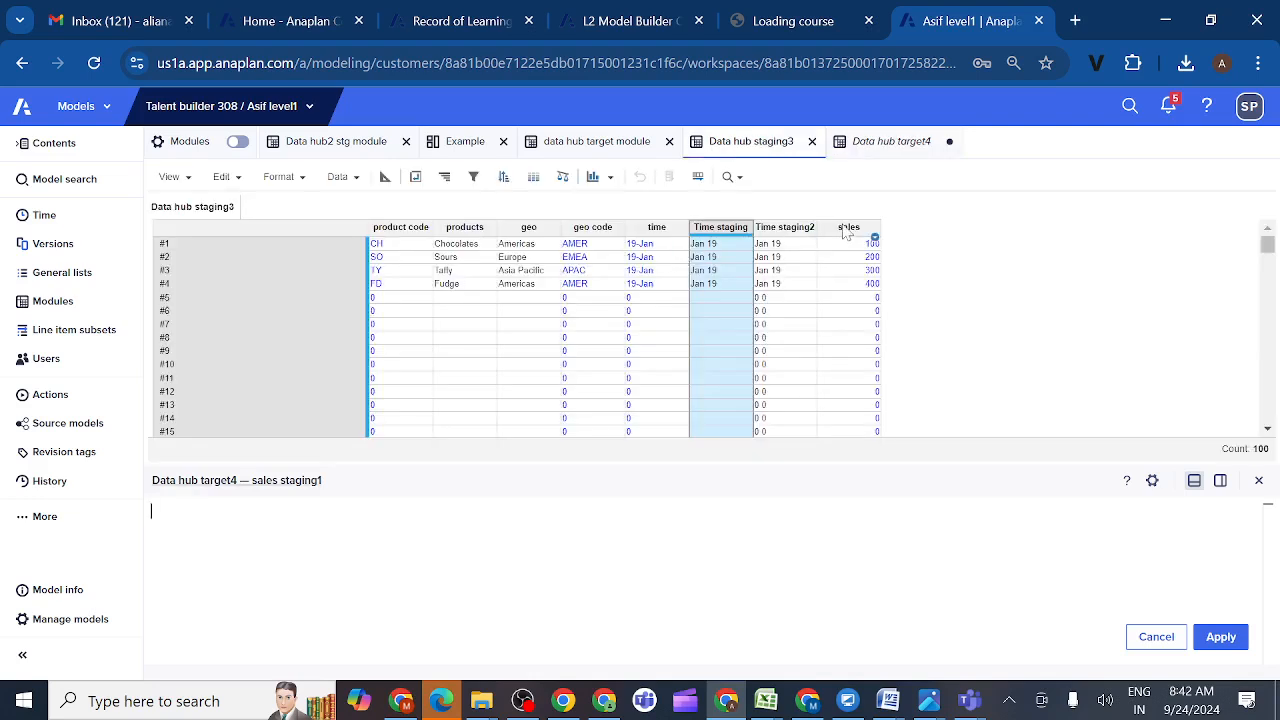
pyautogui.click(845, 229)
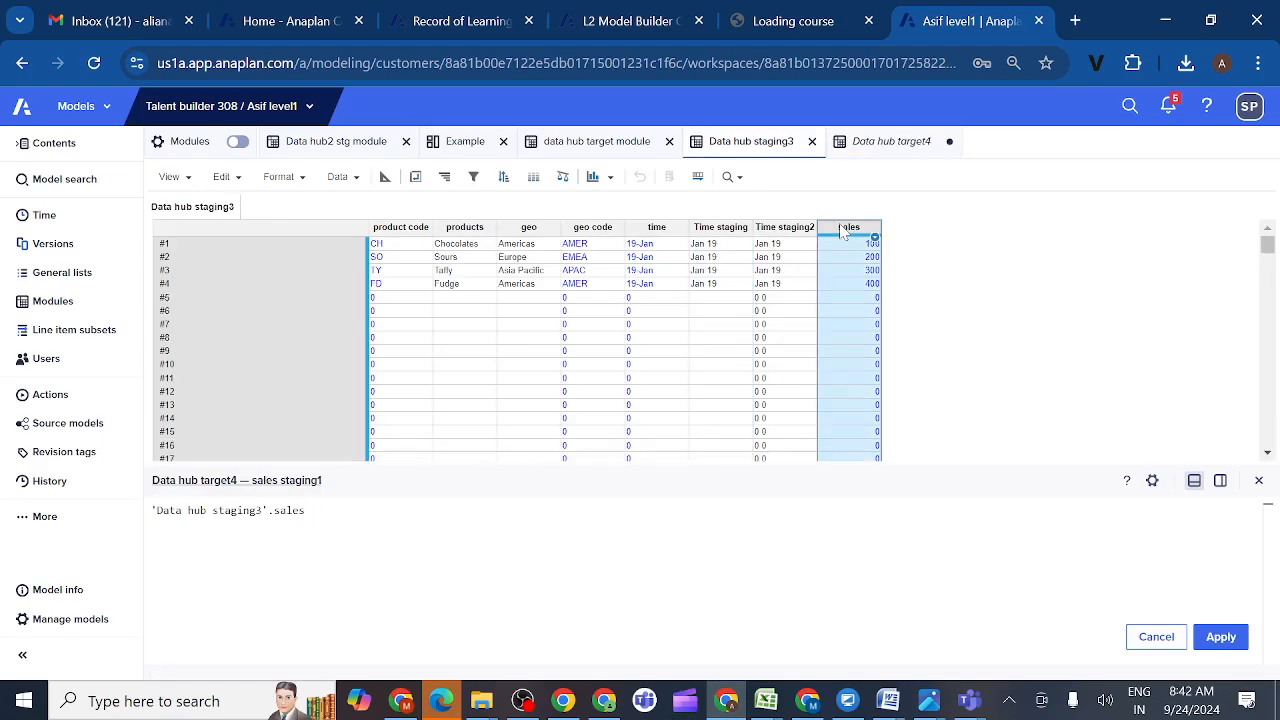
pyautogui.write('[SU')
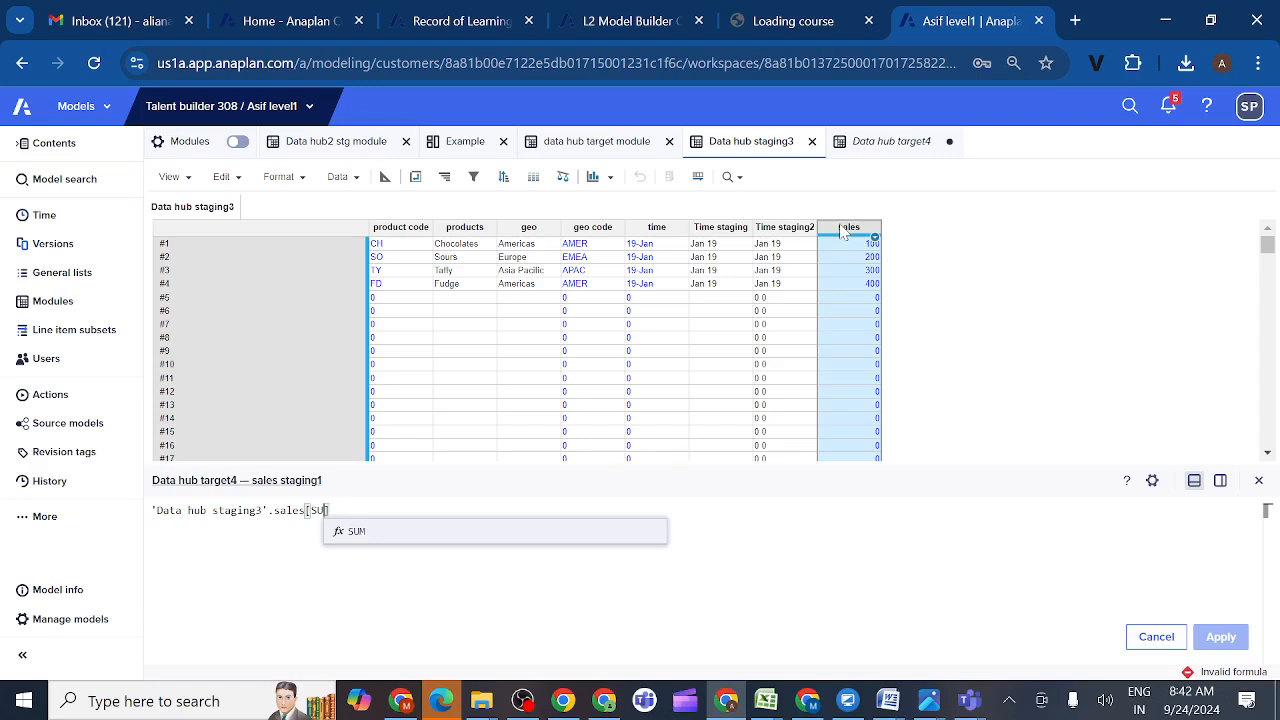
pyautogui.click(359, 540)
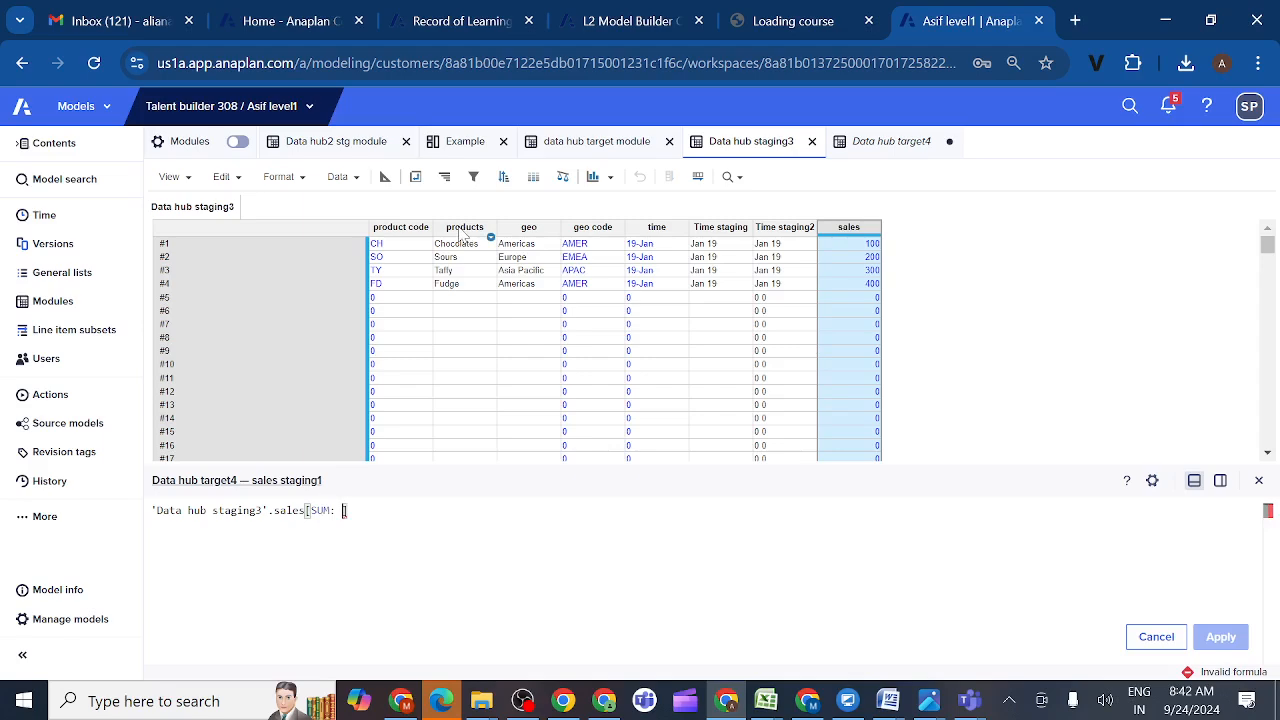
pyautogui.click(459, 230)
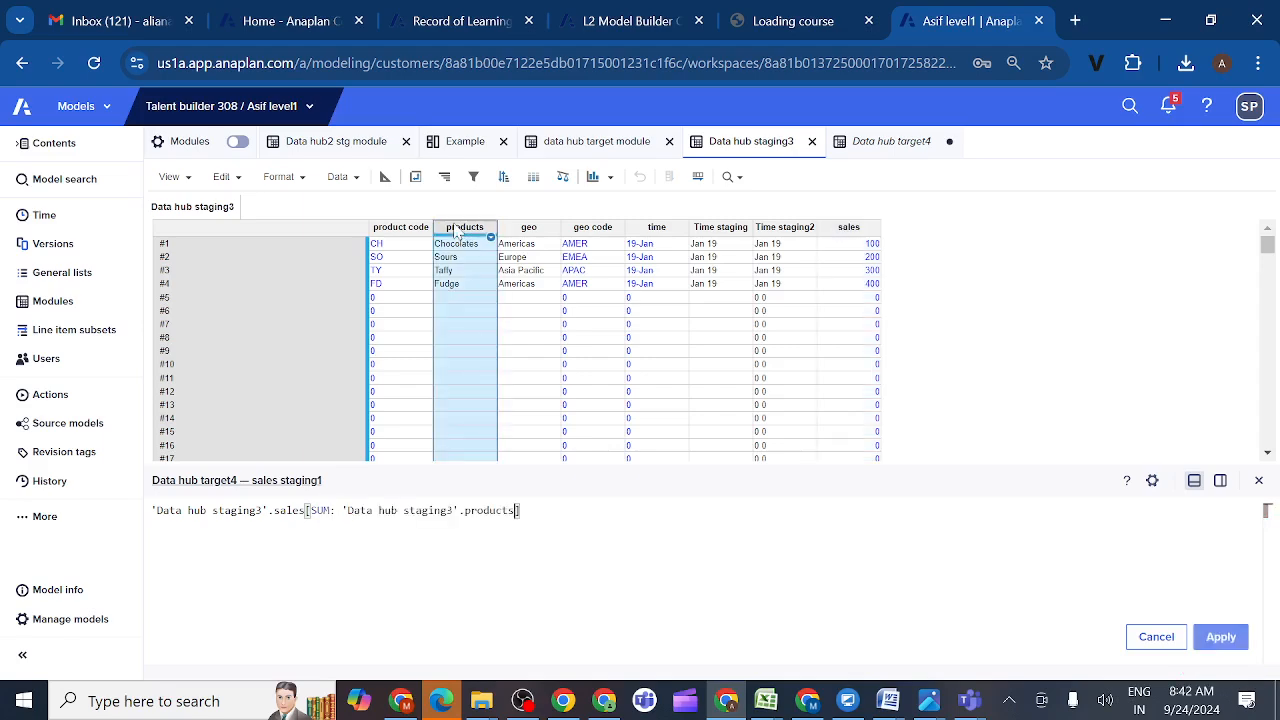
# - Extend the sales staging1 formula with SUM mappings on 'Data hub staging3'.geo and 'Data hub staging3'.Time staging, and apply it
pyautogui.write(',SU')
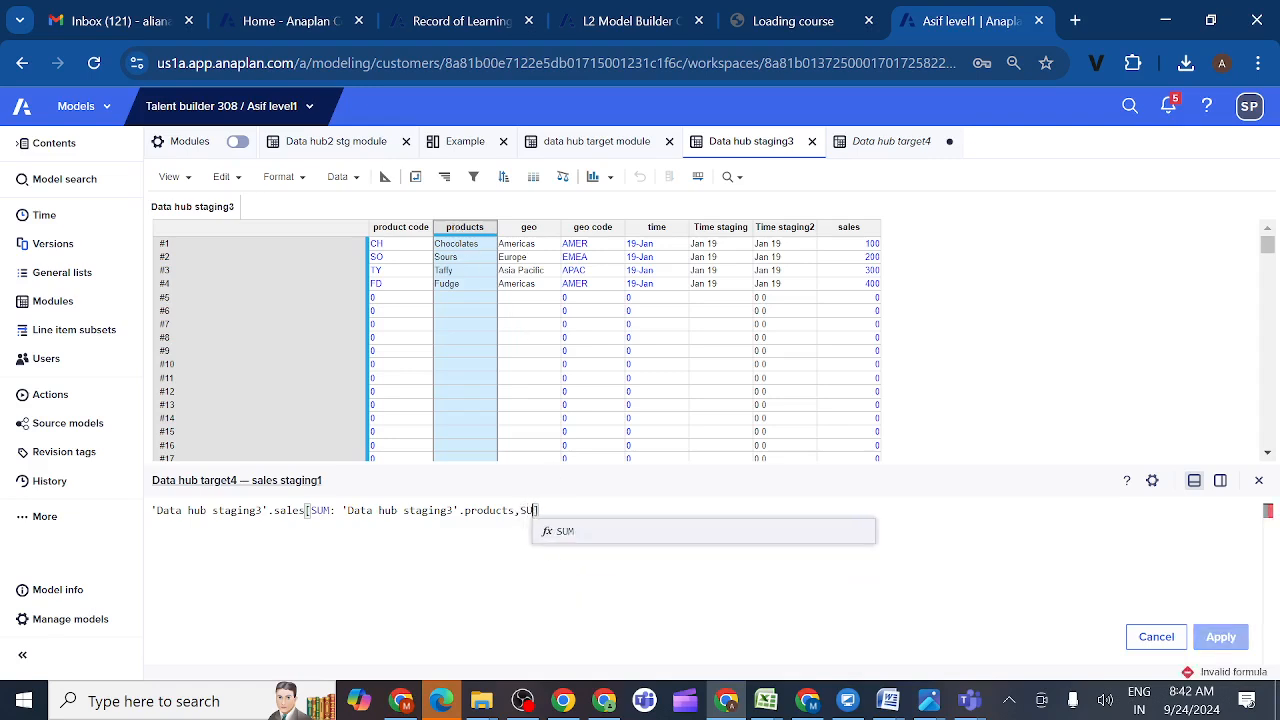
pyautogui.click(571, 538)
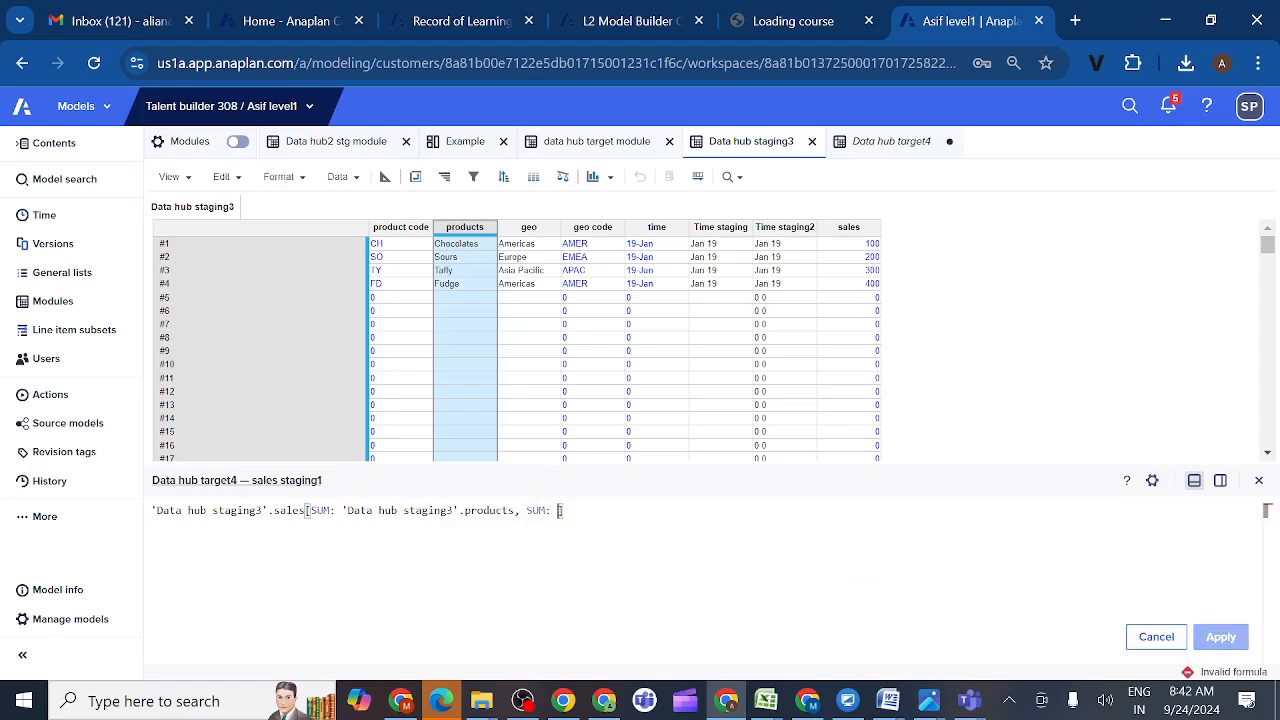
pyautogui.click(530, 230)
pyautogui.write(',')
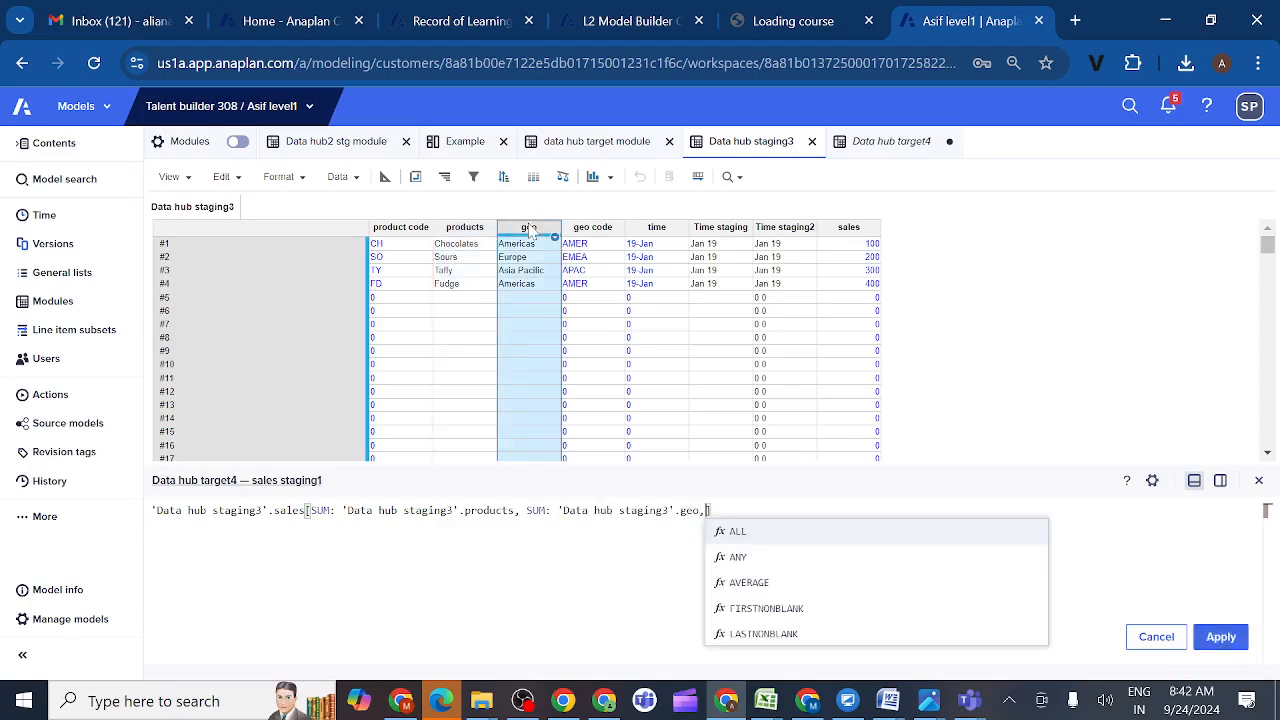
pyautogui.write('SU')
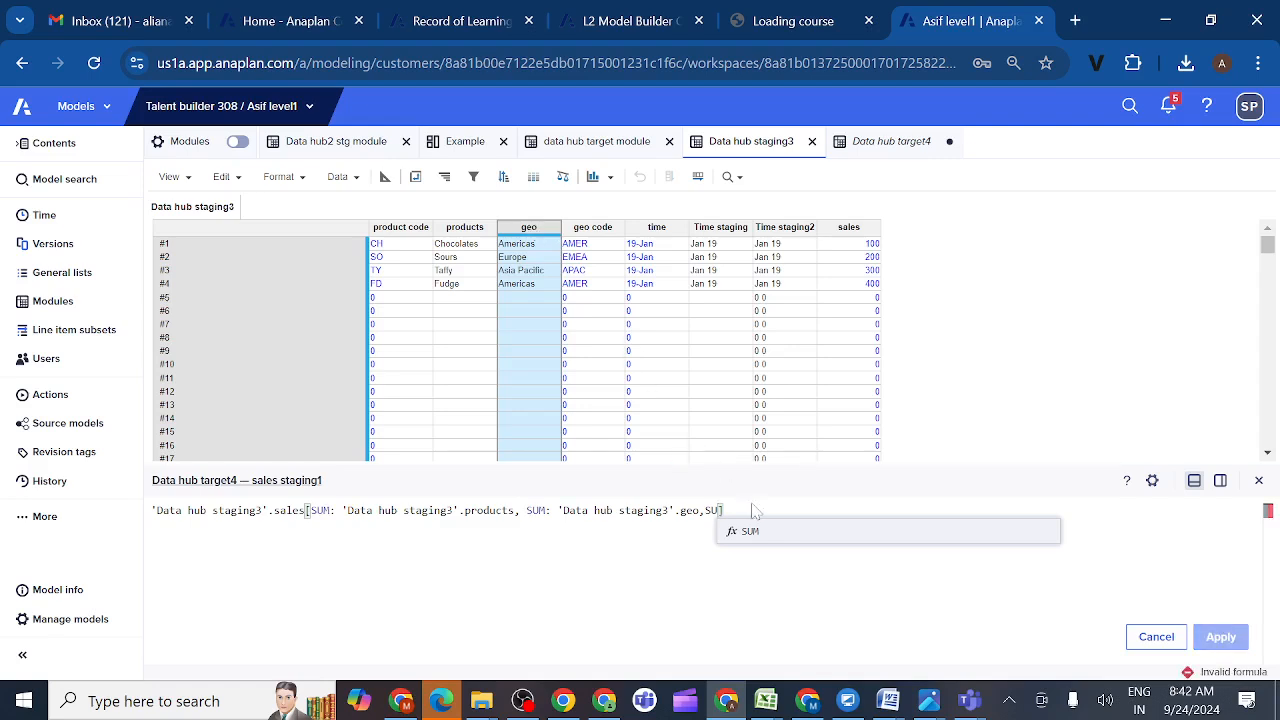
pyautogui.click(752, 533)
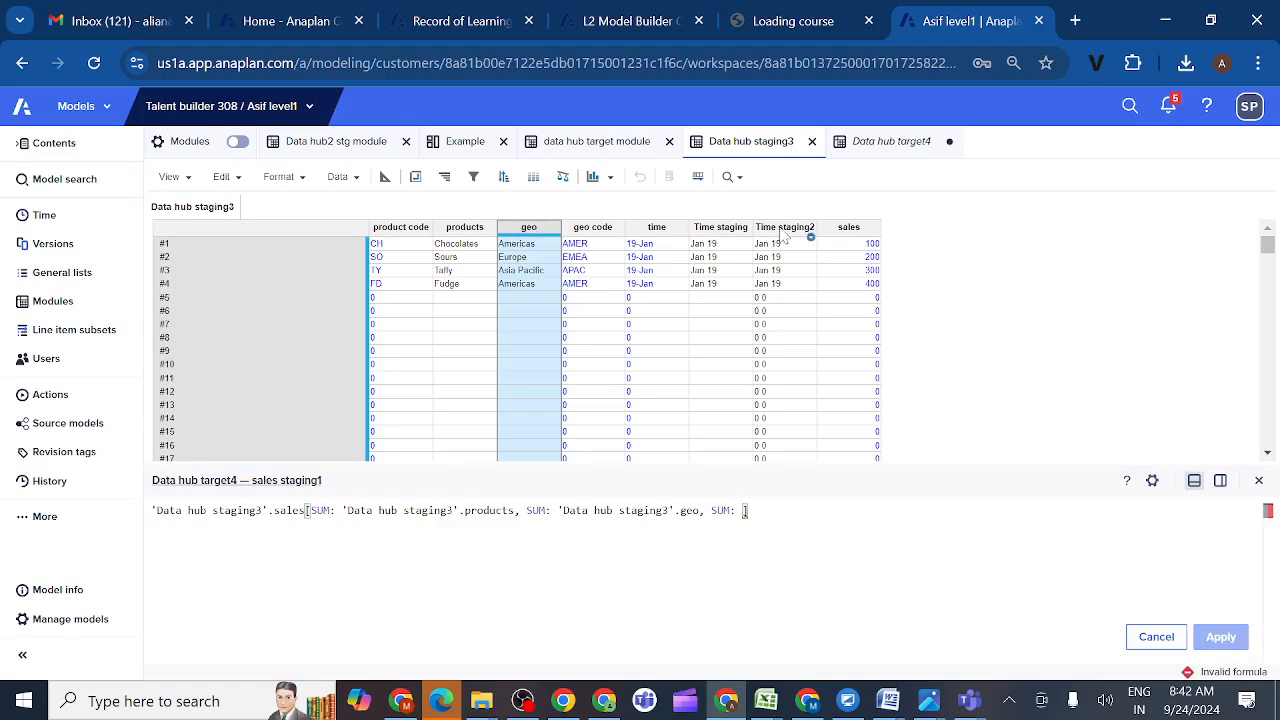
pyautogui.click(721, 228)
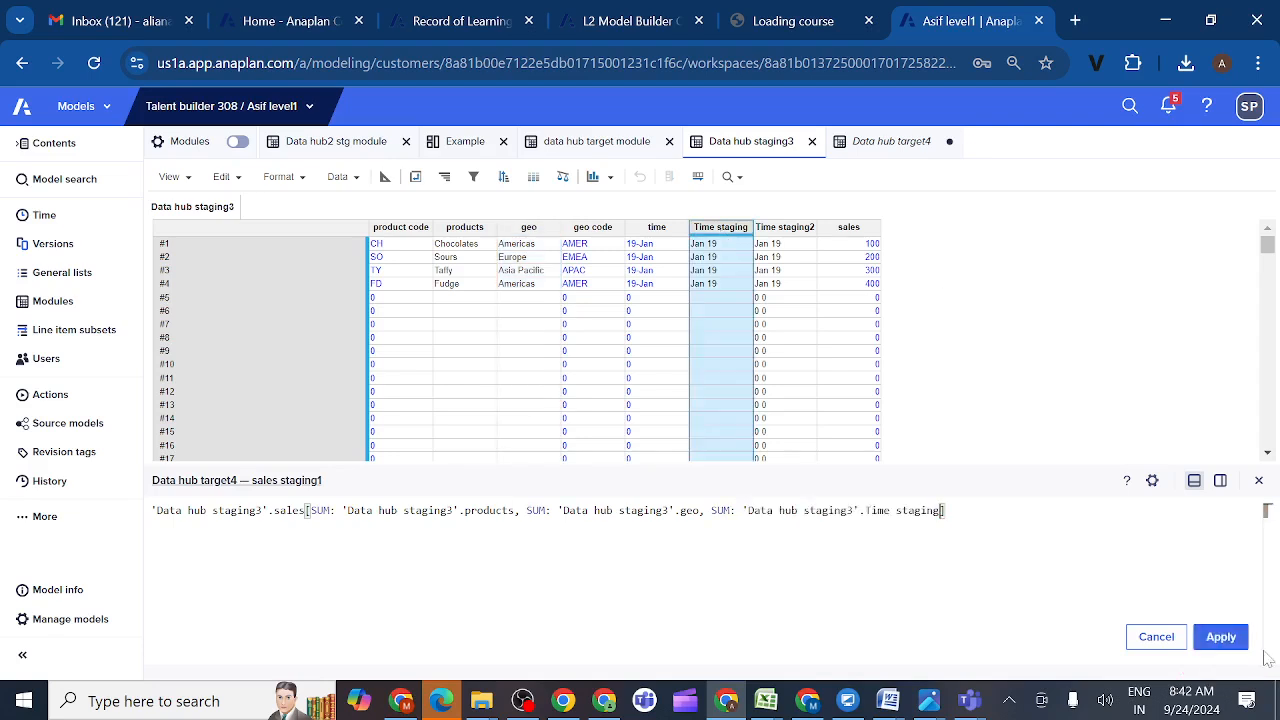
pyautogui.click(1218, 638)
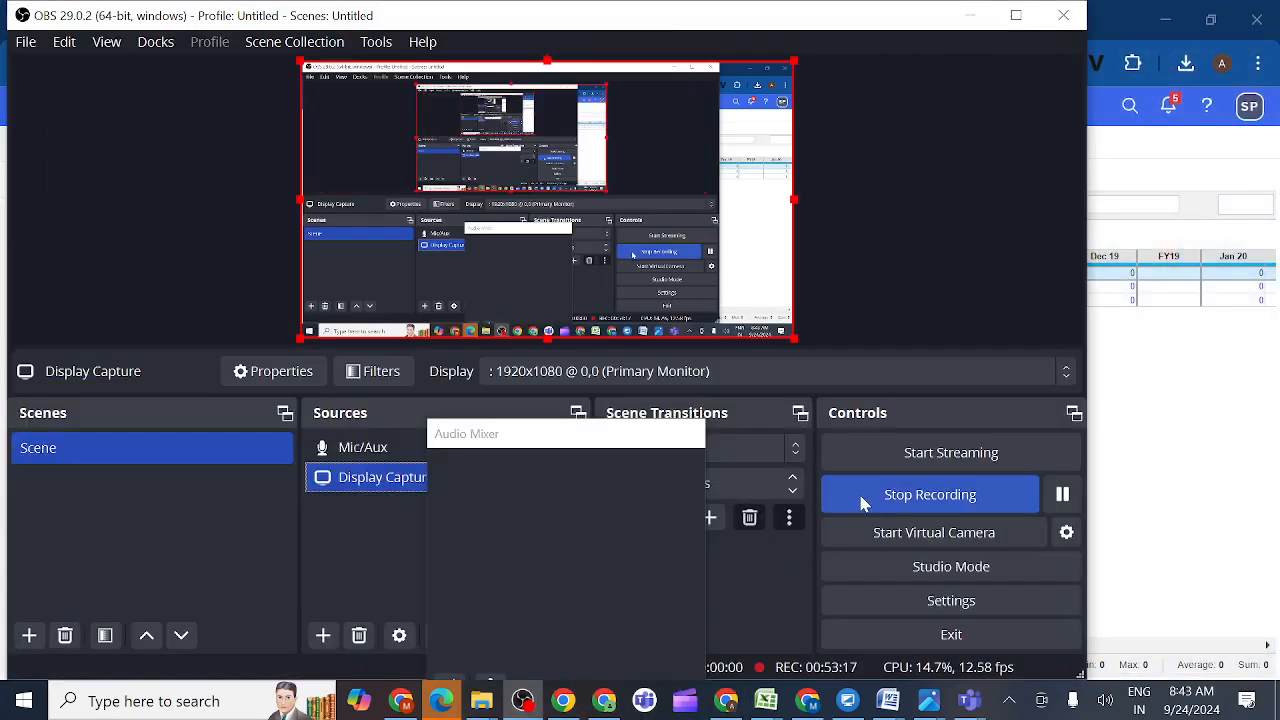
pyautogui.click(860, 500)
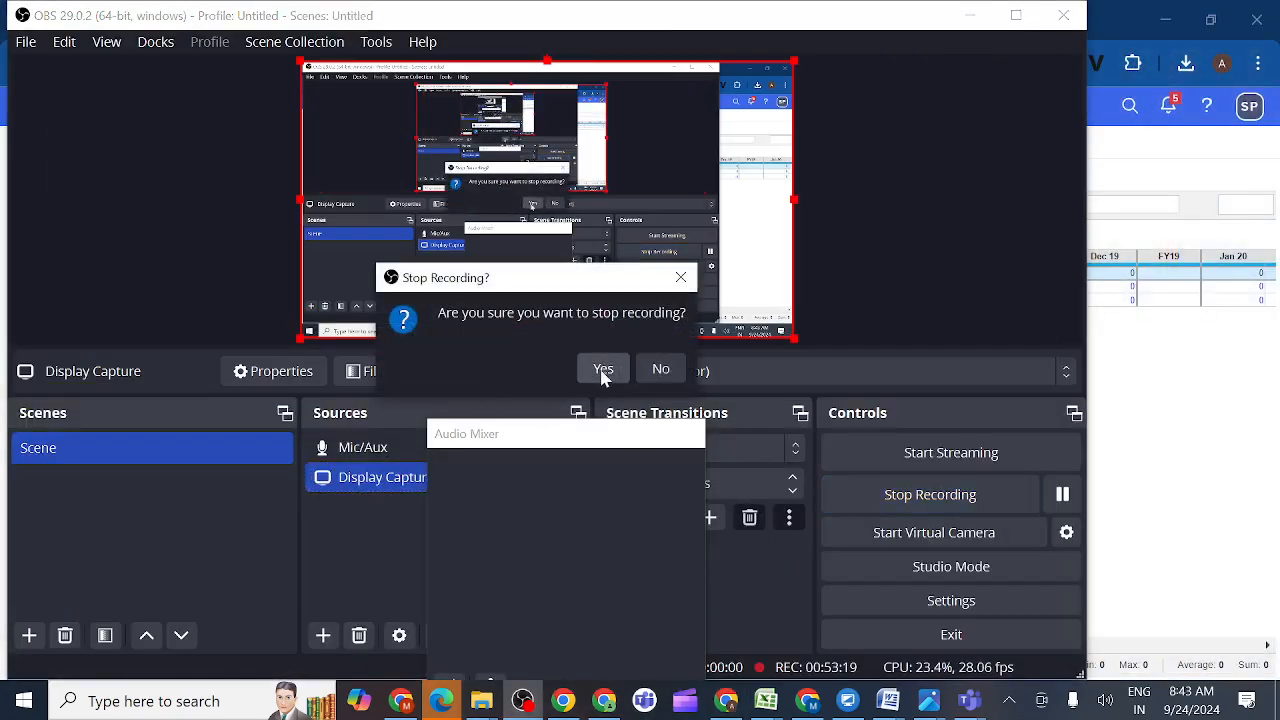